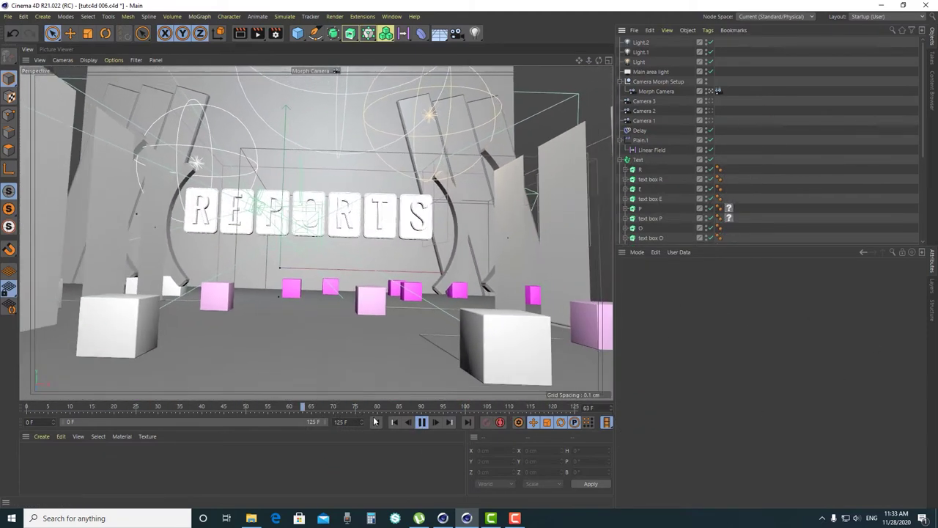
- Stop playback at frame 77 and add a Sky object to the scene
{"action": "key", "text": "F8"}
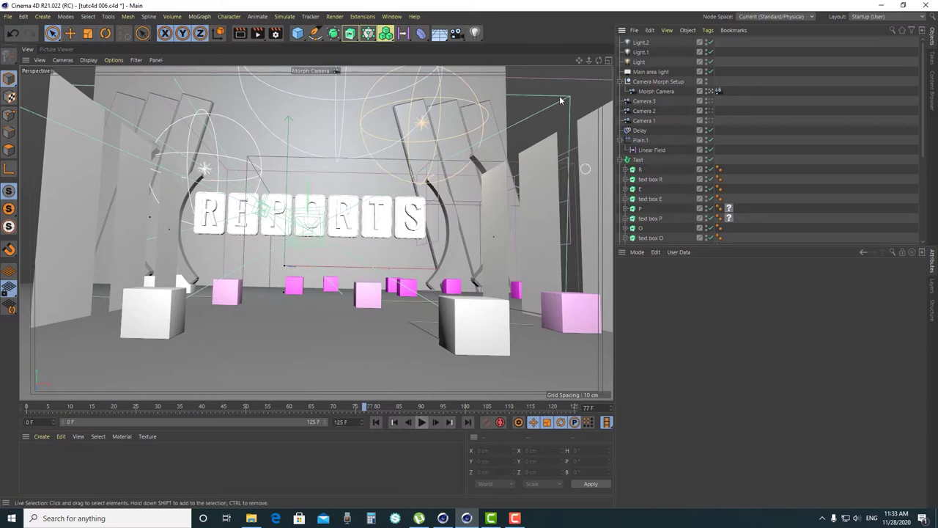
{"action": "left_click", "coordinate": [447, 42]}
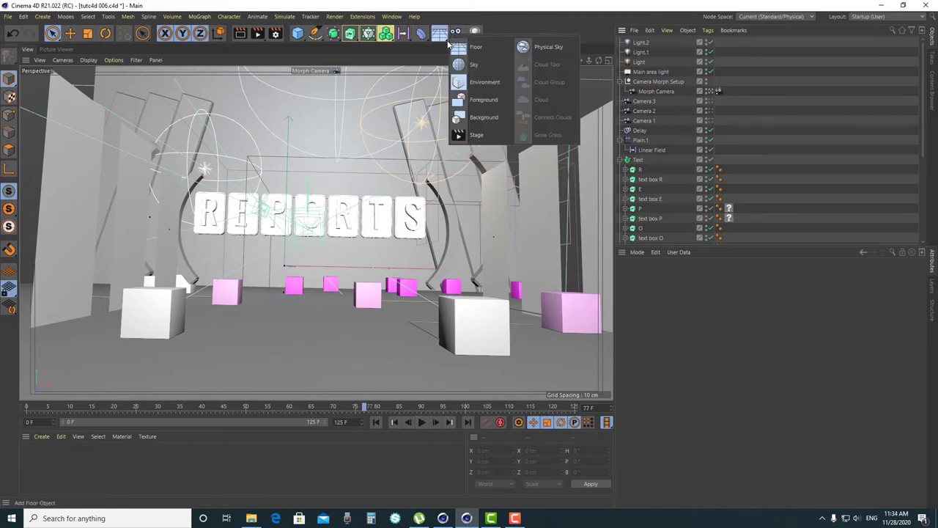
{"action": "left_click", "coordinate": [469, 65]}
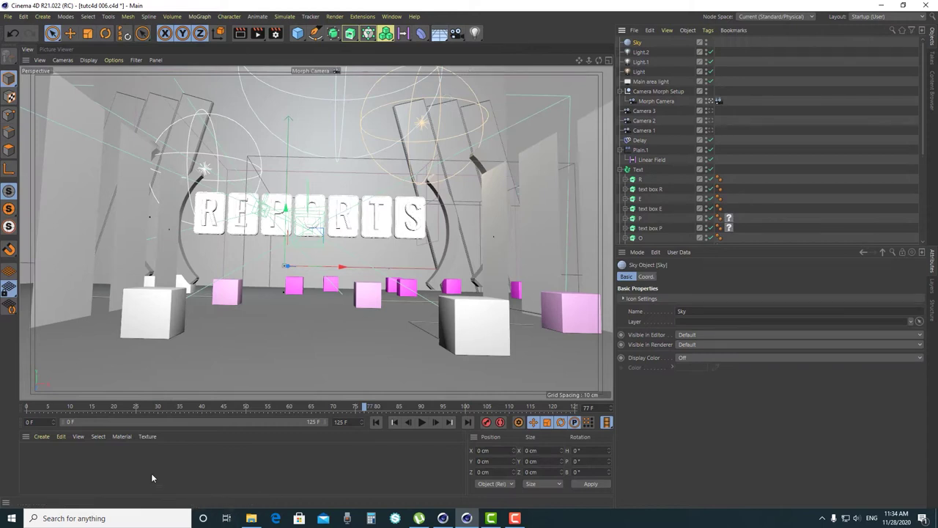
- Create a new material and switch off its Color and Reflectance channels
{"action": "left_click", "coordinate": [42, 436]}
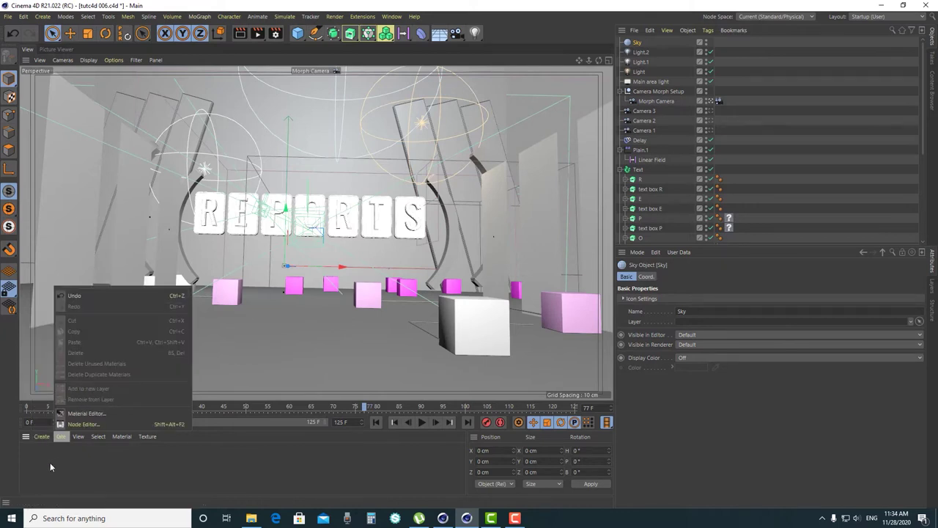
{"action": "left_click", "coordinate": [31, 463]}
{"action": "double_click", "coordinate": [31, 462]}
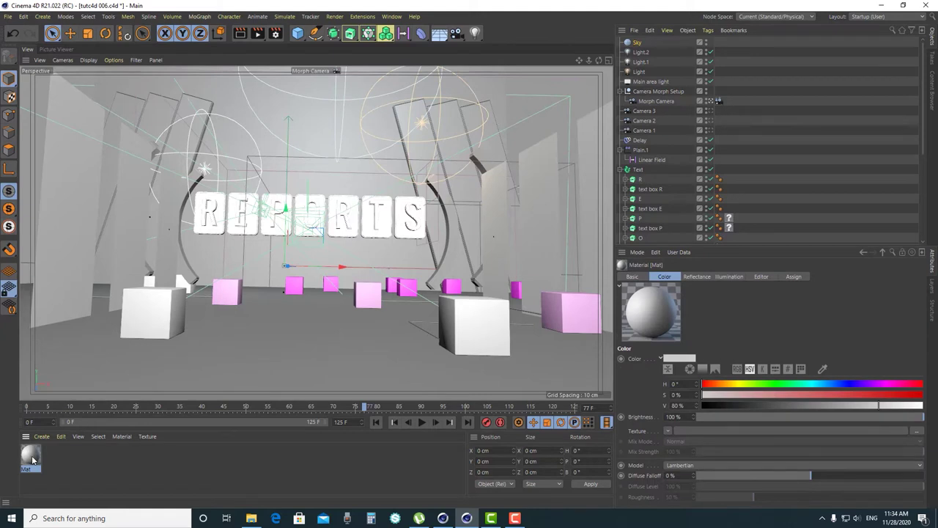
{"action": "double_click", "coordinate": [32, 459]}
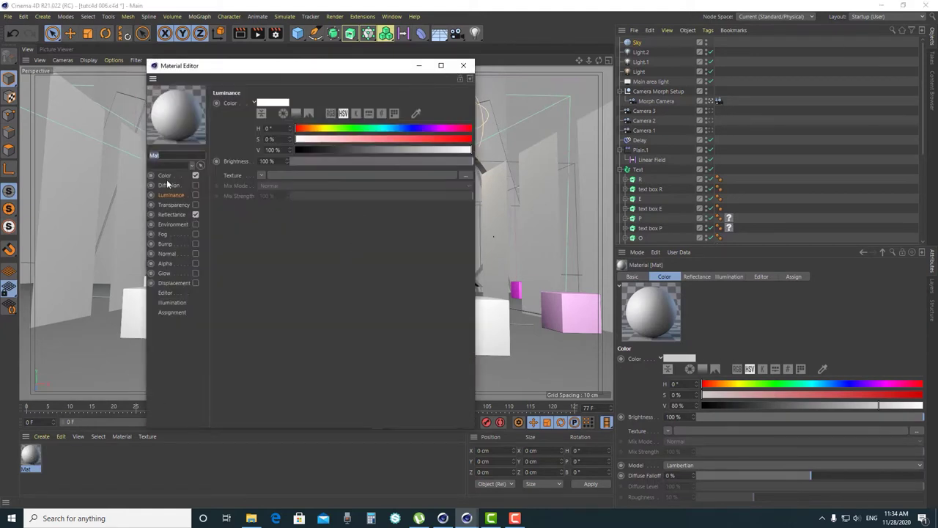
{"action": "left_click", "coordinate": [196, 176]}
{"action": "left_click", "coordinate": [195, 214]}
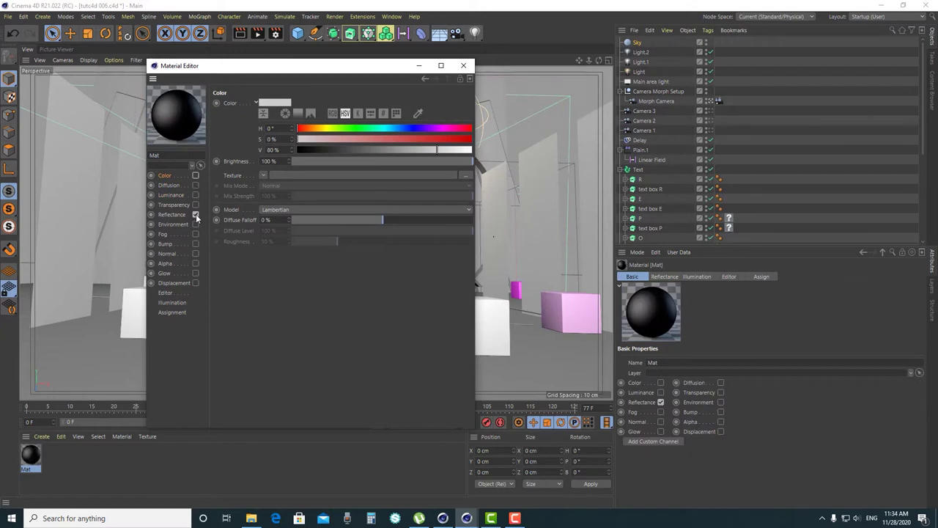
- Rename the material to 'hdri file' and enable its Luminance channel
{"action": "double_click", "coordinate": [154, 155]}
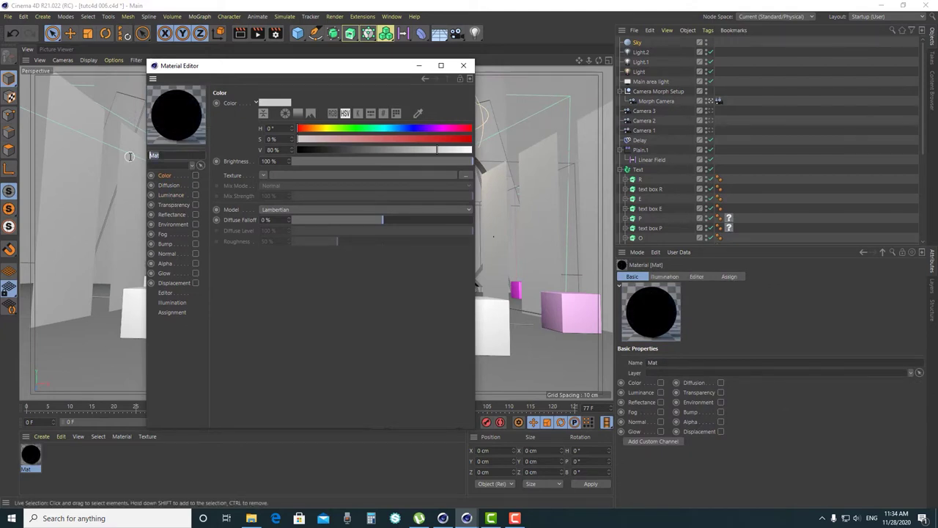
{"action": "type", "text": "h"}
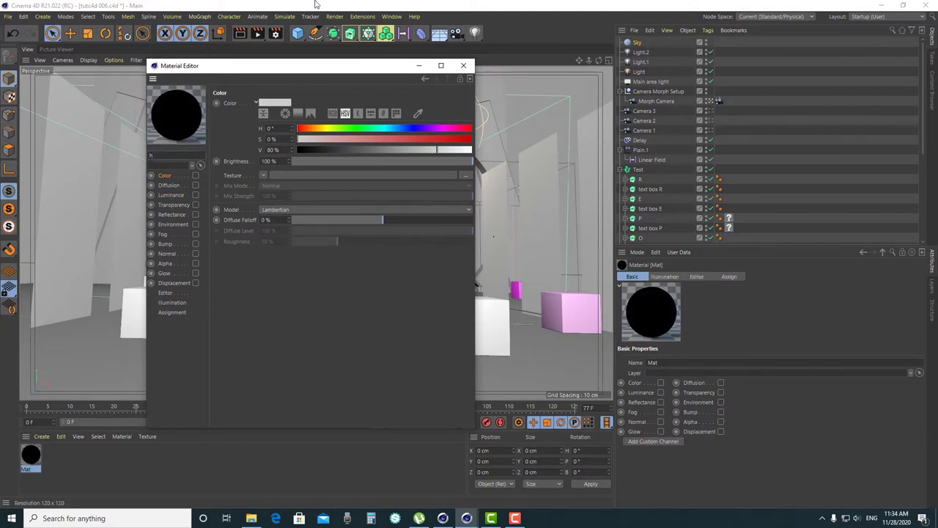
{"action": "type", "text": "dri file"}
{"action": "key", "text": "Return"}
{"action": "left_click", "coordinate": [174, 195]}
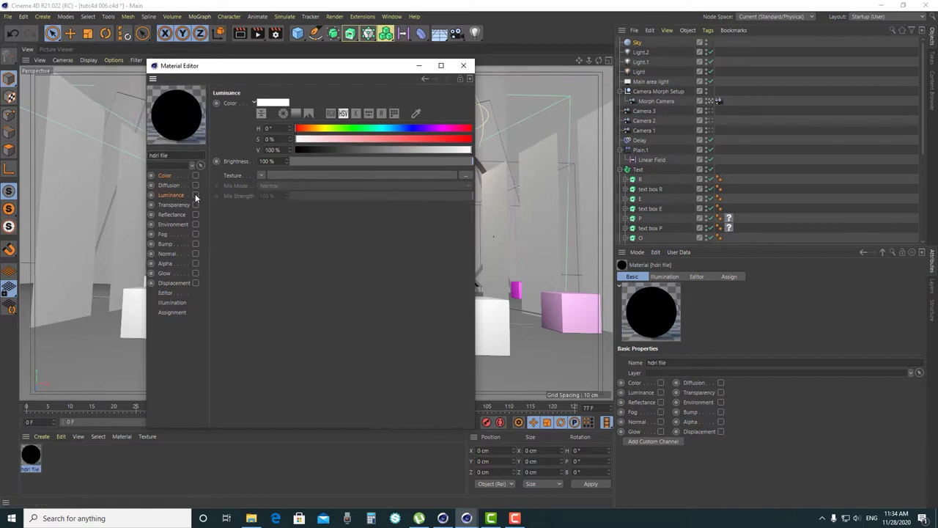
{"action": "left_click", "coordinate": [196, 195]}
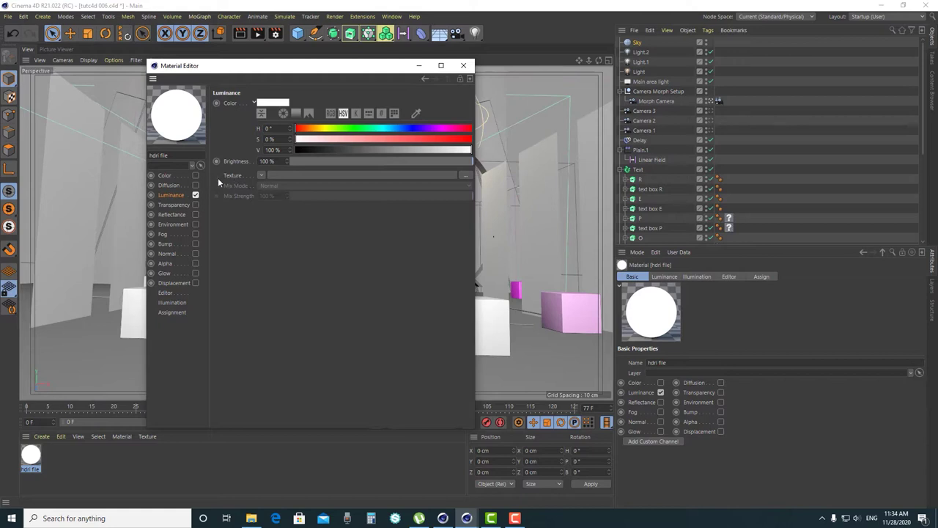
{"action": "left_click", "coordinate": [262, 176]}
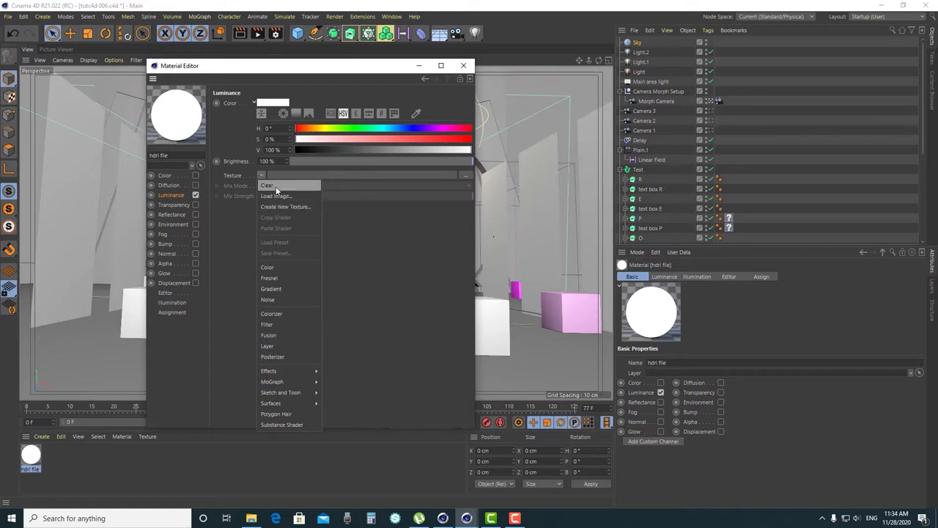
- Load HDRI_STUDIO_vol2_017.exr as the luminance texture without copying it, then close the editor
{"action": "left_click", "coordinate": [285, 198]}
{"action": "left_click", "coordinate": [264, 154]}
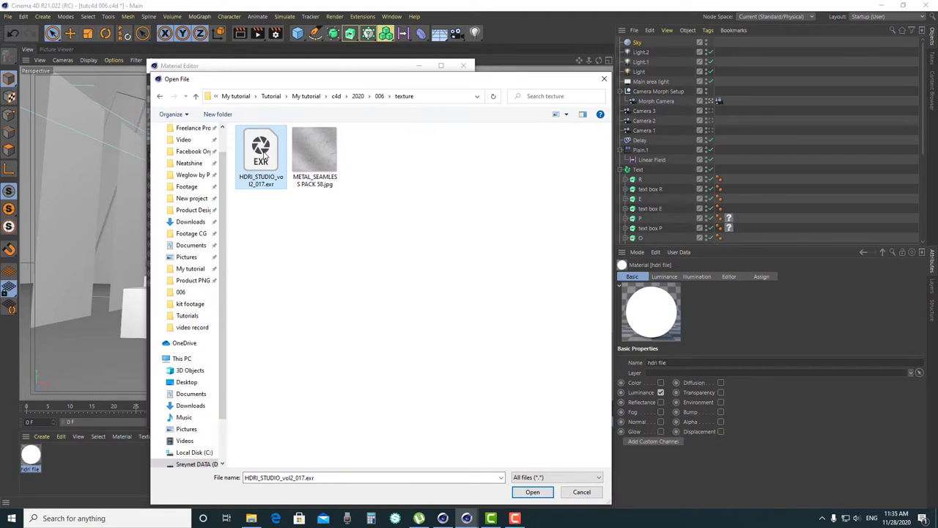
{"action": "left_click", "coordinate": [537, 492]}
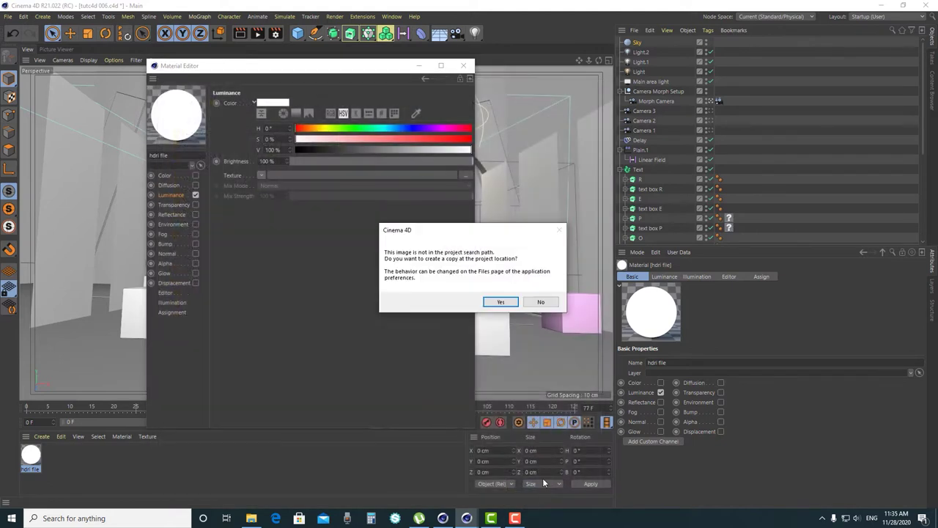
{"action": "left_click", "coordinate": [541, 302]}
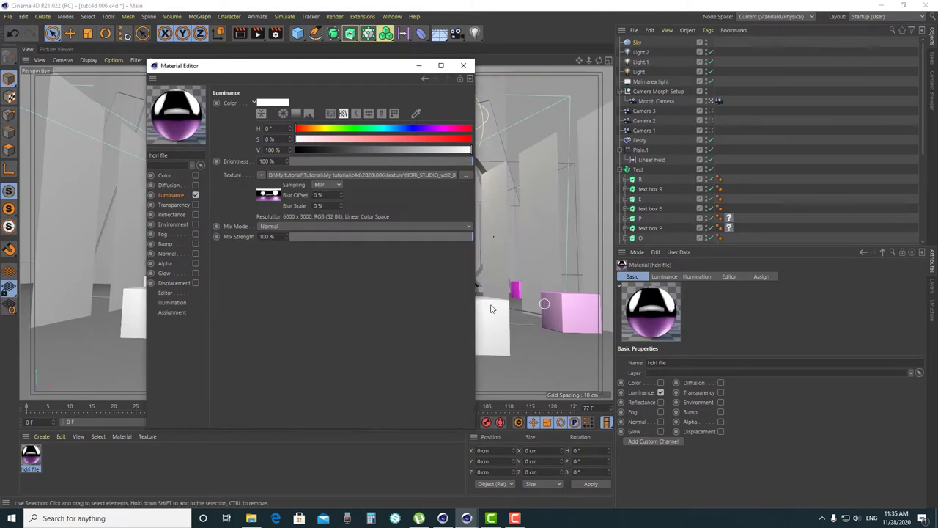
{"action": "left_click", "coordinate": [463, 66]}
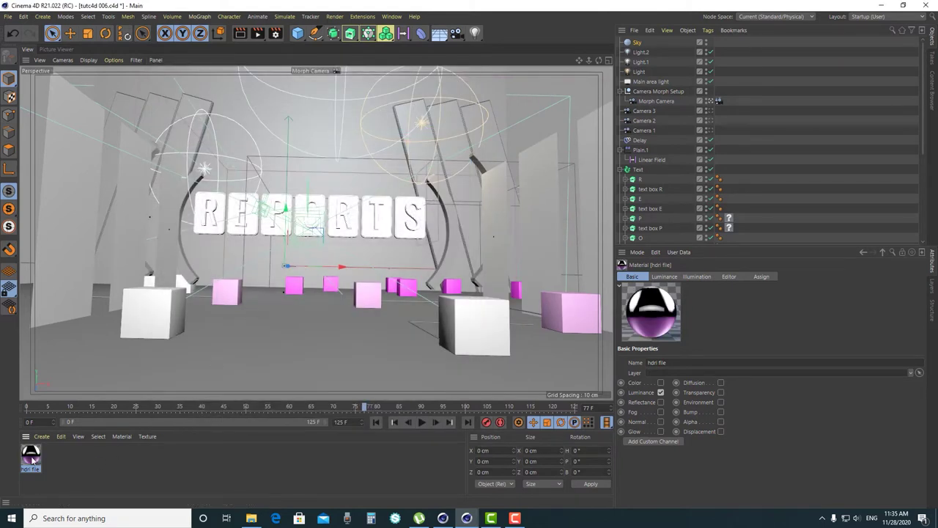
- Put the hdri file material on Sky, leave the Morph Camera view, and orbit around the set
{"action": "left_click_drag", "start_coordinate": [31, 459], "coordinate": [636, 43]}
{"action": "left_click", "coordinate": [740, 52]}
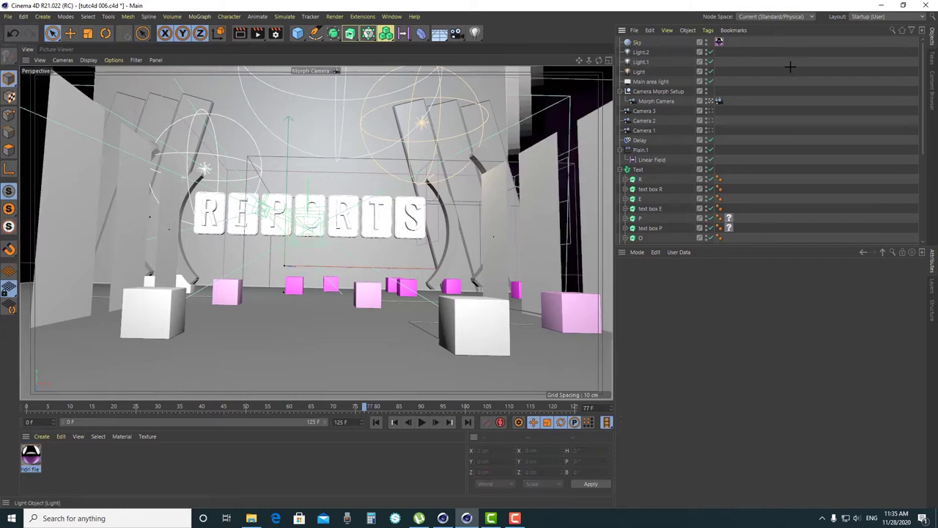
{"action": "left_click", "coordinate": [711, 101]}
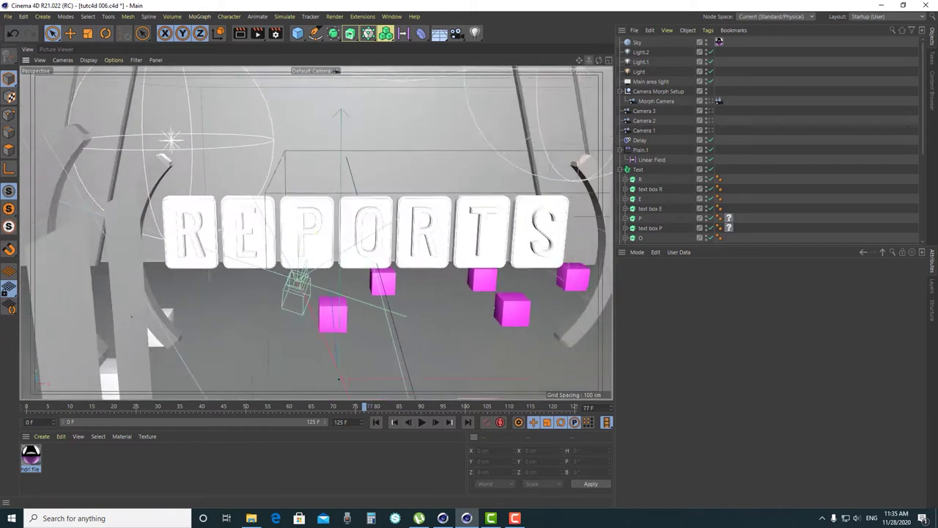
{"action": "left_click", "coordinate": [454, 207]}
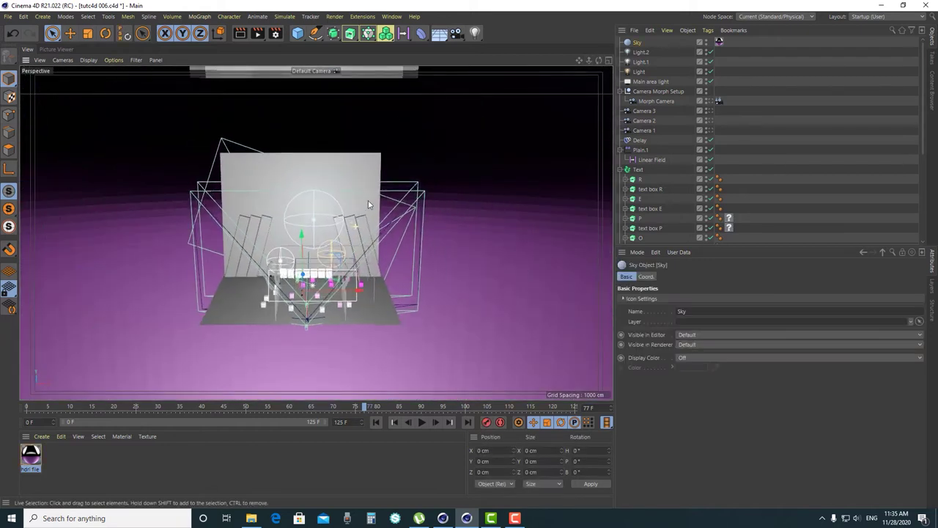
{"action": "left_click_drag", "start_coordinate": [373, 220], "coordinate": [559, 204], "text": "alt"}
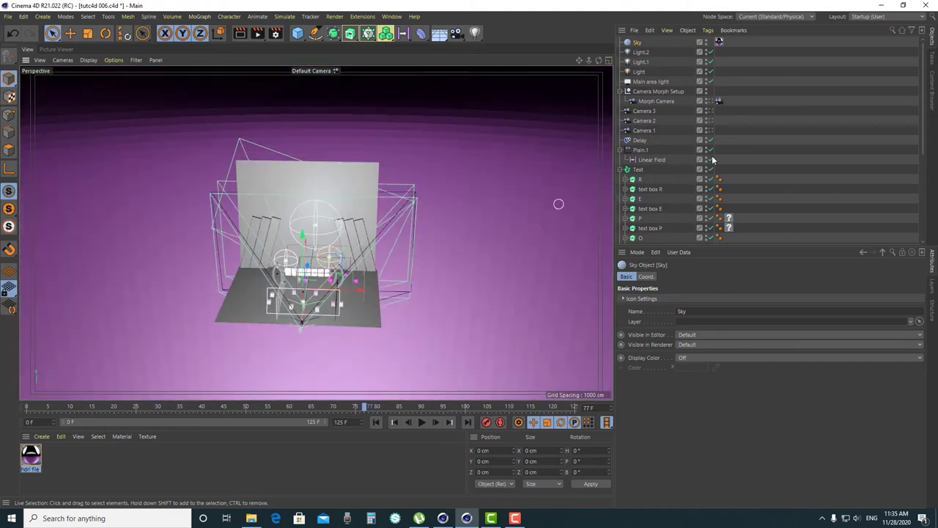
- Give Sky a Compositing tag with Seen by Camera off, then view through the Morph Camera
{"action": "right_click", "coordinate": [639, 44]}
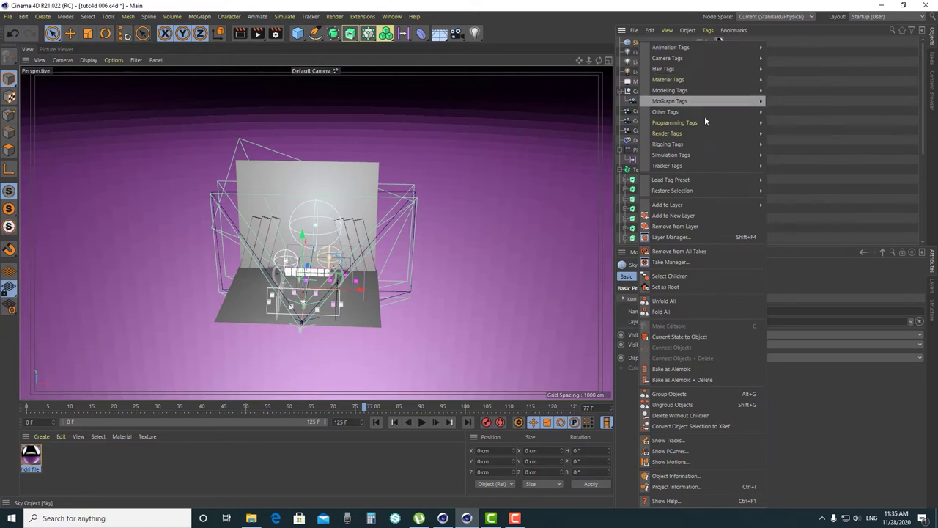
{"action": "mouse_move", "coordinate": [695, 135]}
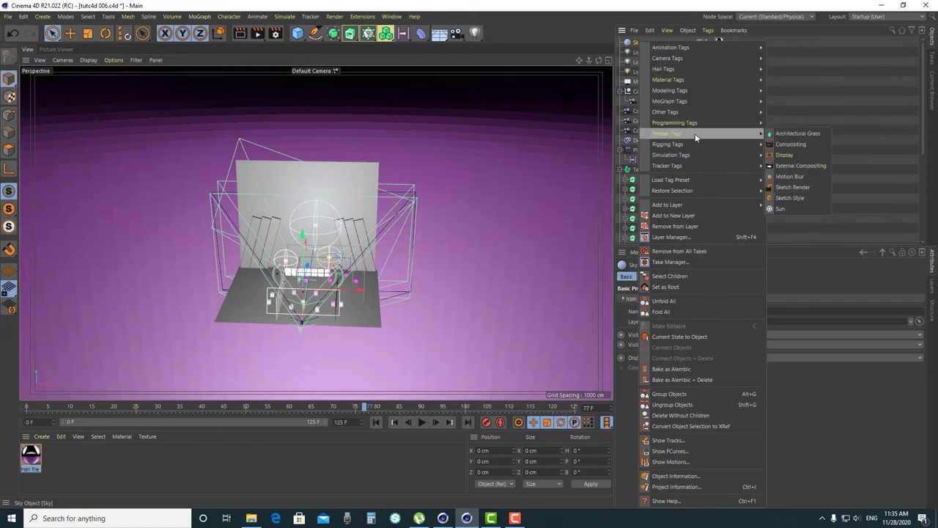
{"action": "left_click", "coordinate": [798, 145]}
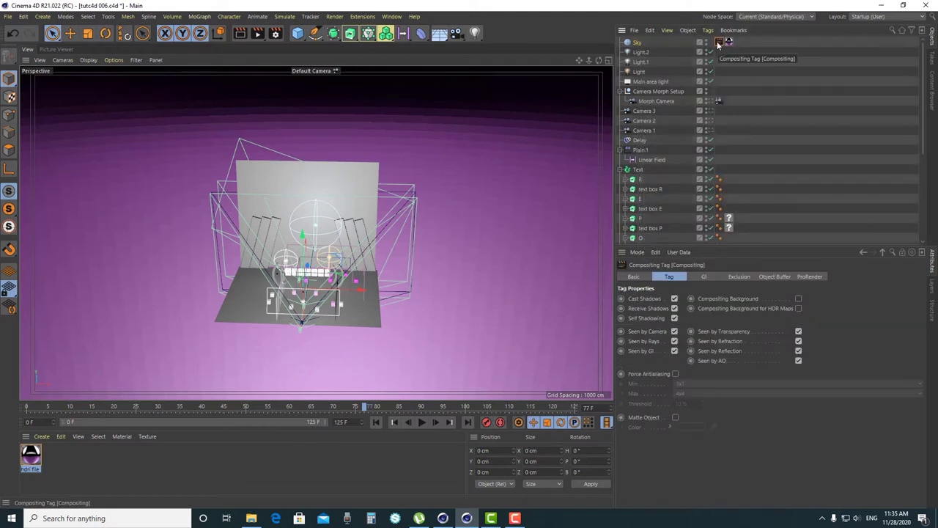
{"action": "left_click", "coordinate": [674, 331]}
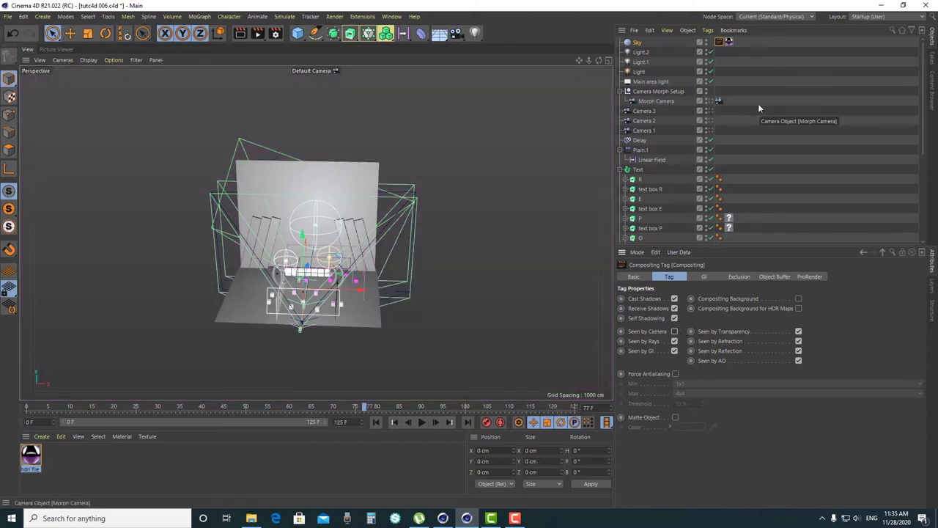
{"action": "left_click", "coordinate": [709, 101]}
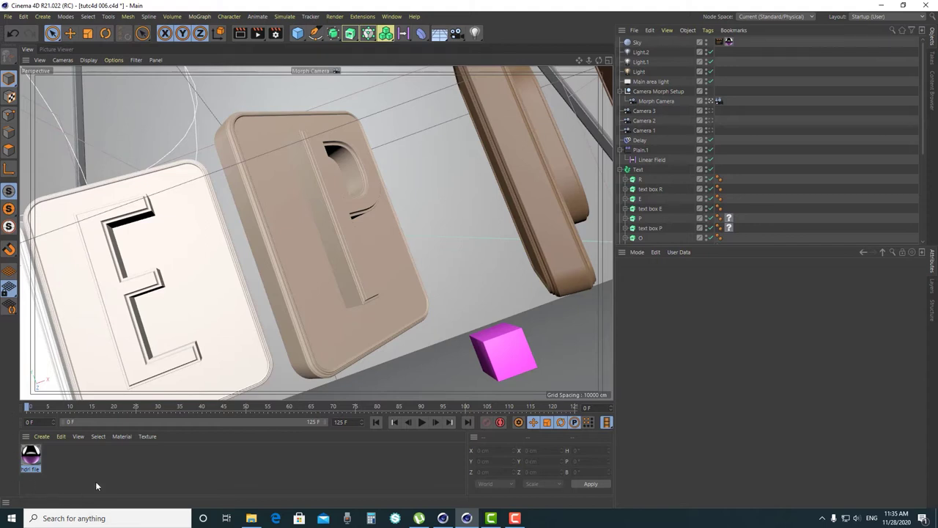
{"action": "left_click", "coordinate": [640, 192]}
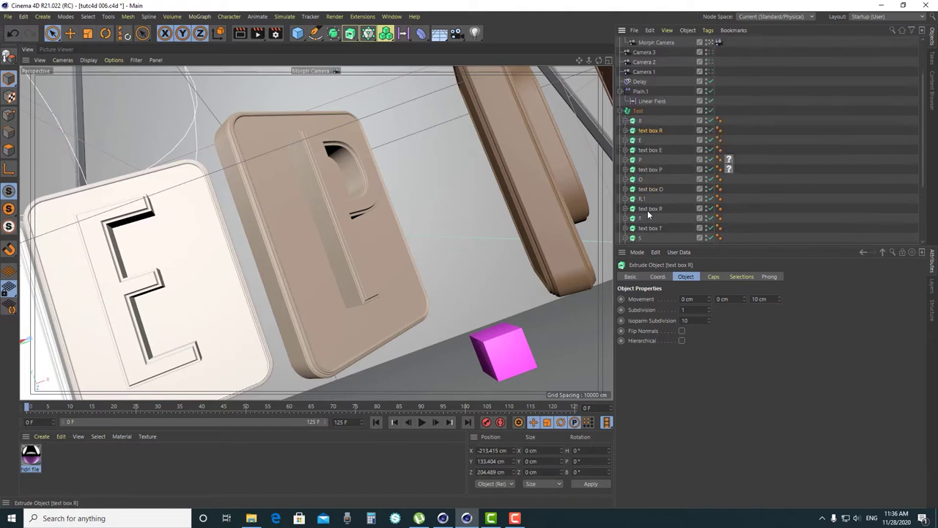
{"action": "scroll", "coordinate": [648, 233], "scroll_direction": "down", "scroll_amount": 3}
{"action": "left_click", "coordinate": [680, 171]}
- In Render Settings, switch the renderer from Standard to Physical and show its Basic settings
{"action": "left_click", "coordinate": [278, 37]}
{"action": "left_click_drag", "start_coordinate": [380, 30], "coordinate": [328, 47]}
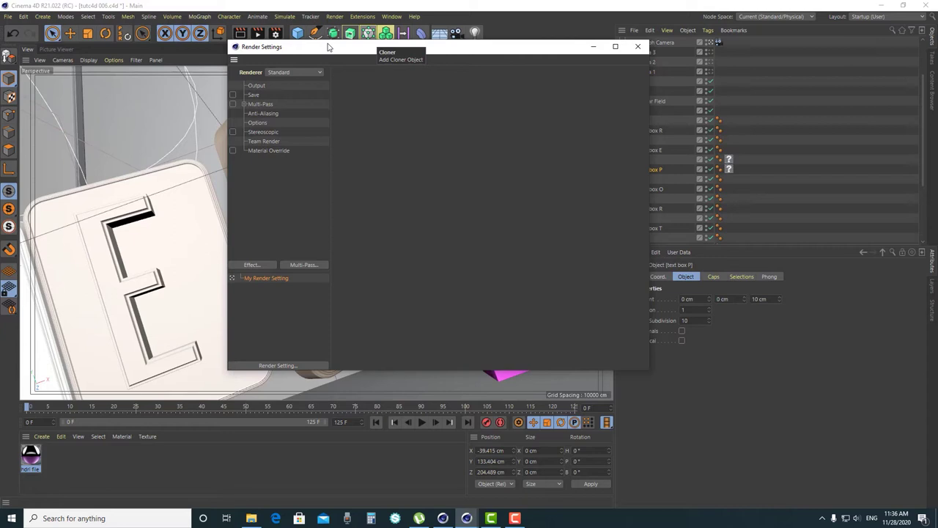
{"action": "left_click", "coordinate": [262, 114]}
{"action": "left_click", "coordinate": [299, 72]}
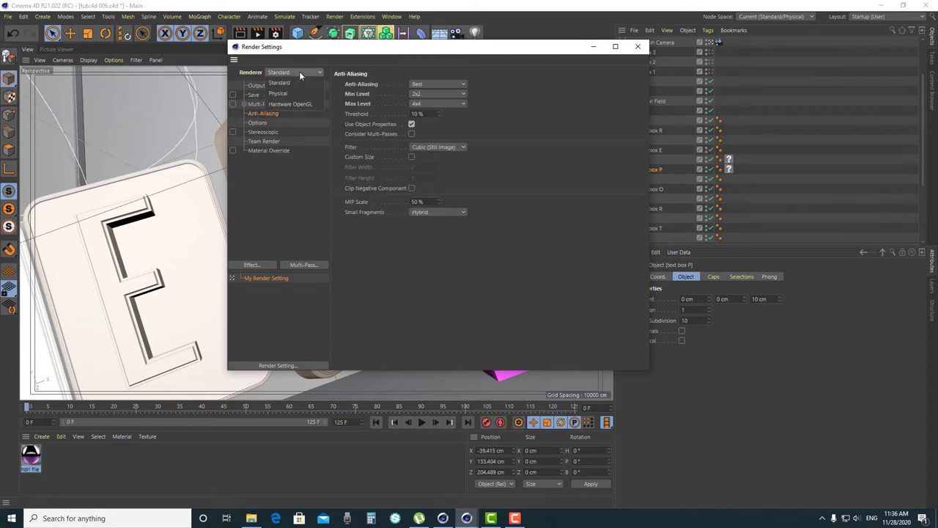
{"action": "left_click", "coordinate": [286, 94]}
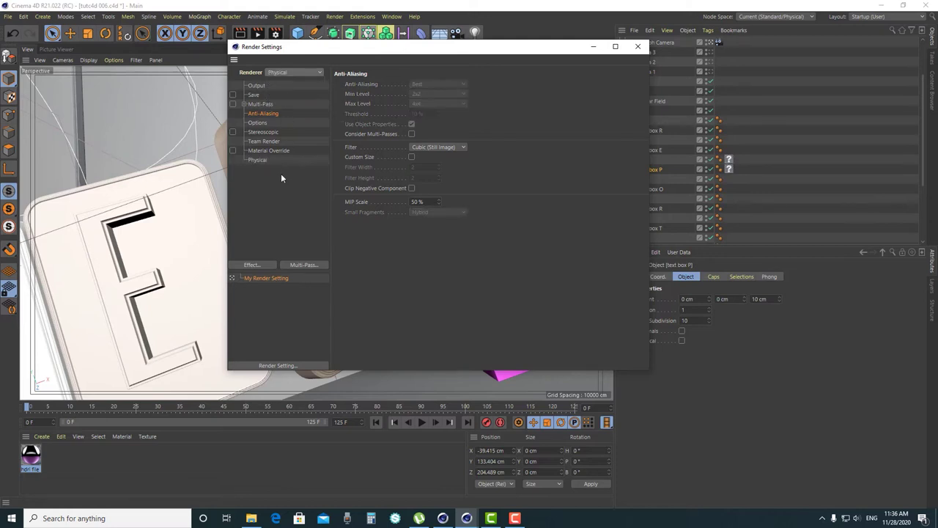
{"action": "left_click", "coordinate": [251, 161]}
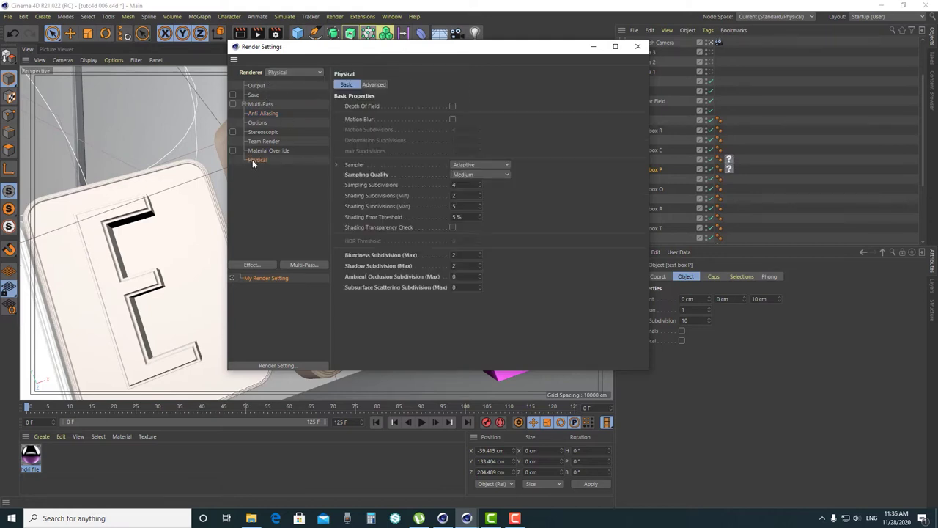
{"action": "left_click", "coordinate": [262, 113]}
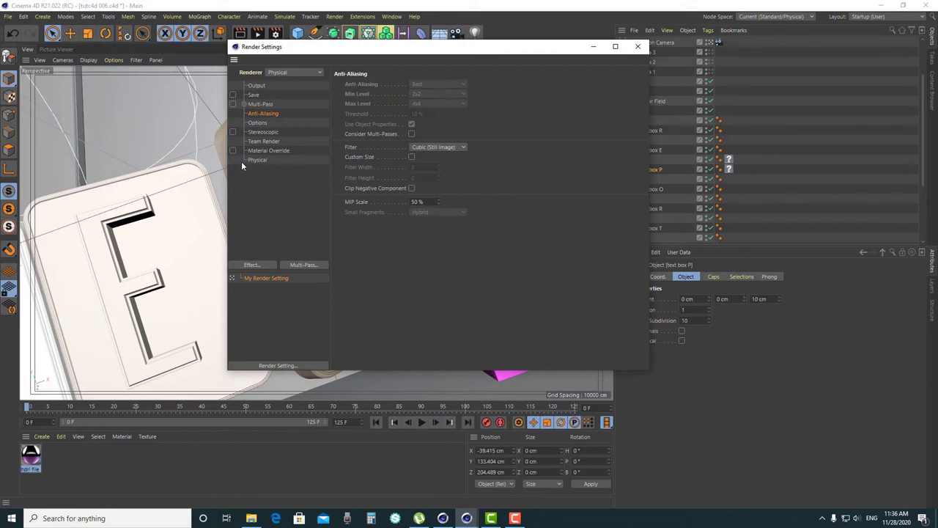
{"action": "left_click", "coordinate": [264, 160]}
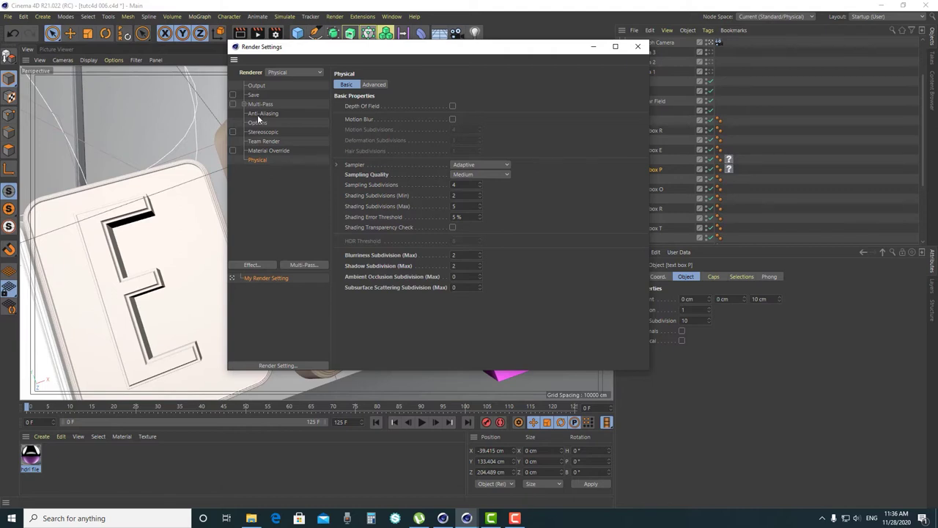
{"action": "left_click", "coordinate": [261, 113]}
{"action": "left_click", "coordinate": [258, 159]}
{"action": "left_click", "coordinate": [265, 113]}
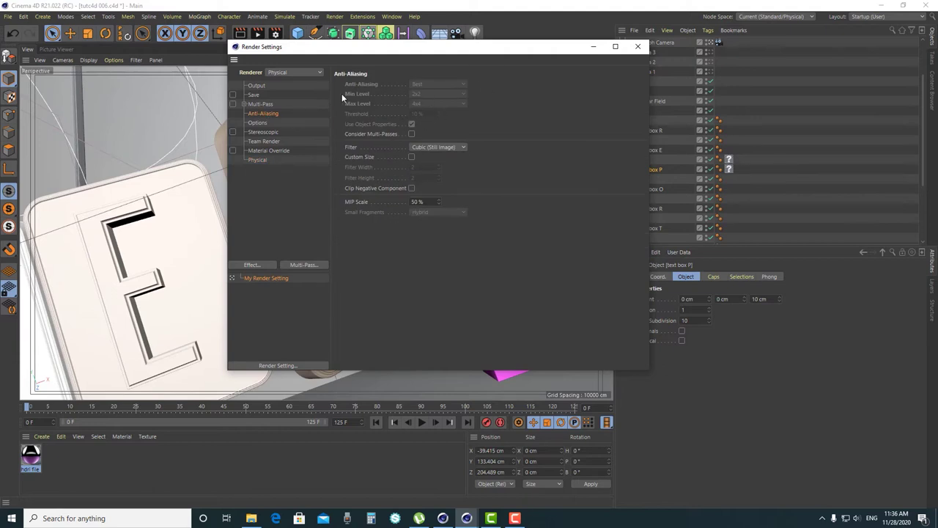
{"action": "left_click", "coordinate": [290, 73]}
{"action": "left_click", "coordinate": [289, 83]}
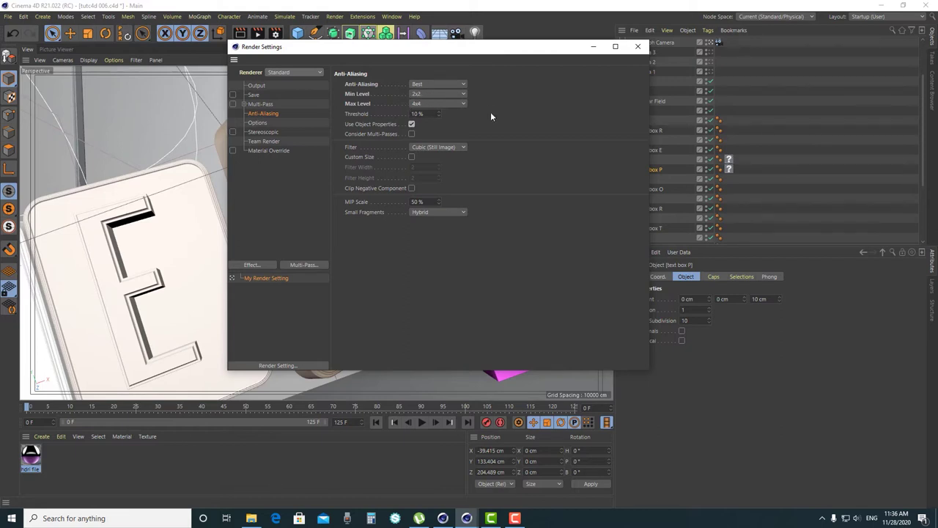
{"action": "left_click", "coordinate": [282, 71]}
{"action": "left_click", "coordinate": [282, 91]}
{"action": "left_click", "coordinate": [256, 159]}
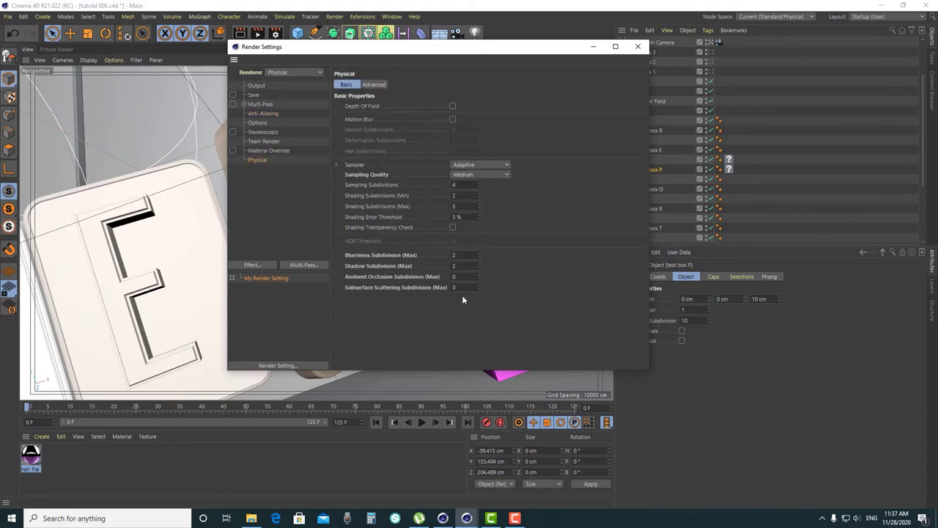
{"action": "left_click", "coordinate": [255, 167]}
{"action": "left_click", "coordinate": [253, 160]}
{"action": "left_click", "coordinate": [491, 162]}
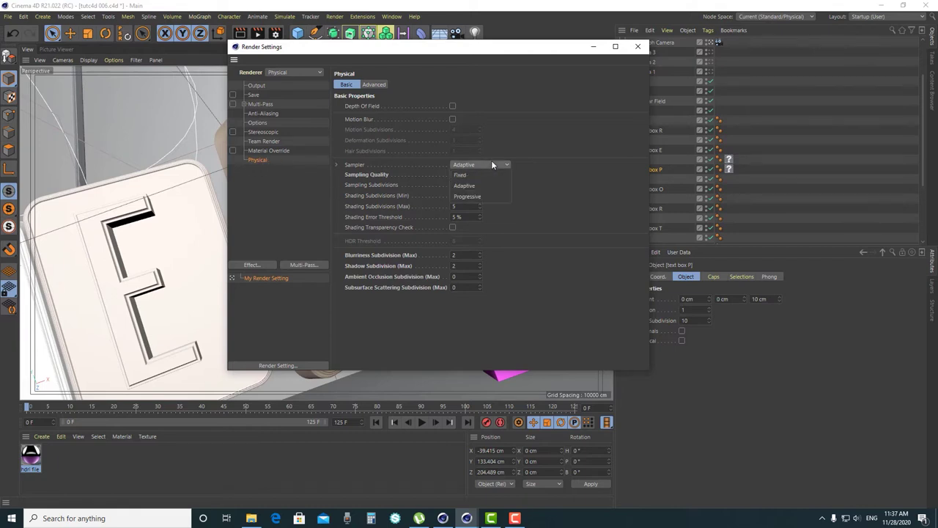
{"action": "left_click", "coordinate": [480, 184]}
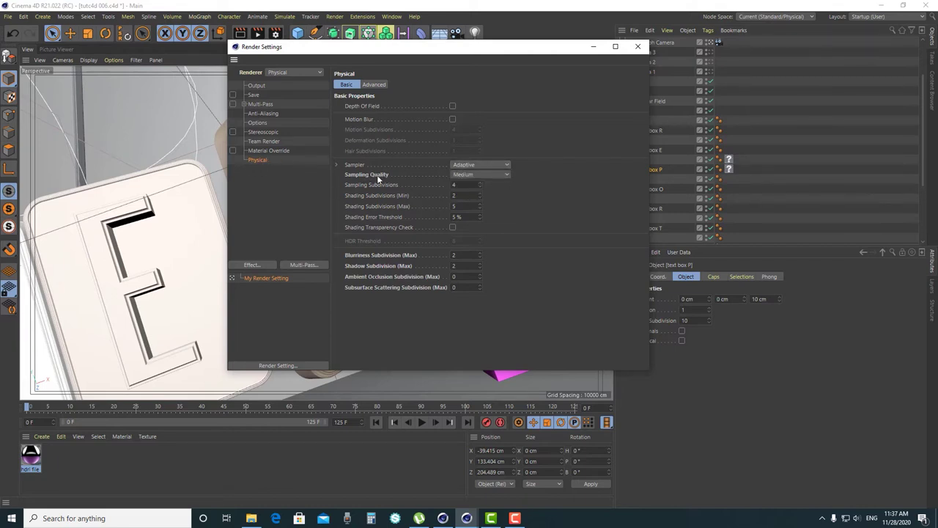
{"action": "left_click", "coordinate": [495, 174]}
{"action": "left_click", "coordinate": [470, 203]}
{"action": "left_click", "coordinate": [469, 254]}
- Confirm Blurriness Subdivision (Max) at 2 and Ambient Occlusion subdivisions at 0
{"action": "key", "text": "Return"}
{"action": "left_click", "coordinate": [454, 287]}
{"action": "key", "text": "shift+Tab"}
{"action": "left_click", "coordinate": [453, 286]}
- Keep Quick Preview at All Modes, close Render Settings, and create a new material for editing
{"action": "left_click", "coordinate": [377, 84]}
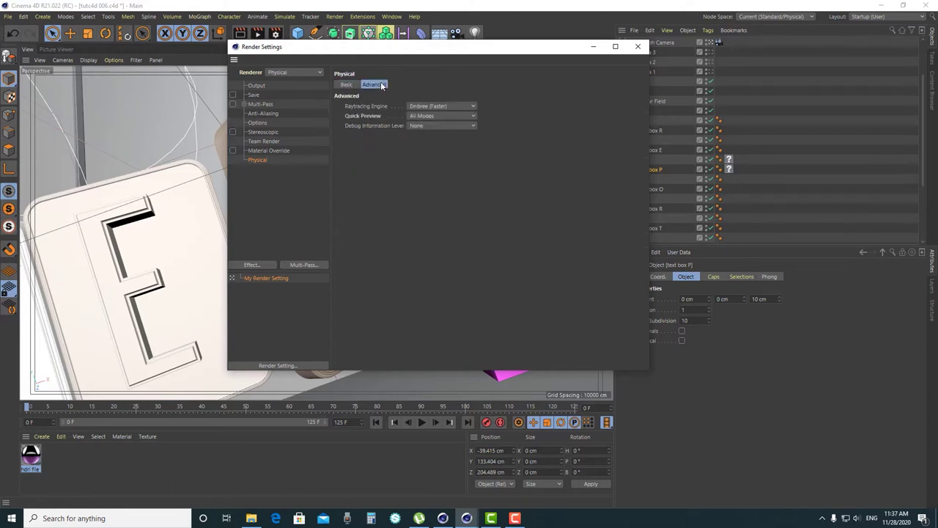
{"action": "left_click", "coordinate": [430, 116]}
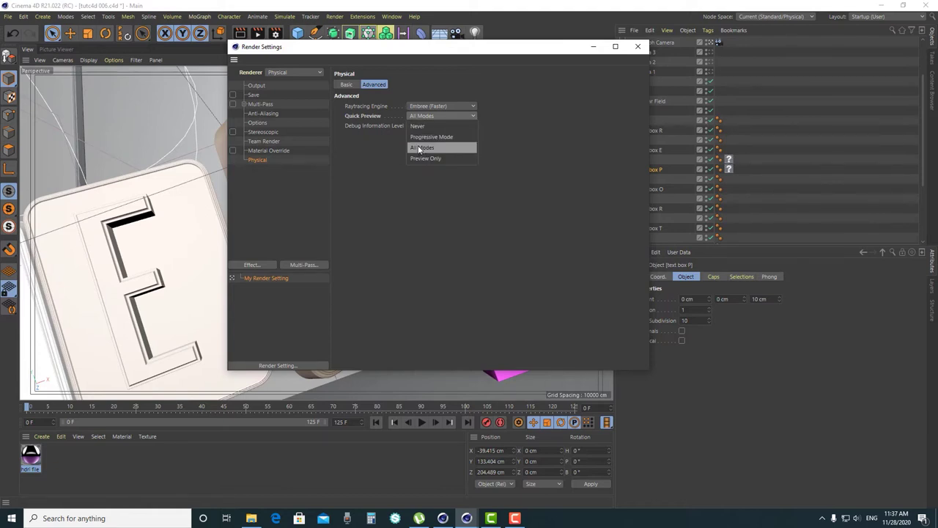
{"action": "left_click", "coordinate": [422, 149]}
{"action": "left_click", "coordinate": [636, 47]}
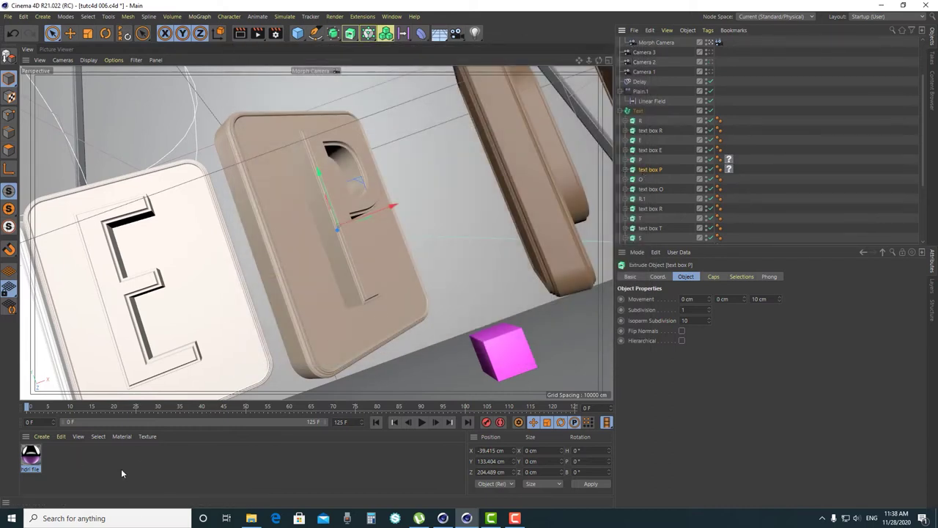
{"action": "double_click", "coordinate": [63, 464]}
{"action": "double_click", "coordinate": [30, 457]}
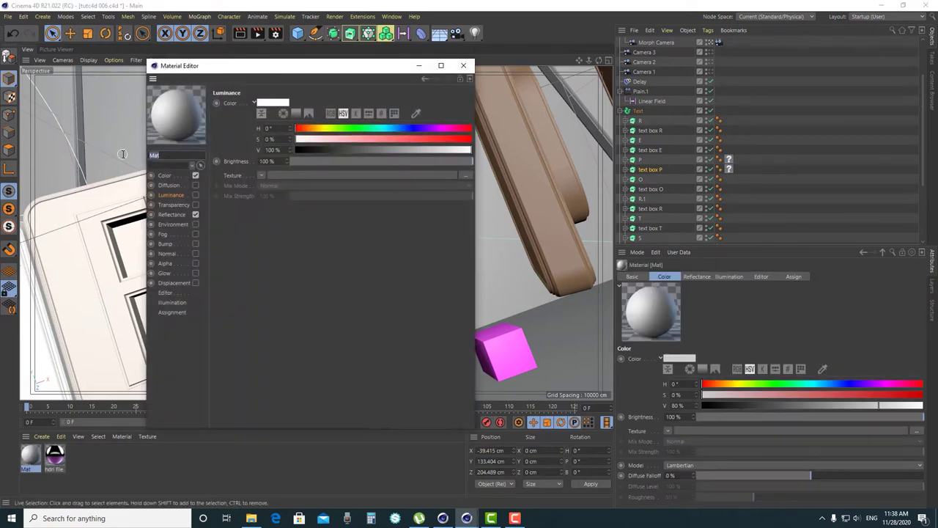
- Rename the material to 'text box glossy mat' and open its Color channel
{"action": "type", "text": "text"}
{"action": "key", "text": "Return"}
{"action": "type", "text": "bo"}
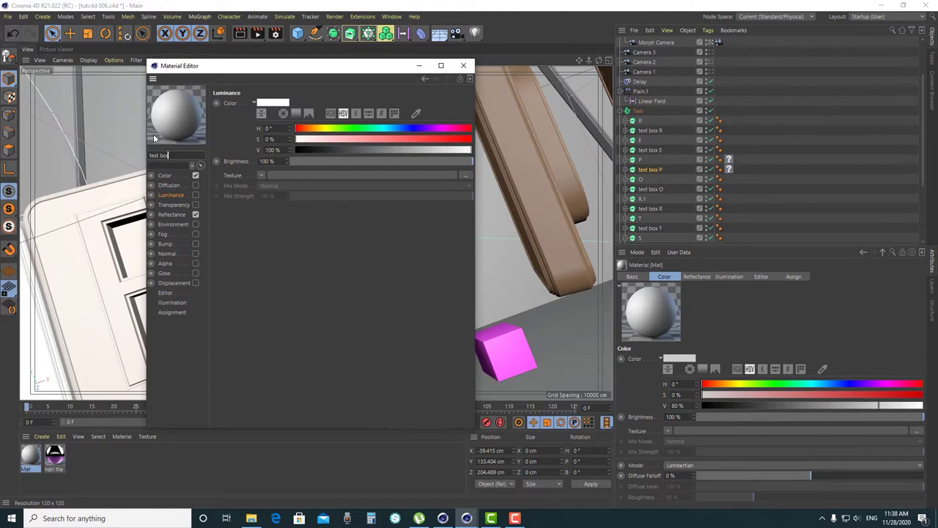
{"action": "type", "text": "x glossy mat"}
{"action": "key", "text": "Return"}
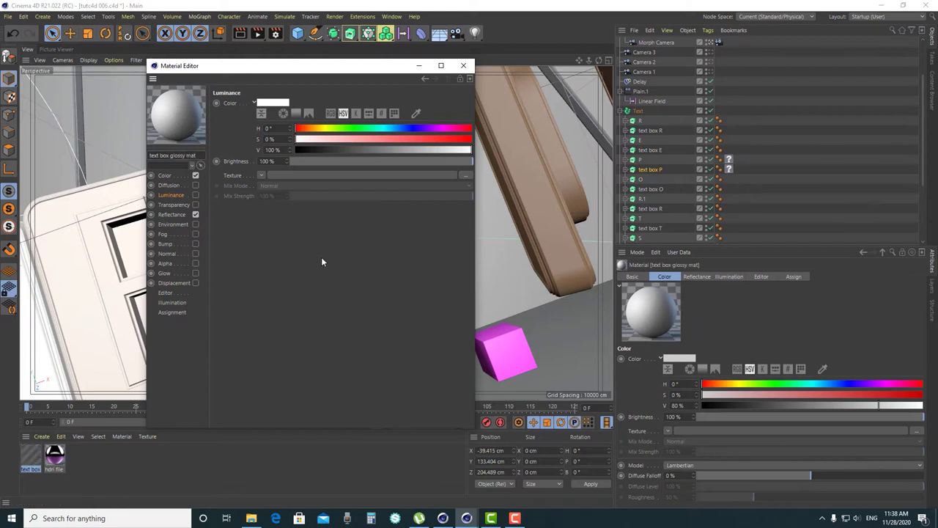
{"action": "left_click", "coordinate": [171, 176]}
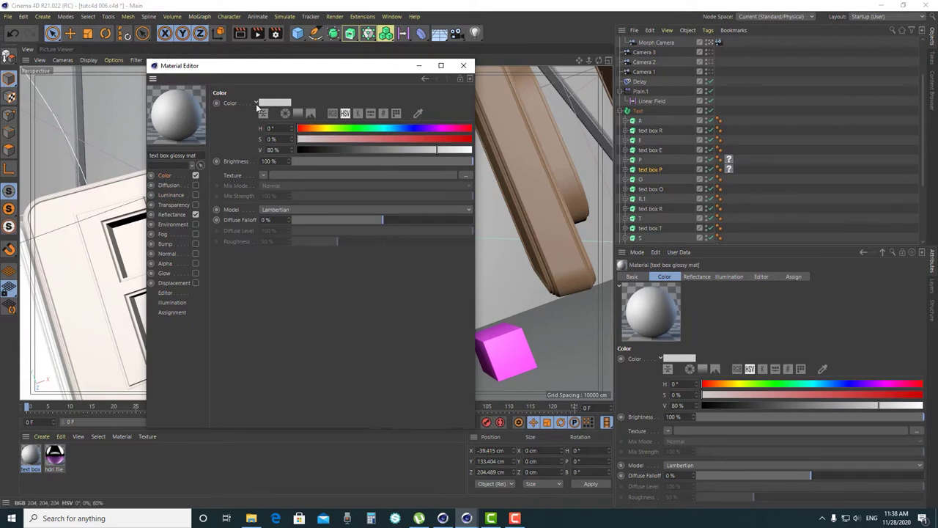
{"action": "left_click", "coordinate": [263, 176]}
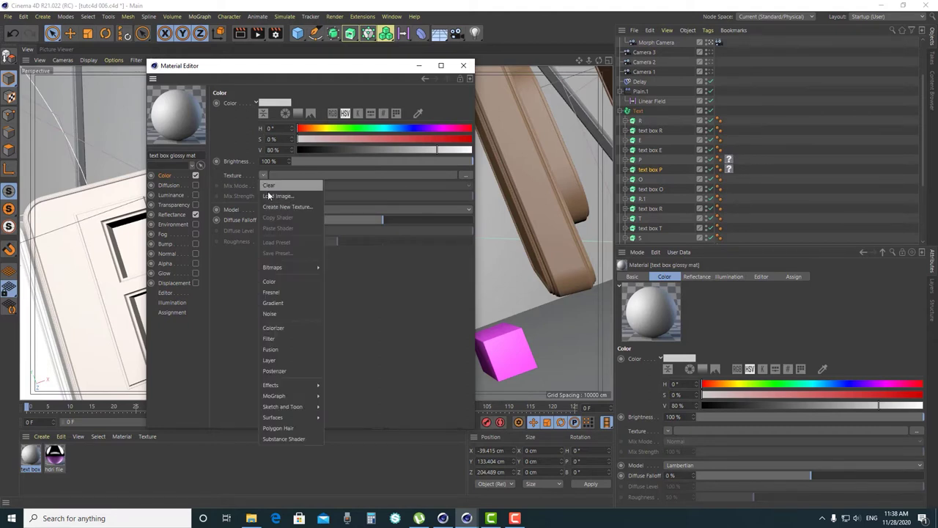
- Make the colour texture a Layer shader and add a Color layer to it
{"action": "left_click", "coordinate": [268, 359]}
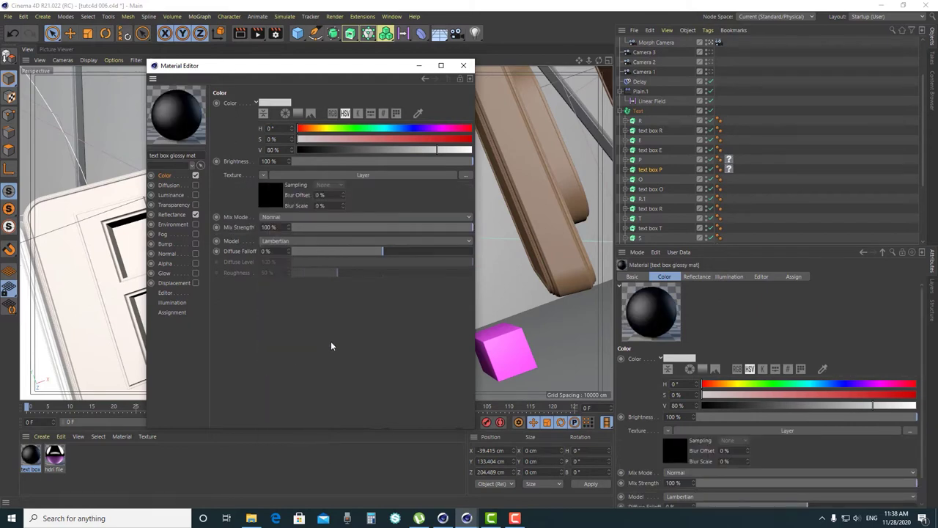
{"action": "left_click", "coordinate": [271, 200]}
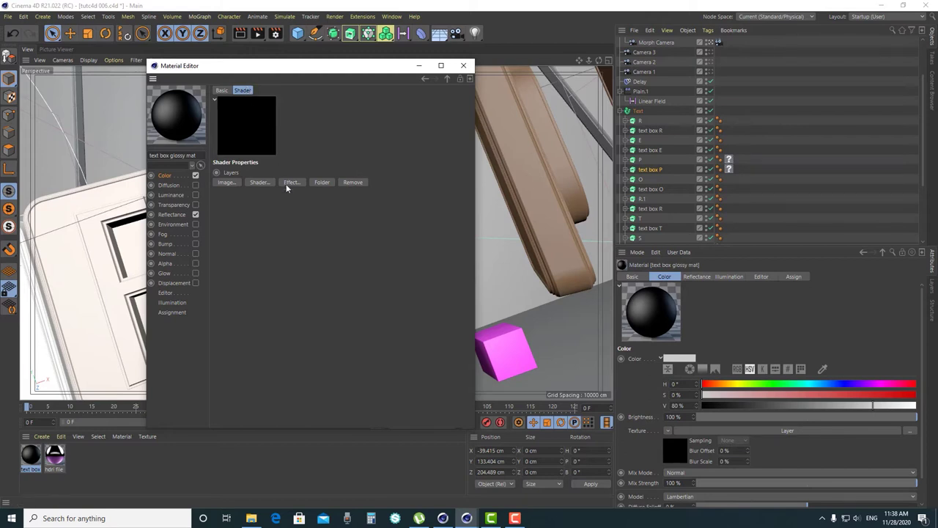
{"action": "left_click", "coordinate": [258, 182]}
{"action": "left_click", "coordinate": [256, 183]}
{"action": "left_click", "coordinate": [258, 182]}
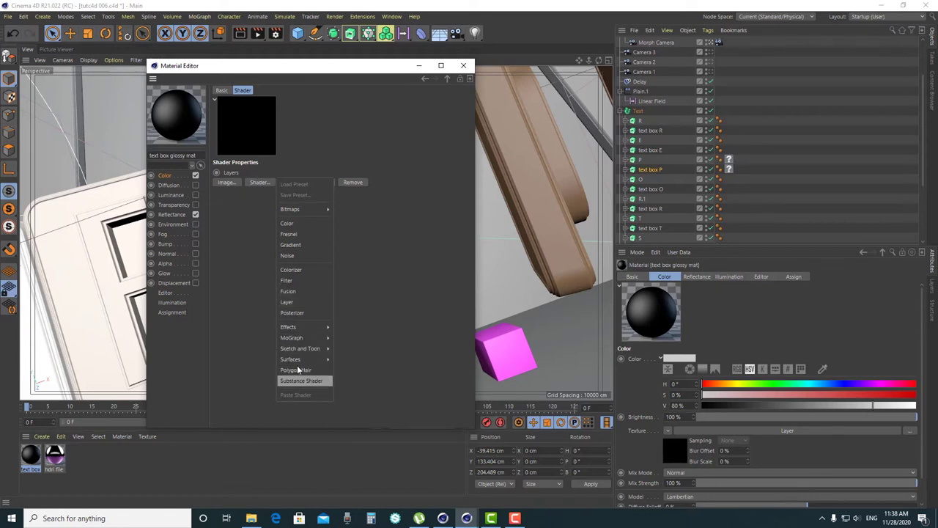
{"action": "left_click", "coordinate": [294, 223]}
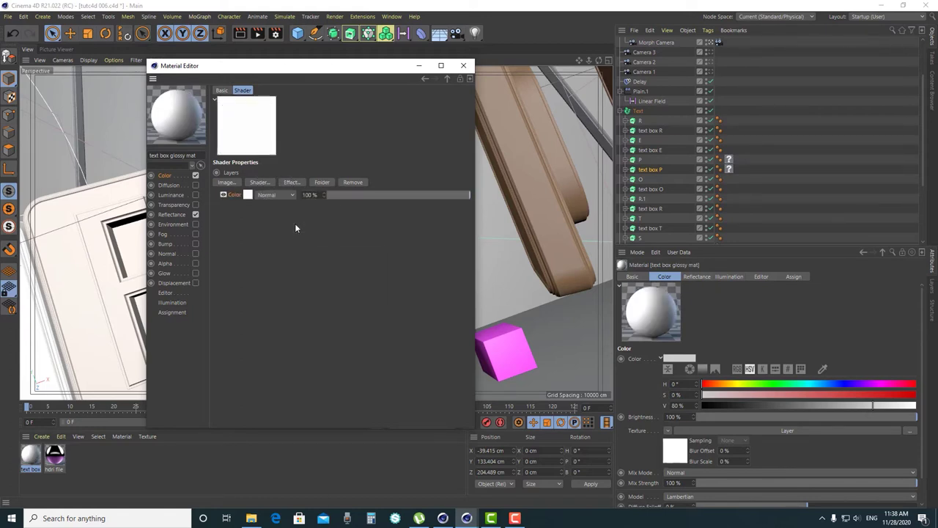
- Set the Color layer to RGB 101, 194, 194 and return to the layer list
{"action": "left_click", "coordinate": [247, 196]}
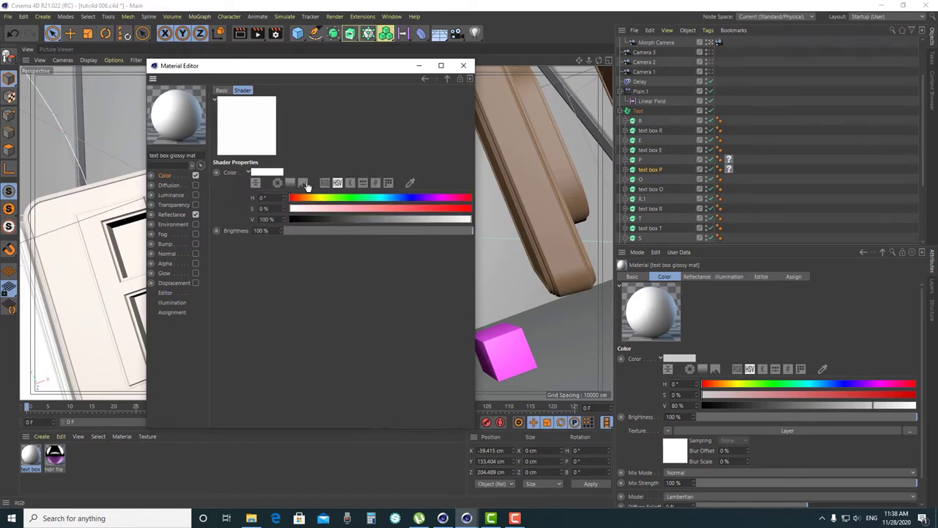
{"action": "left_click", "coordinate": [324, 183]}
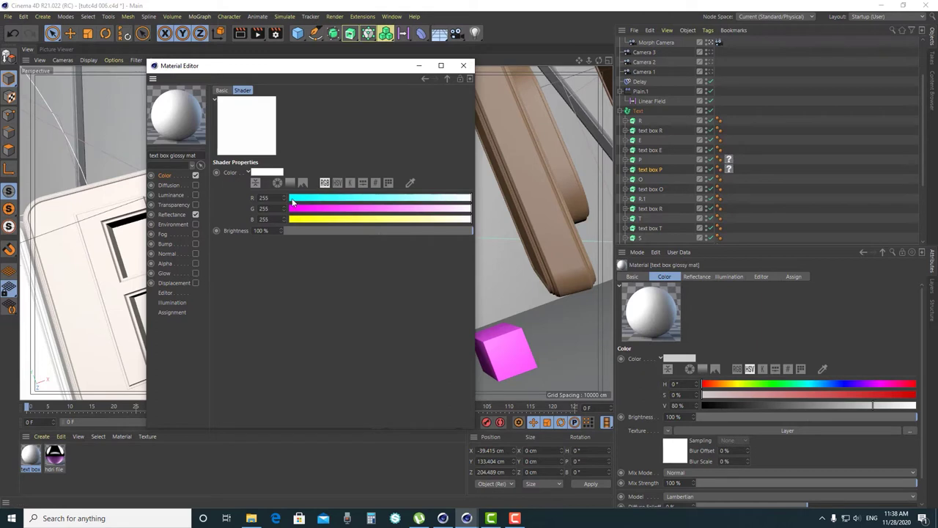
{"action": "key", "text": "ctrl+a"}
{"action": "type", "text": "101"}
{"action": "key", "text": "Tab"}
{"action": "type", "text": "194"}
{"action": "key", "text": "Tab"}
{"action": "key", "text": "BackSpace"}
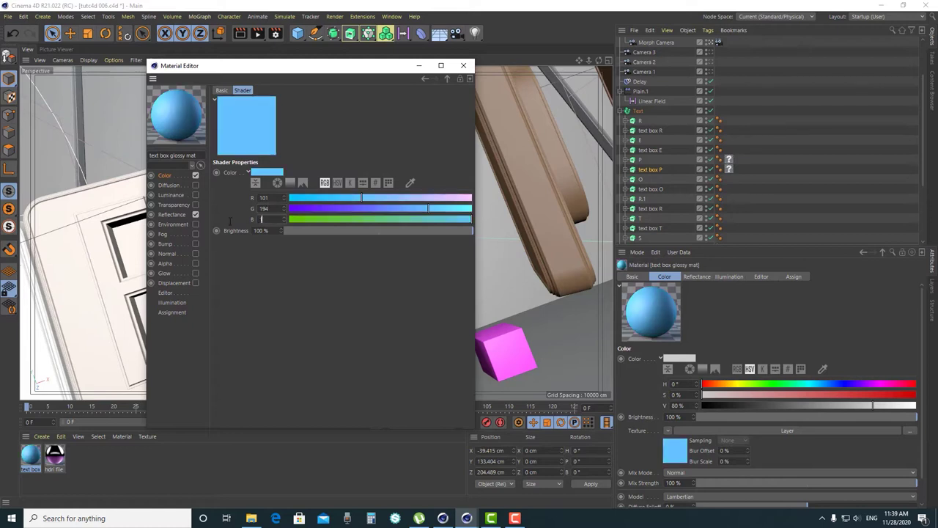
{"action": "type", "text": "194"}
{"action": "key", "text": "Return"}
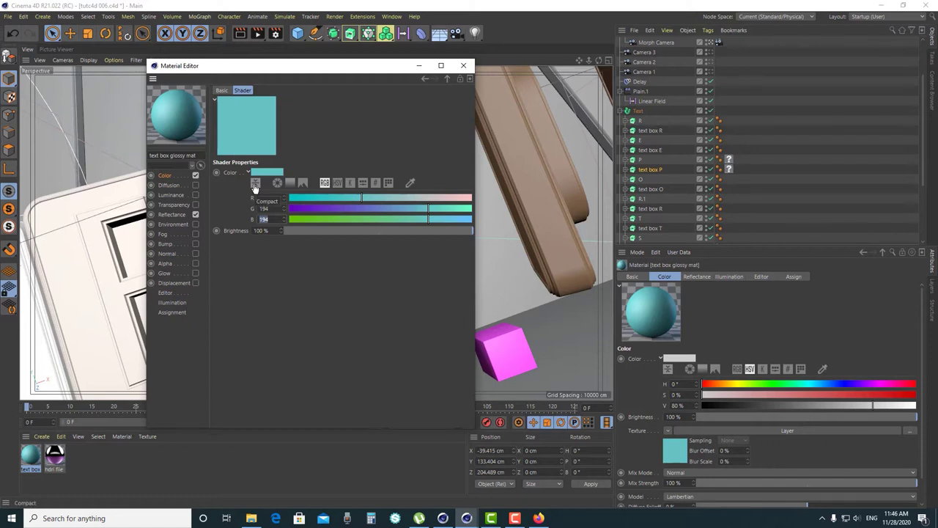
{"action": "left_click", "coordinate": [423, 79]}
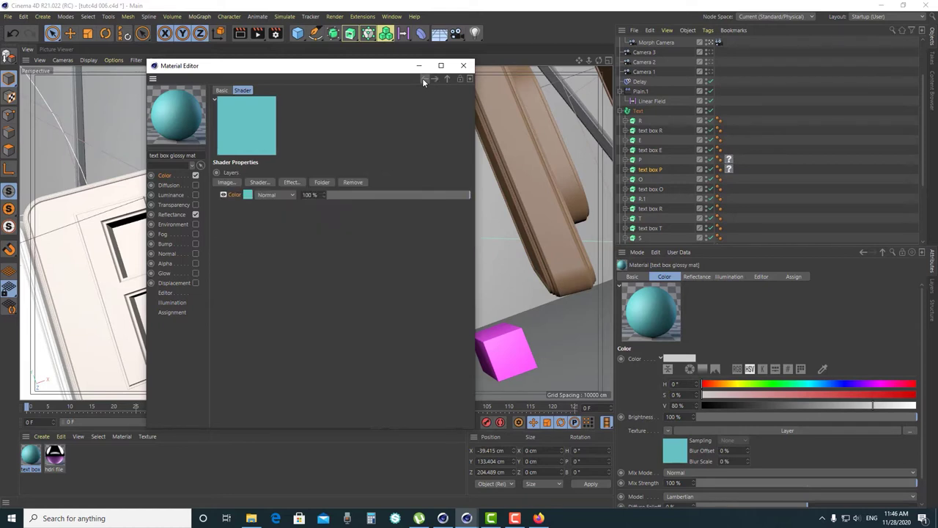
- Drag the text box glossy mat onto the P tile's box in the viewport
{"action": "left_click_drag", "start_coordinate": [262, 65], "coordinate": [488, 185]}
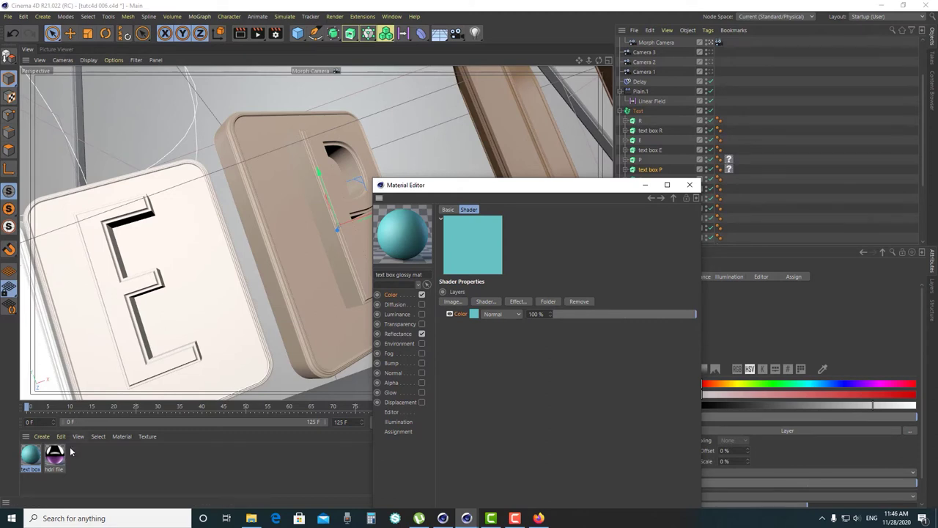
{"action": "left_click_drag", "start_coordinate": [33, 460], "coordinate": [285, 309]}
{"action": "left_click_drag", "start_coordinate": [507, 189], "coordinate": [555, 97]}
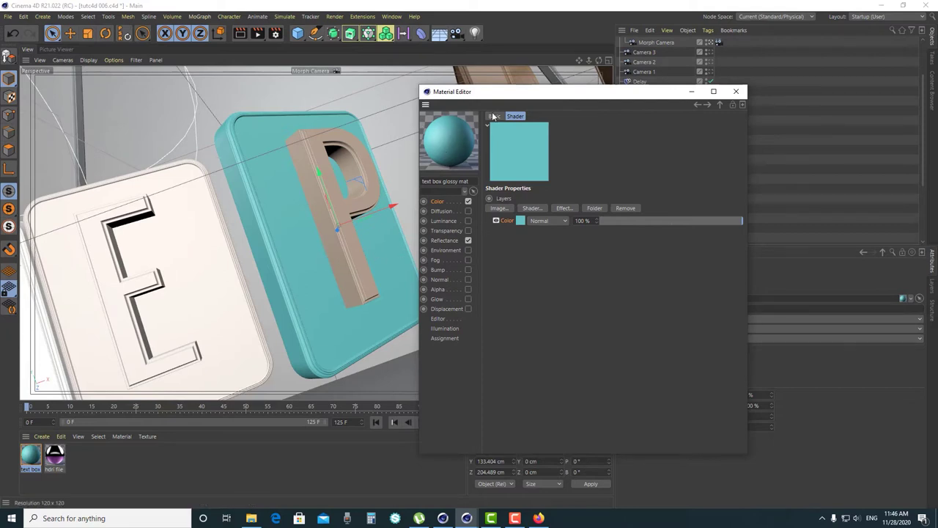
{"action": "left_click_drag", "start_coordinate": [505, 98], "coordinate": [489, 96]}
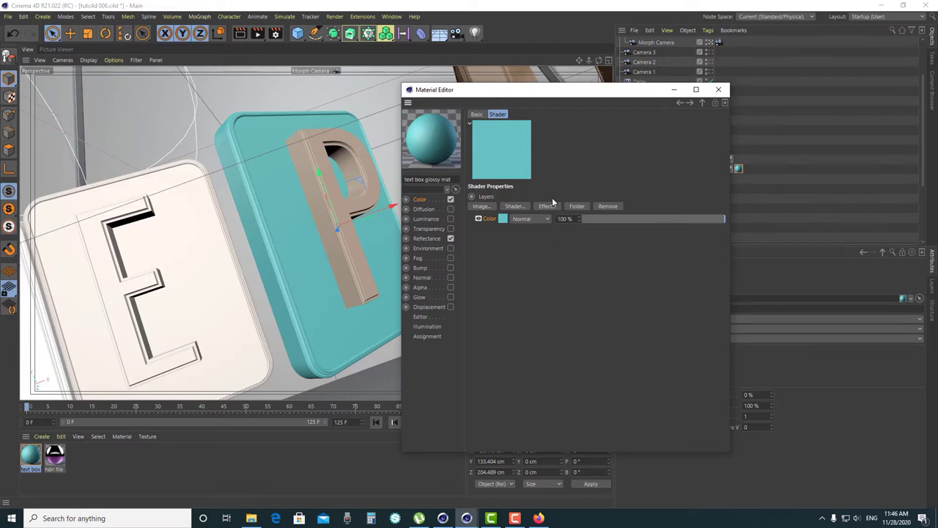
{"action": "left_click", "coordinate": [519, 208]}
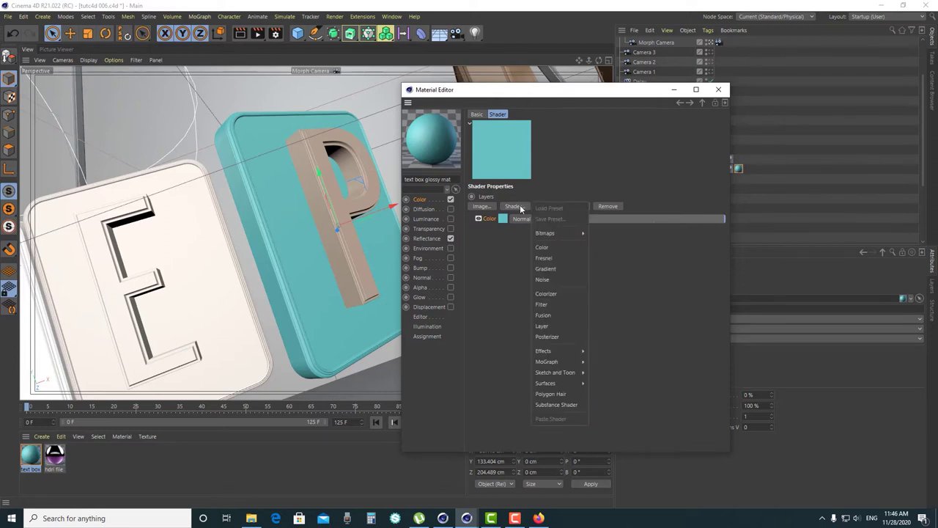
- Add a Noise layer above the teal Color layer with Overlay blending
{"action": "left_click", "coordinate": [543, 280]}
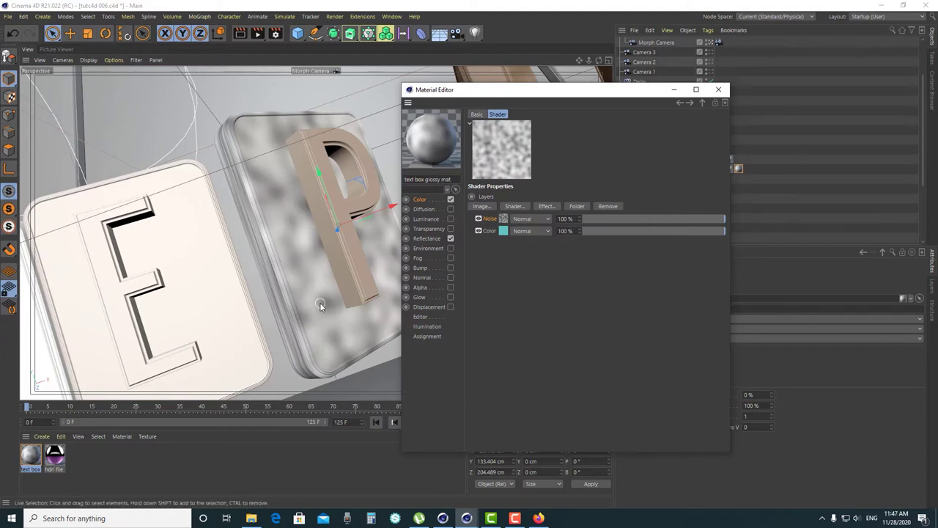
{"action": "left_click", "coordinate": [522, 219]}
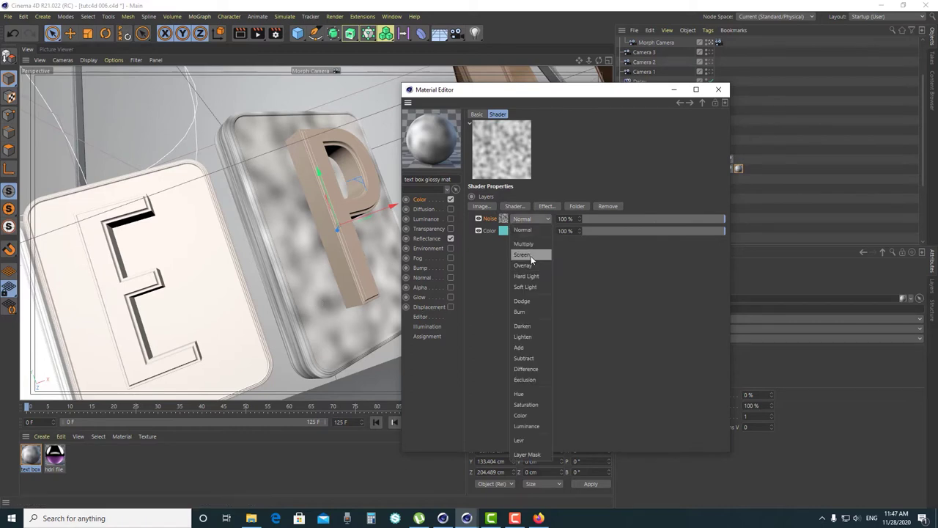
{"action": "left_click", "coordinate": [530, 267]}
{"action": "left_click_drag", "start_coordinate": [546, 91], "coordinate": [601, 78]}
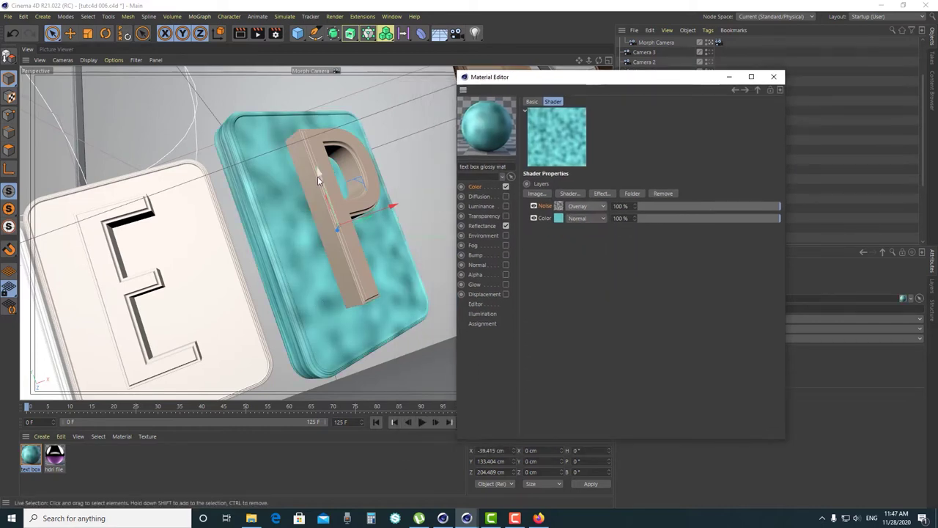
- Preview the Overlay noise with a region render, then open the Noise layer's settings
{"action": "left_click", "coordinate": [258, 33]}
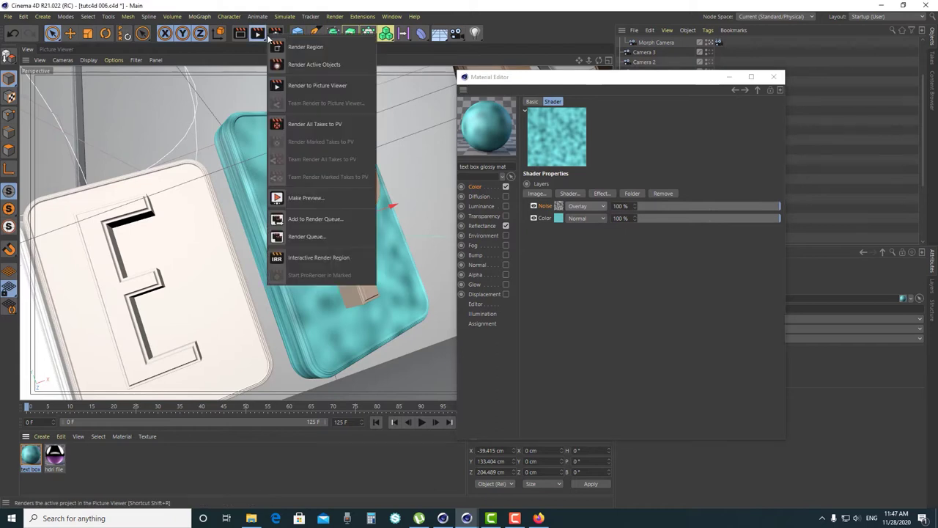
{"action": "left_click", "coordinate": [300, 57]}
{"action": "left_click_drag", "start_coordinate": [220, 97], "coordinate": [435, 375]}
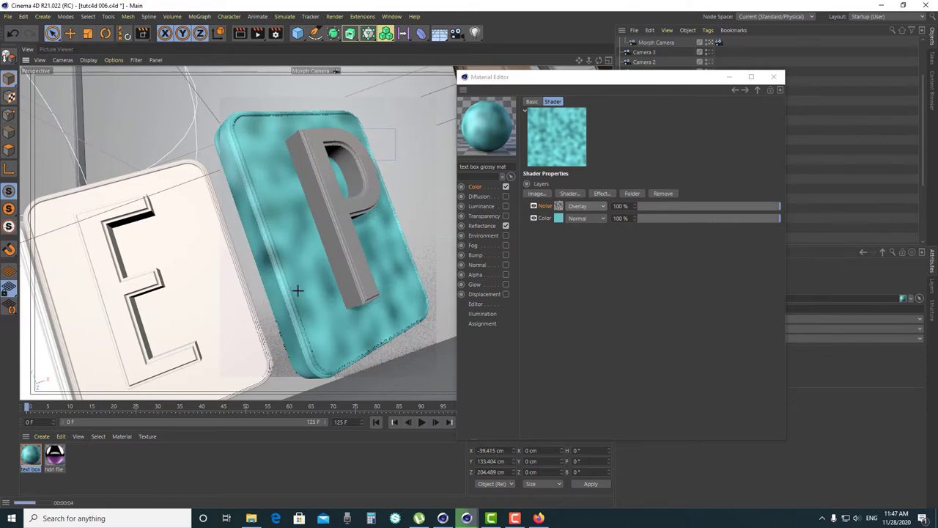
{"action": "left_click", "coordinate": [287, 183]}
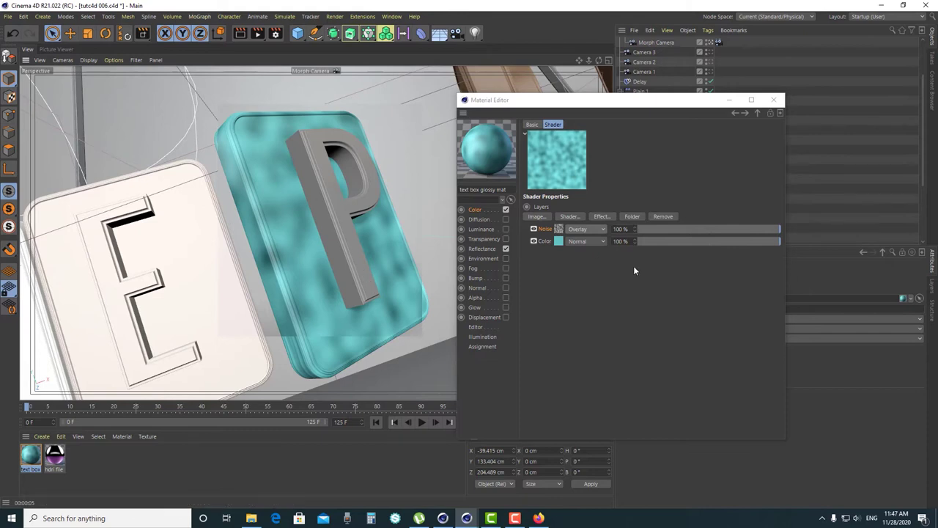
{"action": "left_click", "coordinate": [557, 229]}
{"action": "left_click_drag", "start_coordinate": [608, 104], "coordinate": [361, 90]}
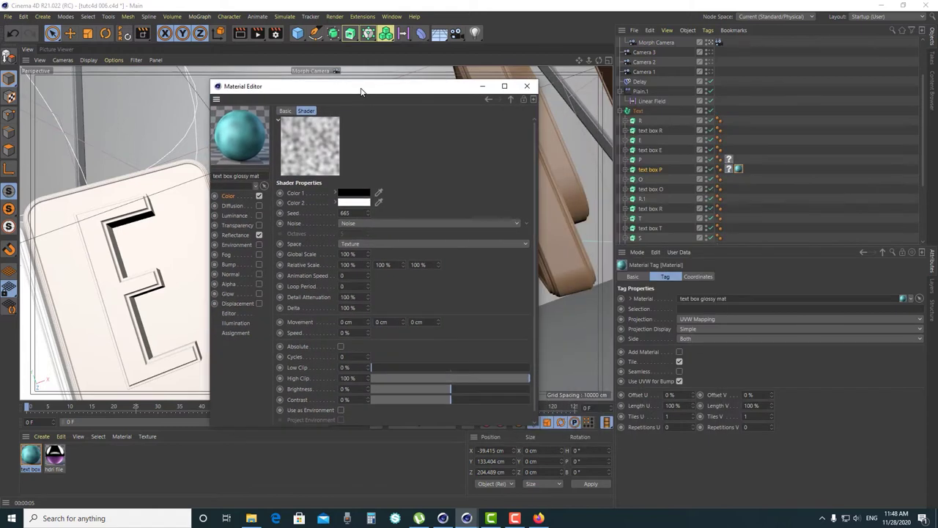
- Set Noise Color 1 to teal, with green 128 and blue 134
{"action": "left_click", "coordinate": [352, 193]}
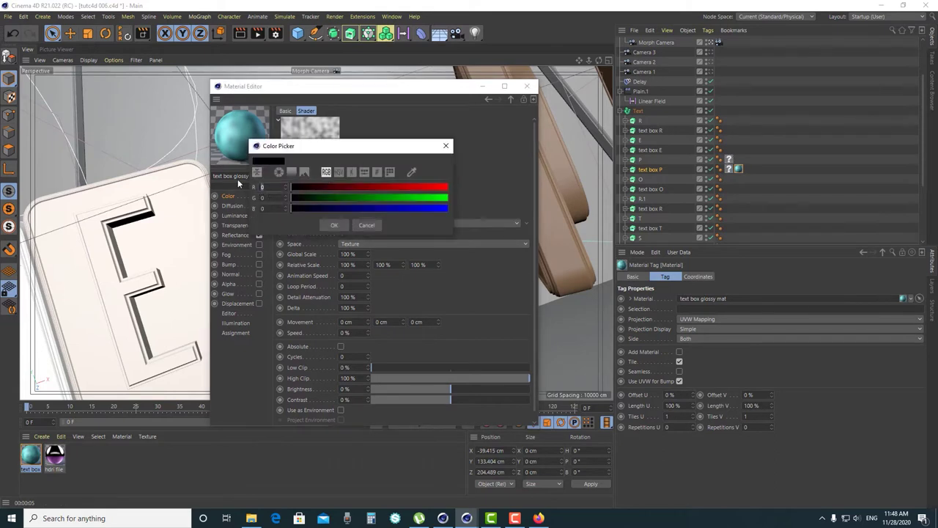
{"action": "key", "text": "Tab"}
{"action": "type", "text": "128"}
{"action": "key", "text": "Tab"}
{"action": "type", "text": "134"}
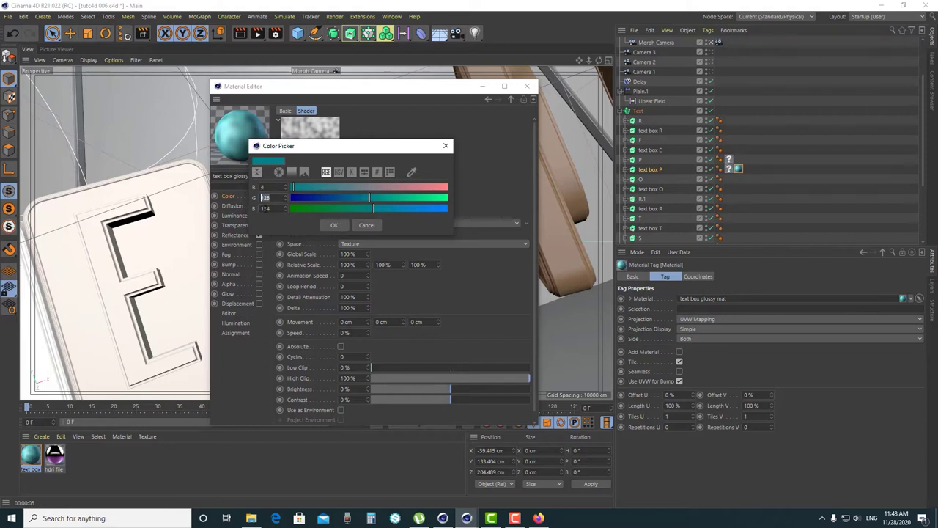
{"action": "left_click", "coordinate": [335, 225]}
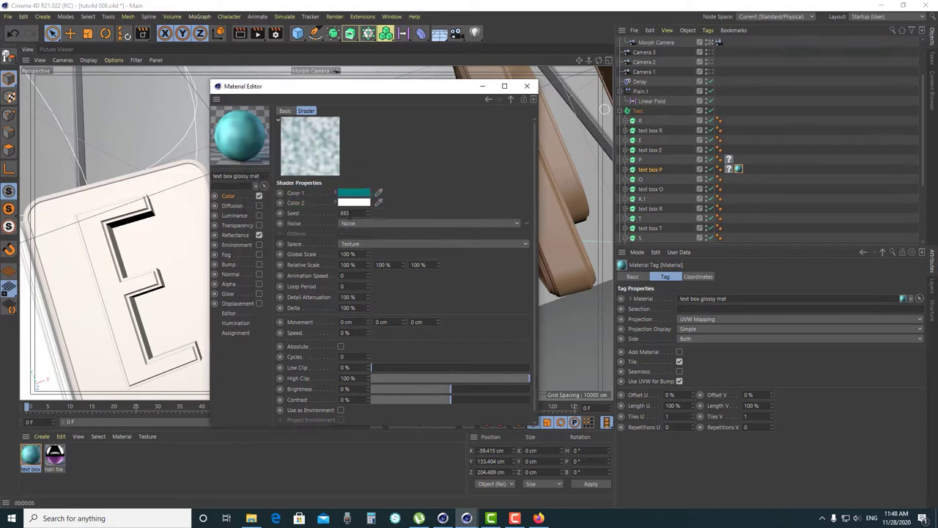
- Set Noise Color 2 to light cyan, RGB 168/243/255
{"action": "left_click", "coordinate": [354, 202]}
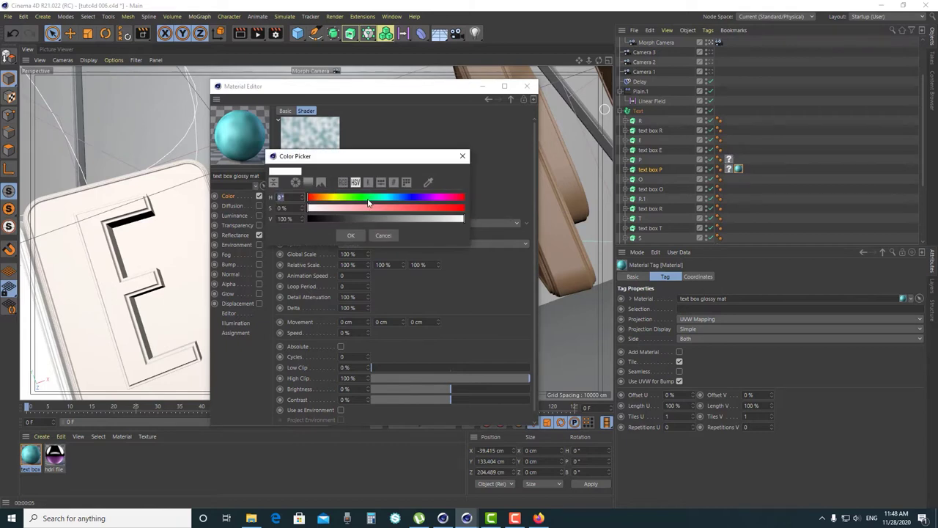
{"action": "left_click", "coordinate": [342, 182]}
{"action": "double_click", "coordinate": [282, 196]}
{"action": "type", "text": "168"}
{"action": "key", "text": "Tab"}
{"action": "type", "text": "243"}
{"action": "key", "text": "Return"}
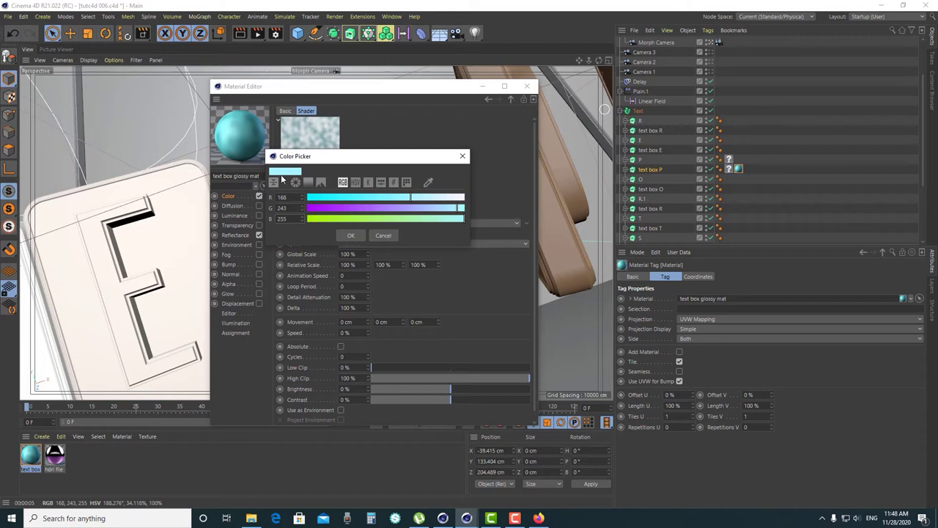
{"action": "left_click", "coordinate": [358, 236]}
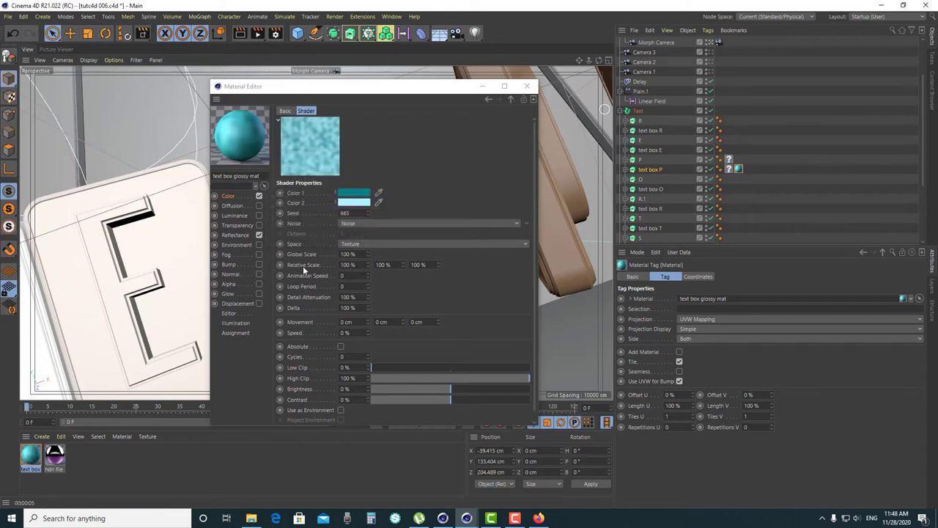
- Set the noise Relative Scale to 500%, 500%, 50%
{"action": "left_click", "coordinate": [348, 265]}
{"action": "type", "text": "500"}
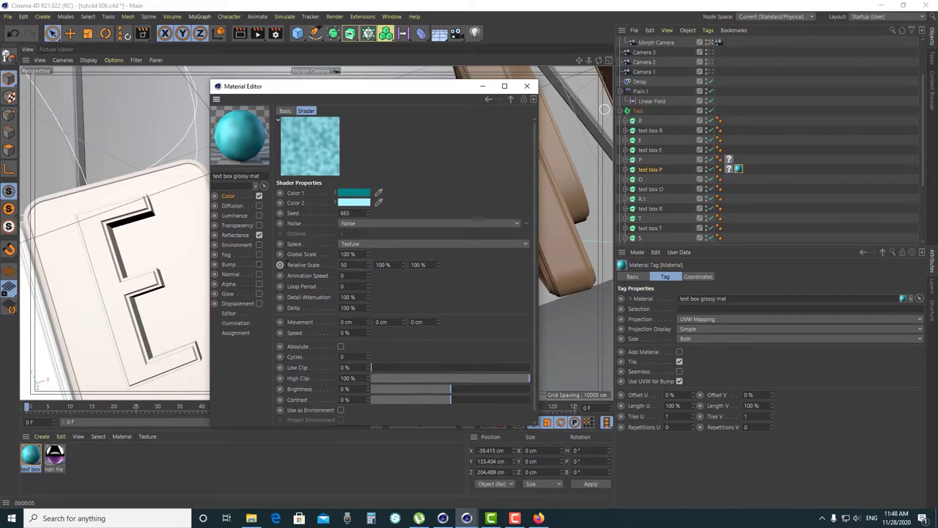
{"action": "left_click", "coordinate": [377, 265]}
{"action": "type", "text": "500"}
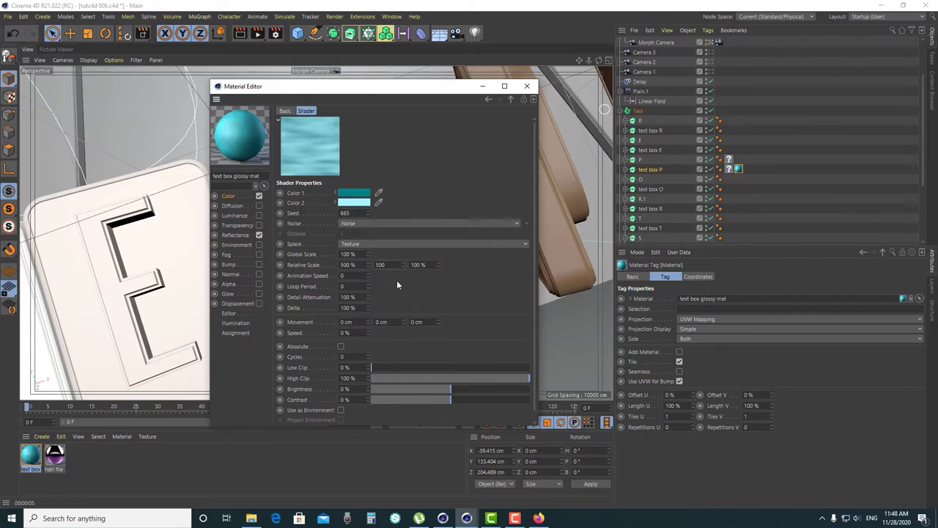
{"action": "left_click", "coordinate": [418, 264]}
{"action": "type", "text": "50"}
{"action": "key", "text": "Return"}
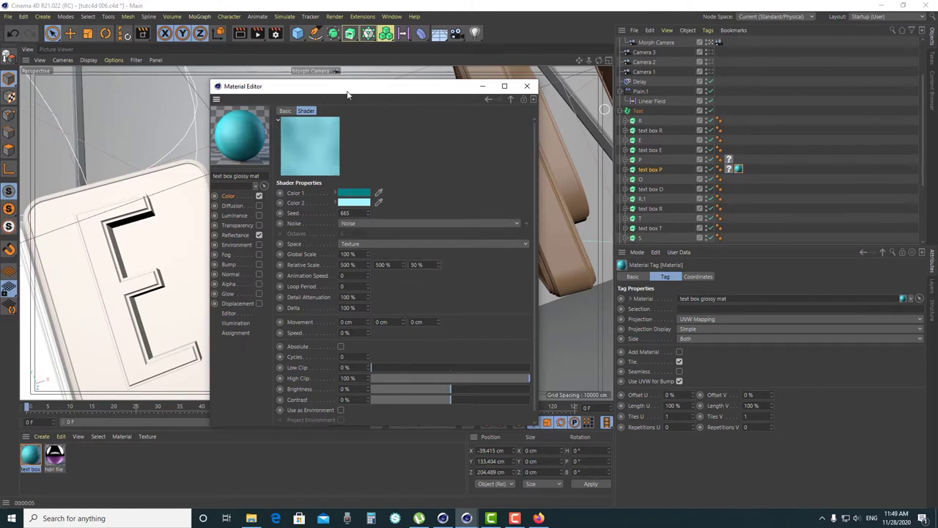
- Render a region around the P tile to preview the noise
{"action": "left_click_drag", "start_coordinate": [348, 94], "coordinate": [575, 101]}
{"action": "left_click", "coordinate": [254, 35]}
{"action": "left_click", "coordinate": [296, 42]}
{"action": "left_click_drag", "start_coordinate": [233, 110], "coordinate": [423, 372]}
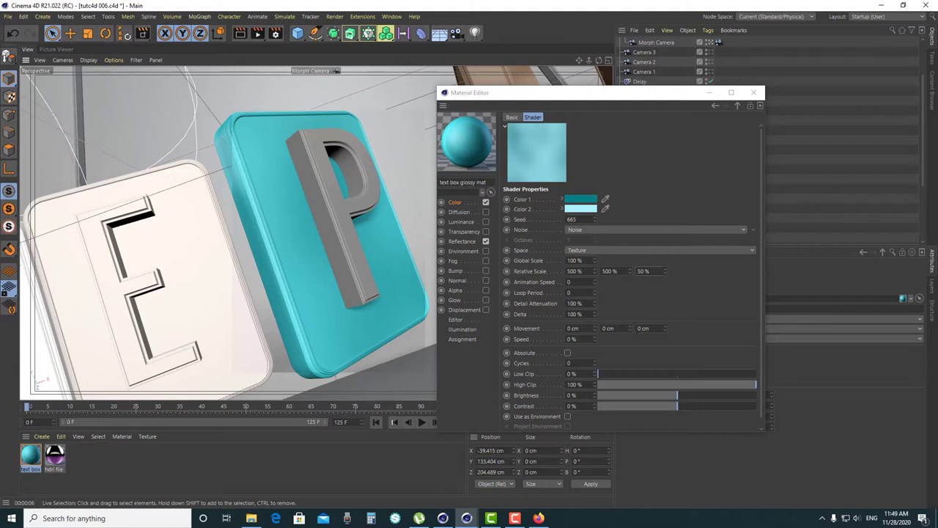
- Start an Interactive Render Region and toggle the Noise layer off and on to compare
{"action": "left_click", "coordinate": [261, 36]}
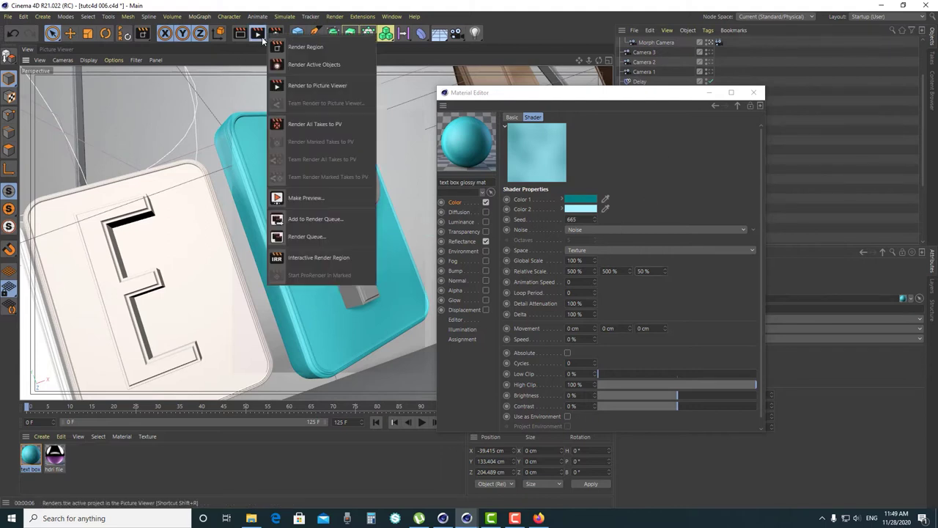
{"action": "left_click", "coordinate": [328, 258]}
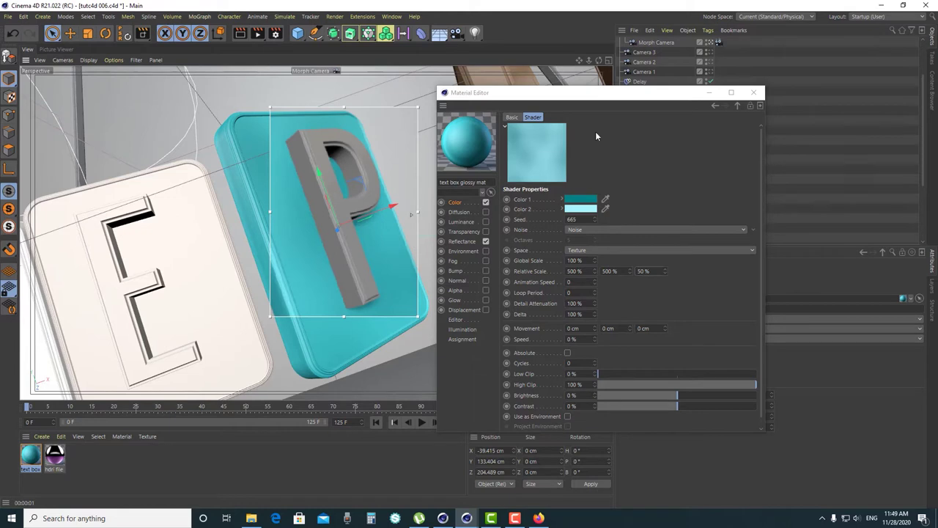
{"action": "left_click", "coordinate": [715, 106]}
{"action": "left_click", "coordinate": [512, 222]}
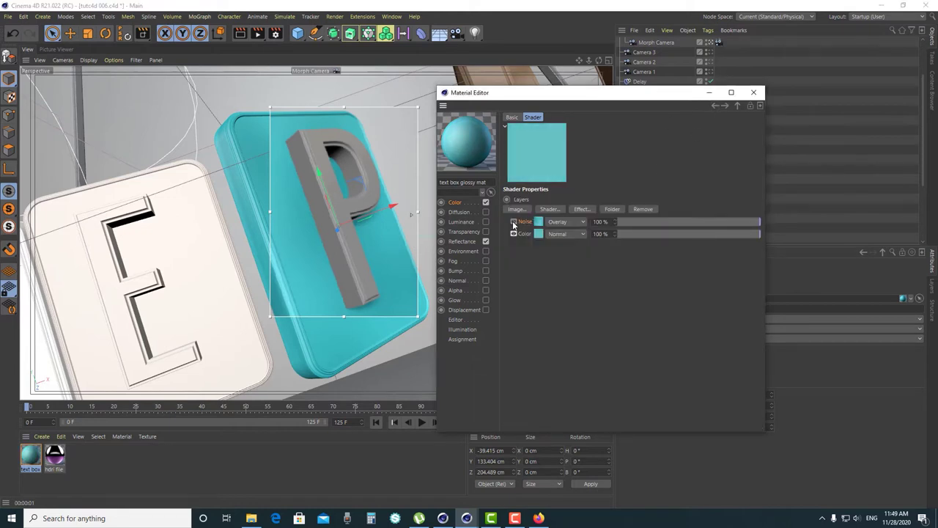
{"action": "left_click", "coordinate": [513, 222]}
{"action": "left_click", "coordinate": [513, 222]}
{"action": "left_click", "coordinate": [513, 222]}
{"action": "left_click", "coordinate": [513, 222]}
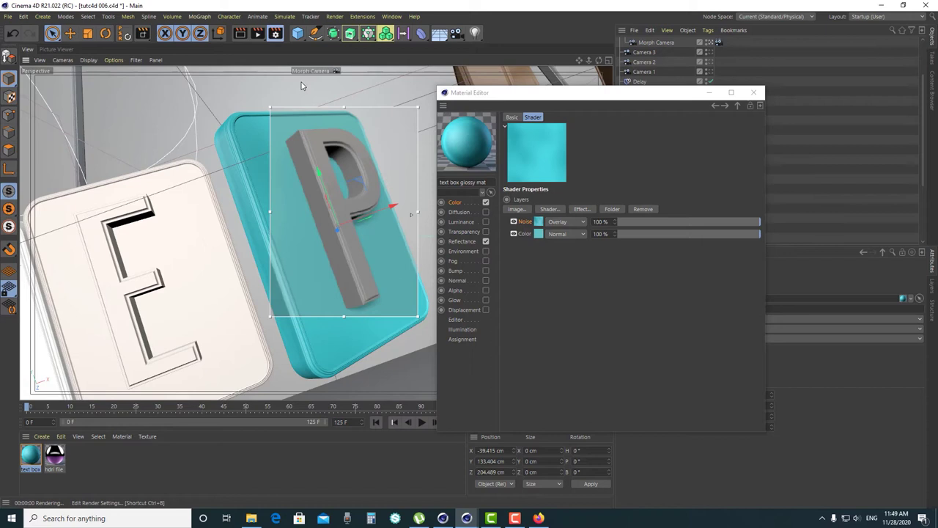
- Stop the interactive render, compare the Noise layer on and off again, then show Reflectance
{"action": "left_click_drag", "start_coordinate": [259, 37], "coordinate": [327, 256]}
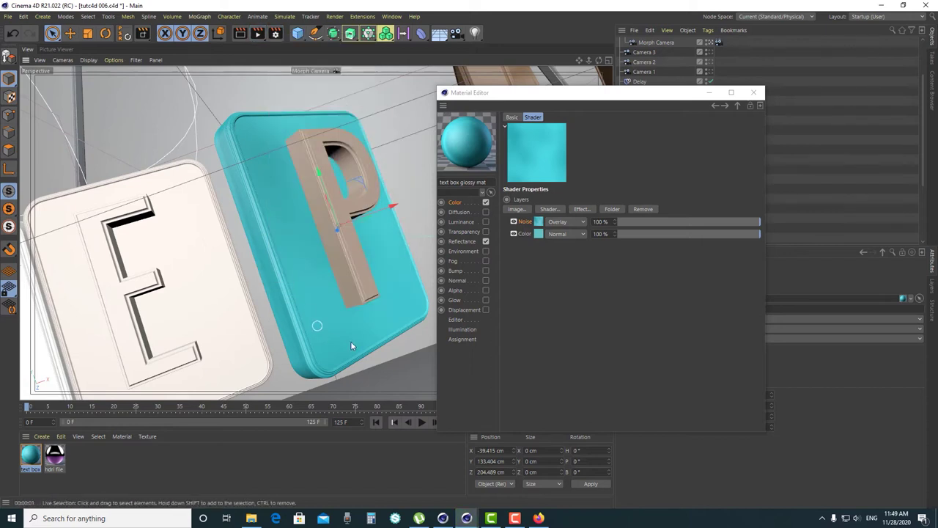
{"action": "left_click", "coordinate": [514, 222]}
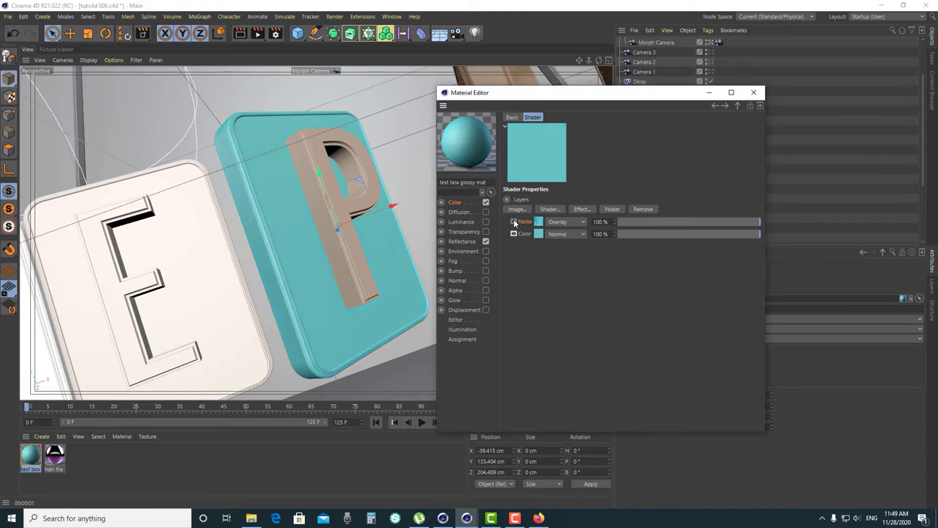
{"action": "left_click", "coordinate": [513, 222]}
{"action": "left_click", "coordinate": [513, 221]}
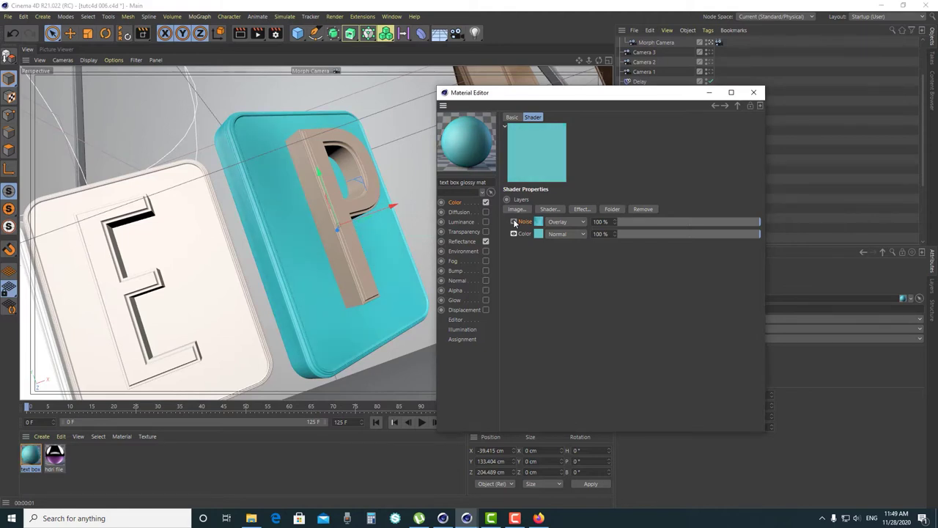
{"action": "left_click", "coordinate": [513, 221]}
{"action": "left_click", "coordinate": [513, 221]}
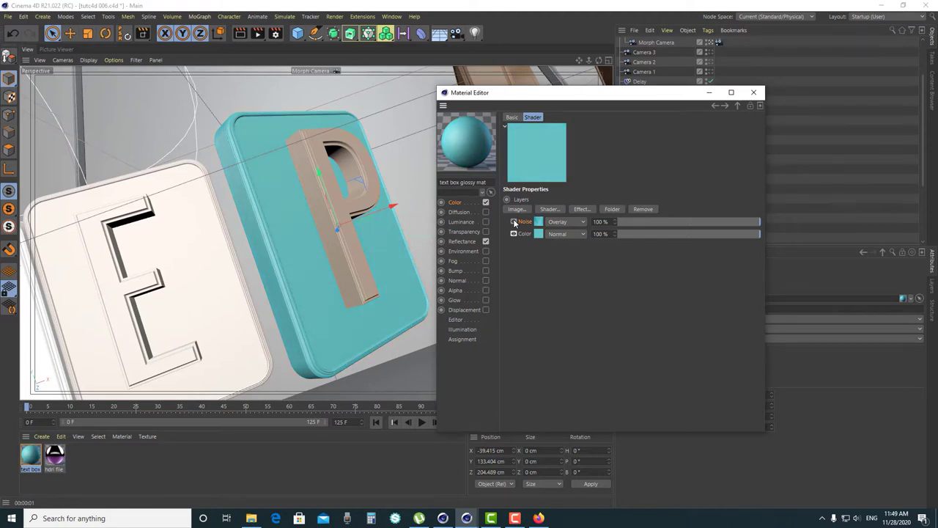
{"action": "left_click", "coordinate": [513, 222]}
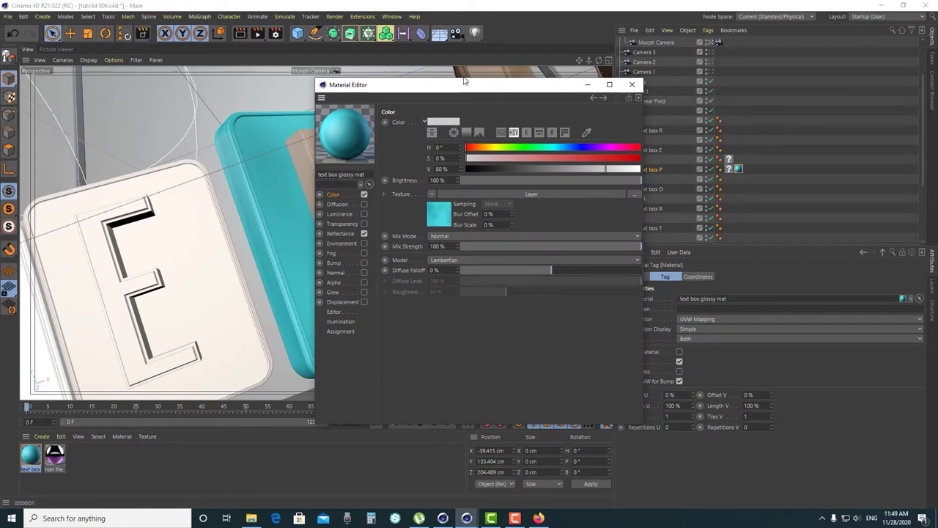
{"action": "left_click_drag", "start_coordinate": [536, 79], "coordinate": [619, 52]}
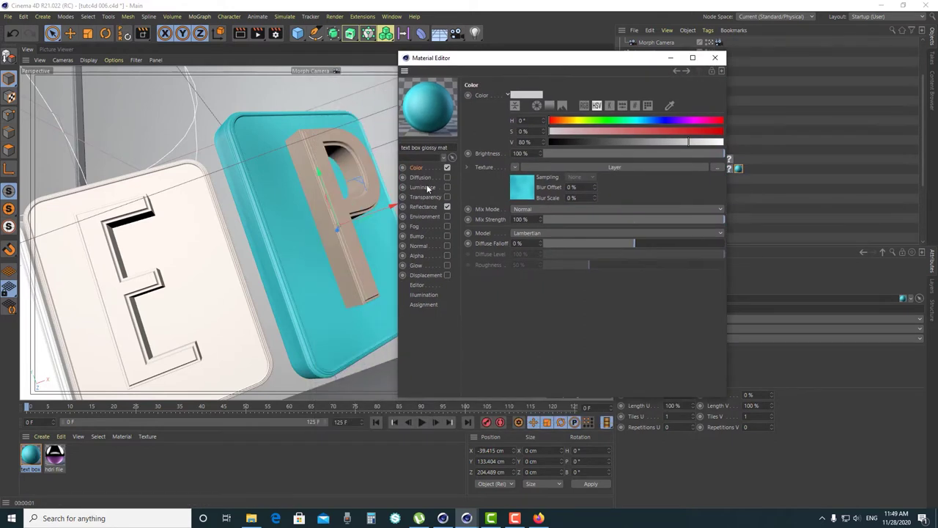
{"action": "left_click", "coordinate": [421, 207]}
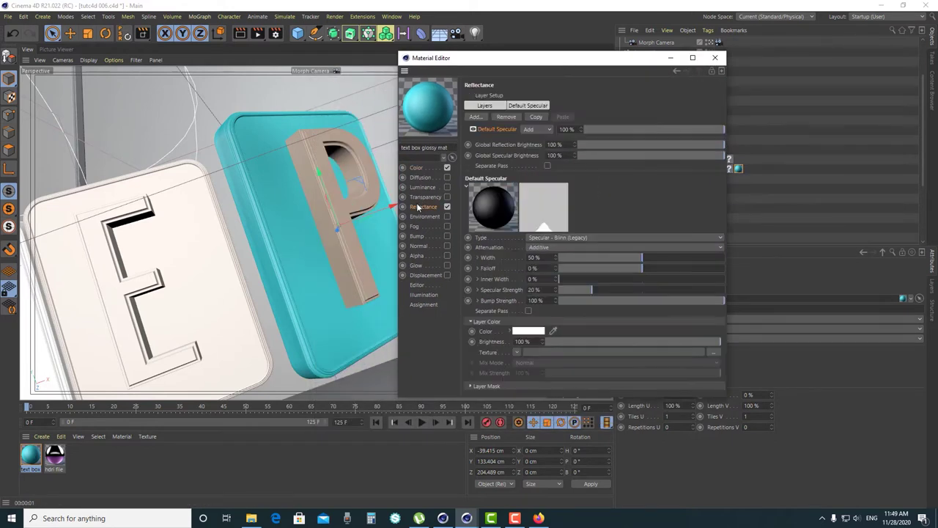
- Add a GGX reflectance layer (Layer 1) with Attenuation set to Additive
{"action": "left_click", "coordinate": [487, 106]}
{"action": "left_click", "coordinate": [480, 118]}
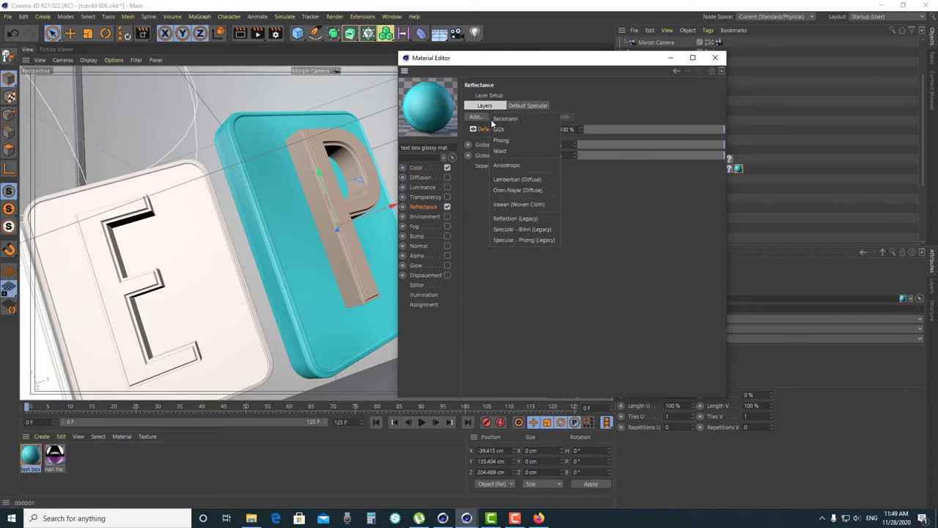
{"action": "left_click", "coordinate": [519, 130]}
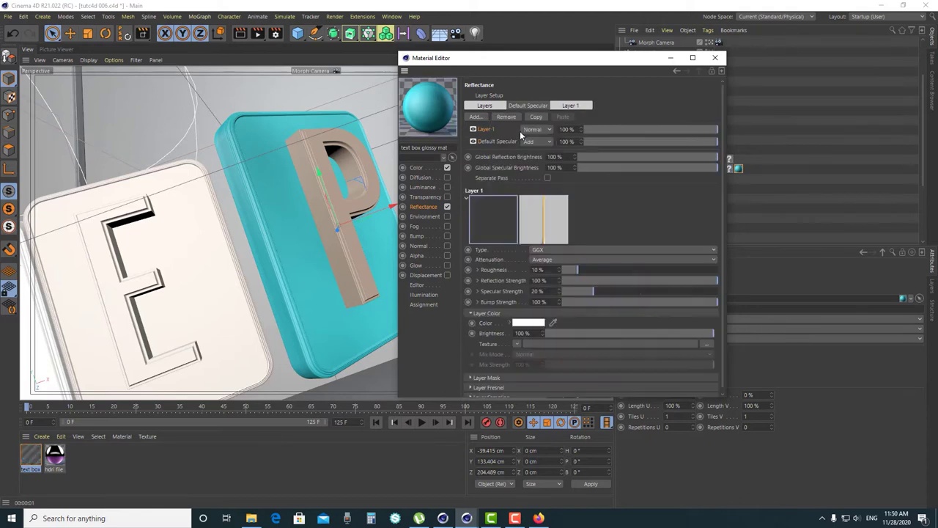
{"action": "left_click", "coordinate": [570, 107]}
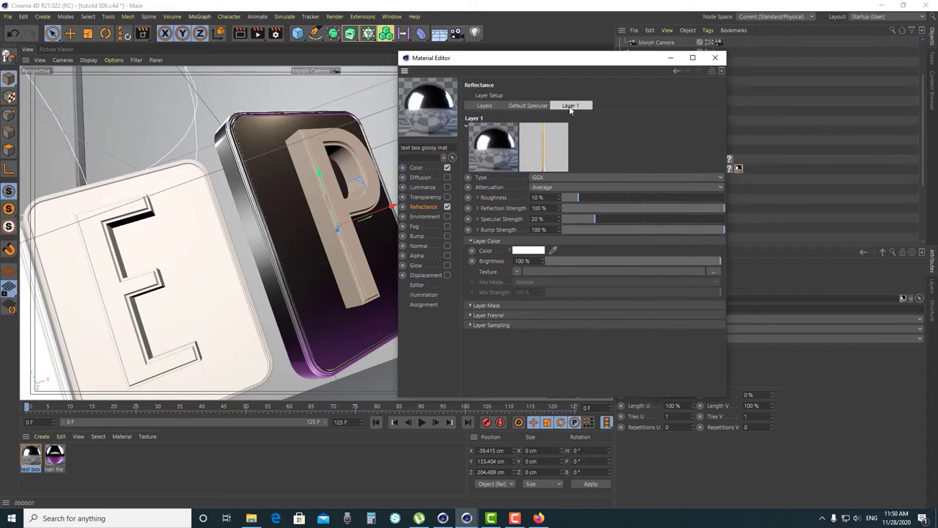
{"action": "left_click_drag", "start_coordinate": [568, 65], "coordinate": [601, 61]}
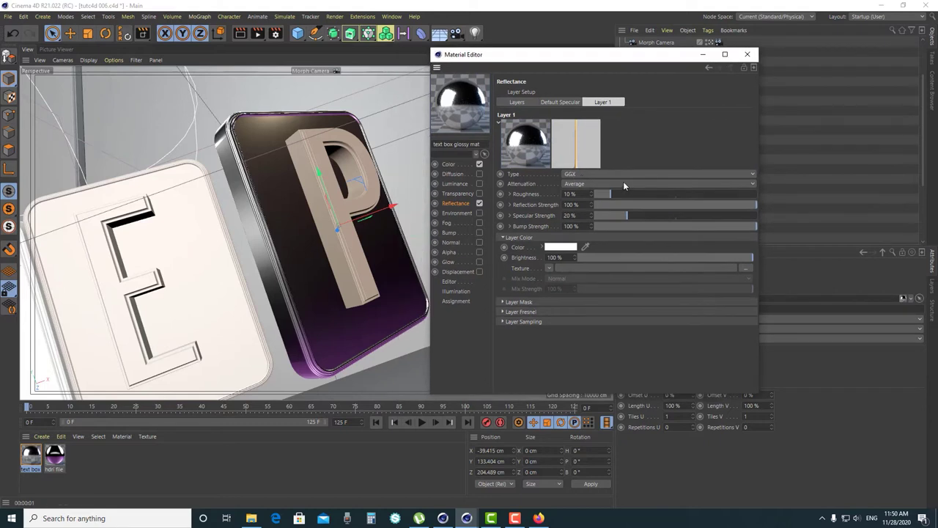
{"action": "left_click", "coordinate": [590, 185]}
{"action": "left_click", "coordinate": [587, 214]}
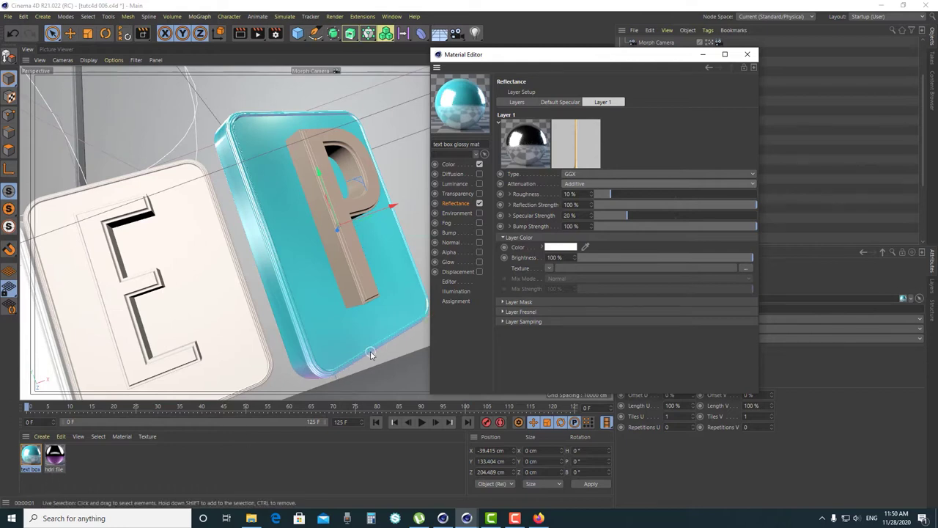
- Set Layer 1's Roughness to 20%
{"action": "left_click_drag", "start_coordinate": [586, 55], "coordinate": [574, 43]}
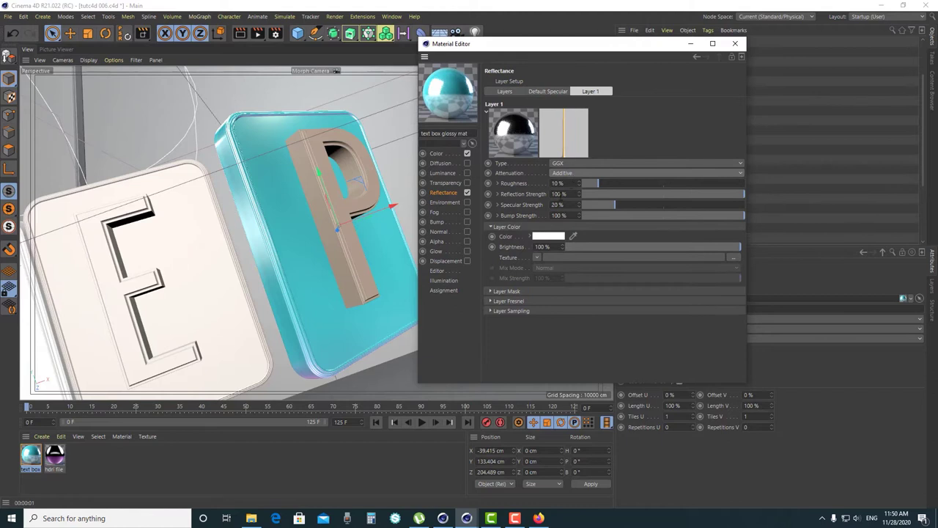
{"action": "double_click", "coordinate": [557, 182]}
{"action": "type", "text": "52"}
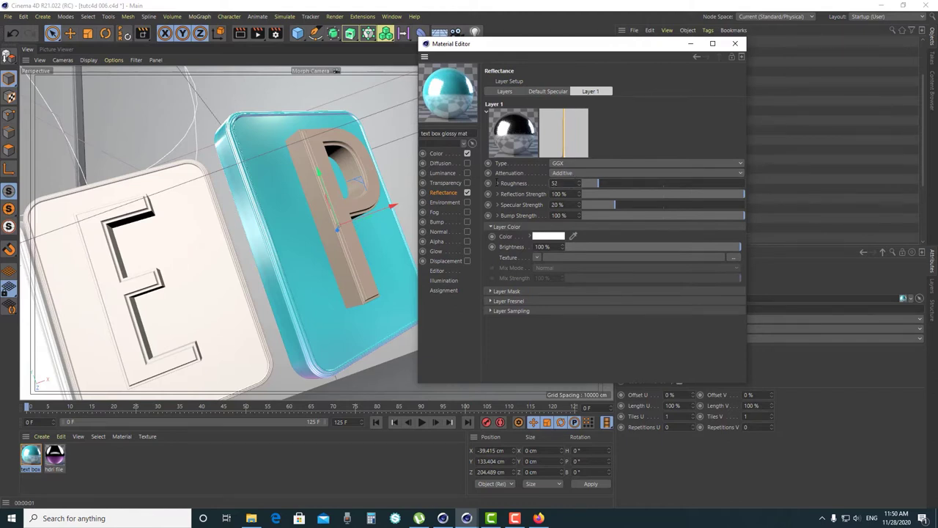
{"action": "key", "text": "BackSpace"}
{"action": "key", "text": "BackSpace"}
{"action": "type", "text": "20"}
{"action": "key", "text": "Return"}
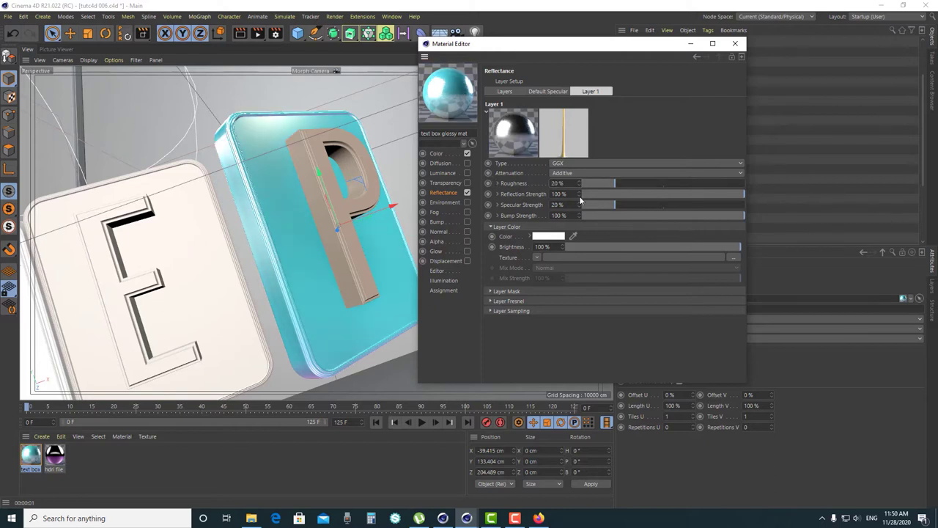
- Set Layer 1's Reflection Strength and Specular Strength both to 50%
{"action": "double_click", "coordinate": [569, 192]}
{"action": "type", "text": "50"}
{"action": "key", "text": "Return"}
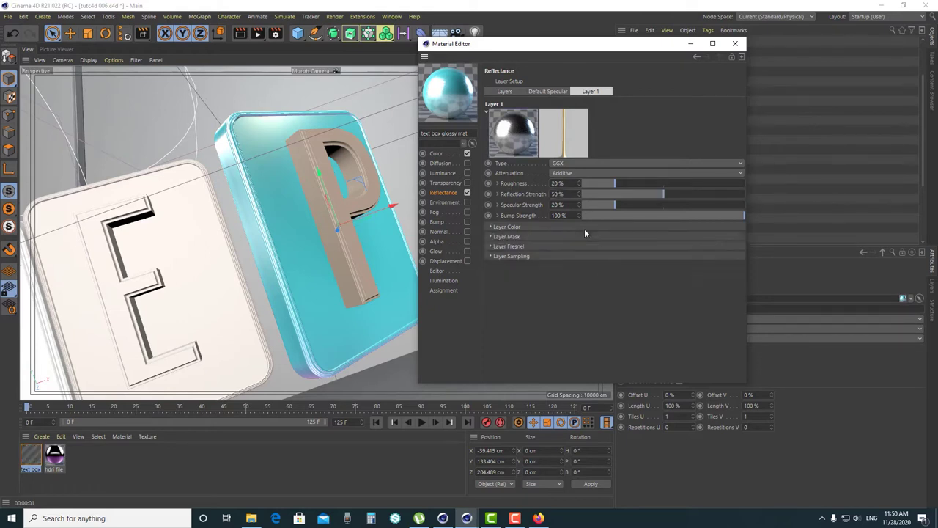
{"action": "double_click", "coordinate": [570, 203]}
{"action": "type", "text": "50"}
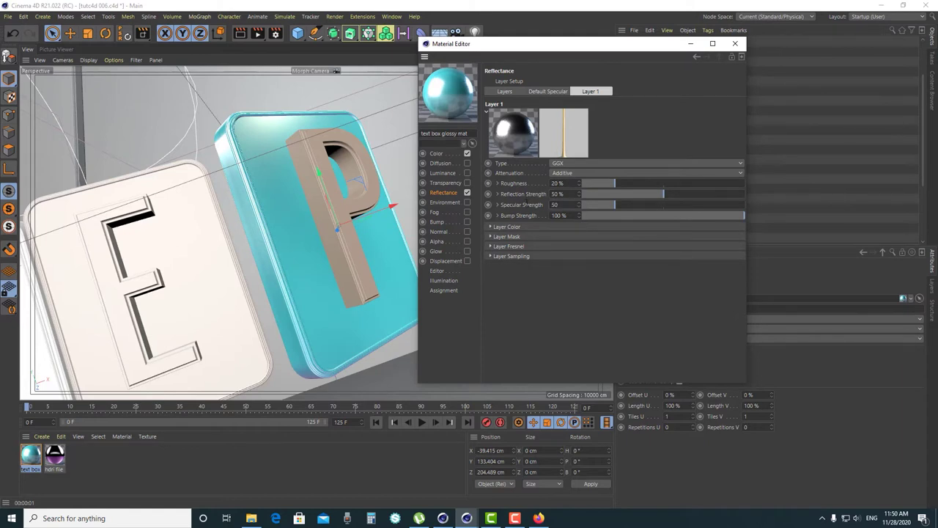
{"action": "left_click", "coordinate": [652, 205]}
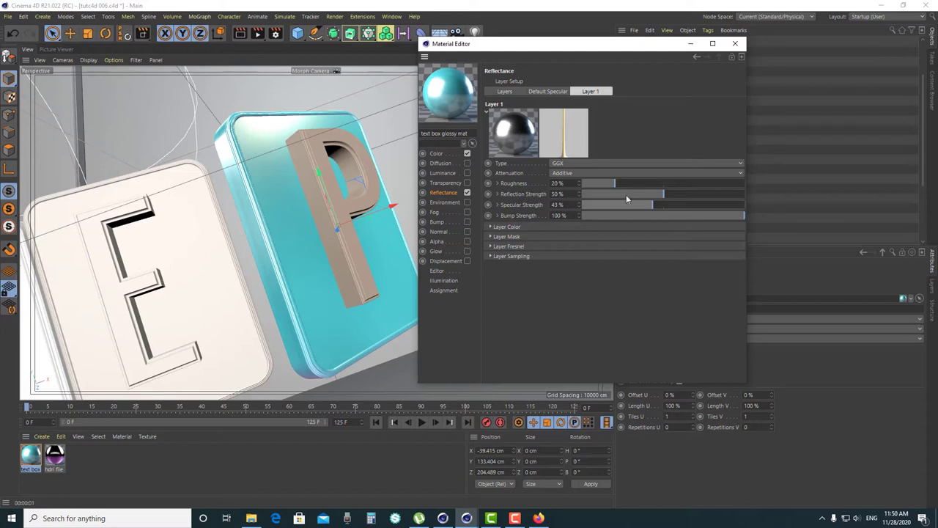
{"action": "double_click", "coordinate": [555, 204]}
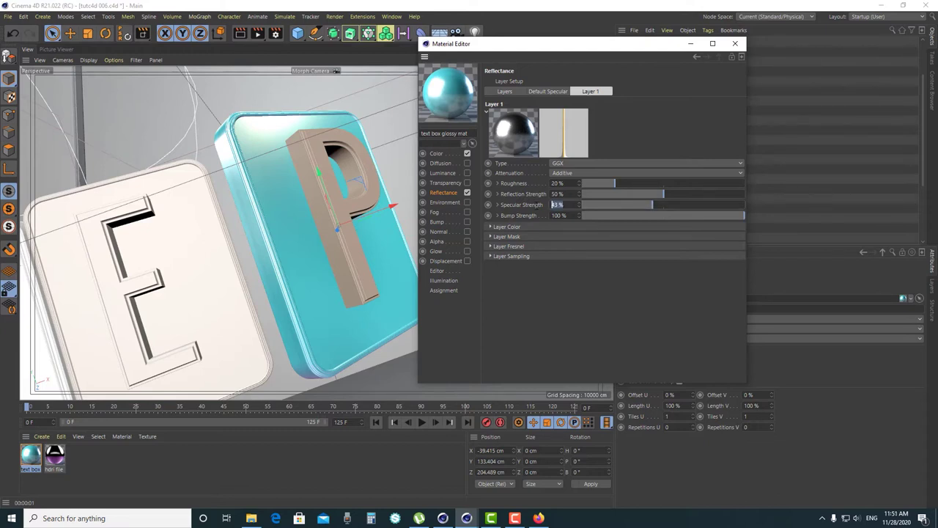
{"action": "type", "text": "5"}
{"action": "mouse_move", "coordinate": [531, 52]}
{"action": "left_mouse_down"}
{"action": "mouse_move", "coordinate": [510, 54]}
{"action": "mouse_move", "coordinate": [532, 69]}
{"action": "left_mouse_up"}
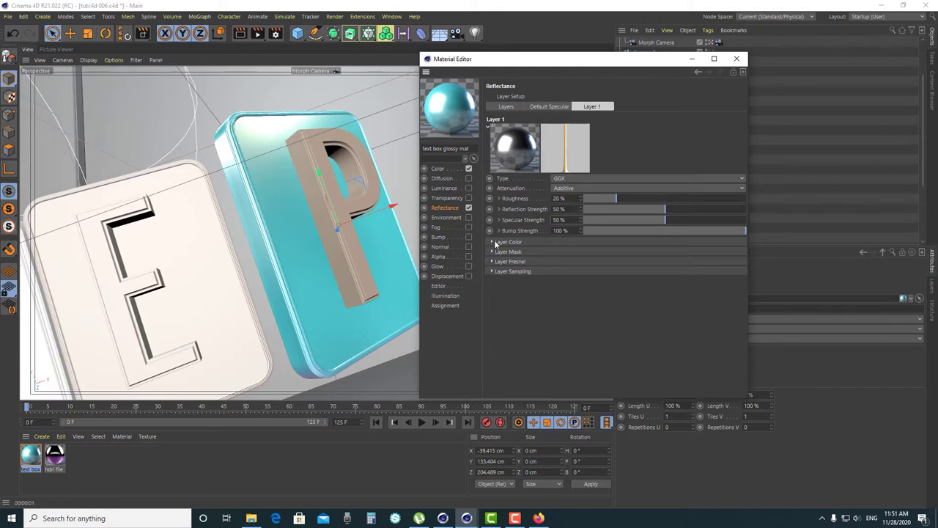
- Set Layer 1's Layer Color to light cyan, RGB 172/230/227
{"action": "left_click", "coordinate": [494, 242]}
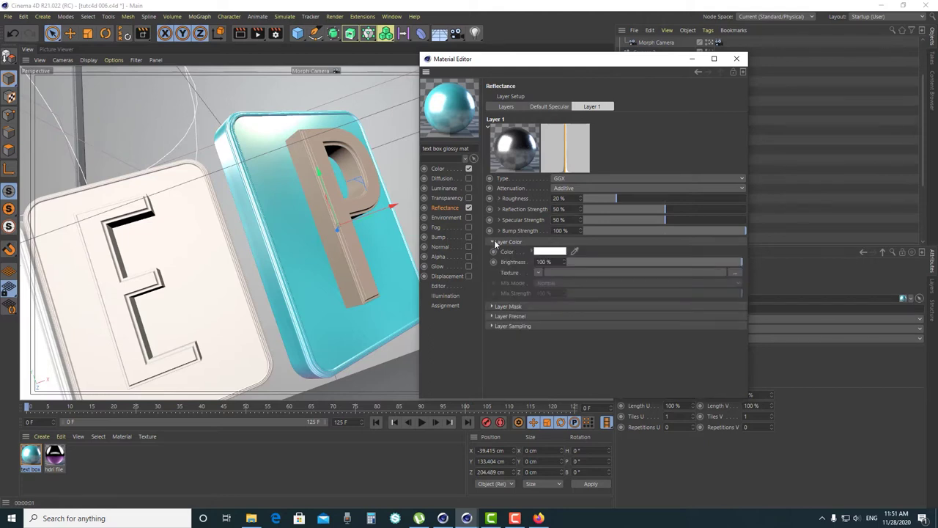
{"action": "left_click", "coordinate": [554, 254]}
{"action": "left_click", "coordinate": [528, 234]}
{"action": "double_click", "coordinate": [467, 249]}
{"action": "type", "text": "172"}
{"action": "key", "text": "Tab"}
{"action": "type", "text": "230"}
{"action": "key", "text": "Tab"}
{"action": "type", "text": "227"}
{"action": "key", "text": "Tab"}
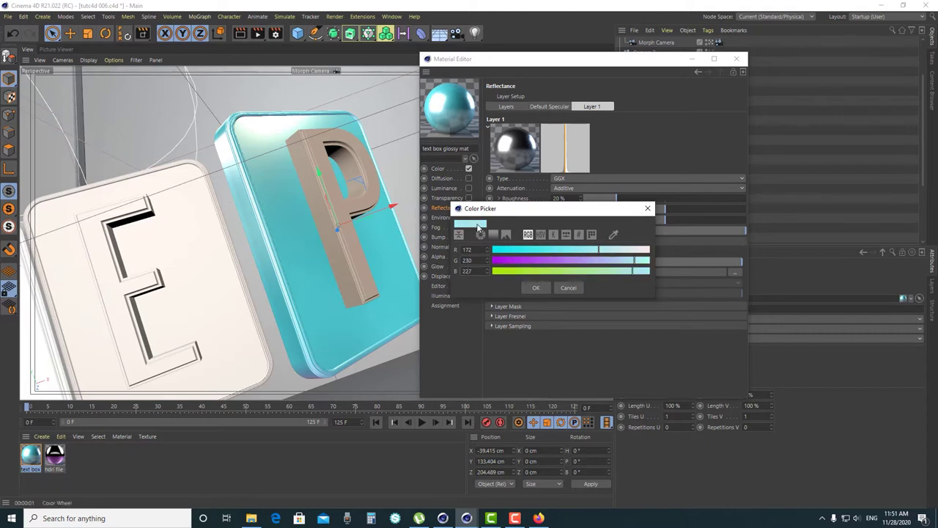
{"action": "left_click", "coordinate": [533, 288]}
- Load a Fresnel shader as the layer colour texture with Mix Strength 65%
{"action": "left_click", "coordinate": [538, 272]}
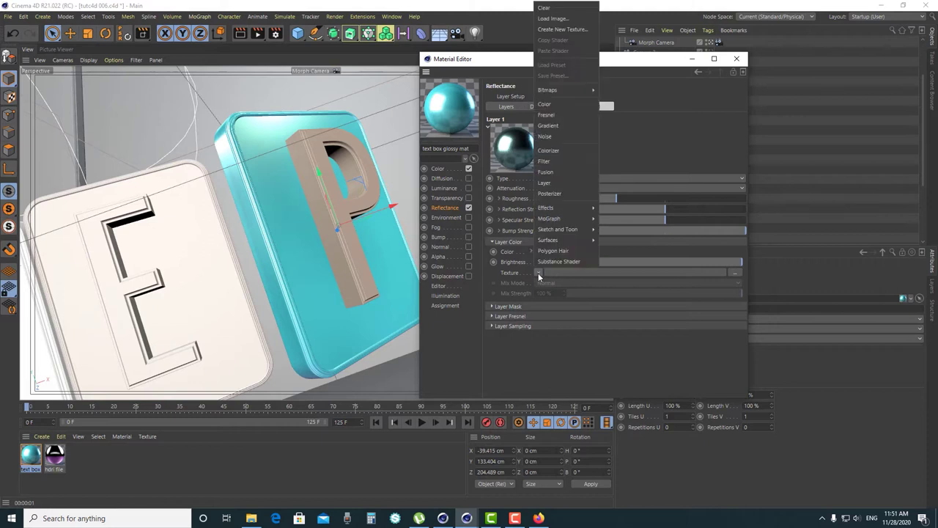
{"action": "left_click", "coordinate": [546, 114]}
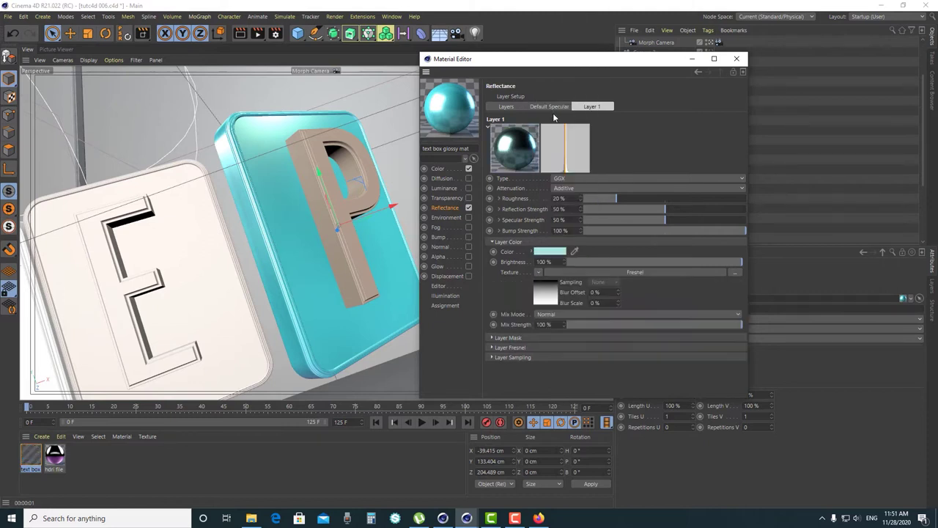
{"action": "left_click", "coordinate": [543, 324]}
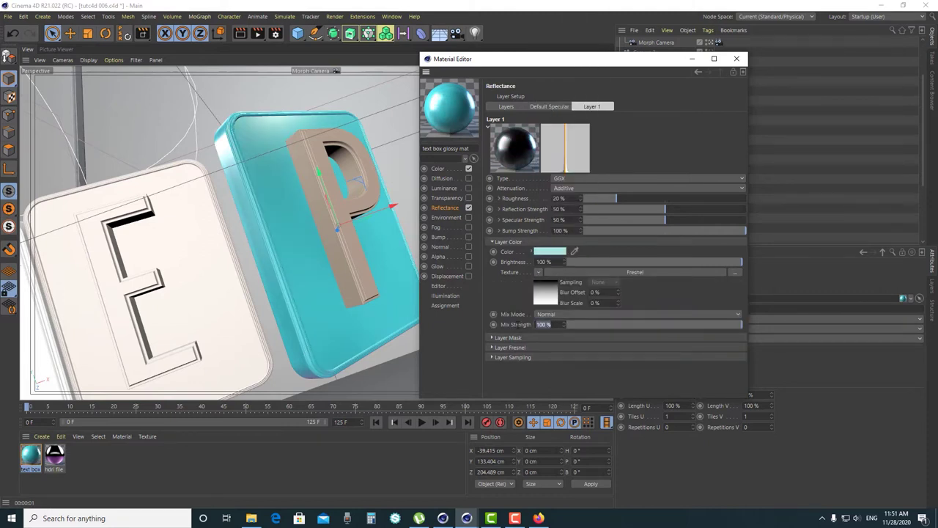
{"action": "type", "text": "5"}
{"action": "key", "text": "Return"}
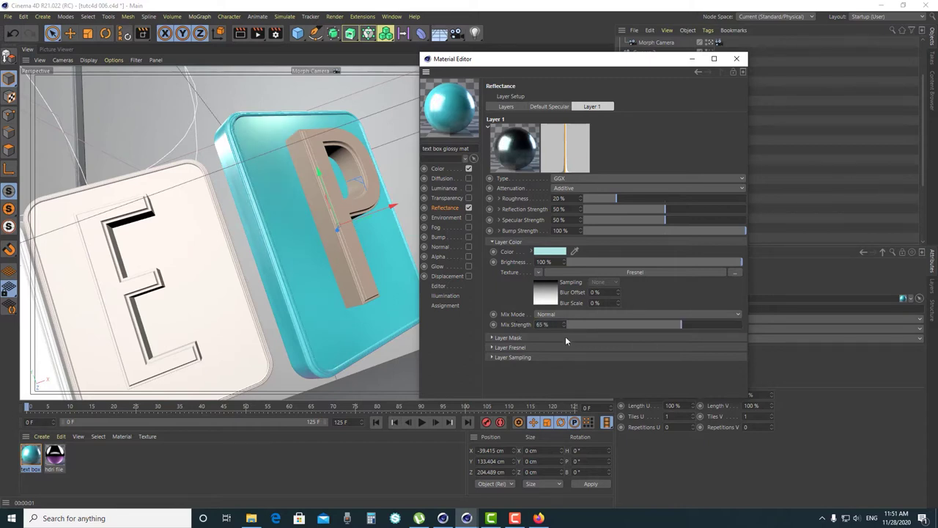
- Set Layer 1's Layer Fresnel to Conductor
{"action": "left_click", "coordinate": [526, 347]}
{"action": "left_click", "coordinate": [526, 347]}
{"action": "left_click", "coordinate": [525, 347]}
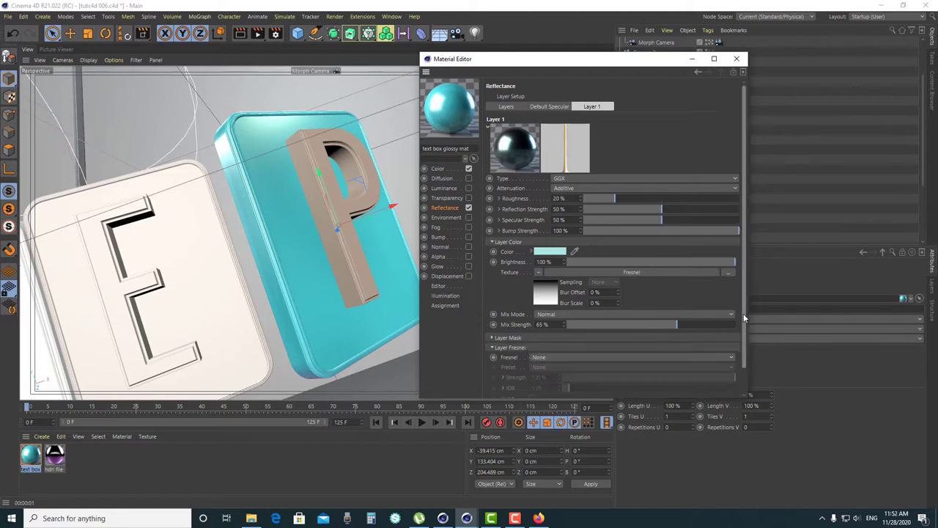
{"action": "scroll", "coordinate": [743, 313], "scroll_direction": "down", "scroll_amount": 1}
{"action": "left_click", "coordinate": [555, 331]}
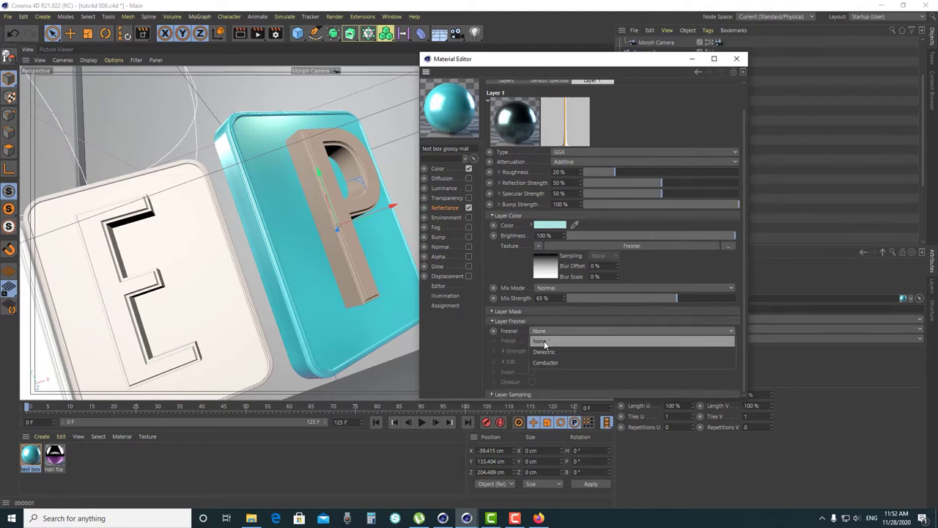
{"action": "left_click", "coordinate": [558, 362]}
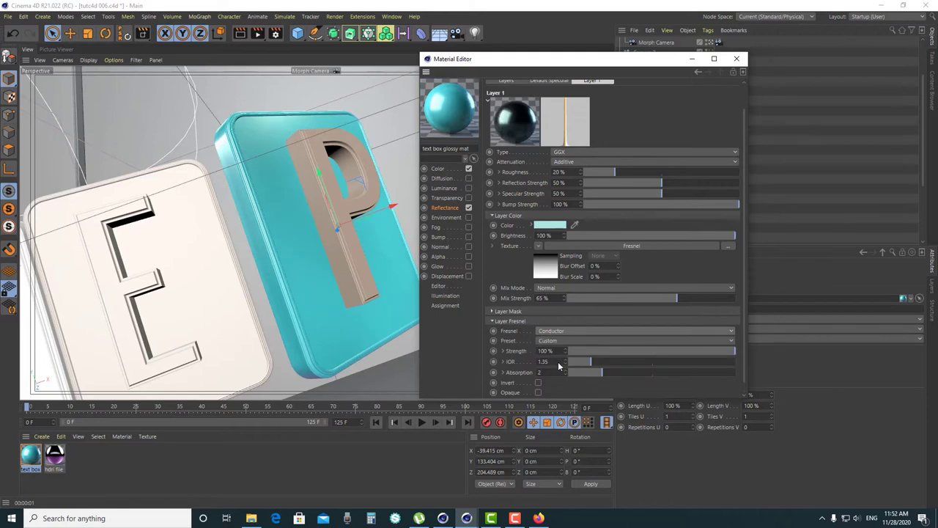
- Copy the light cyan layer colour and switch to the Default Specular layer
{"action": "right_click", "coordinate": [511, 228]}
{"action": "left_click", "coordinate": [535, 267]}
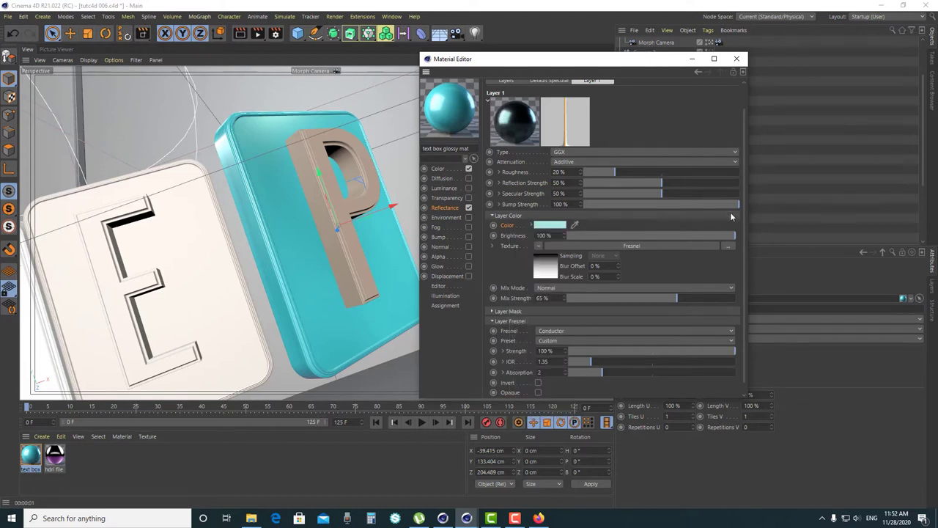
{"action": "scroll", "coordinate": [744, 235], "scroll_direction": "up", "scroll_amount": 1}
{"action": "left_click", "coordinate": [551, 107]}
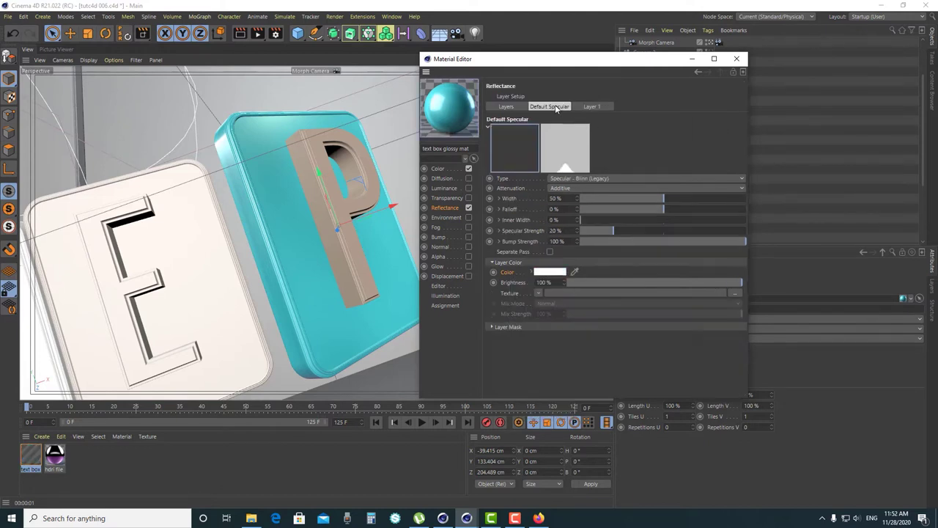
- Paste the light cyan colour into Default Specular's layer colour and try the highlight sliders
{"action": "right_click", "coordinate": [508, 273]}
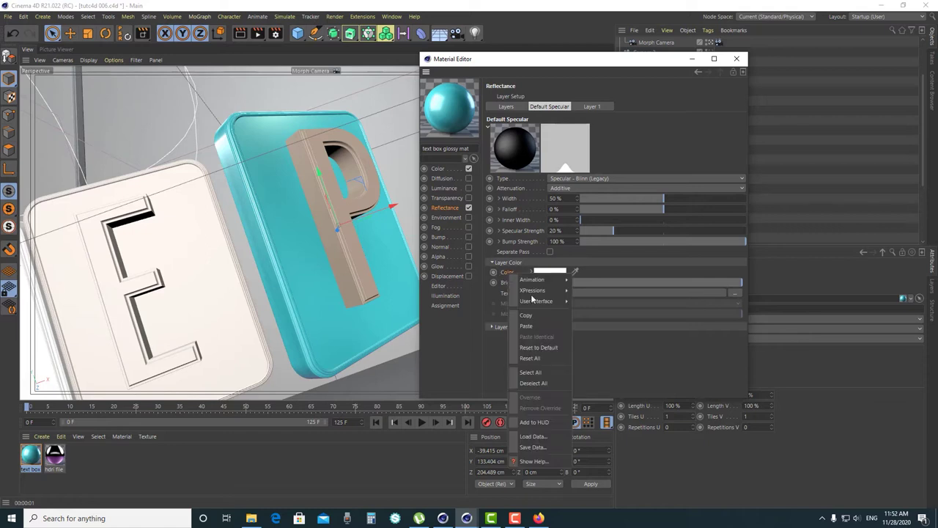
{"action": "left_click", "coordinate": [539, 325]}
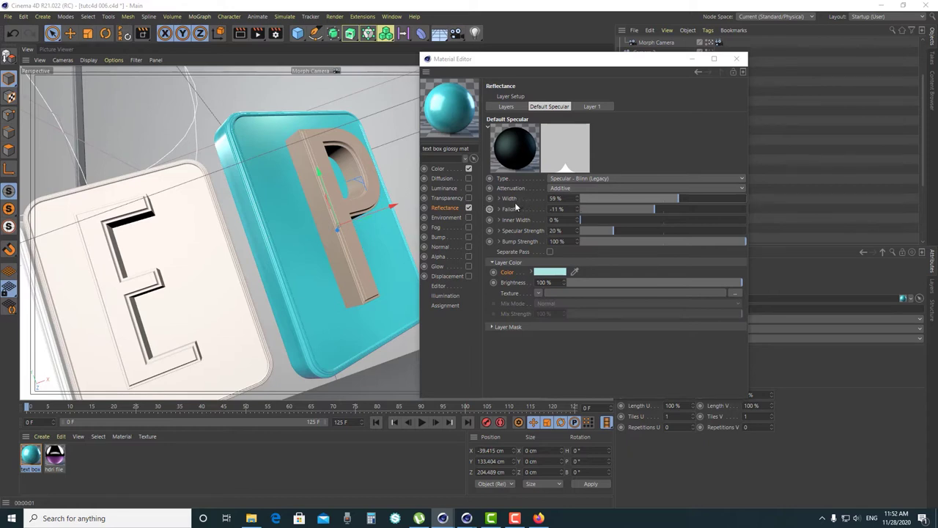
{"action": "left_click_drag", "start_coordinate": [668, 200], "coordinate": [667, 200]}
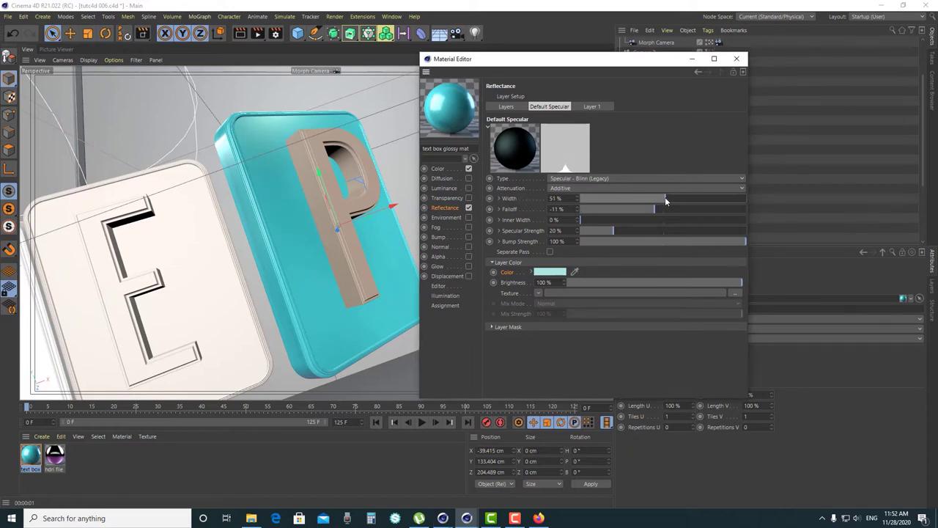
{"action": "left_click", "coordinate": [666, 198]}
{"action": "left_click_drag", "start_coordinate": [667, 198], "coordinate": [737, 199]}
{"action": "left_click_drag", "start_coordinate": [666, 220], "coordinate": [607, 243]}
- Set Default Specular to Width 27%, Falloff -2%, Inner Width 0%, Specular Strength 42%
{"action": "left_click", "coordinate": [555, 198]}
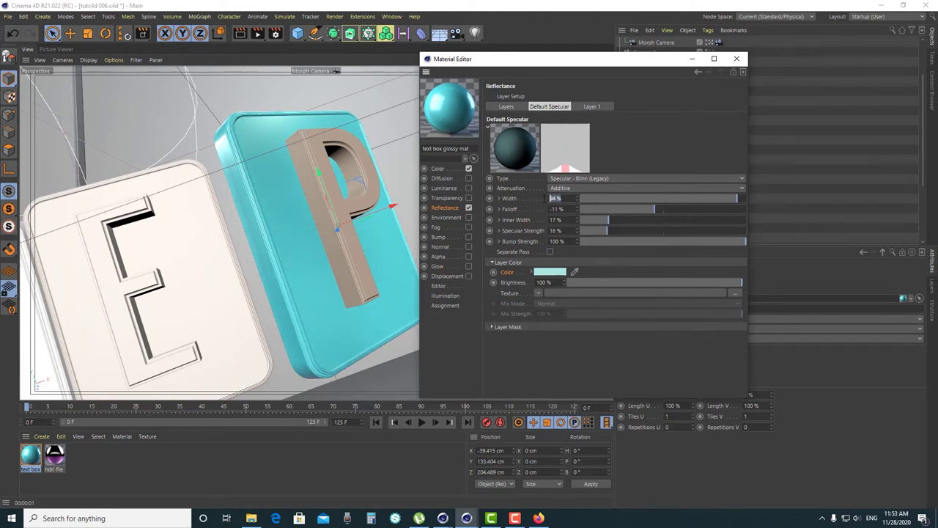
{"action": "type", "text": "27"}
{"action": "left_click", "coordinate": [718, 208]}
{"action": "left_click", "coordinate": [554, 209]}
{"action": "type", "text": "-2"}
{"action": "key", "text": "Return"}
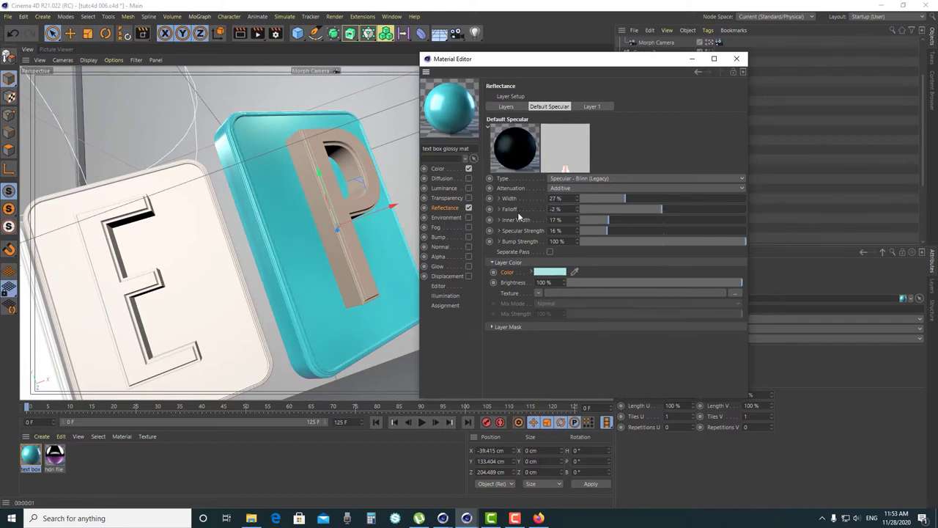
{"action": "key", "text": "Tab"}
{"action": "type", "text": "0"}
{"action": "key", "text": "Tab"}
{"action": "type", "text": "42"}
{"action": "key", "text": "Return"}
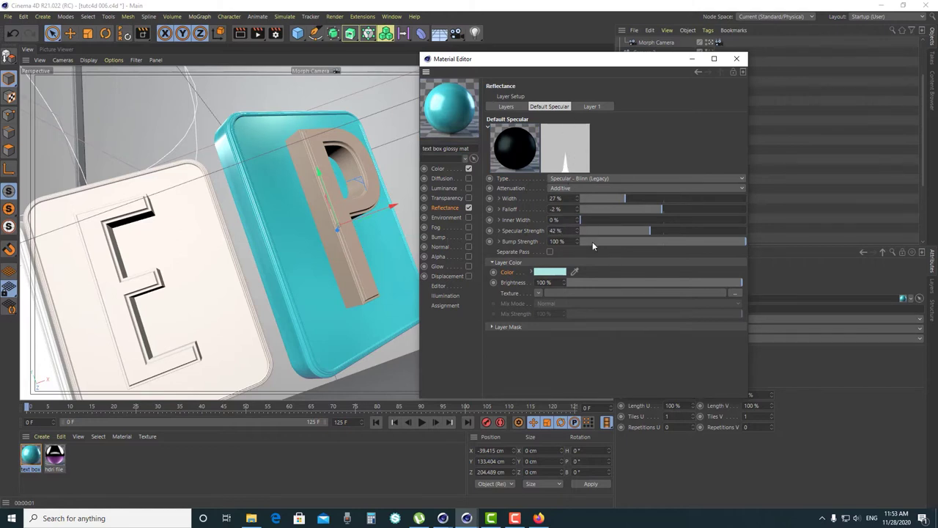
{"action": "left_click", "coordinate": [593, 106]}
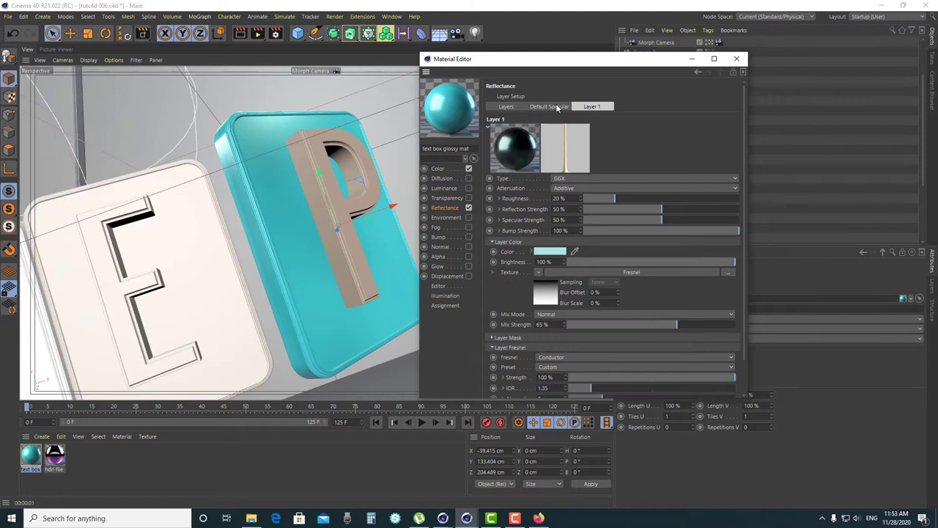
- Review the reflectance layers and the Color channel settings of the glossy material
{"action": "scroll", "coordinate": [745, 229], "scroll_direction": "down", "scroll_amount": 2}
{"action": "scroll", "coordinate": [745, 204], "scroll_direction": "up", "scroll_amount": 2}
{"action": "left_click", "coordinate": [549, 107]}
{"action": "left_click", "coordinate": [505, 106]}
{"action": "left_click", "coordinate": [438, 169]}
{"action": "left_click", "coordinate": [447, 207]}
{"action": "left_click", "coordinate": [439, 168]}
{"action": "left_click", "coordinate": [448, 208]}
{"action": "left_click", "coordinate": [446, 170]}
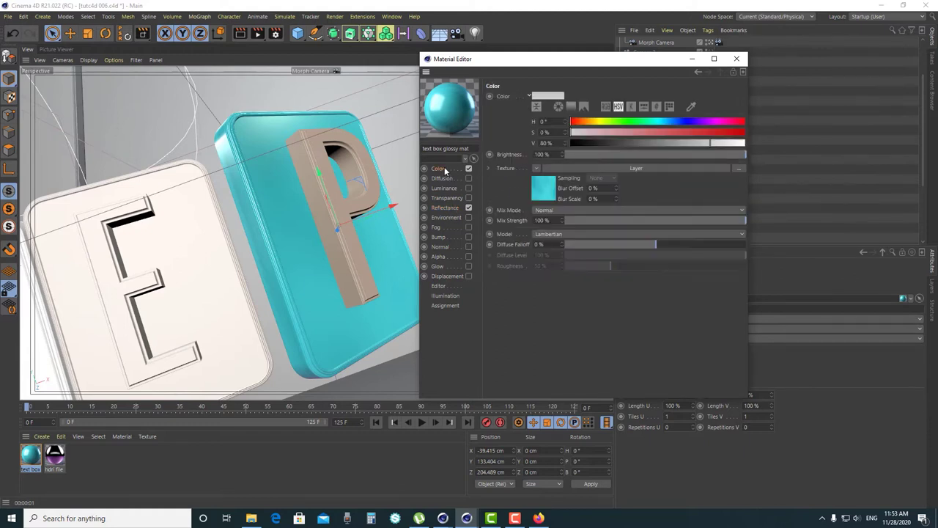
- Close the Material Editor and render a region around the P box
{"action": "left_click", "coordinate": [736, 60]}
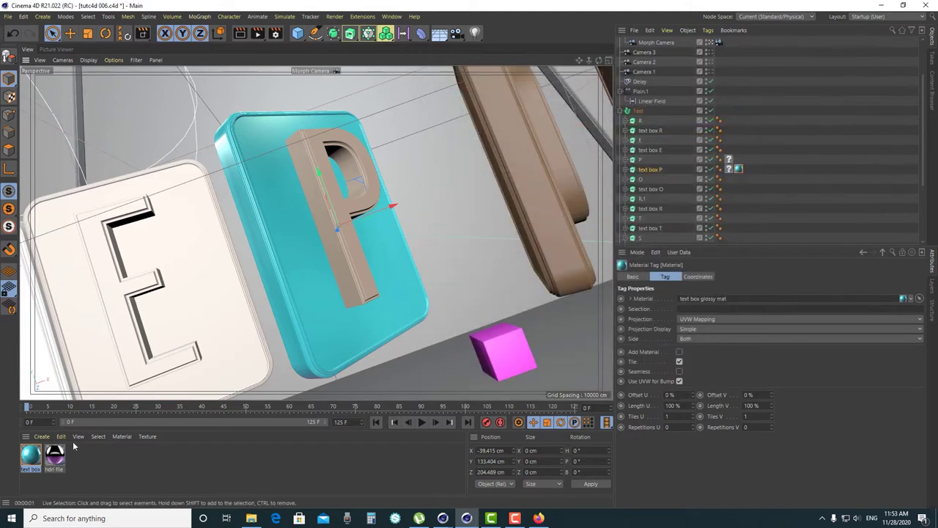
{"action": "left_click_drag", "start_coordinate": [257, 33], "coordinate": [285, 52]}
{"action": "left_click_drag", "start_coordinate": [198, 99], "coordinate": [449, 383]}
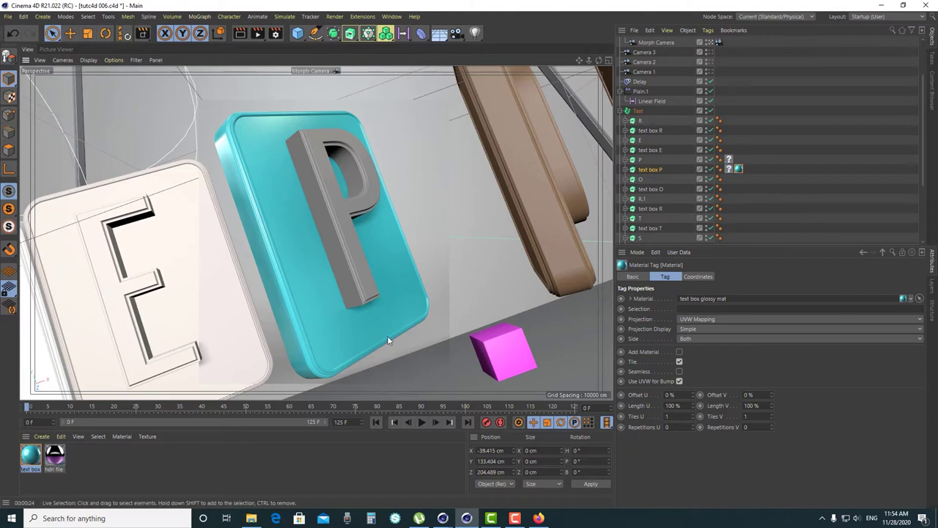
{"action": "left_click", "coordinate": [166, 451]}
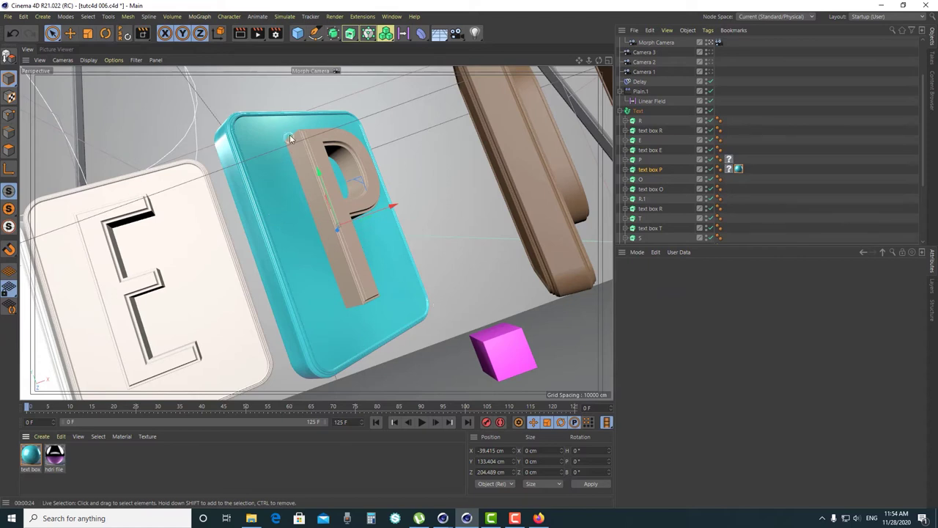
- Create a new material named 'letter glossy mat'
{"action": "double_click", "coordinate": [146, 458]}
{"action": "double_click", "coordinate": [31, 455]}
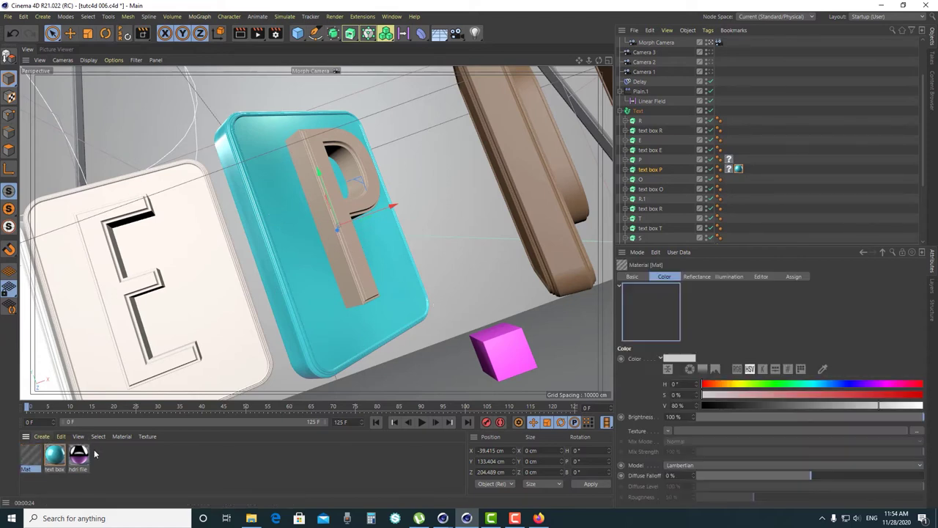
{"action": "type", "text": "lette"}
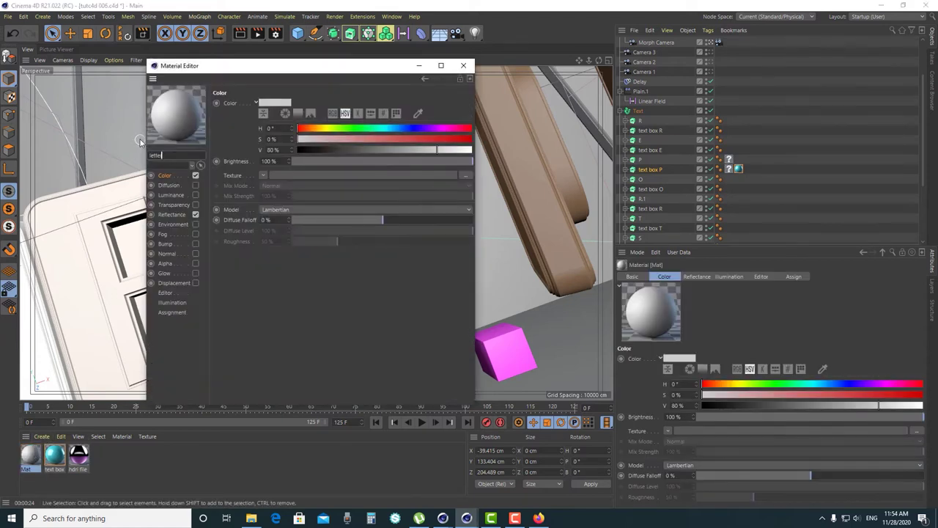
{"action": "type", "text": "lossy mat"}
{"action": "key", "text": "Return"}
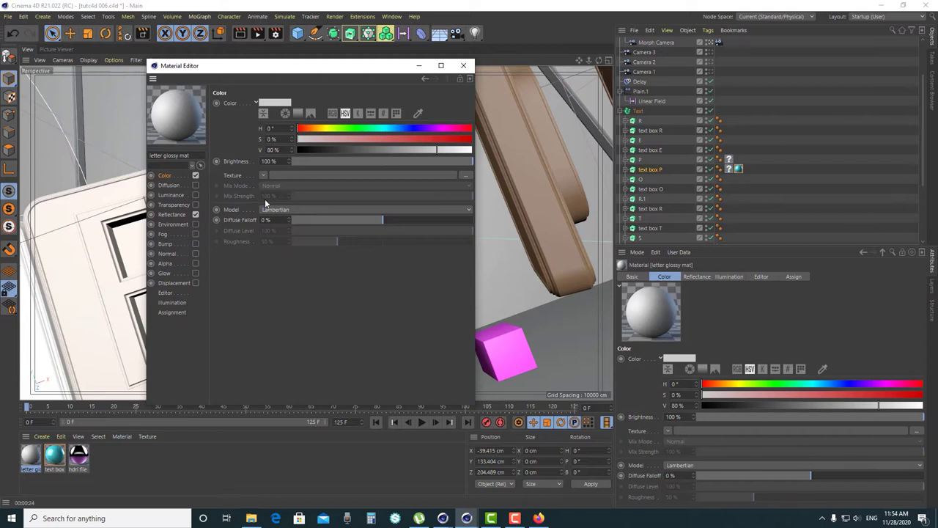
- Make its colour texture a Layer shader holding a grey Color layer, RGB 203, 203, 203
{"action": "left_click", "coordinate": [262, 176]}
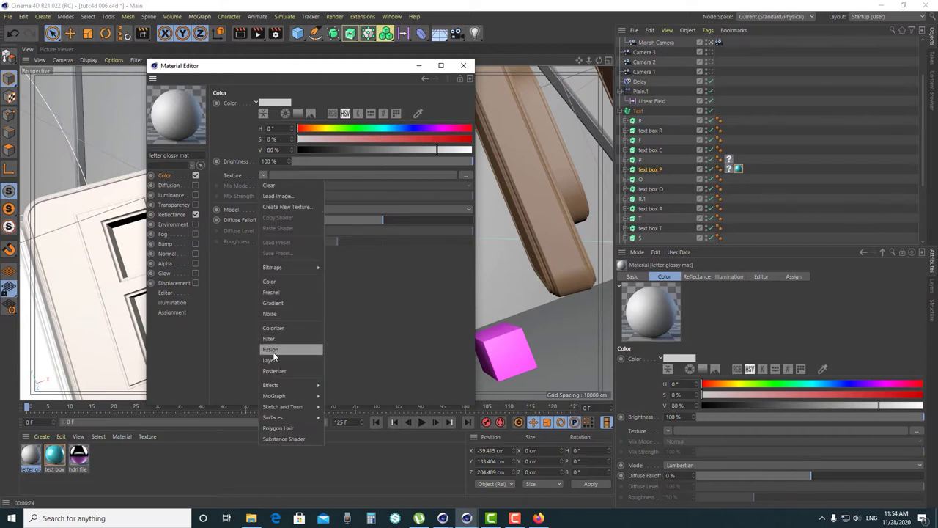
{"action": "left_click", "coordinate": [270, 360]}
{"action": "left_click", "coordinate": [277, 205]}
{"action": "left_click", "coordinate": [264, 183]}
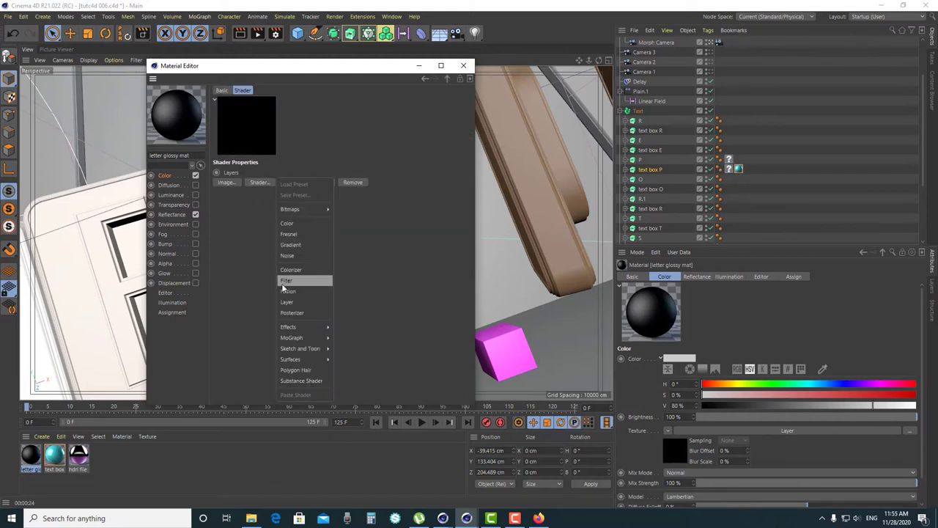
{"action": "left_click", "coordinate": [299, 224]}
{"action": "left_click", "coordinate": [233, 194]}
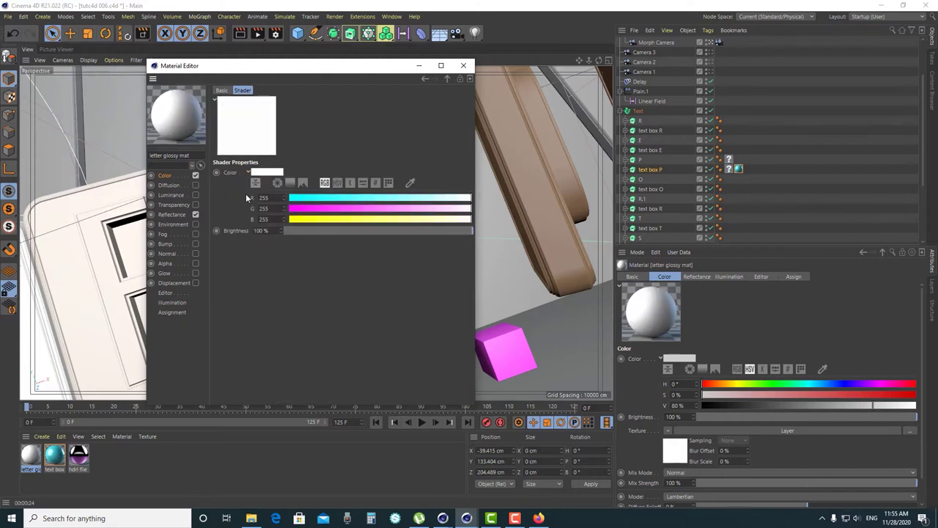
{"action": "left_click", "coordinate": [276, 197]}
{"action": "type", "text": "203"}
{"action": "key", "text": "Tab"}
{"action": "type", "text": "203"}
{"action": "key", "text": "Tab"}
{"action": "type", "text": "203"}
{"action": "left_click", "coordinate": [269, 273]}
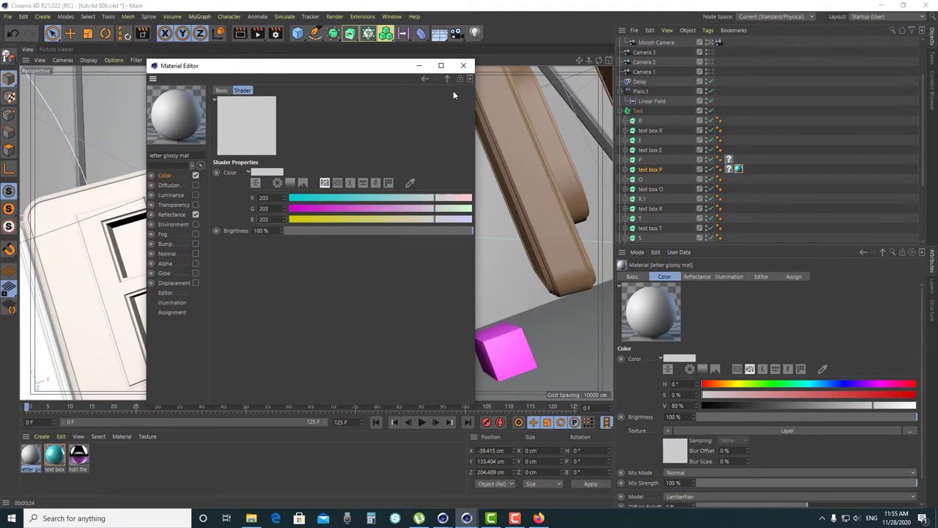
{"action": "left_click", "coordinate": [423, 79]}
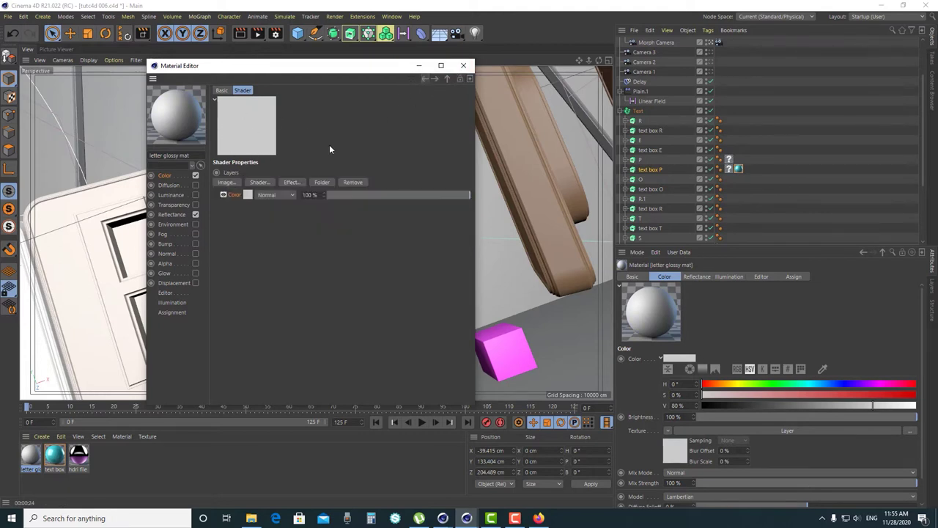
- Add a Noise layer set to Cell Noise with first colour grey RGB 135
{"action": "left_click", "coordinate": [258, 182]}
{"action": "left_click", "coordinate": [286, 254]}
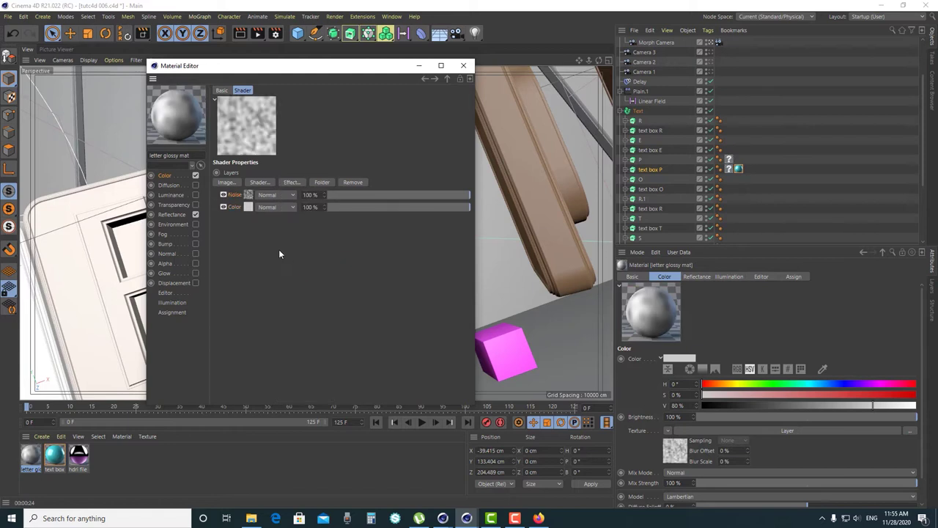
{"action": "left_click", "coordinate": [249, 194]}
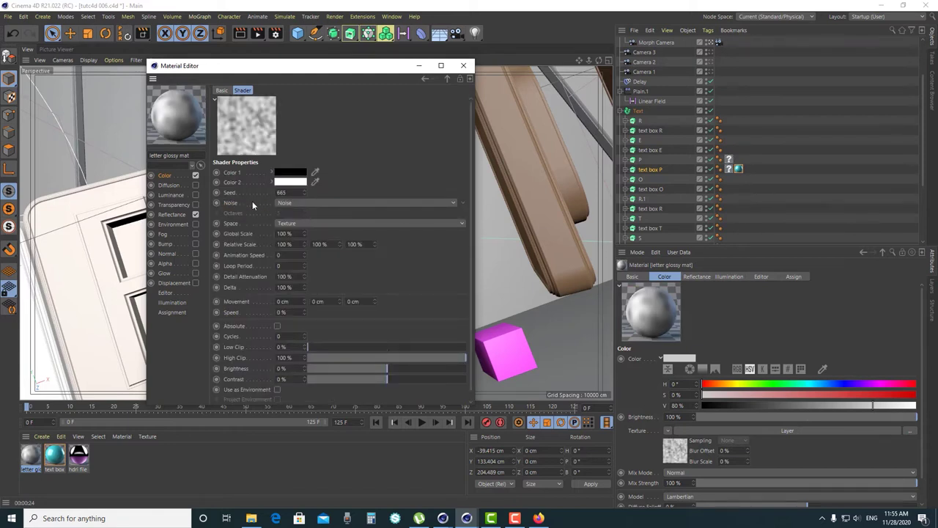
{"action": "left_click", "coordinate": [292, 203]}
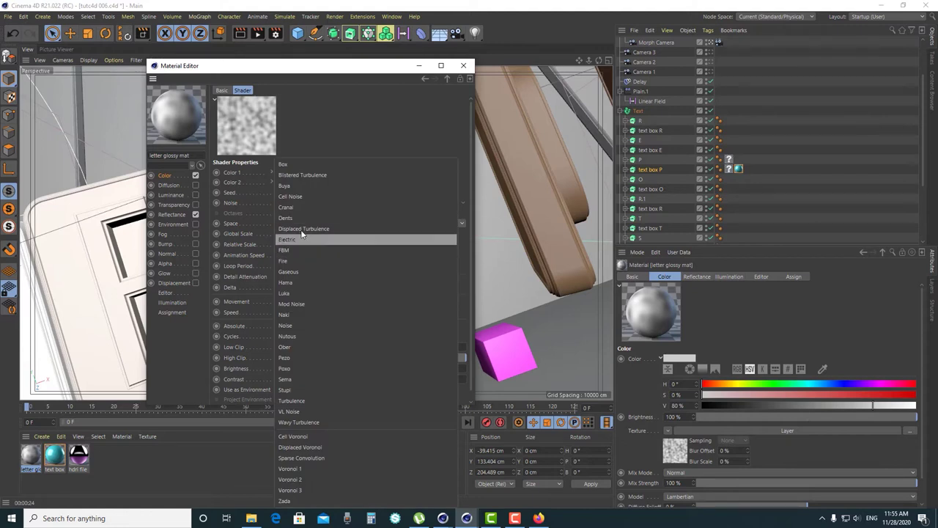
{"action": "left_click", "coordinate": [304, 198]}
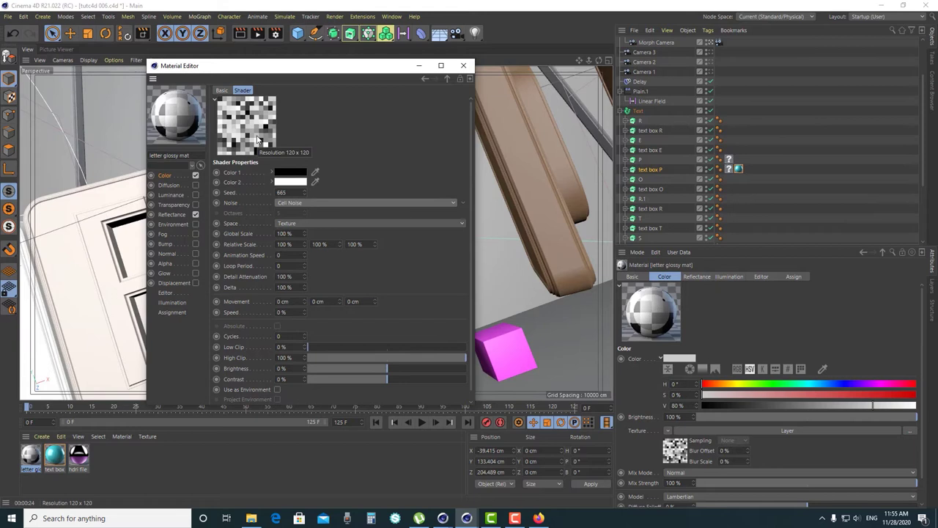
{"action": "left_click", "coordinate": [290, 171]}
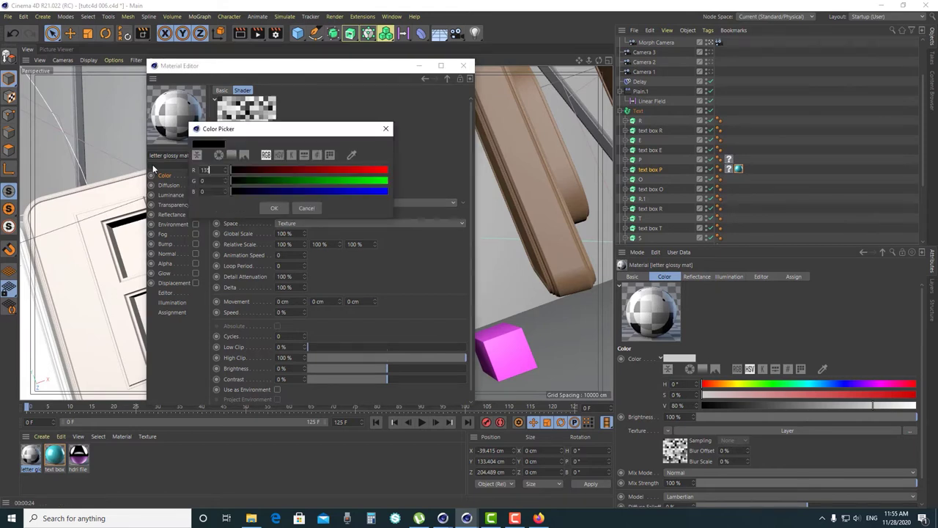
{"action": "key", "text": "Tab"}
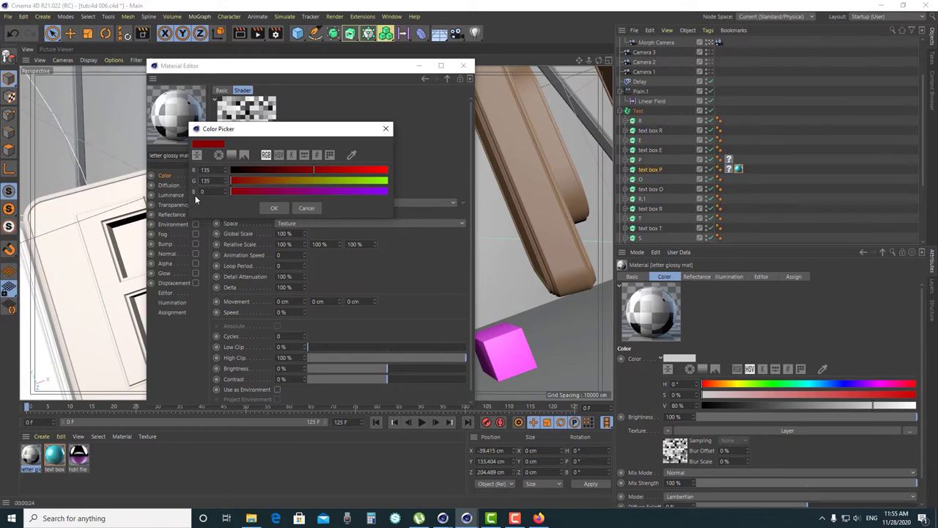
{"action": "type", "text": "135"}
{"action": "key", "text": "Tab"}
{"action": "type", "text": "135"}
{"action": "key", "text": "Tab"}
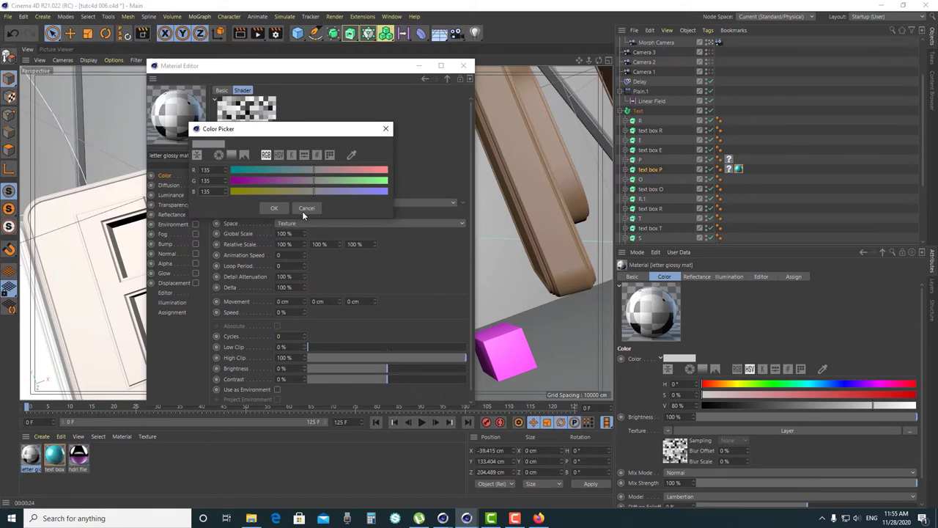
{"action": "left_click", "coordinate": [272, 208]}
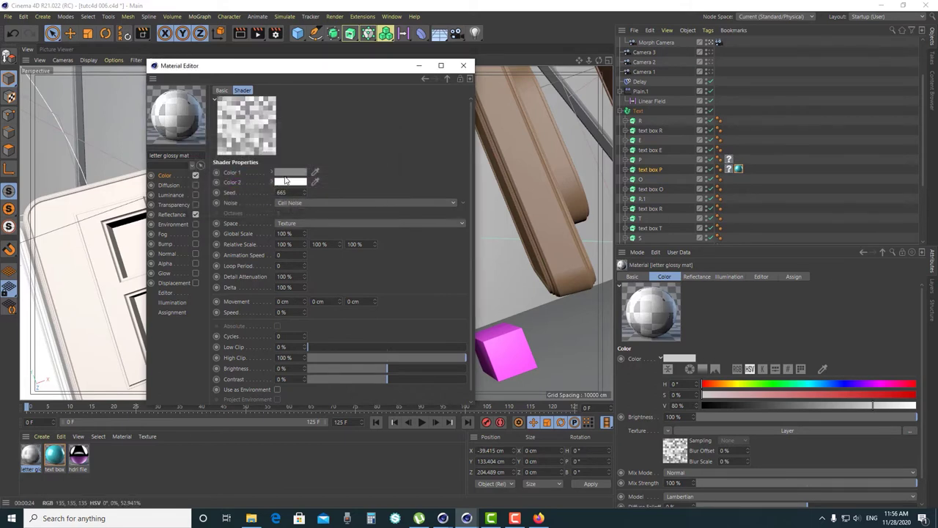
- Set the Cell Noise's Relative Scale to 300% on all axes
{"action": "double_click", "coordinate": [283, 244]}
{"action": "type", "text": "300"}
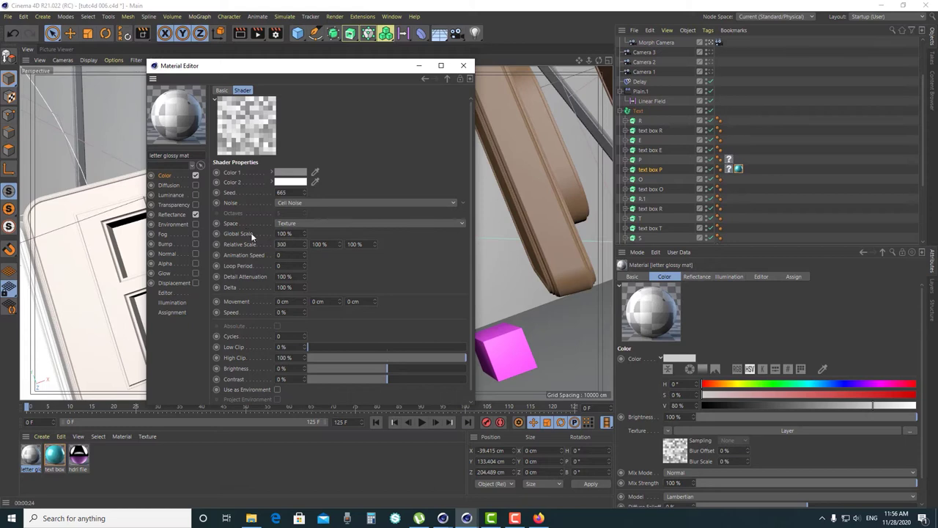
{"action": "key", "text": "Tab"}
{"action": "type", "text": "3"}
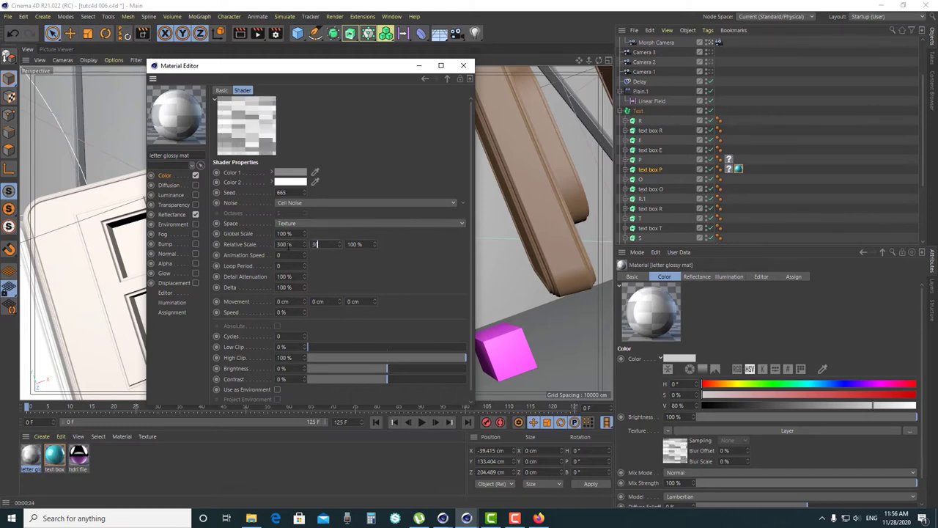
{"action": "double_click", "coordinate": [354, 243]}
{"action": "type", "text": "300"}
{"action": "key", "text": "Return"}
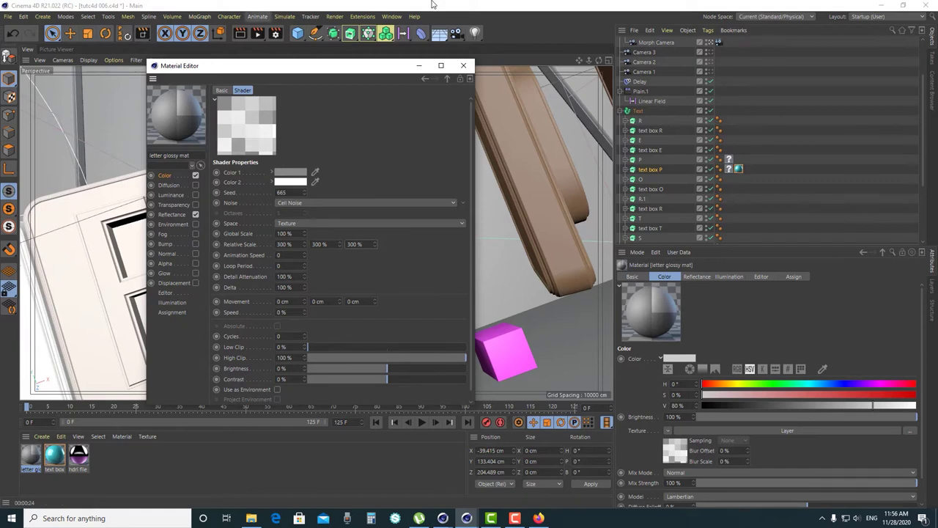
{"action": "left_click", "coordinate": [425, 79]}
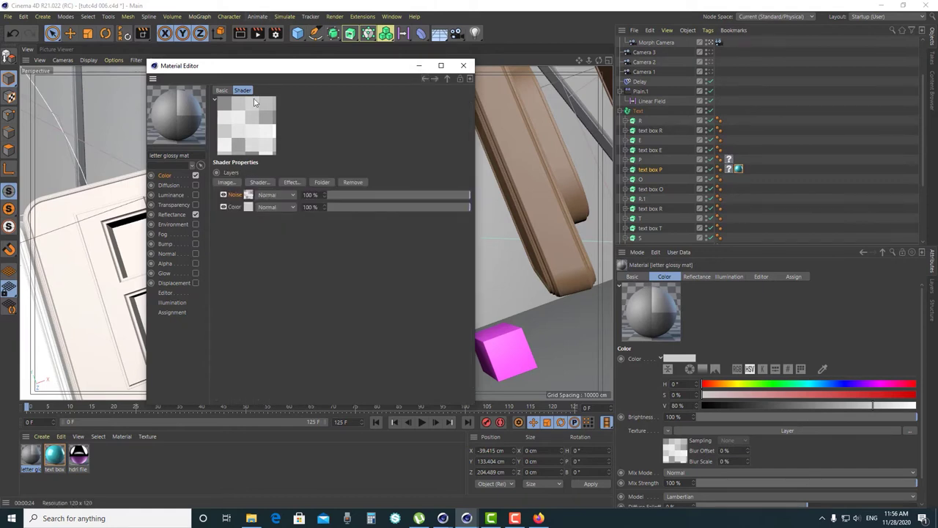
- Blend the Noise layer in Overlay mode at 80% opacity
{"action": "left_click", "coordinate": [282, 194]}
{"action": "left_click", "coordinate": [277, 238]}
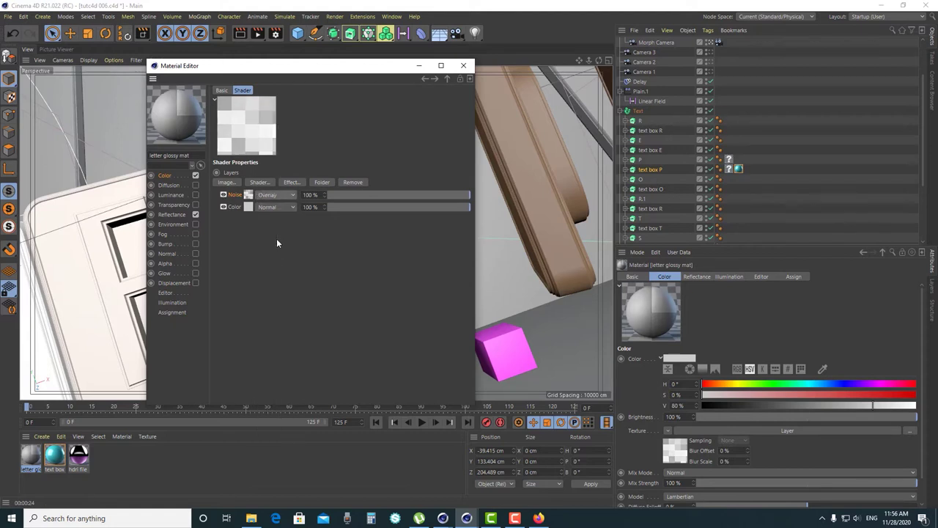
{"action": "left_click", "coordinate": [306, 194]}
{"action": "type", "text": "5"}
{"action": "type", "text": "0"}
{"action": "key", "text": "Return"}
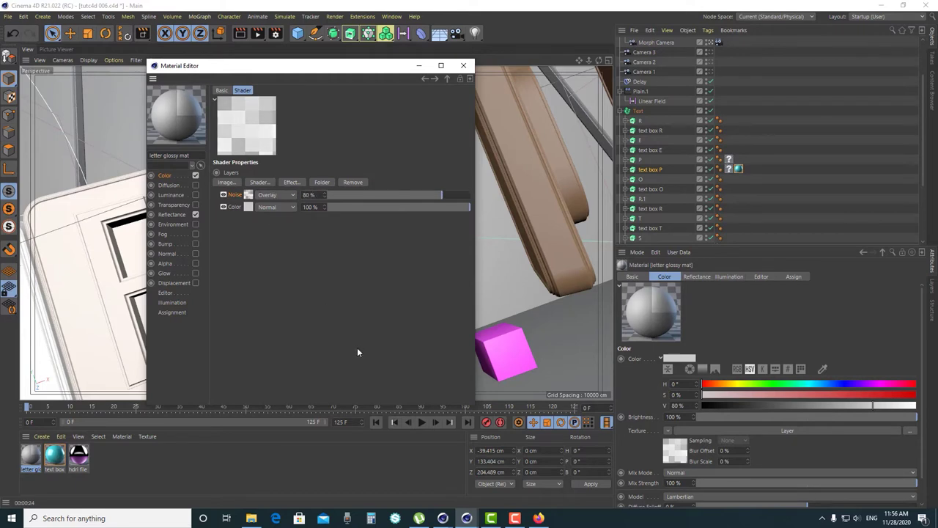
- Apply the letter glossy mat to the P letter and compare it with the noise hidden and shown
{"action": "left_click_drag", "start_coordinate": [282, 66], "coordinate": [568, 150]}
{"action": "left_click", "coordinate": [28, 460]}
{"action": "left_click_drag", "start_coordinate": [27, 460], "coordinate": [355, 293]}
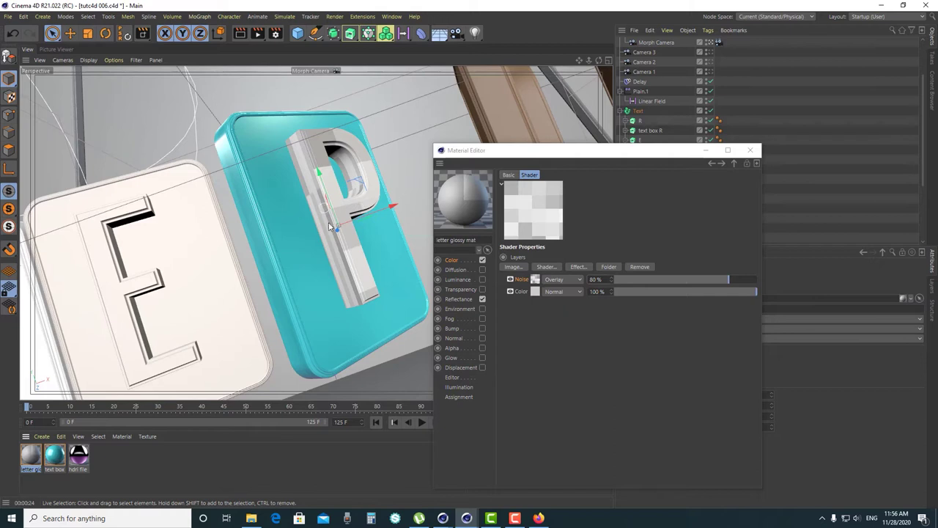
{"action": "left_click", "coordinate": [511, 279]}
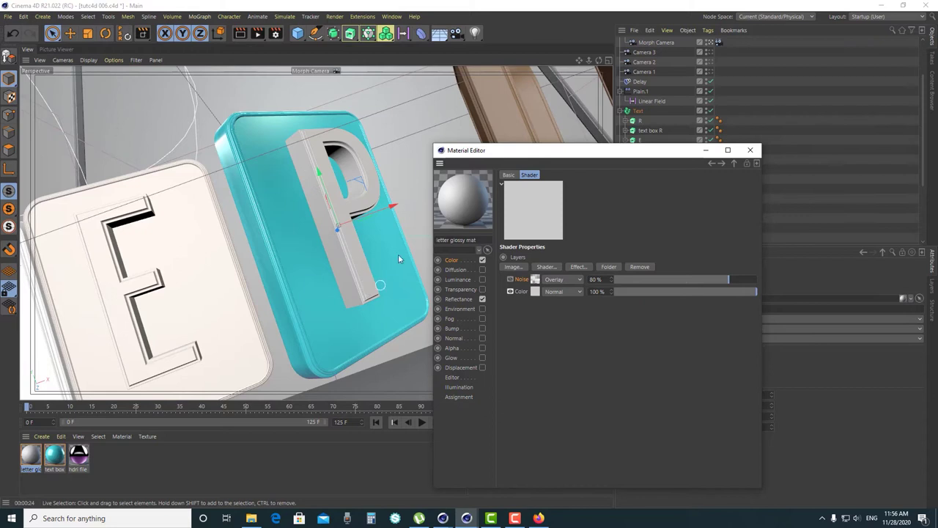
{"action": "left_click", "coordinate": [511, 280]}
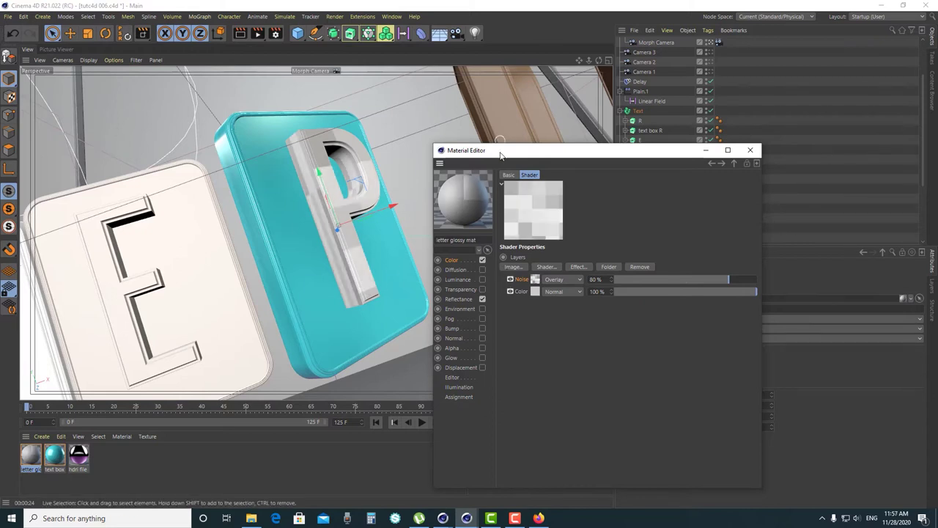
{"action": "left_click_drag", "start_coordinate": [502, 153], "coordinate": [499, 93]}
{"action": "left_click", "coordinate": [460, 240]}
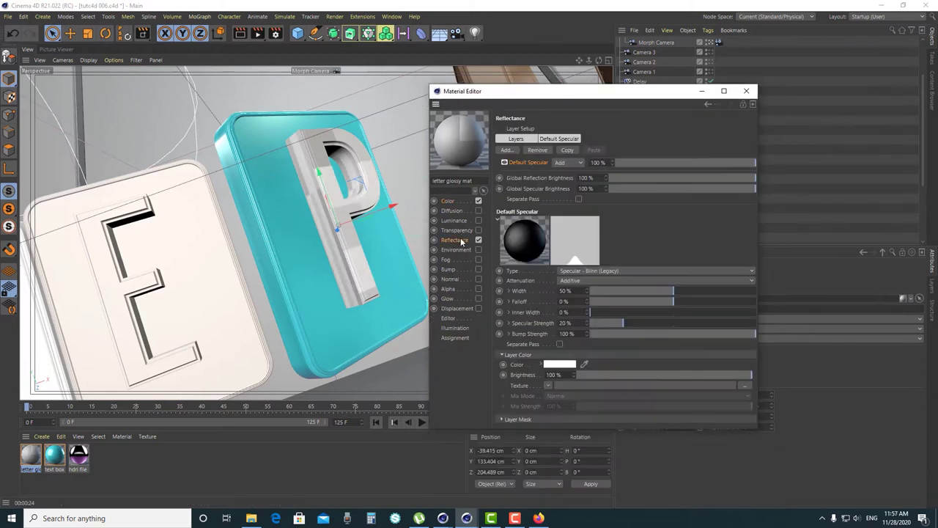
- Add a GGX reflection layer with Additive attenuation, 20% roughness and 10% reflection strength
{"action": "left_click", "coordinate": [508, 150]}
{"action": "left_click", "coordinate": [543, 162]}
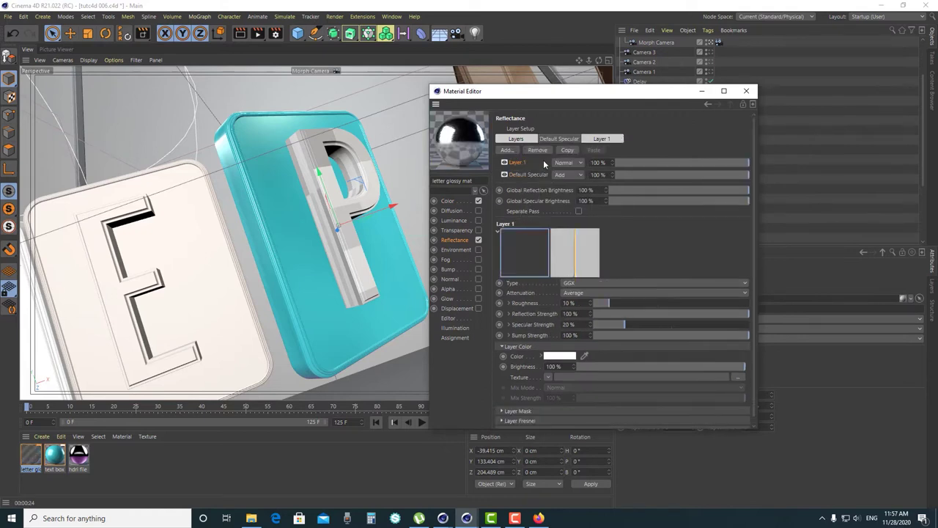
{"action": "left_click", "coordinate": [586, 292]}
{"action": "left_click", "coordinate": [590, 324]}
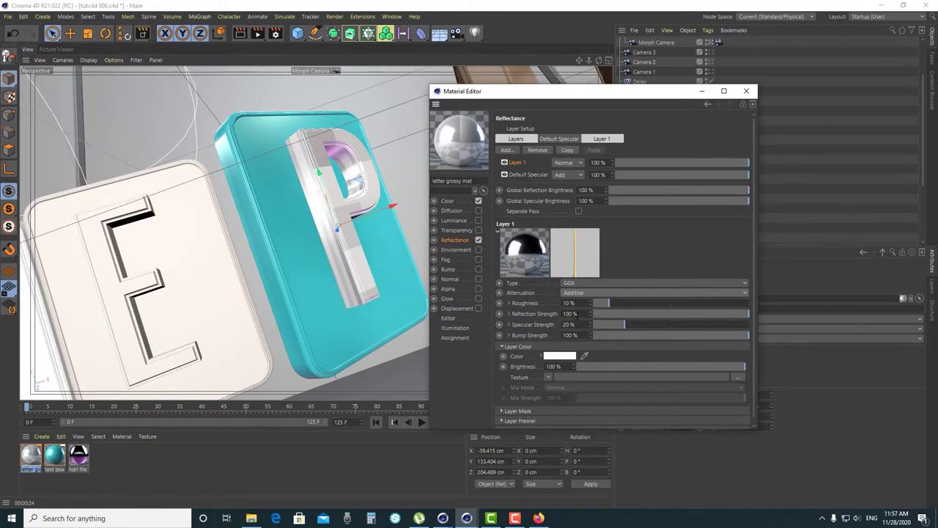
{"action": "double_click", "coordinate": [569, 302]}
{"action": "type", "text": "20"}
{"action": "key", "text": "Return"}
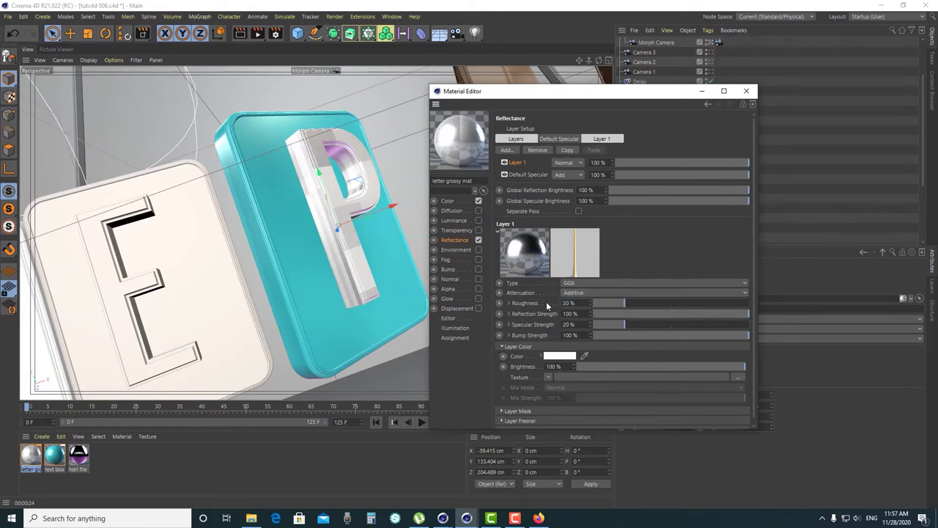
{"action": "double_click", "coordinate": [579, 313]}
{"action": "type", "text": "9"}
{"action": "type", "text": "10"}
{"action": "key", "text": "Return"}
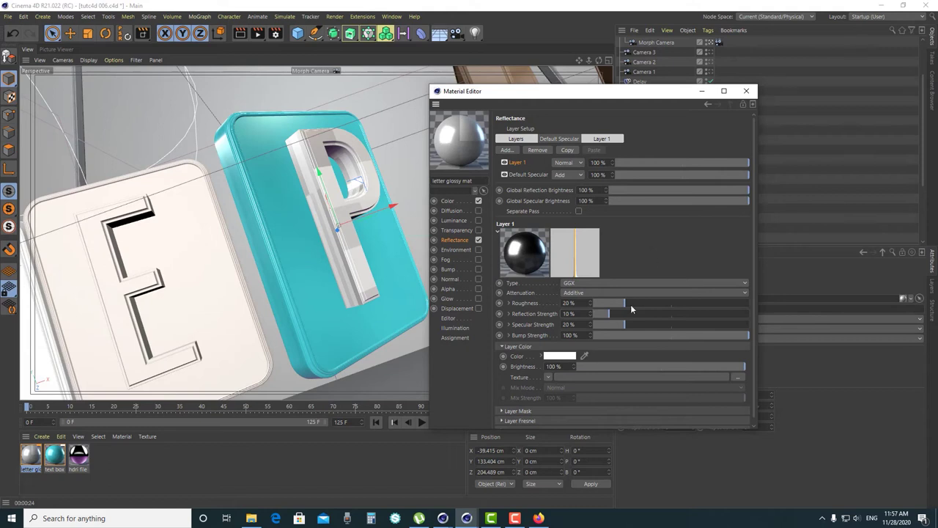
- Tint the GGX layer colour cyan, RGB 156/255/240
{"action": "left_click", "coordinate": [572, 358]}
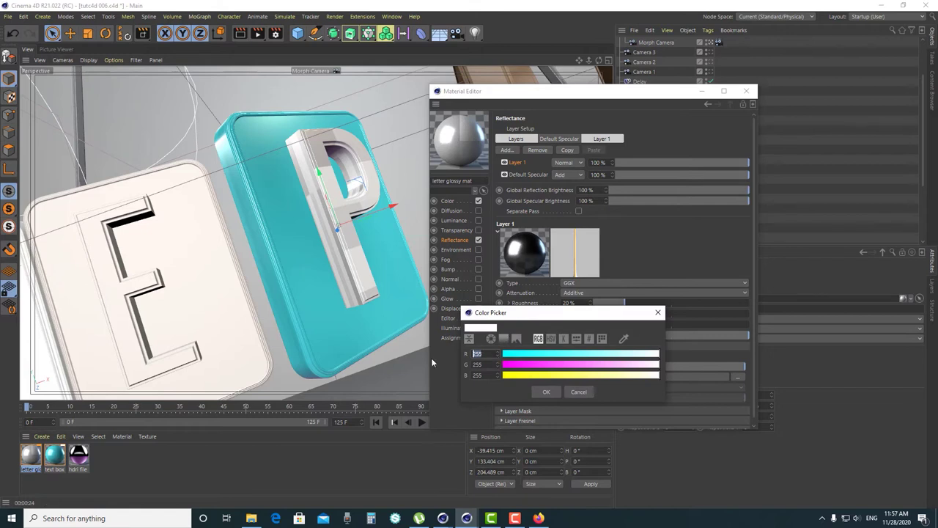
{"action": "type", "text": "1"}
{"action": "type", "text": "50"}
{"action": "key", "text": "Return"}
{"action": "left_click", "coordinate": [477, 374]}
{"action": "type", "text": "240"}
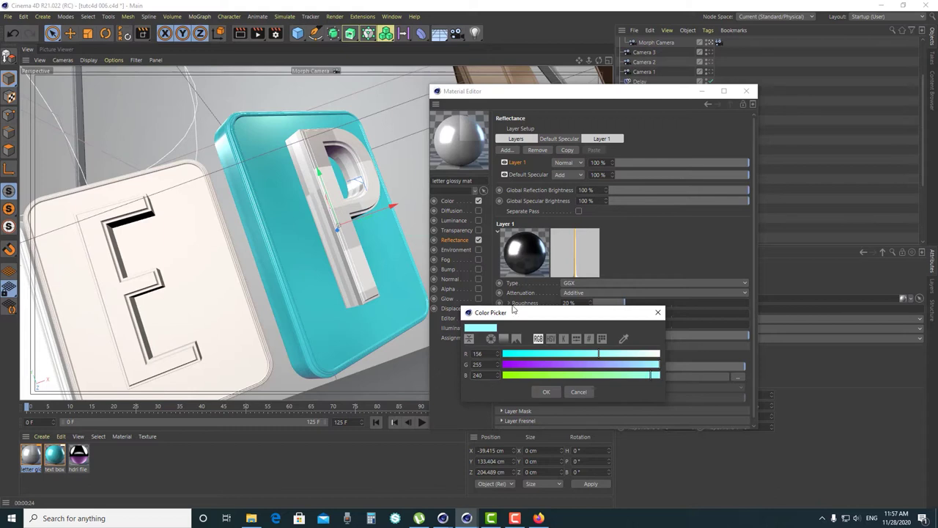
{"action": "left_click_drag", "start_coordinate": [523, 316], "coordinate": [638, 233]}
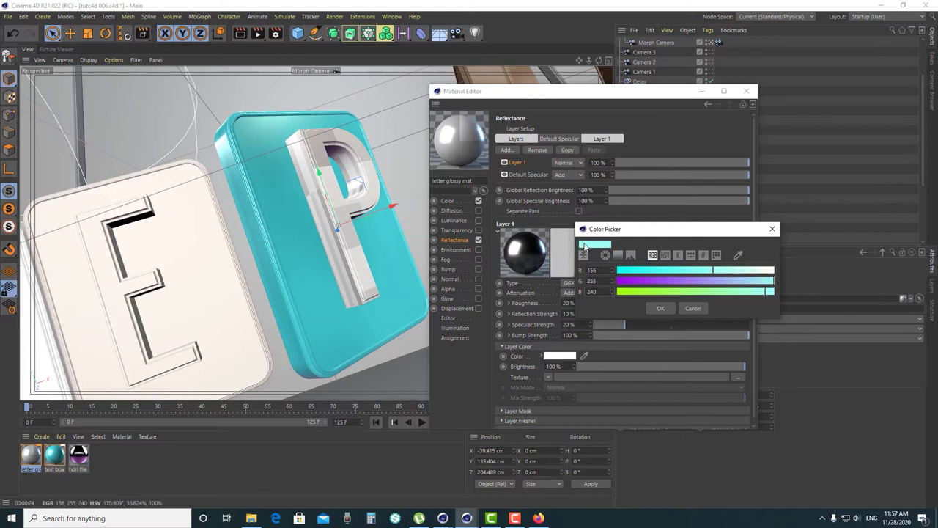
{"action": "left_click", "coordinate": [655, 310]}
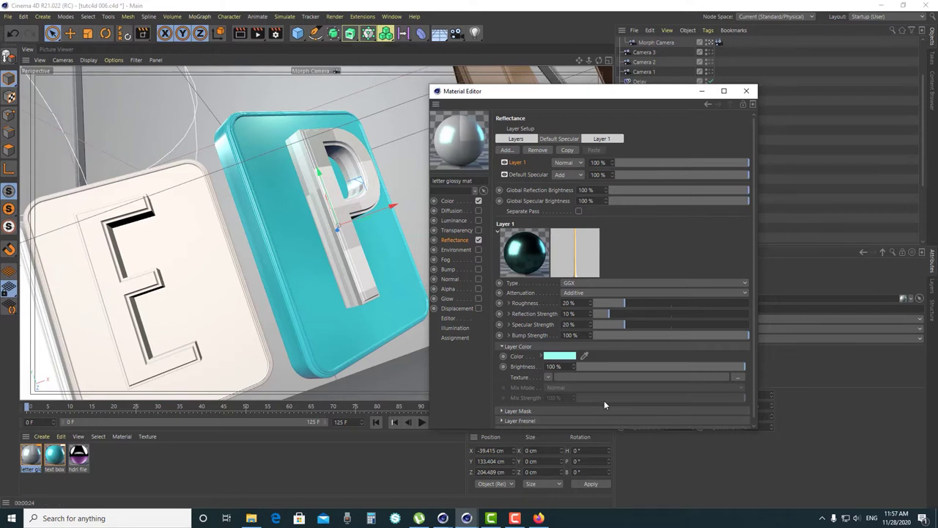
{"action": "left_click", "coordinate": [547, 377]}
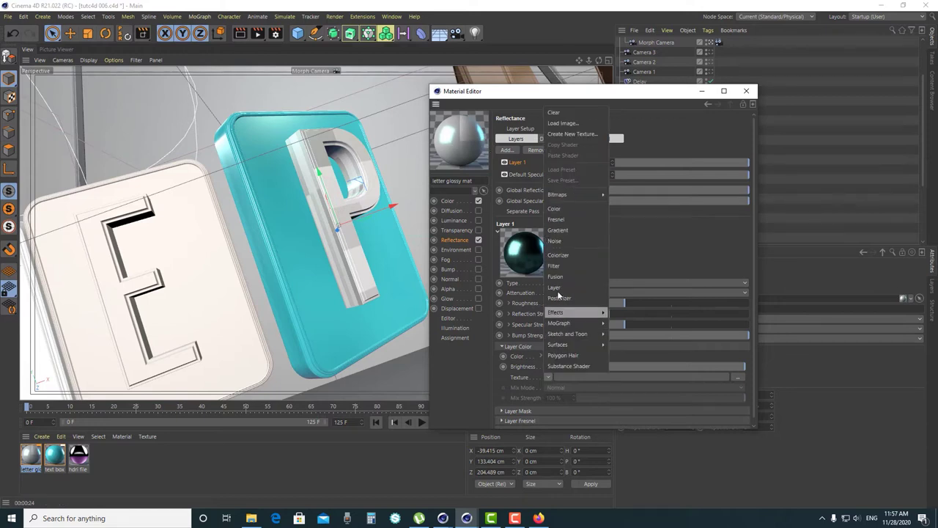
- Load a Fresnel texture into the layer colour at 65% mix strength, Normal mix mode
{"action": "left_click", "coordinate": [559, 219]}
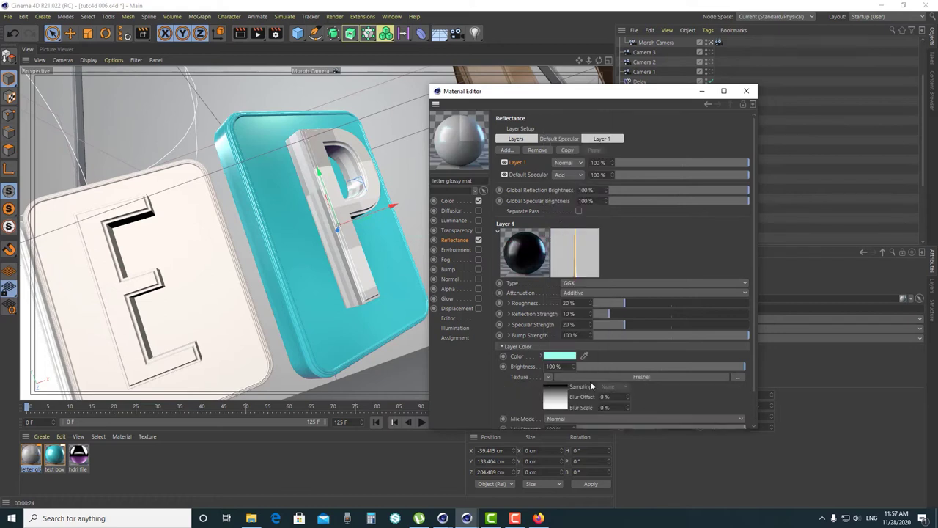
{"action": "scroll", "coordinate": [566, 398], "scroll_direction": "down", "scroll_amount": 2}
{"action": "double_click", "coordinate": [565, 393]}
{"action": "type", "text": "05"}
{"action": "key", "text": "Return"}
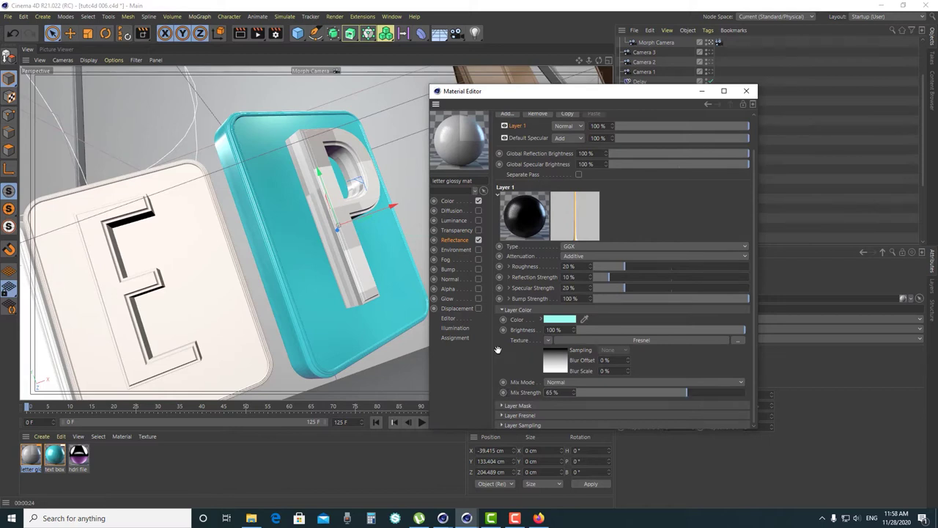
{"action": "left_click", "coordinate": [512, 414]}
{"action": "left_click", "coordinate": [570, 382]}
- Set the reflection layer's Fresnel to Conductor
{"action": "scroll", "coordinate": [570, 380], "scroll_direction": "down", "scroll_amount": 1}
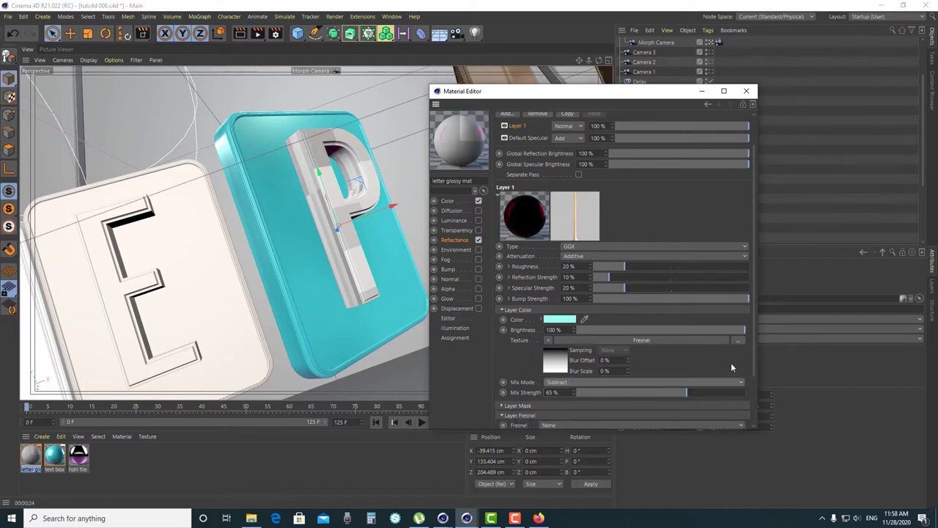
{"action": "scroll", "coordinate": [755, 363], "scroll_direction": "down", "scroll_amount": 3}
{"action": "left_click", "coordinate": [580, 375]}
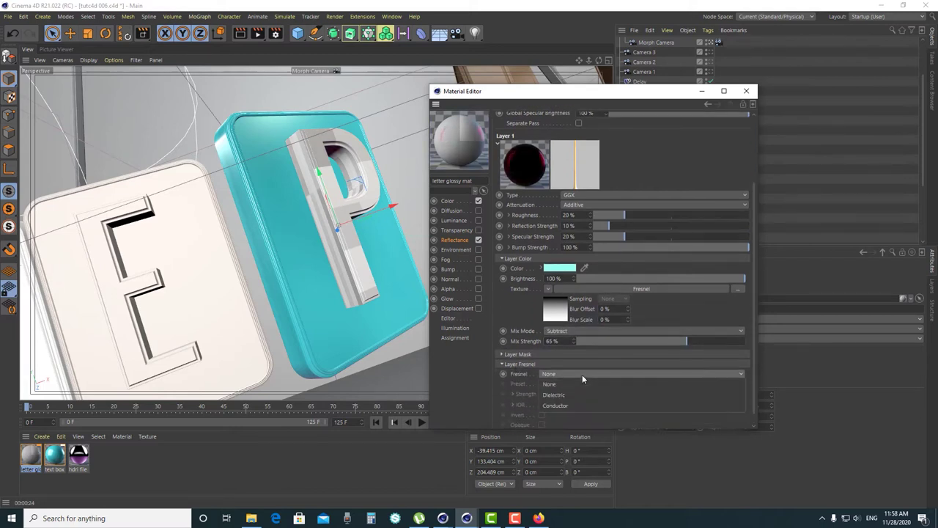
{"action": "left_click", "coordinate": [570, 405]}
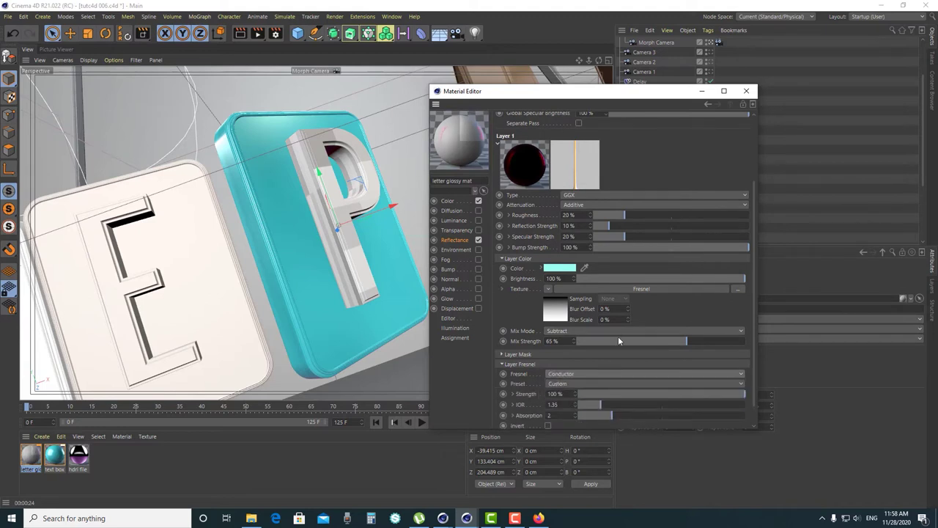
{"action": "scroll", "coordinate": [621, 329], "scroll_direction": "up", "scroll_amount": 2}
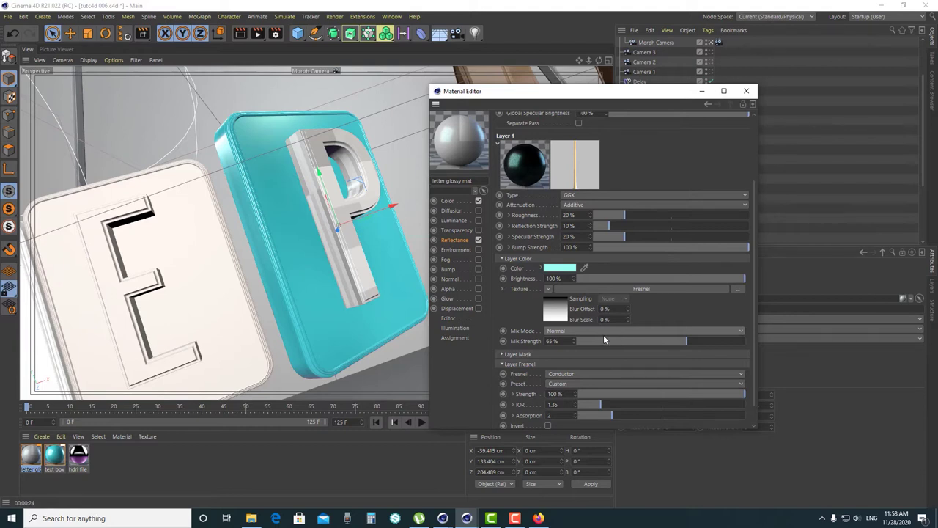
{"action": "left_click", "coordinate": [276, 33]}
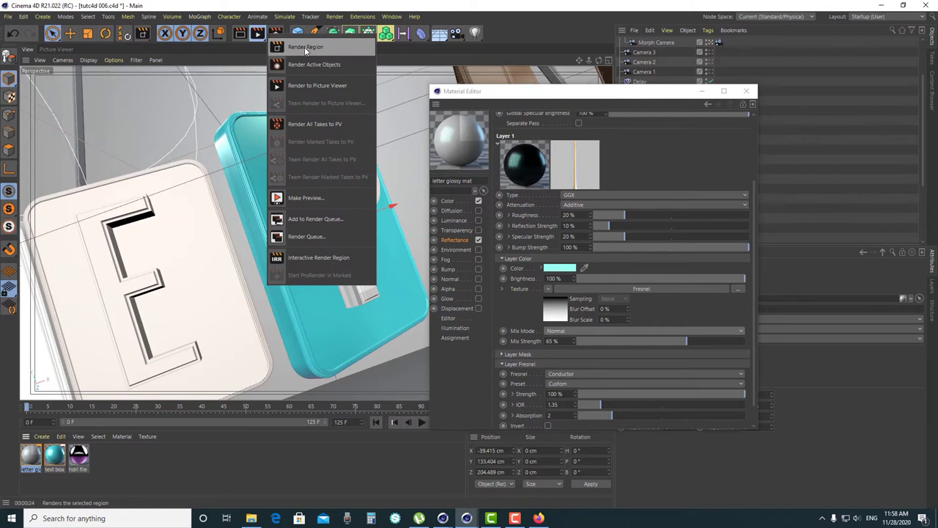
- Render a preview region around the P letter tile to check the cyan glossy look
{"action": "left_click", "coordinate": [304, 47]}
{"action": "left_click_drag", "start_coordinate": [266, 112], "coordinate": [407, 318]}
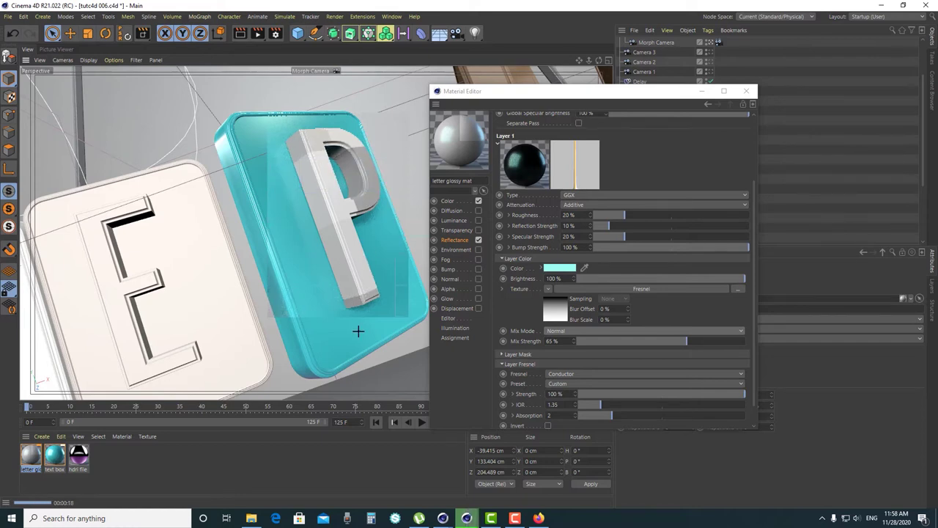
{"action": "left_click", "coordinate": [450, 271]}
- Enable Bump with a Layer shader texture and copy the Noise shader from the colour layers
{"action": "left_click", "coordinate": [478, 269]}
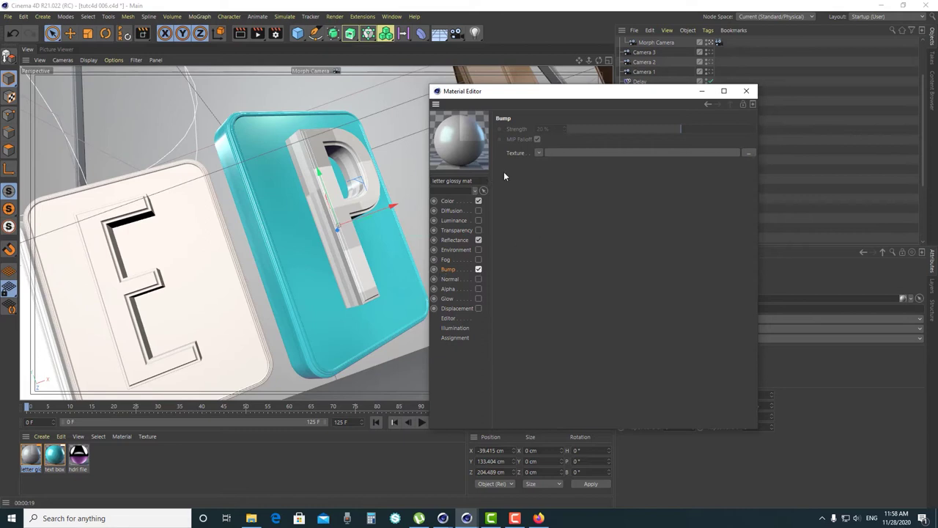
{"action": "left_click", "coordinate": [538, 152]}
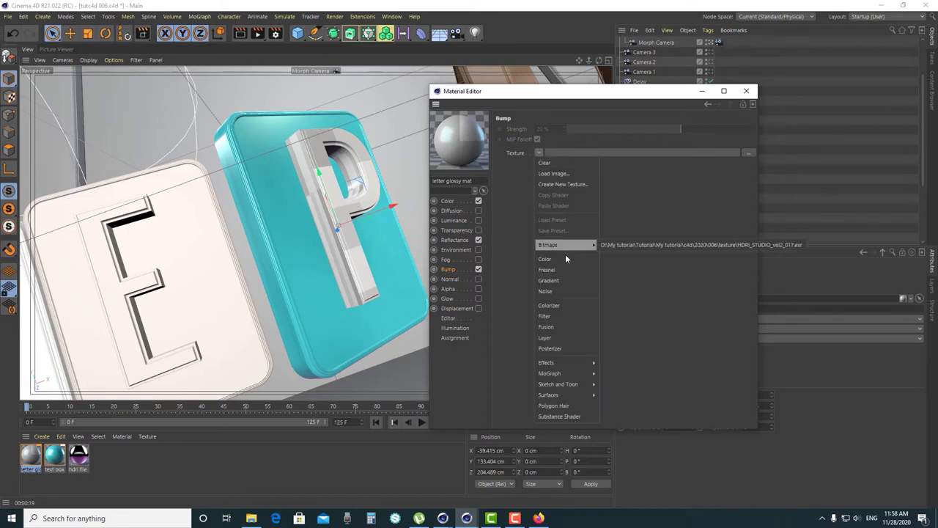
{"action": "left_click", "coordinate": [559, 338]}
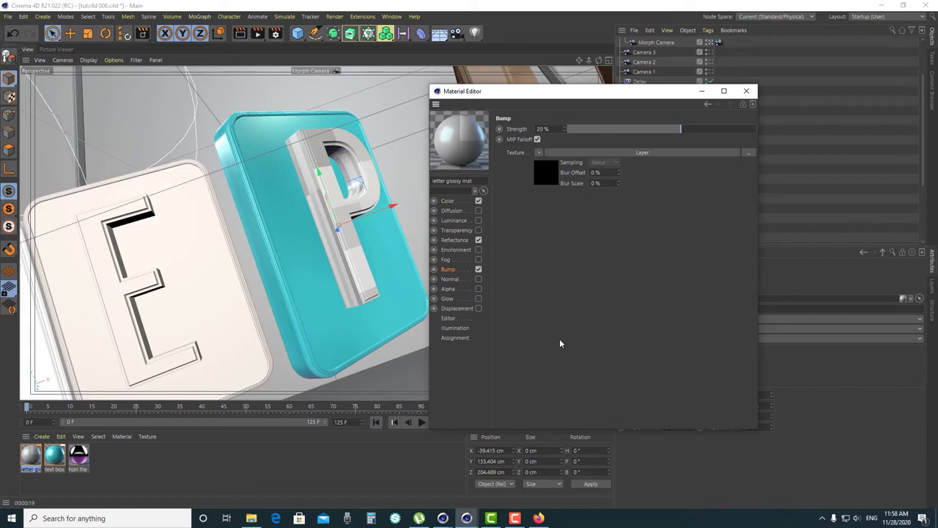
{"action": "left_click", "coordinate": [448, 203]}
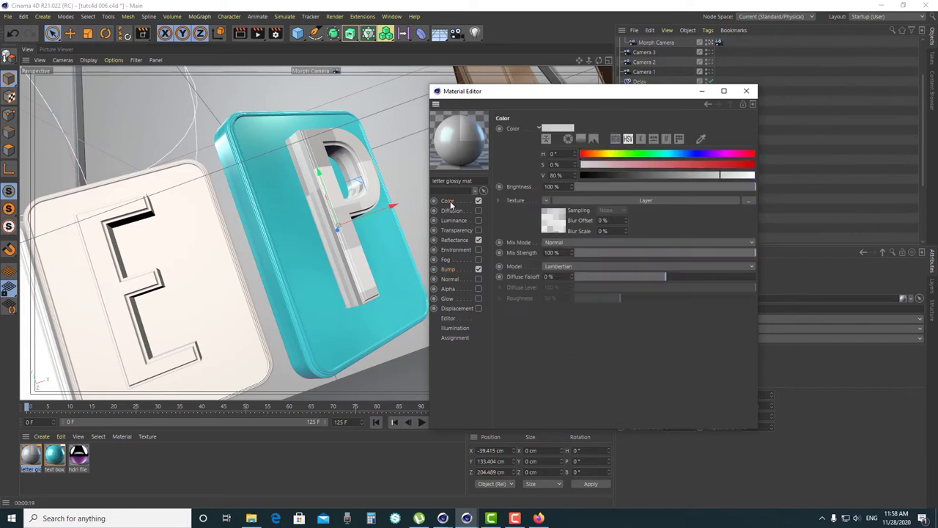
{"action": "left_click", "coordinate": [555, 218]}
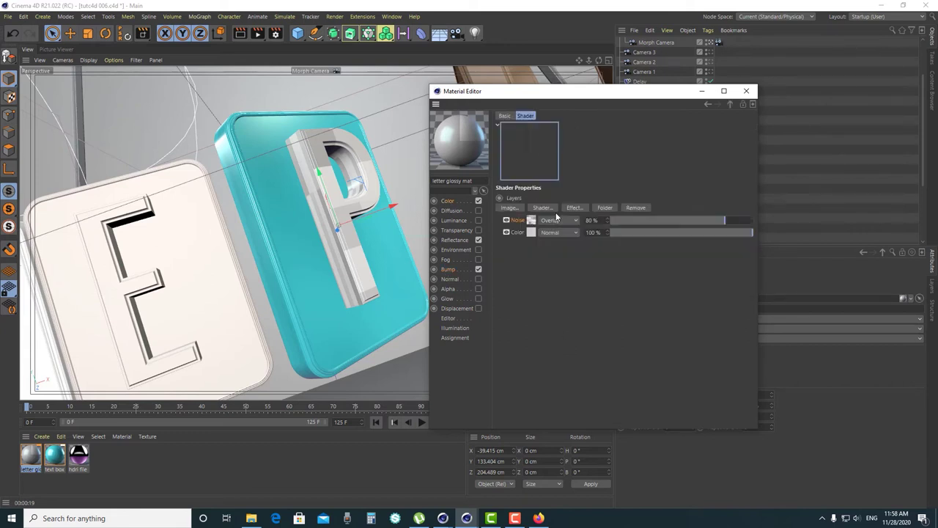
{"action": "right_click", "coordinate": [517, 221]}
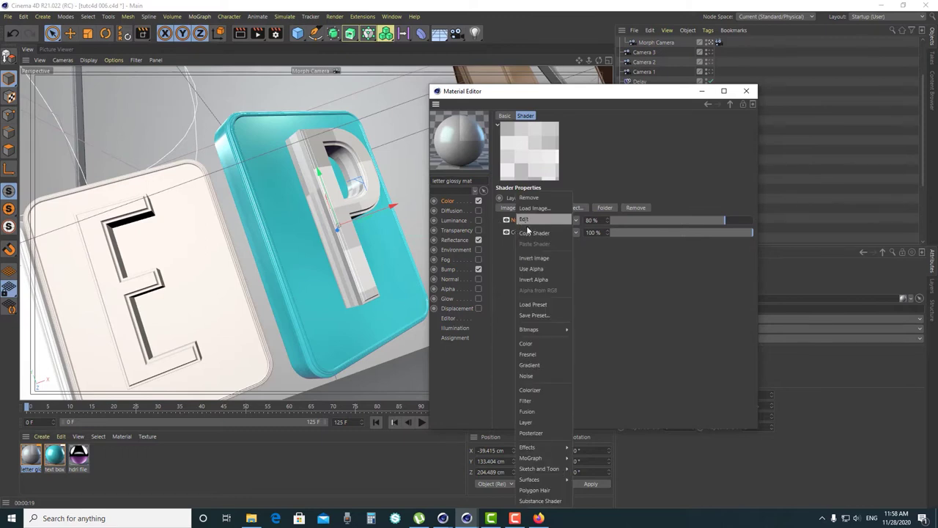
{"action": "left_click", "coordinate": [529, 233]}
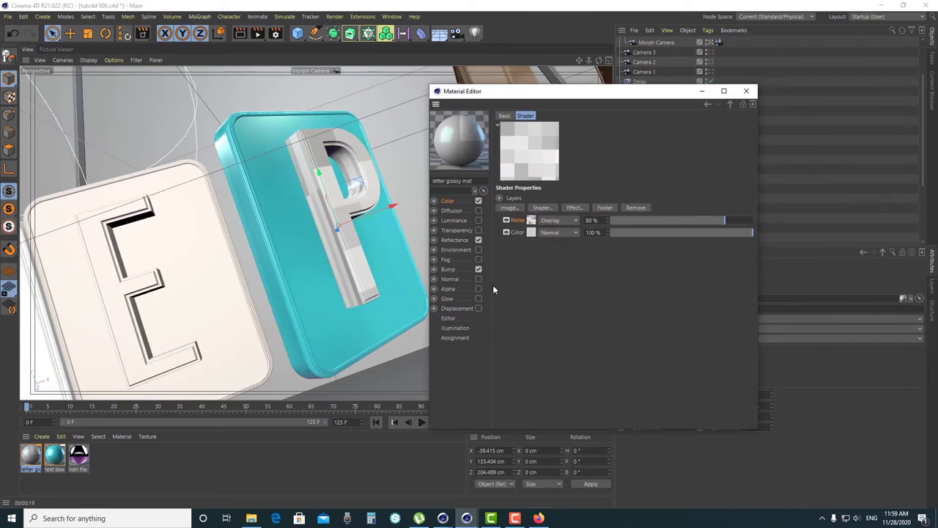
- Add a Noise layer to the bump Layer shader and paste the copied Noise as a second layer
{"action": "left_click", "coordinate": [452, 271]}
{"action": "left_click", "coordinate": [543, 172]}
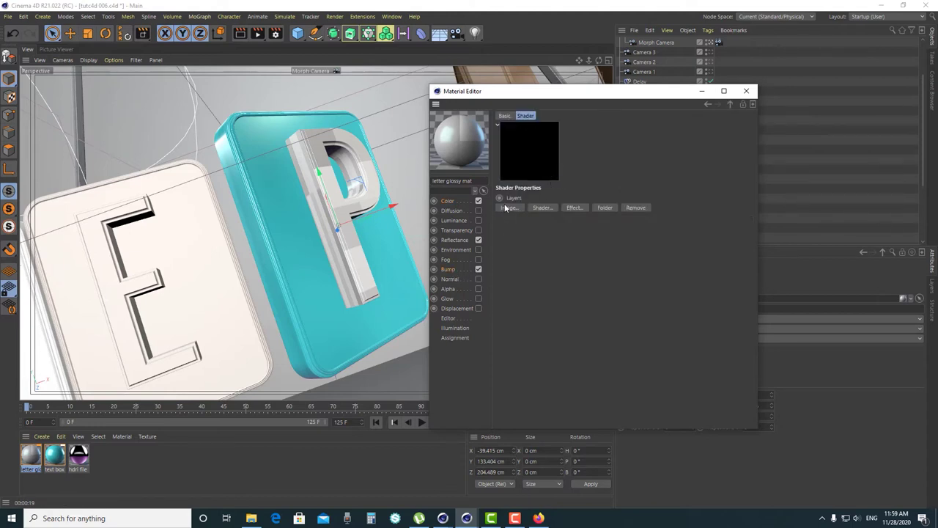
{"action": "left_click", "coordinate": [541, 207]}
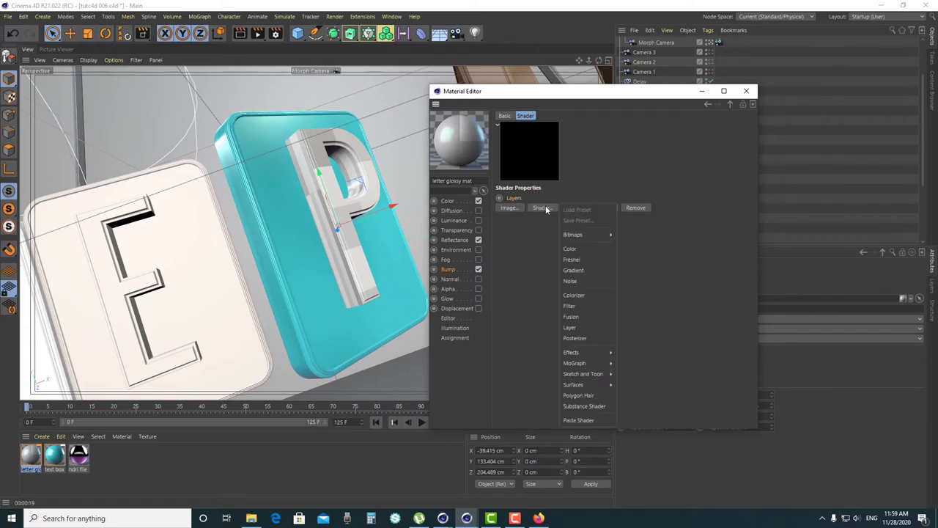
{"action": "left_click", "coordinate": [570, 281]}
{"action": "right_click", "coordinate": [515, 220]}
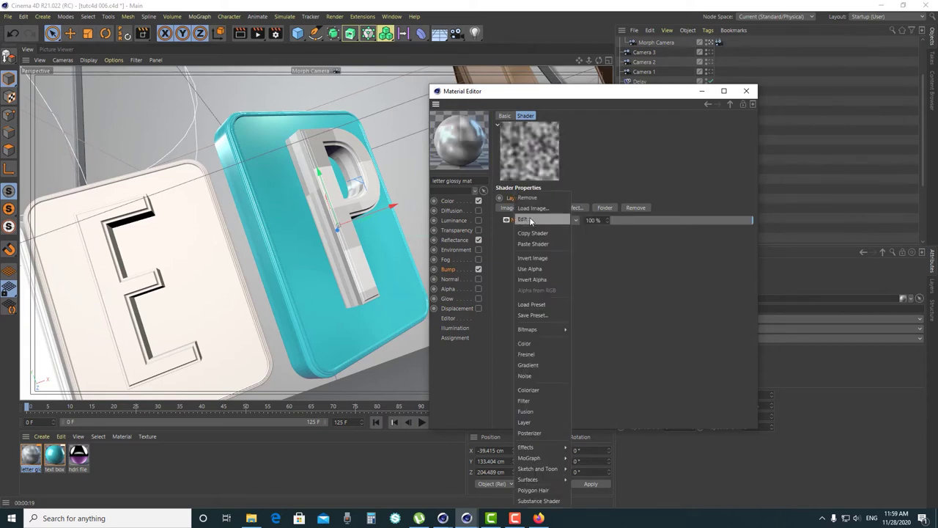
{"action": "left_click", "coordinate": [541, 244]}
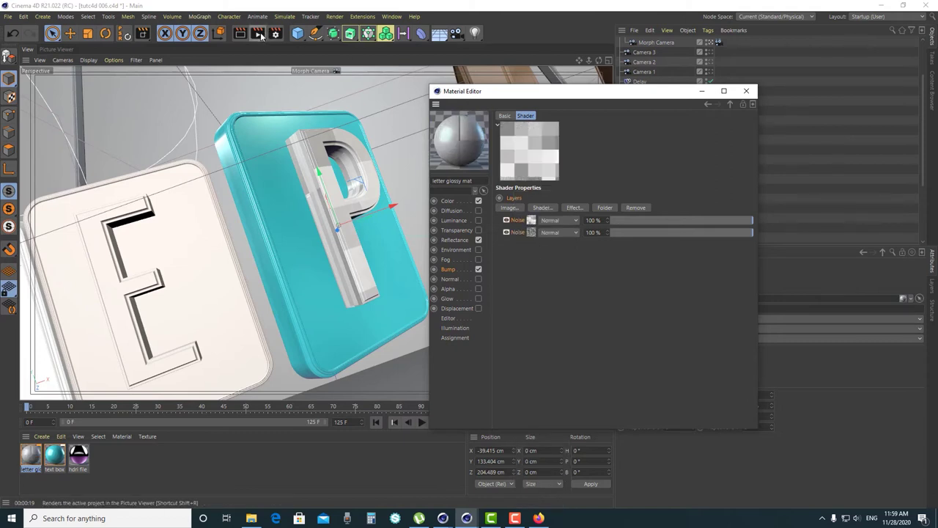
{"action": "left_click", "coordinate": [706, 103]}
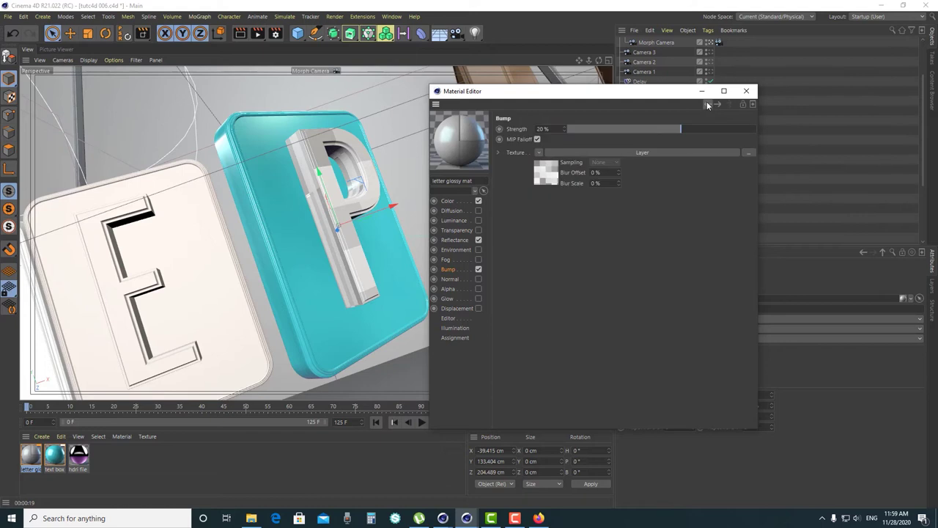
- Set bump strength to 50% after comparing other values and toggling bump off and on
{"action": "double_click", "coordinate": [543, 129]}
{"action": "type", "text": "50"}
{"action": "key", "text": "Return"}
{"action": "left_click_drag", "start_coordinate": [664, 127], "coordinate": [726, 130]}
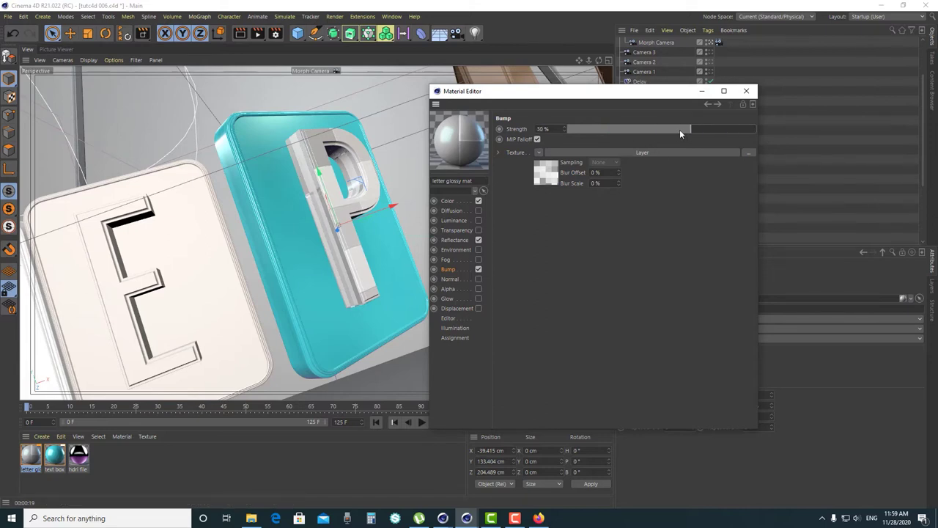
{"action": "left_click_drag", "start_coordinate": [667, 129], "coordinate": [609, 143]}
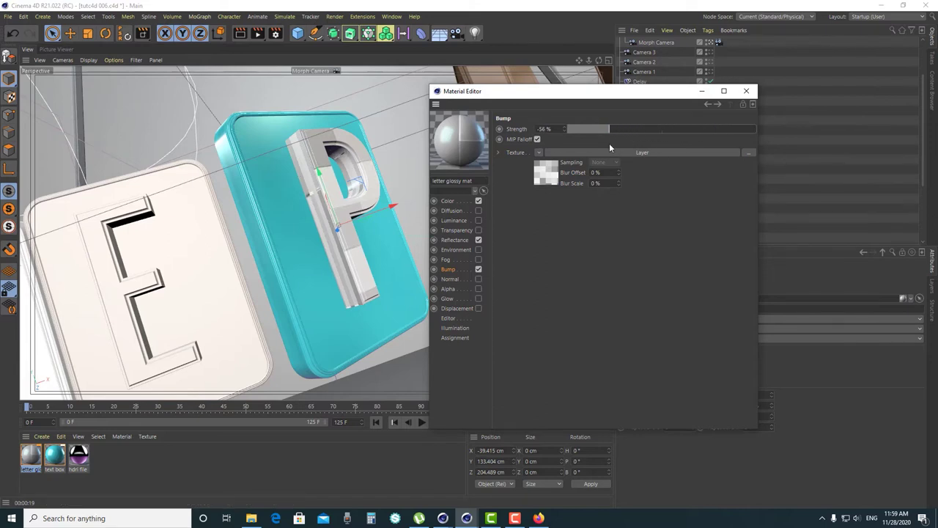
{"action": "double_click", "coordinate": [546, 129]}
{"action": "type", "text": "50"}
{"action": "key", "text": "Return"}
{"action": "left_click", "coordinate": [479, 269]}
{"action": "left_click", "coordinate": [479, 269]}
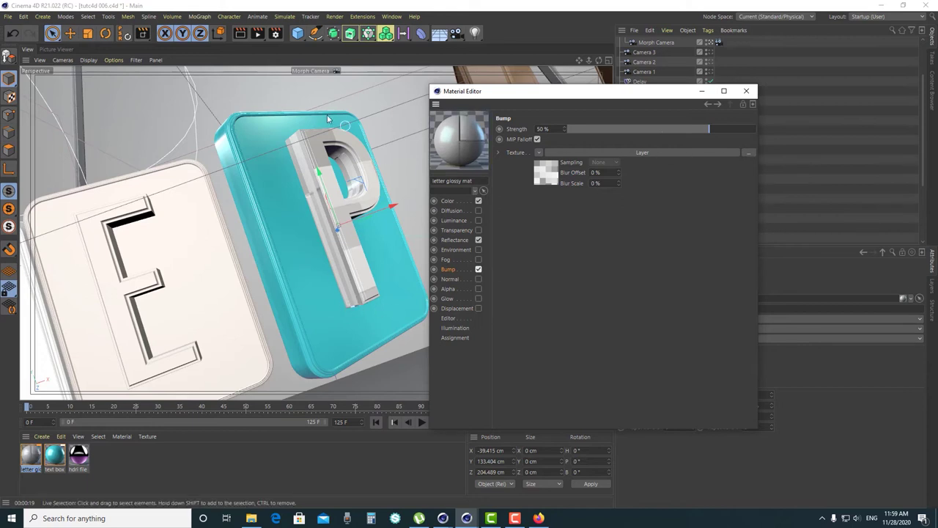
- Re-render a region around the P letter tile to check the bump relief
{"action": "left_click", "coordinate": [257, 38]}
{"action": "left_click", "coordinate": [314, 60]}
{"action": "mouse_move", "coordinate": [283, 119]}
{"action": "left_mouse_down"}
{"action": "mouse_move", "coordinate": [393, 334]}
{"action": "mouse_move", "coordinate": [412, 335]}
{"action": "left_mouse_up"}
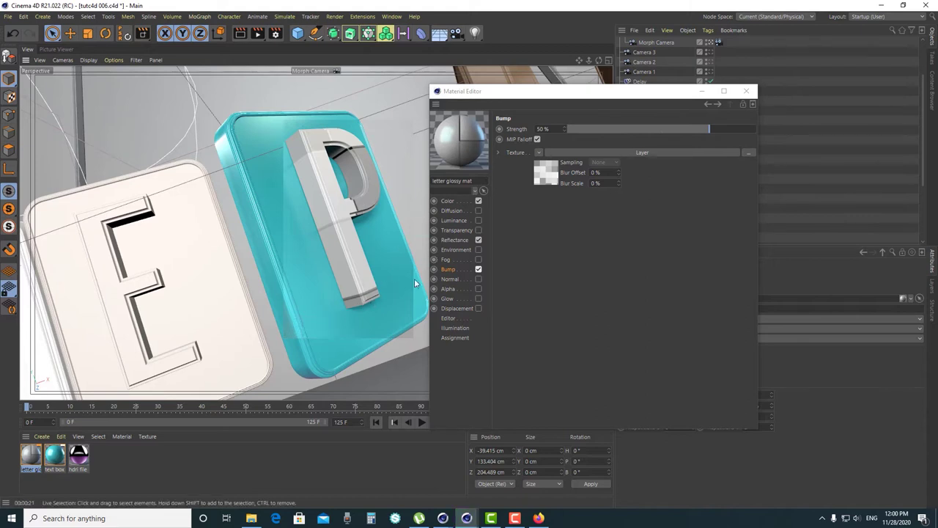
{"action": "left_click", "coordinate": [451, 272]}
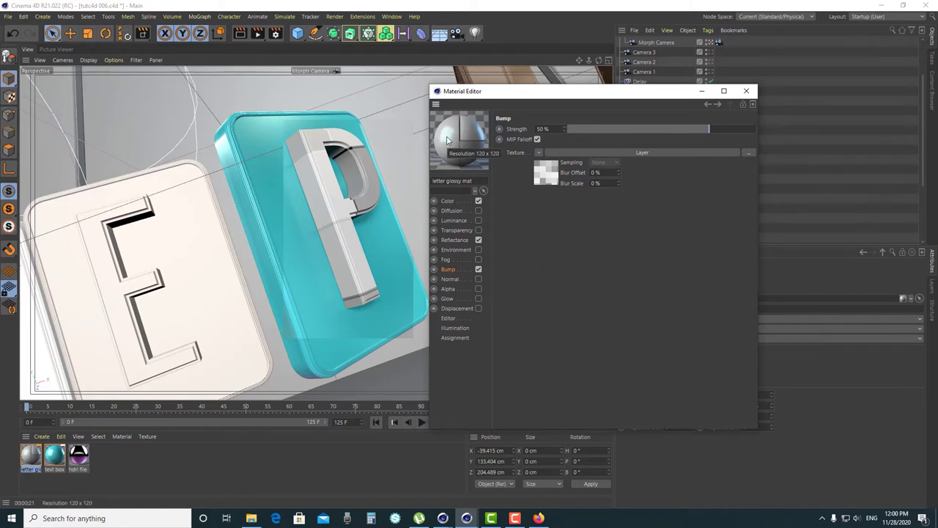
- Close the Material Editor, jump to frame 50 and select the R and E letters
{"action": "left_click", "coordinate": [746, 90]}
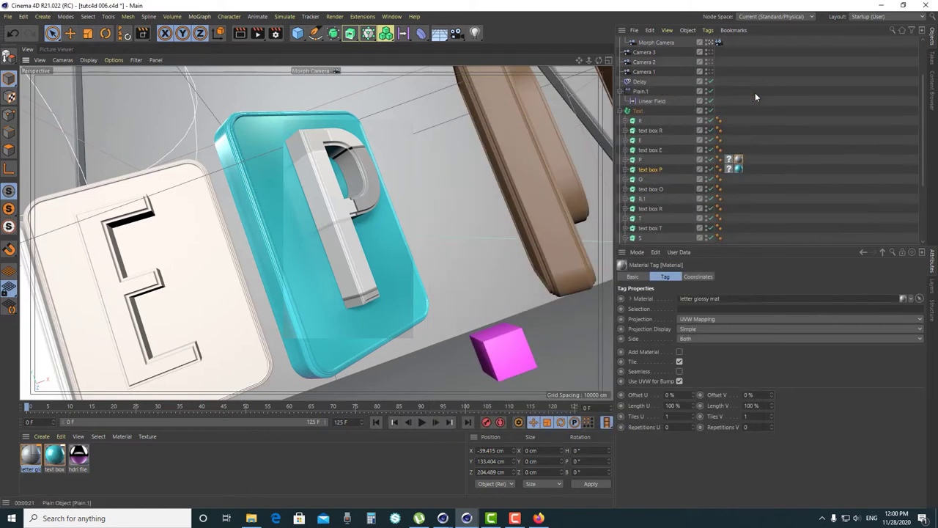
{"action": "left_click", "coordinate": [247, 406]}
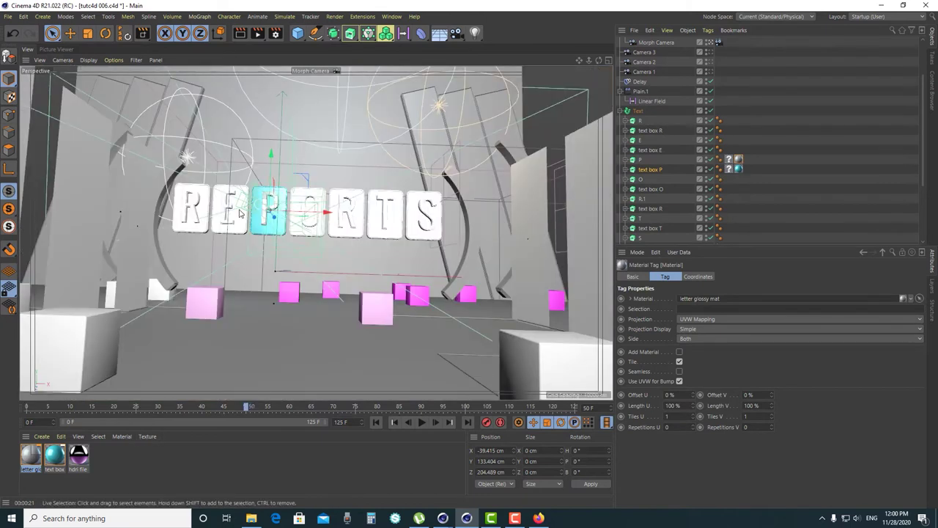
{"action": "left_click", "coordinate": [639, 121]}
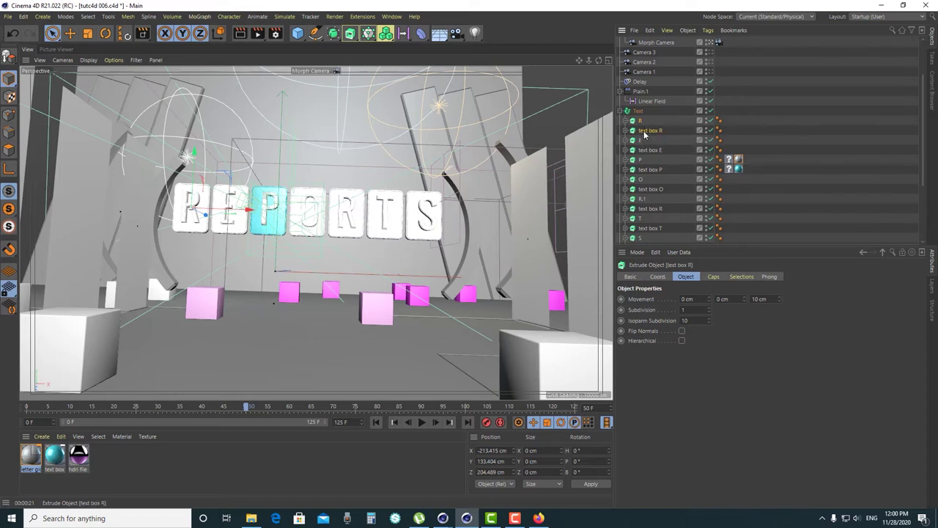
{"action": "left_click", "coordinate": [644, 140], "text": "ctrl"}
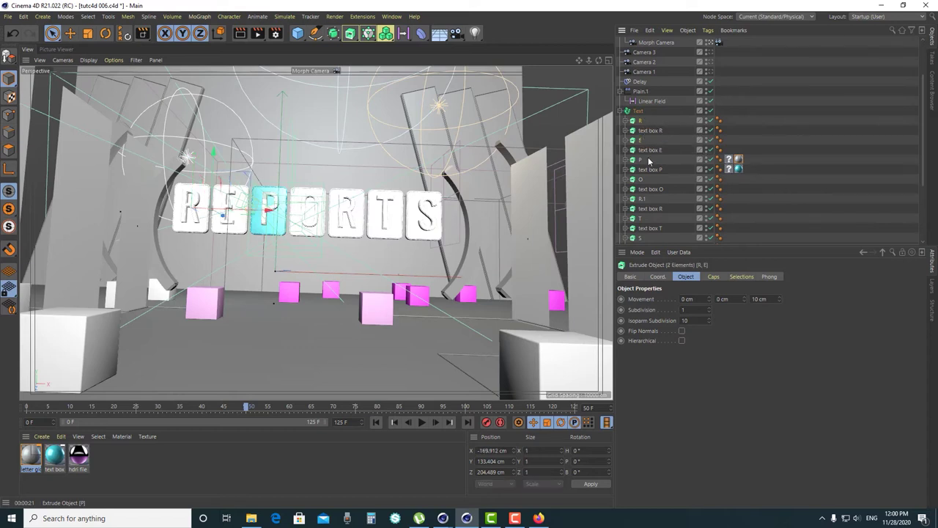
{"action": "left_click", "coordinate": [645, 122]}
{"action": "left_click", "coordinate": [642, 140], "text": "ctrl"}
- Select the R, E, O, T and S letters together and show the letter glossy mat settings
{"action": "left_click", "coordinate": [641, 160], "text": "ctrl"}
{"action": "left_click", "coordinate": [641, 120]}
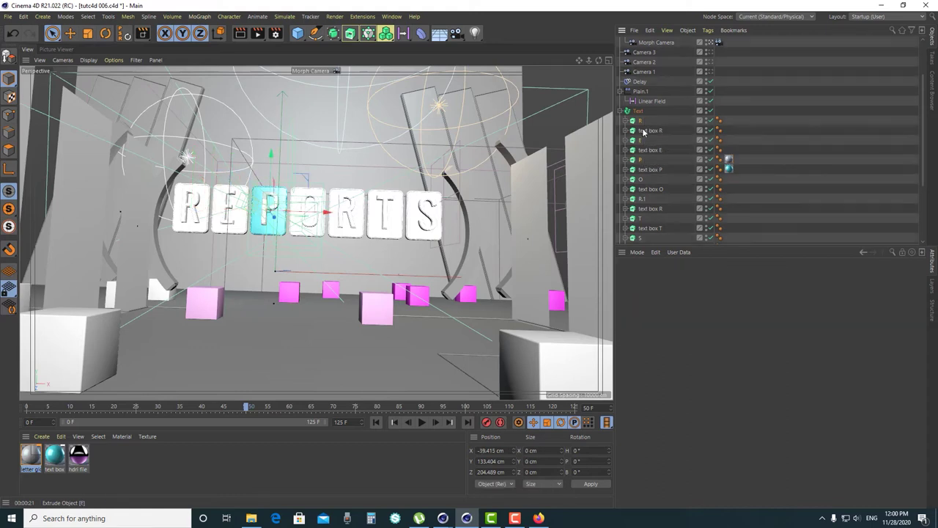
{"action": "left_click", "coordinate": [641, 141], "text": "ctrl"}
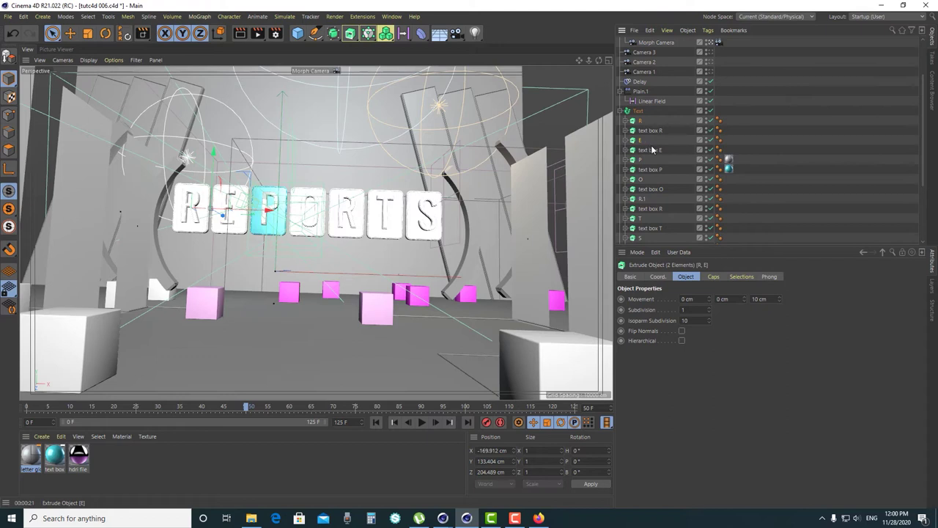
{"action": "left_click", "coordinate": [641, 179], "text": "ctrl"}
{"action": "left_click", "coordinate": [640, 219], "text": "ctrl"}
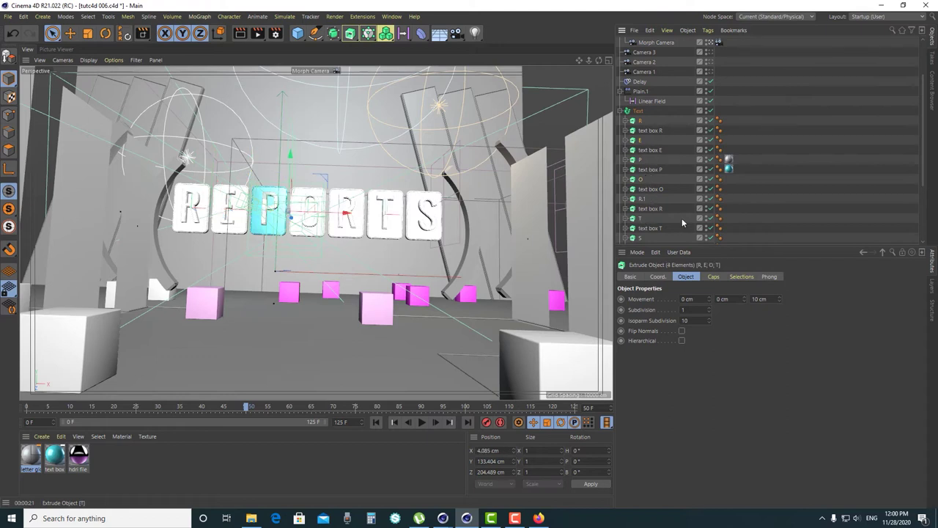
{"action": "scroll", "coordinate": [641, 205], "scroll_direction": "down", "scroll_amount": 2}
{"action": "left_click", "coordinate": [642, 179], "text": "ctrl"}
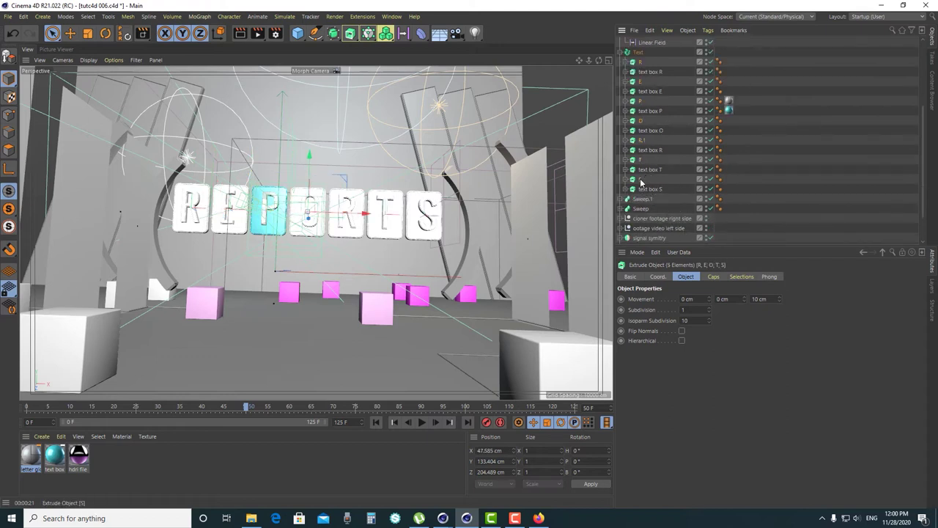
{"action": "left_click", "coordinate": [31, 458]}
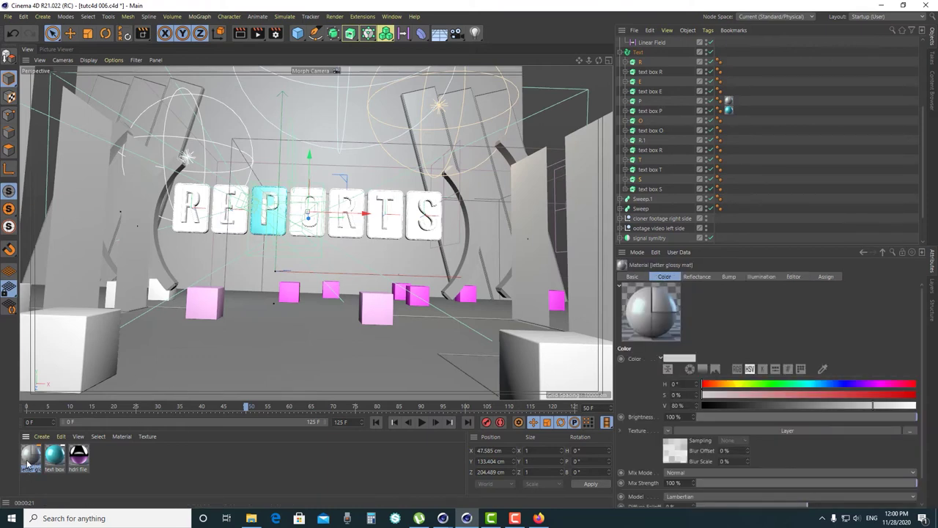
- Apply the letter glossy material to the selected letters and to the R.1 letter
{"action": "right_click", "coordinate": [28, 462]}
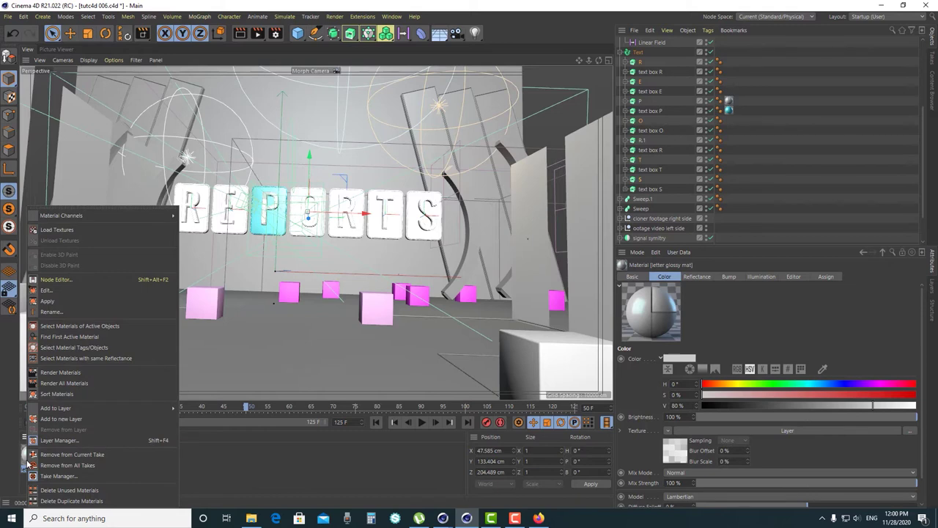
{"action": "left_click", "coordinate": [64, 302]}
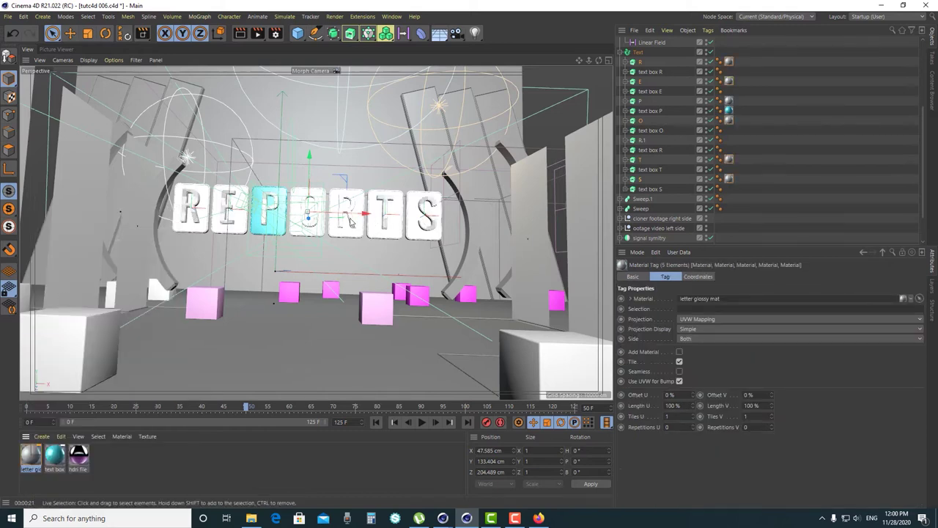
{"action": "left_click", "coordinate": [643, 141]}
{"action": "left_click_drag", "start_coordinate": [26, 461], "coordinate": [642, 141]}
- Select all seven text box tiles behind the letters: R, E, P, O, R, T and S
{"action": "left_click", "coordinate": [740, 161]}
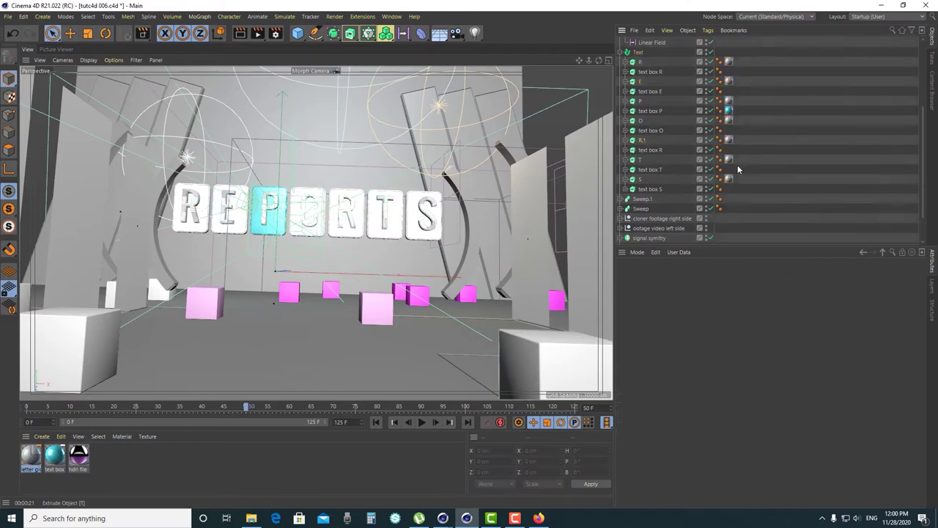
{"action": "scroll", "coordinate": [704, 172], "scroll_direction": "up", "scroll_amount": 3}
{"action": "left_click", "coordinate": [651, 130]}
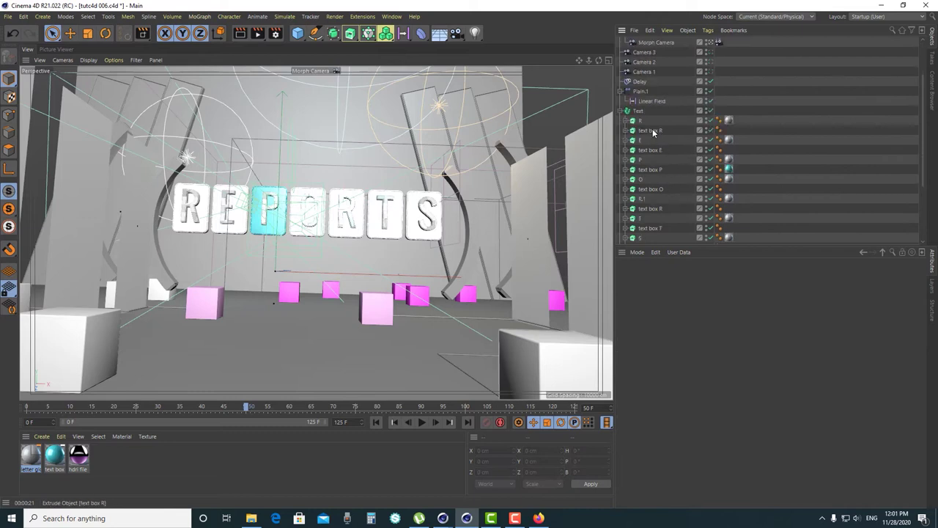
{"action": "left_click", "coordinate": [650, 150], "text": "ctrl"}
{"action": "left_click", "coordinate": [650, 169], "text": "ctrl"}
{"action": "left_click", "coordinate": [651, 189], "text": "ctrl"}
{"action": "left_click", "coordinate": [650, 208], "text": "ctrl"}
{"action": "left_click", "coordinate": [650, 227], "text": "ctrl"}
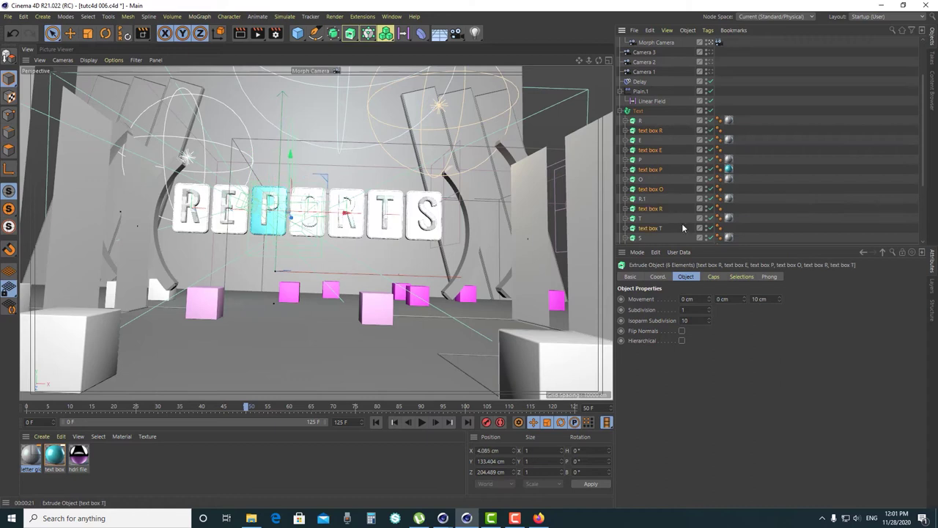
{"action": "scroll", "coordinate": [660, 212], "scroll_direction": "down", "scroll_amount": 2}
{"action": "left_click", "coordinate": [650, 189], "text": "ctrl"}
- Apply the cyan text box material to the selected tiles, then deselect and move to a later frame
{"action": "left_click", "coordinate": [54, 459]}
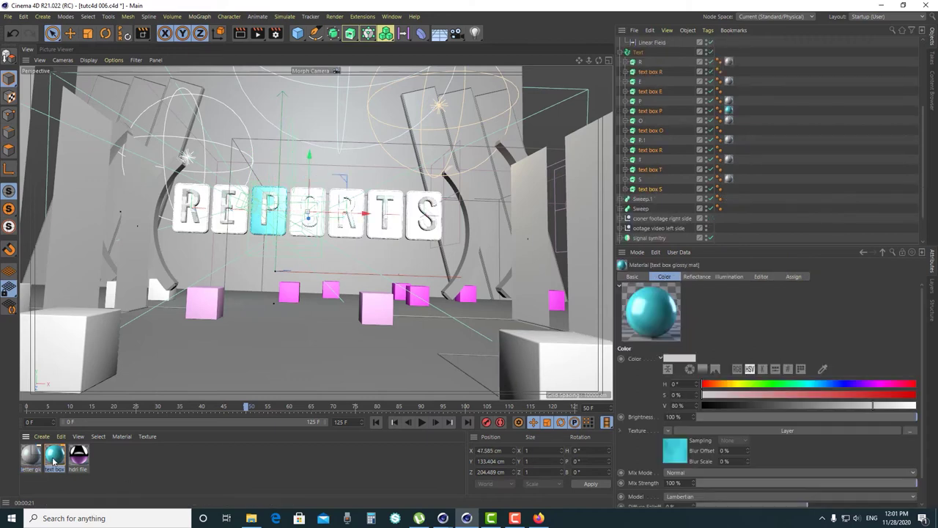
{"action": "right_click", "coordinate": [54, 458]}
{"action": "left_click", "coordinate": [107, 300]}
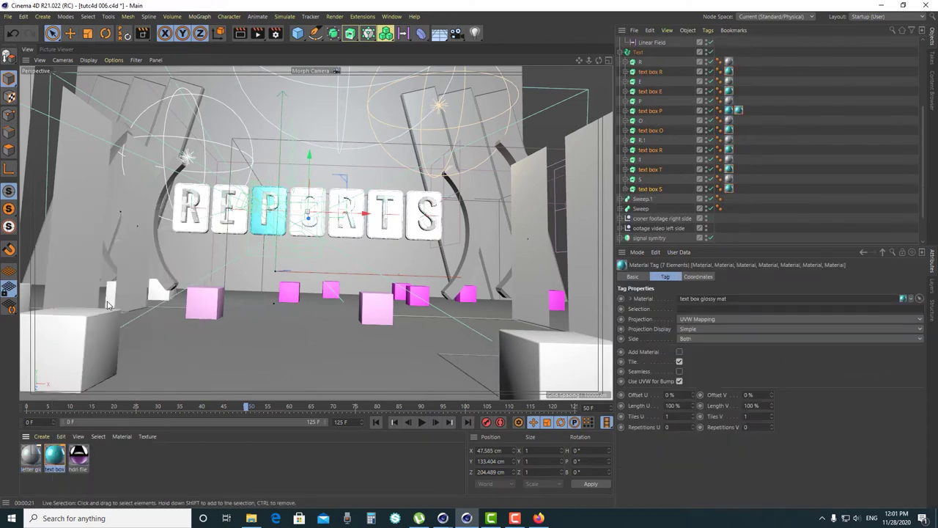
{"action": "left_click", "coordinate": [756, 168]}
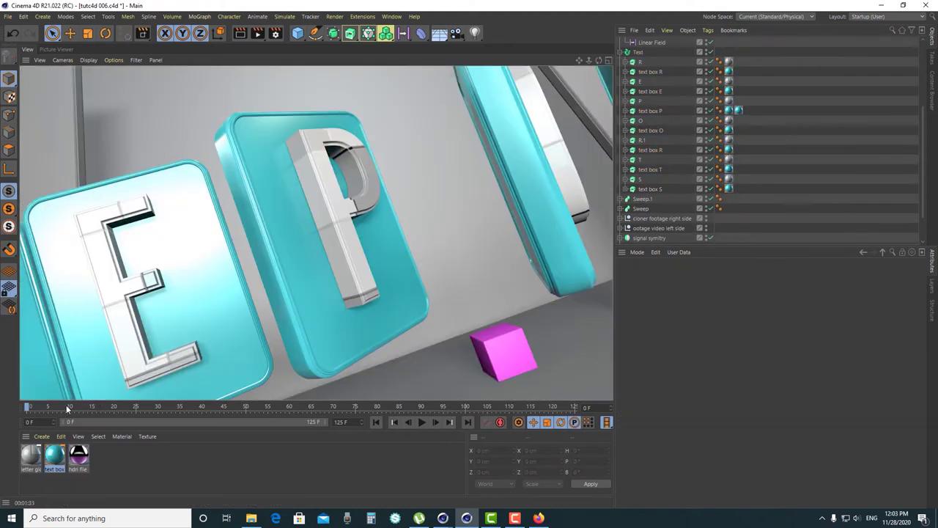
{"action": "left_click_drag", "start_coordinate": [88, 409], "coordinate": [312, 413]}
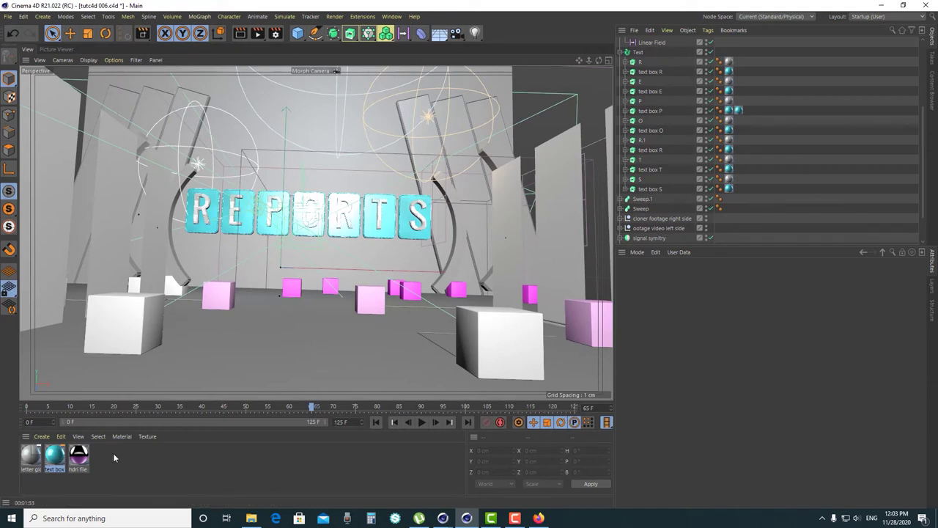
- Create a new default material and name it 'cube glossy'
{"action": "left_click", "coordinate": [42, 437]}
{"action": "left_click", "coordinate": [69, 323]}
{"action": "left_click", "coordinate": [31, 459]}
{"action": "double_click", "coordinate": [31, 458]}
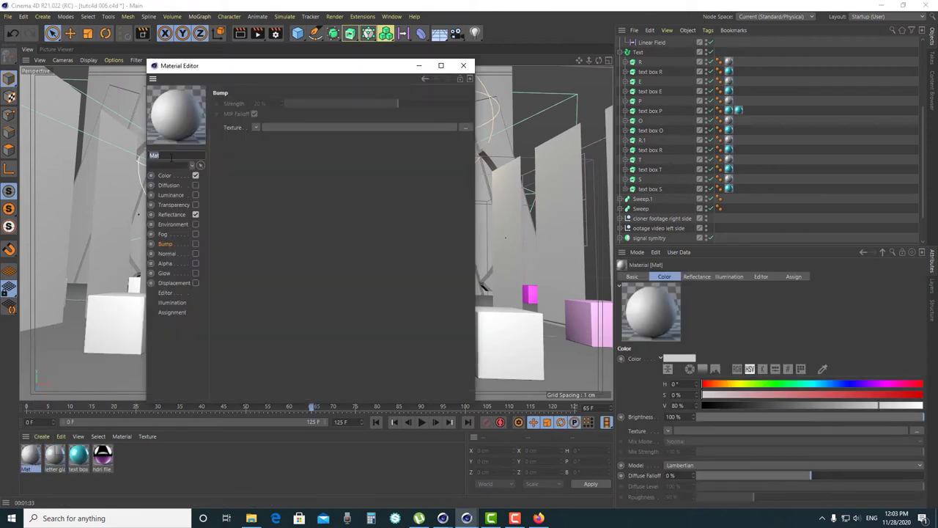
{"action": "type", "text": "cube glossy"}
{"action": "key", "text": "Return"}
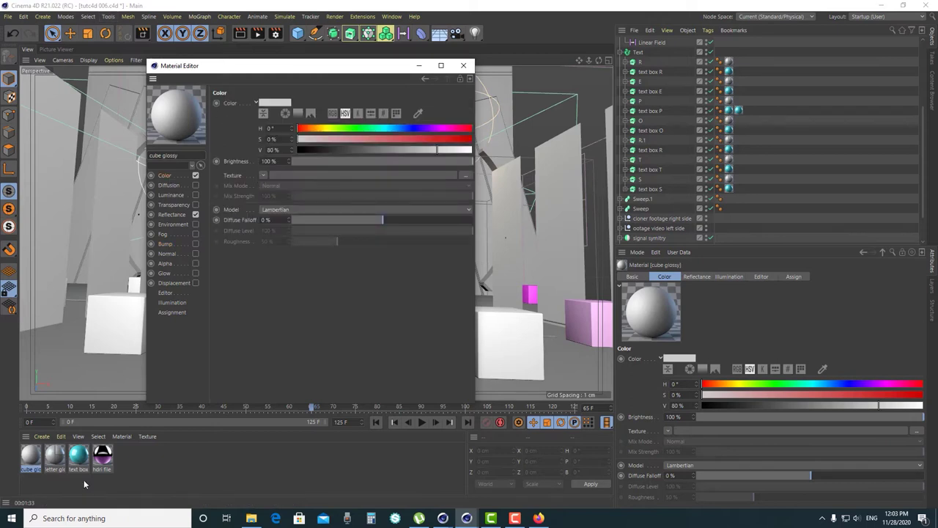
- Copy the cyan colour layer shader from the text box material's Color channel
{"action": "left_click", "coordinate": [79, 453]}
{"action": "left_click", "coordinate": [275, 201]}
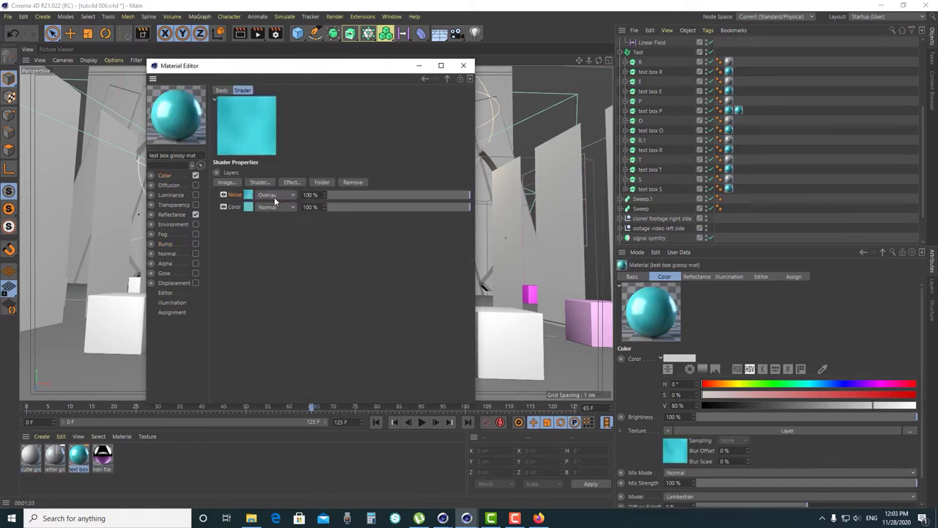
{"action": "right_click", "coordinate": [234, 208]}
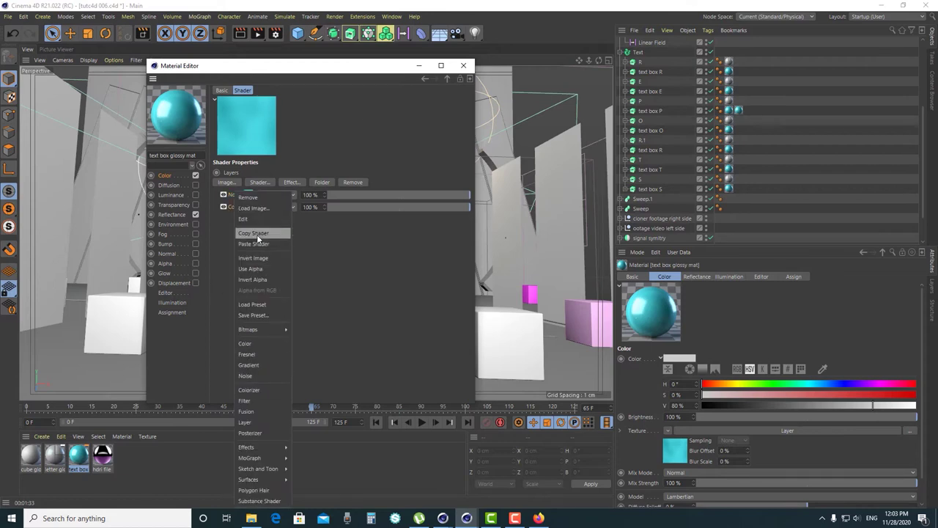
{"action": "left_click", "coordinate": [272, 232]}
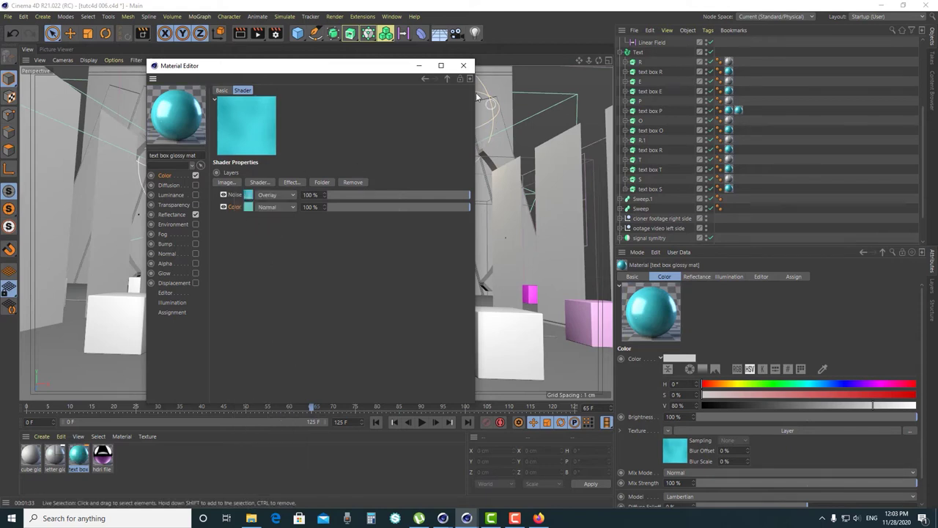
{"action": "left_click", "coordinate": [463, 65]}
{"action": "double_click", "coordinate": [37, 457]}
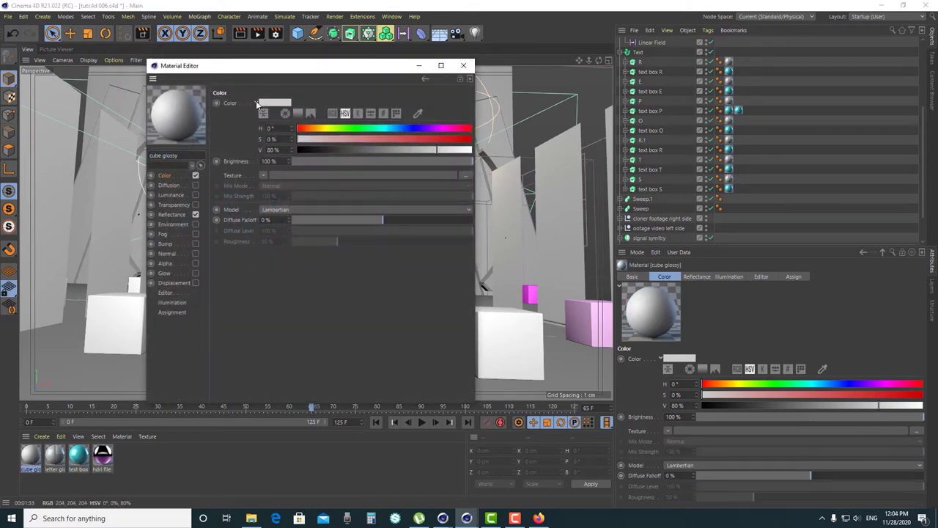
- Paste the cyan colour into cube glossy's Color and lower the red value to deepen it
{"action": "right_click", "coordinate": [244, 106]}
{"action": "left_click", "coordinate": [260, 154]}
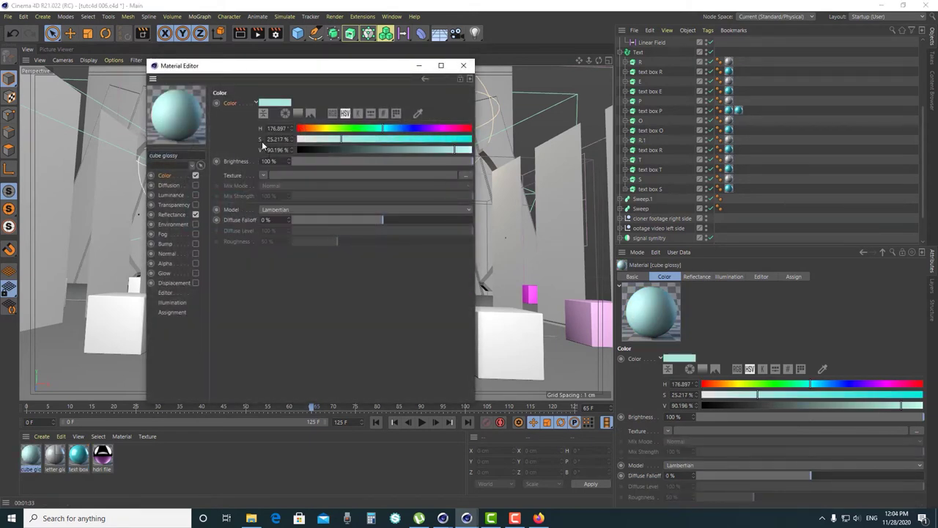
{"action": "left_click", "coordinate": [333, 112]}
{"action": "left_click_drag", "start_coordinate": [396, 65], "coordinate": [395, 104]}
{"action": "left_click_drag", "start_coordinate": [404, 169], "coordinate": [393, 169]}
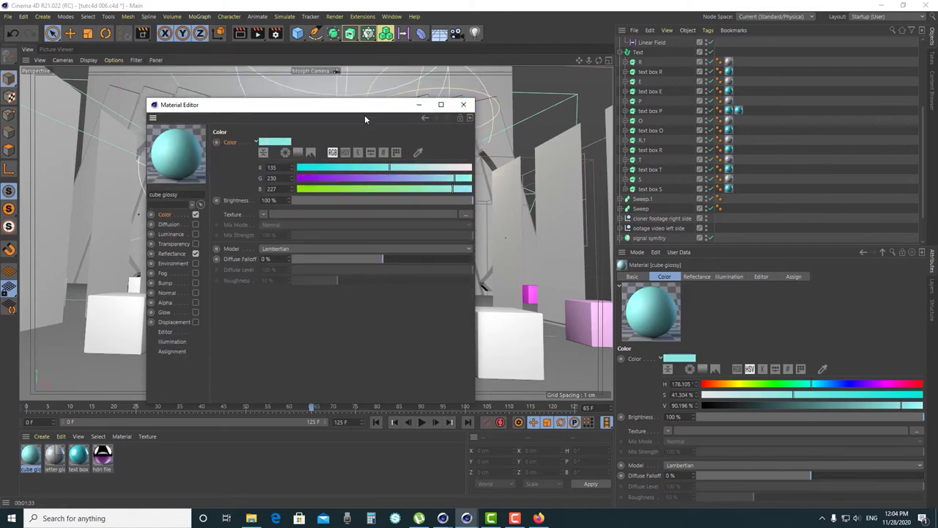
{"action": "left_click_drag", "start_coordinate": [366, 107], "coordinate": [373, 79]}
{"action": "left_click_drag", "start_coordinate": [409, 137], "coordinate": [363, 137]}
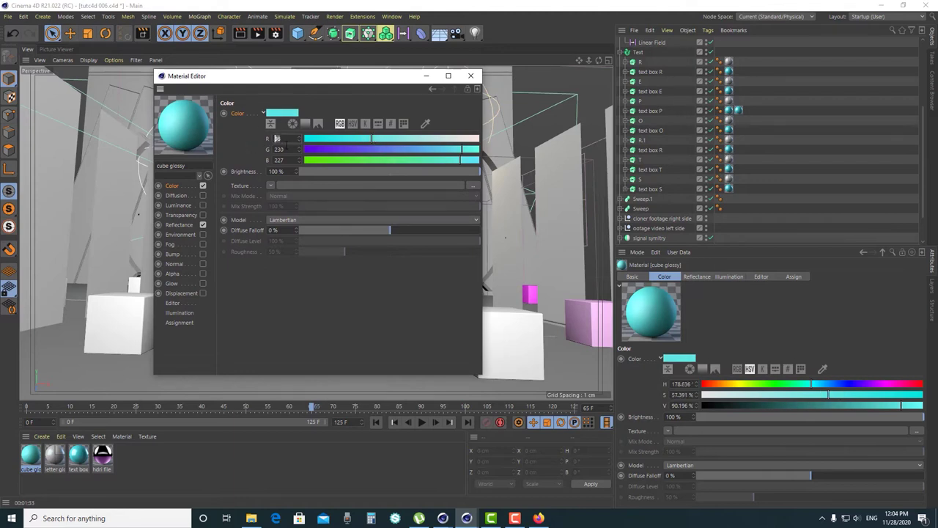
{"action": "left_click", "coordinate": [277, 160]}
- Add a Reflection (Legacy) layer with Additive attenuation, 0% roughness and 20% strength
{"action": "left_click", "coordinate": [183, 224]}
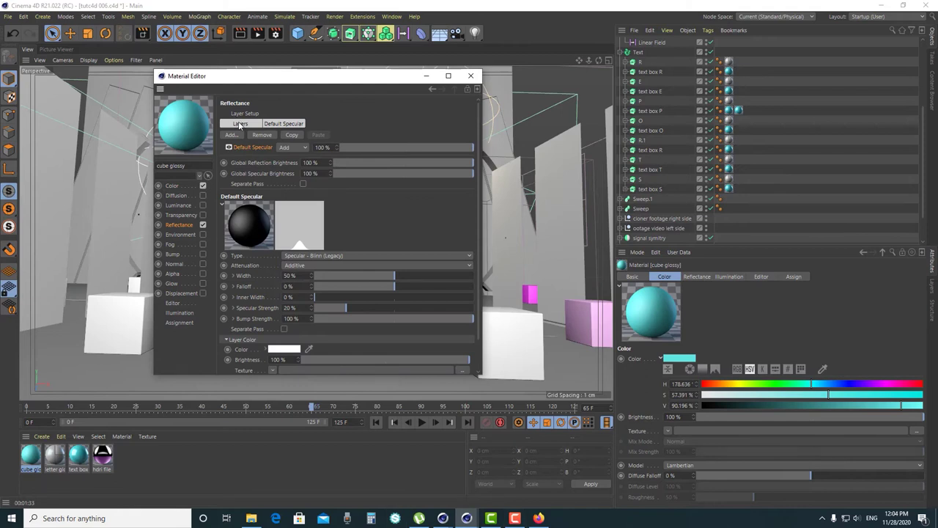
{"action": "left_click", "coordinate": [230, 134]}
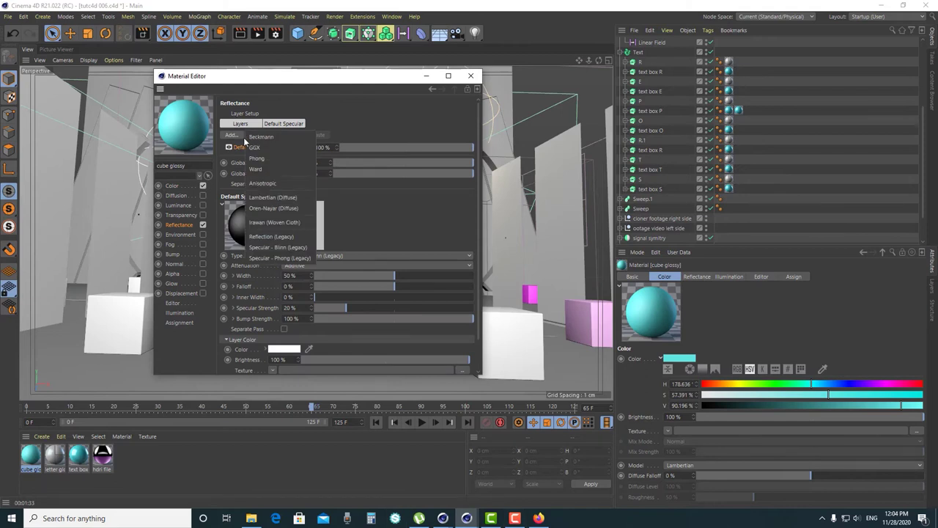
{"action": "left_click", "coordinate": [281, 236]}
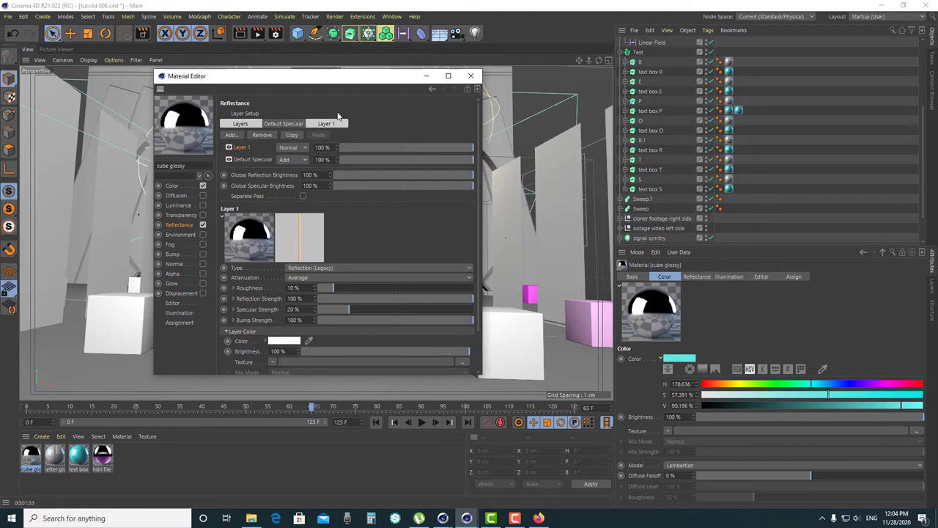
{"action": "left_click", "coordinate": [331, 125]}
{"action": "left_click_drag", "start_coordinate": [308, 76], "coordinate": [328, 67]}
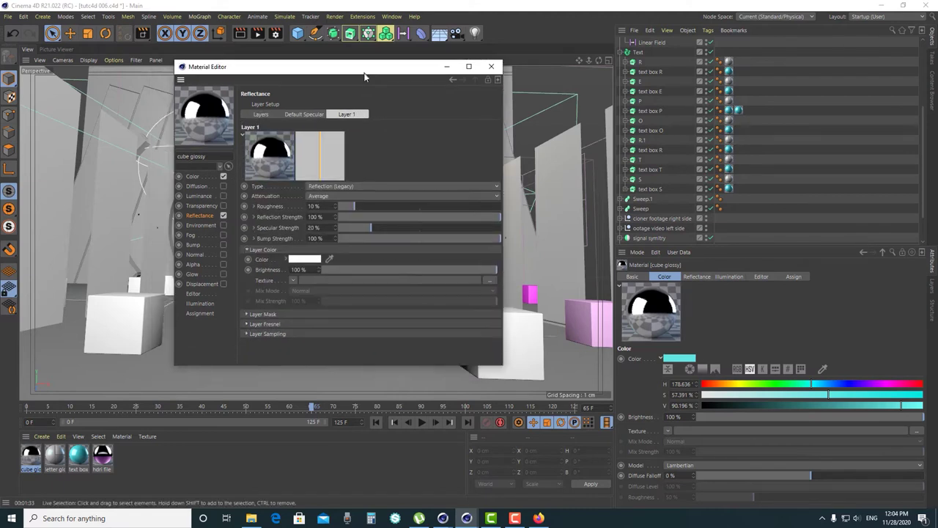
{"action": "left_click", "coordinate": [325, 195]}
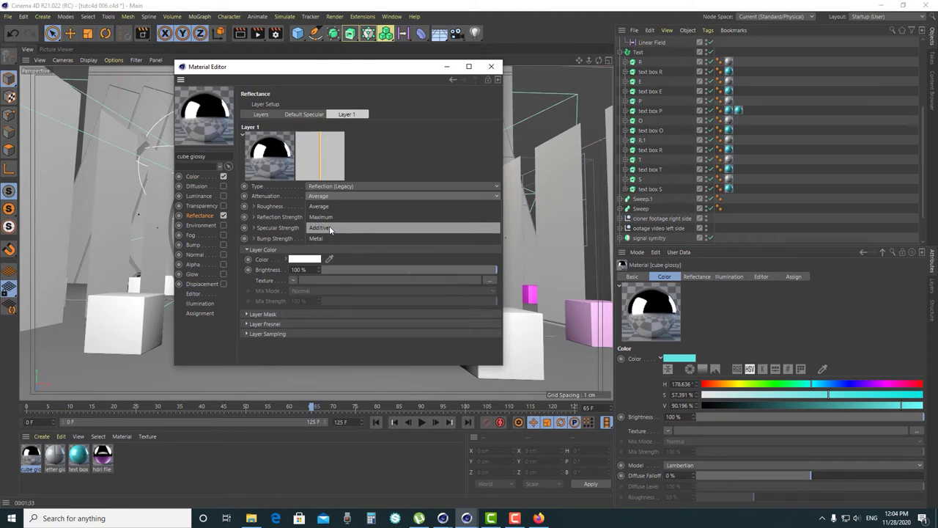
{"action": "left_click", "coordinate": [330, 230]}
{"action": "double_click", "coordinate": [314, 206]}
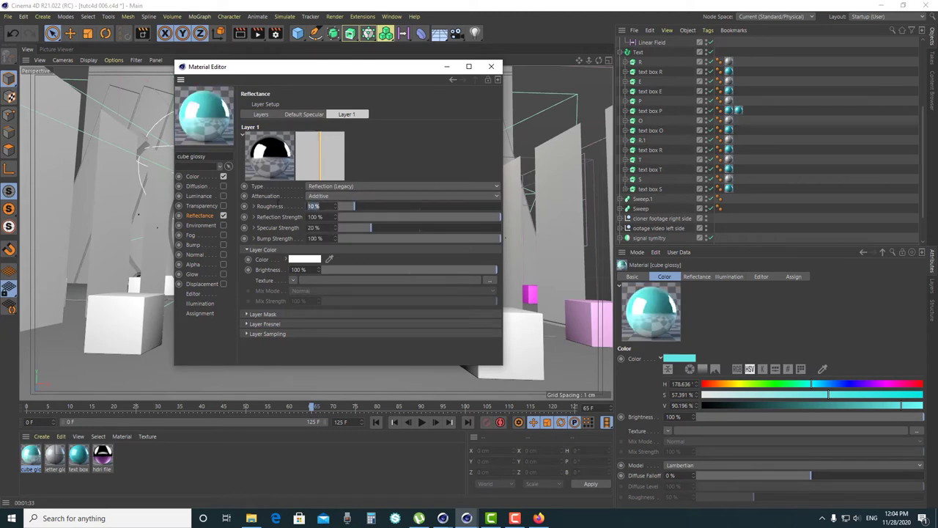
{"action": "type", "text": "0"}
{"action": "key", "text": "Return"}
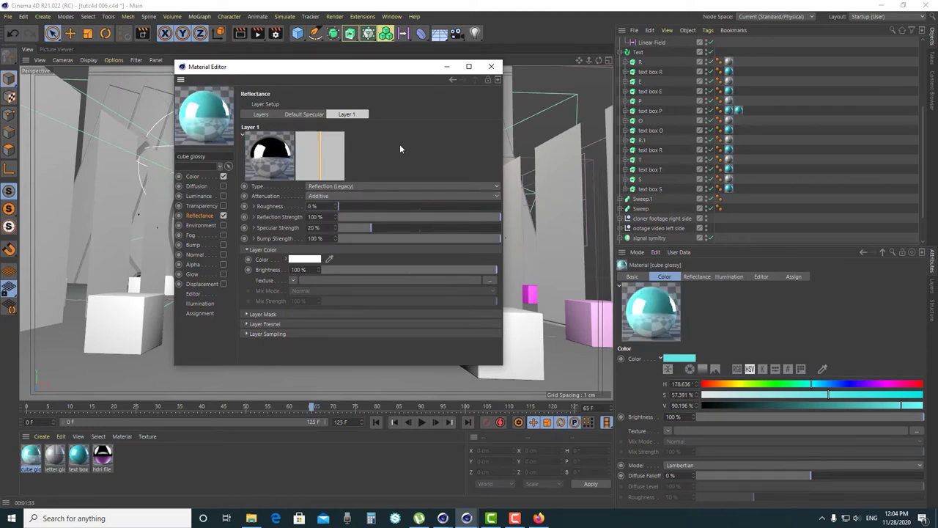
{"action": "double_click", "coordinate": [314, 217]}
{"action": "type", "text": "20"}
{"action": "key", "text": "Return"}
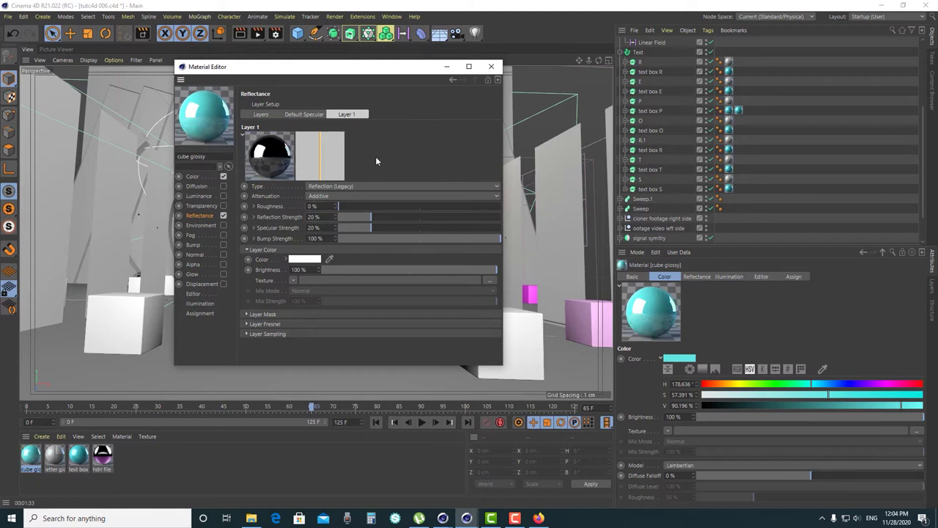
- Tint the reflection layer colour pale yellow and set its Fresnel to Conductor
{"action": "left_click", "coordinate": [304, 259]}
{"action": "left_click_drag", "start_coordinate": [285, 216], "coordinate": [451, 160]}
{"action": "left_click_drag", "start_coordinate": [572, 220], "coordinate": [550, 222]}
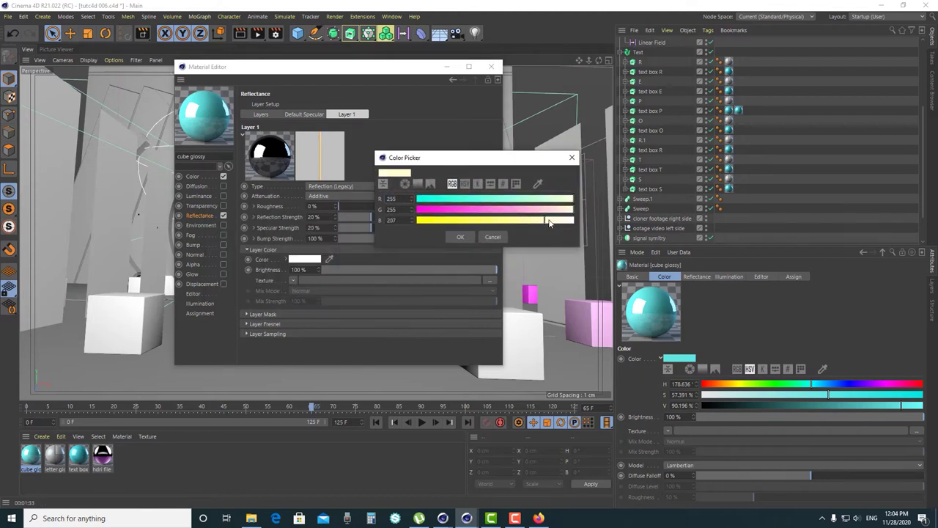
{"action": "left_click", "coordinate": [460, 236]}
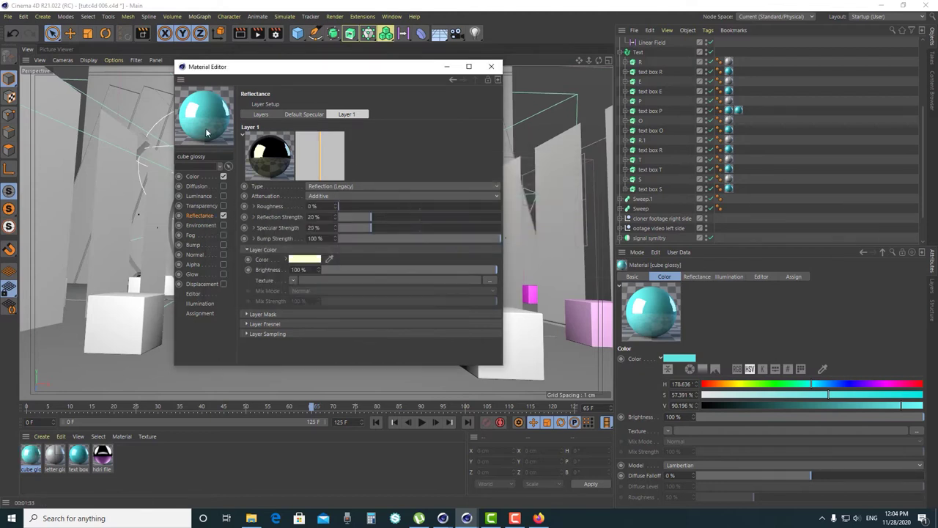
{"action": "left_click", "coordinate": [265, 324]}
{"action": "left_click", "coordinate": [307, 336]}
{"action": "left_click", "coordinate": [311, 355]}
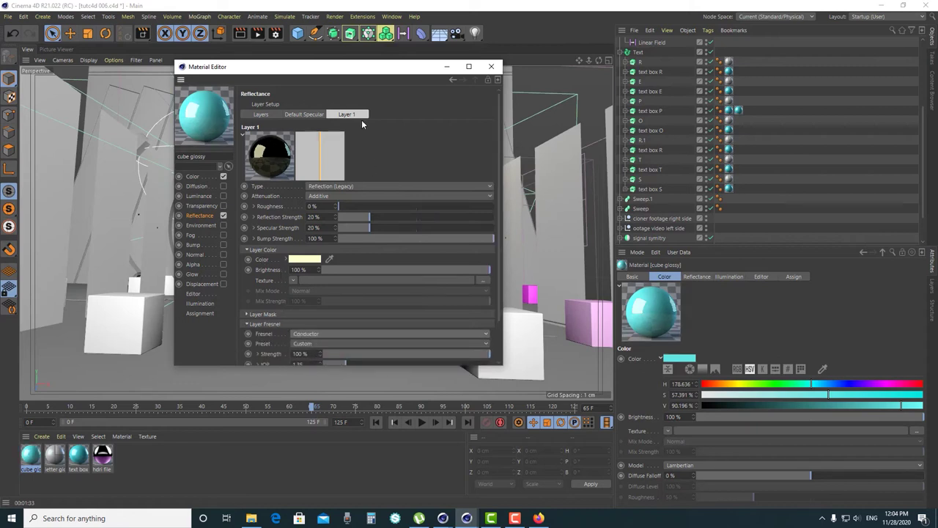
- Tighten the Default Specular highlight: narrower width, higher falloff, strength 63%
{"action": "left_click", "coordinate": [304, 114]}
{"action": "left_click", "coordinate": [402, 206]}
{"action": "left_click", "coordinate": [428, 218]}
{"action": "left_click_drag", "start_coordinate": [383, 235], "coordinate": [412, 240]}
{"action": "mouse_move", "coordinate": [402, 206]}
{"action": "left_mouse_down"}
{"action": "mouse_move", "coordinate": [395, 207]}
{"action": "mouse_move", "coordinate": [410, 218]}
{"action": "left_mouse_up"}
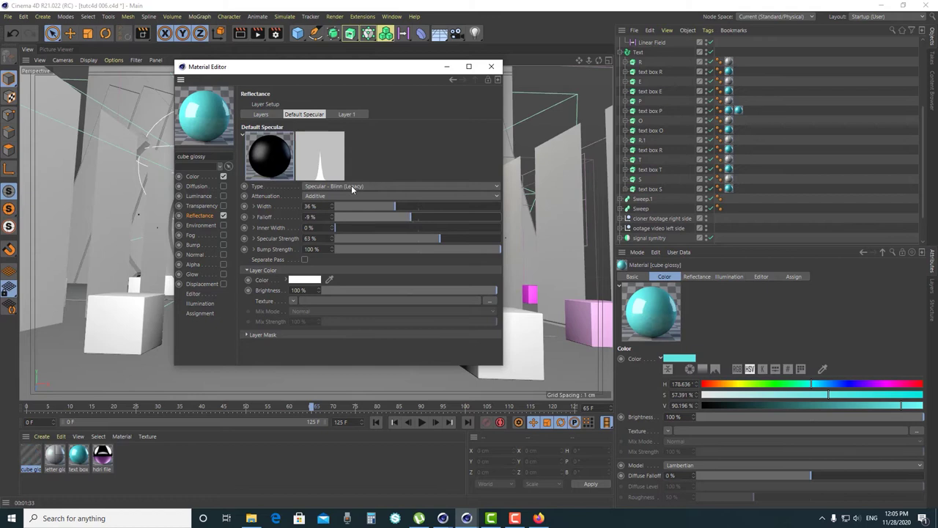
- Set the Default Specular layer colour to pale cyan
{"action": "left_click", "coordinate": [321, 280]}
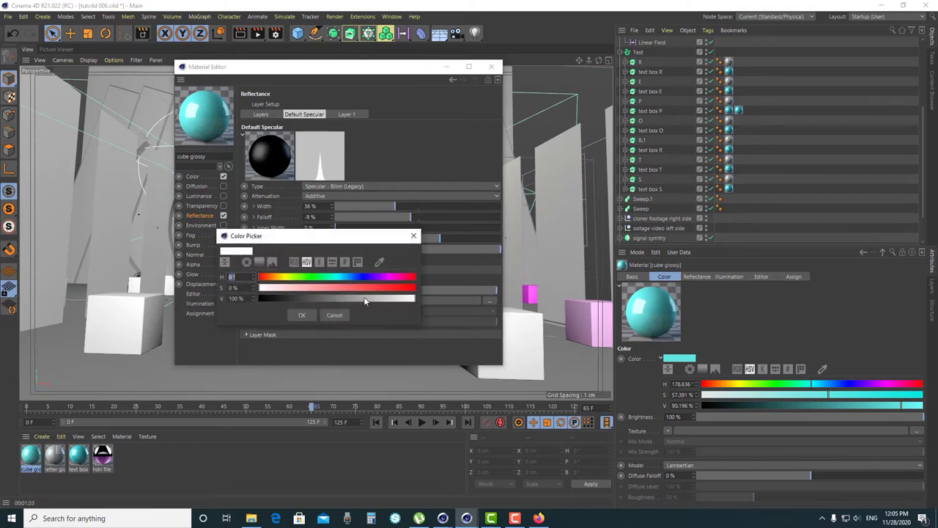
{"action": "left_click", "coordinate": [261, 264]}
{"action": "left_click_drag", "start_coordinate": [329, 284], "coordinate": [326, 319]}
{"action": "left_click", "coordinate": [237, 275]}
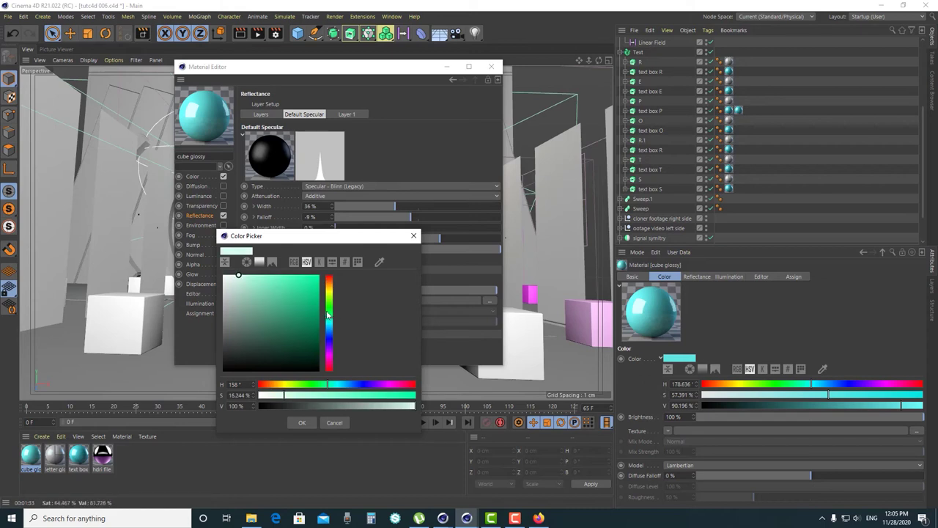
{"action": "left_click", "coordinate": [302, 422]}
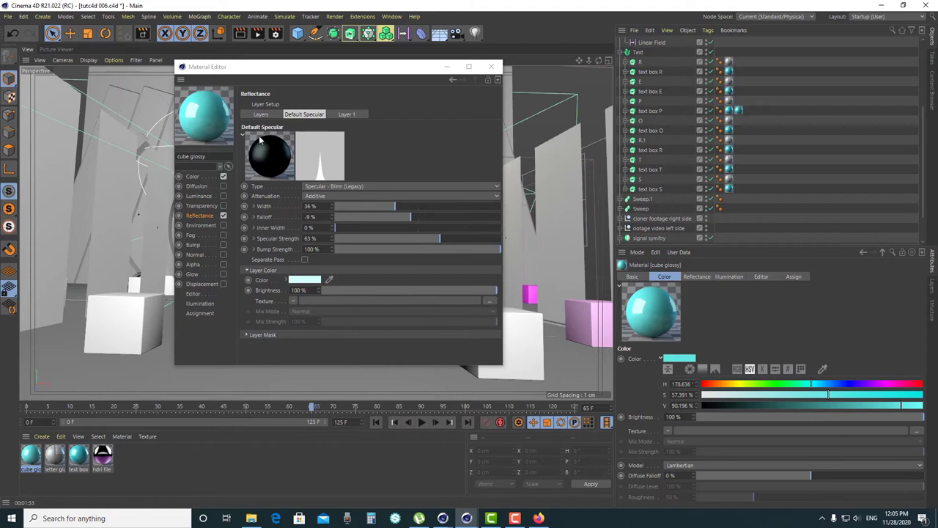
- Move Layer 1 below Default Specular, set Default Specular strength to 80%, and close the editor
{"action": "left_click", "coordinate": [258, 115]}
{"action": "mouse_move", "coordinate": [257, 140]}
{"action": "left_mouse_down"}
{"action": "mouse_move", "coordinate": [268, 165]}
{"action": "mouse_move", "coordinate": [265, 156]}
{"action": "left_mouse_up"}
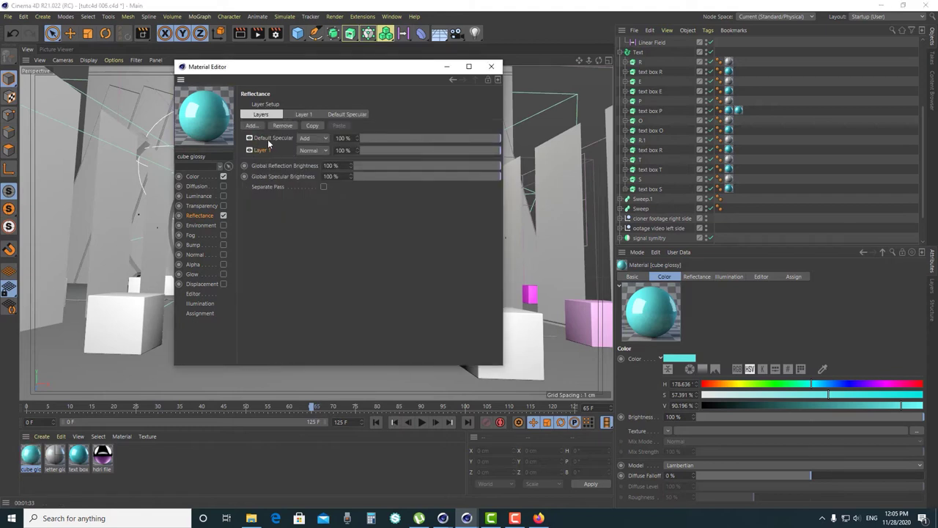
{"action": "double_click", "coordinate": [342, 138]}
{"action": "type", "text": "80"}
{"action": "key", "text": "Return"}
{"action": "left_click", "coordinate": [303, 114]}
{"action": "left_click", "coordinate": [337, 114]}
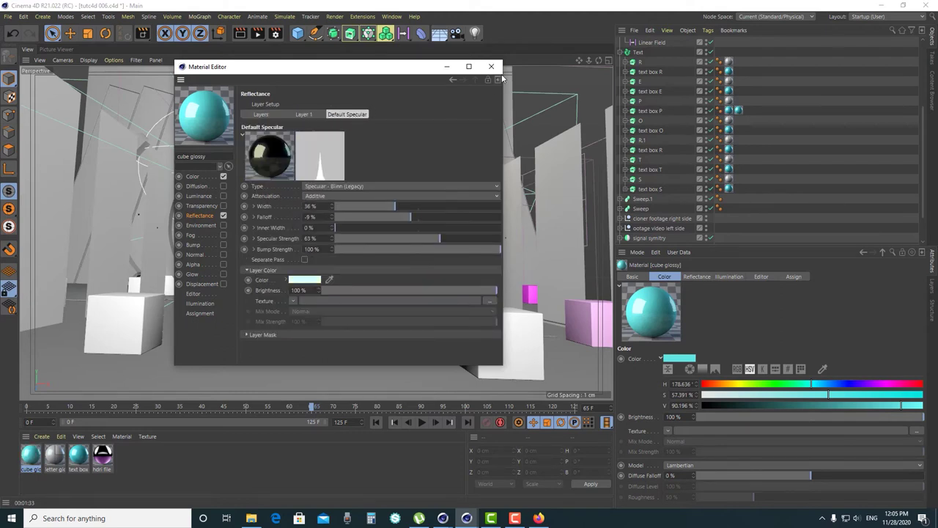
{"action": "left_click", "coordinate": [491, 66]}
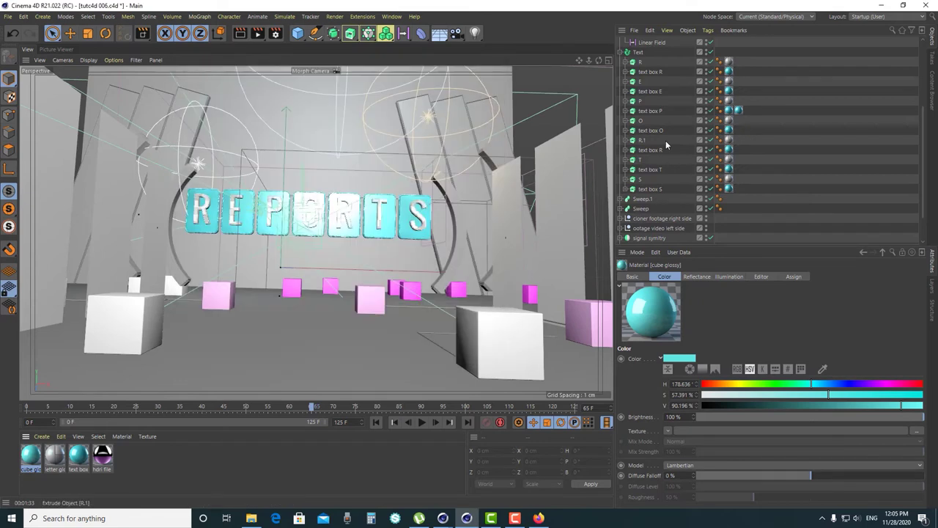
- Switch from the Morph Camera to the editor view and zoom in on the floor cubes
{"action": "scroll", "coordinate": [665, 144], "scroll_direction": "up", "scroll_amount": 4}
{"action": "left_click", "coordinate": [715, 102]}
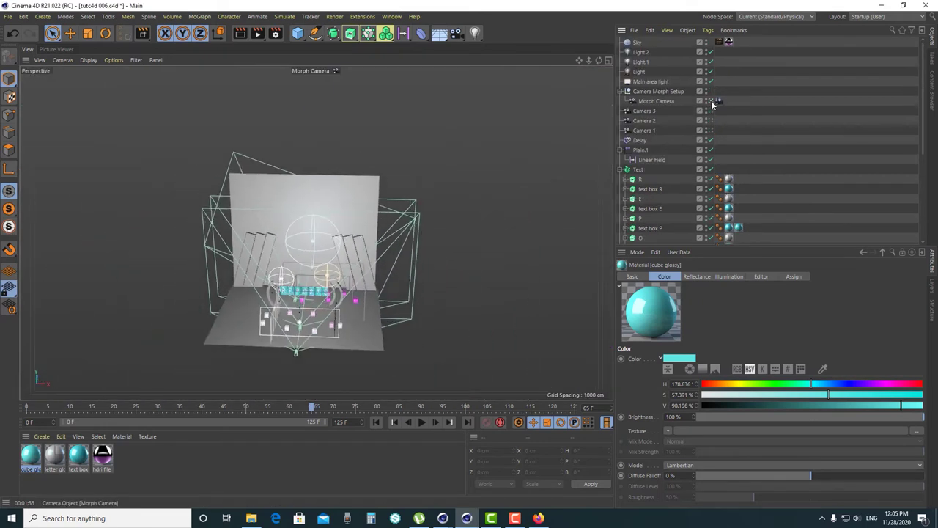
{"action": "scroll", "coordinate": [328, 322], "scroll_direction": "up", "scroll_amount": 6}
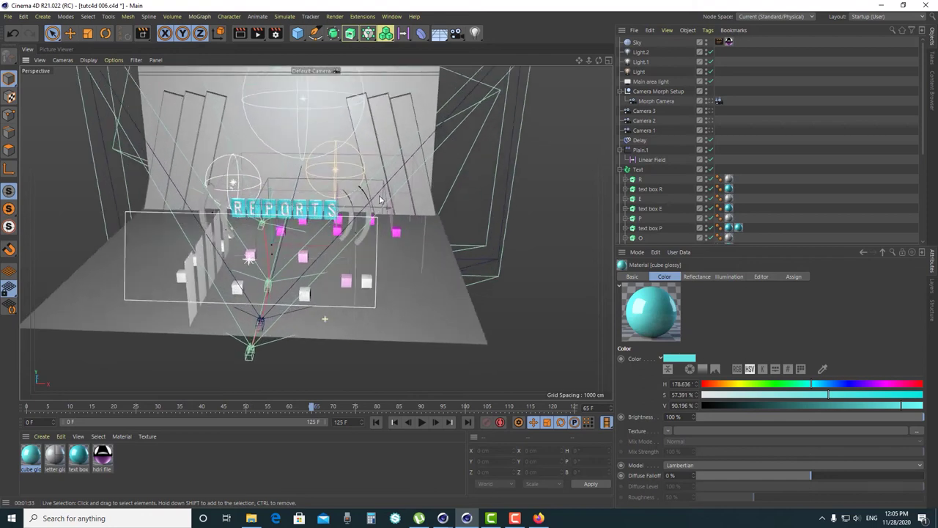
{"action": "scroll", "coordinate": [327, 273], "scroll_direction": "up", "scroll_amount": 5}
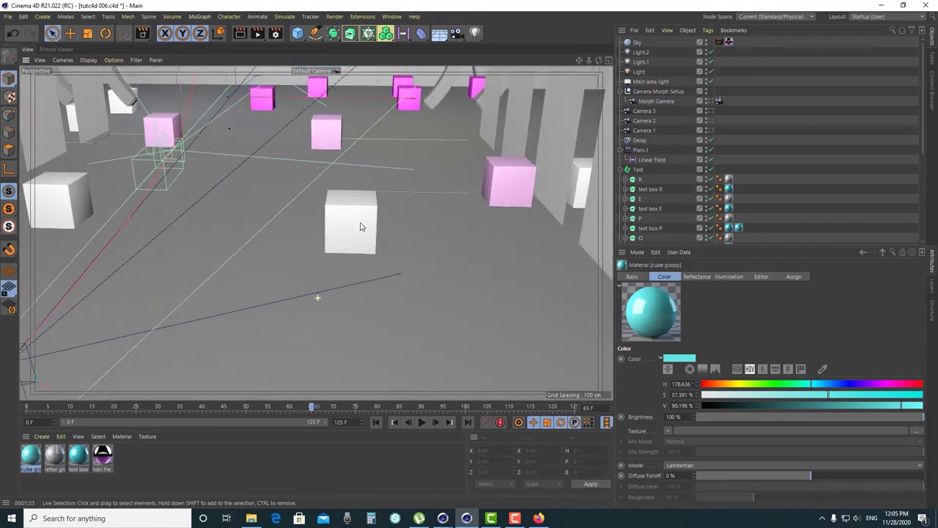
{"action": "scroll", "coordinate": [360, 225], "scroll_direction": "down", "scroll_amount": 2}
{"action": "scroll", "coordinate": [363, 232], "scroll_direction": "down", "scroll_amount": 2}
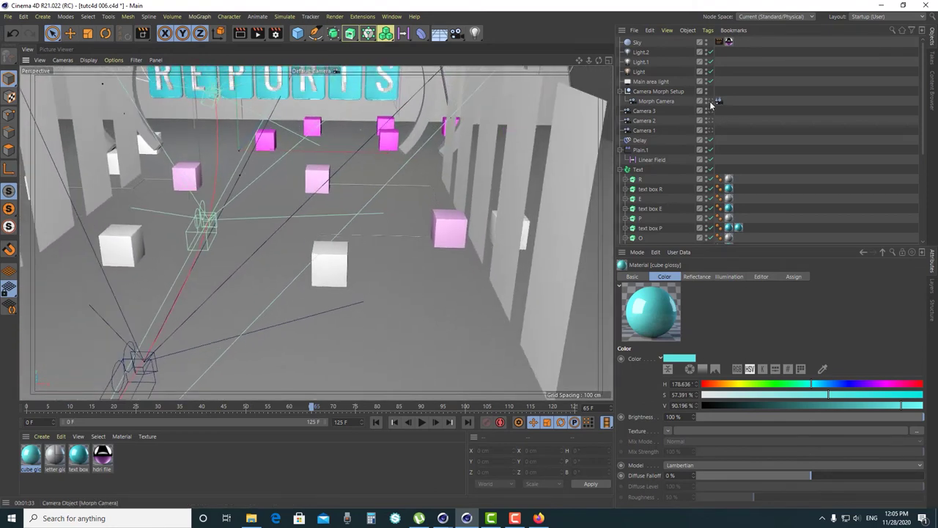
{"action": "left_click", "coordinate": [718, 100]}
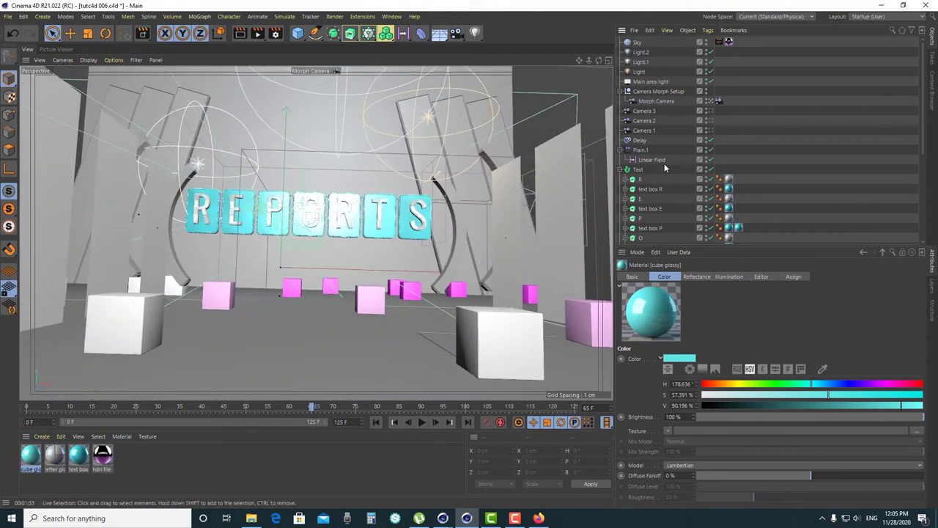
{"action": "left_click", "coordinate": [718, 101]}
{"action": "left_click", "coordinate": [718, 101]}
{"action": "left_click", "coordinate": [717, 101]}
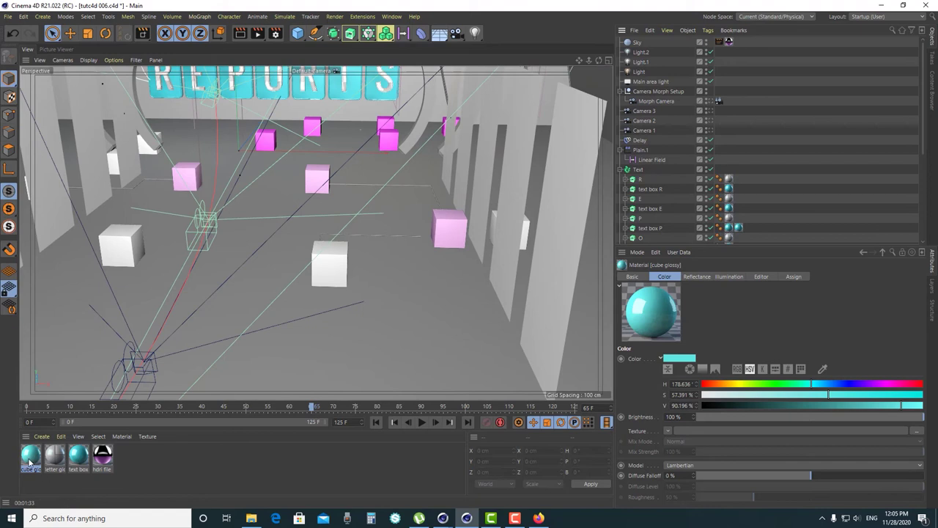
- Put cube glossy on a white floor cube, reframe the view, and create a new blank material
{"action": "left_click_drag", "start_coordinate": [355, 260], "coordinate": [359, 259]}
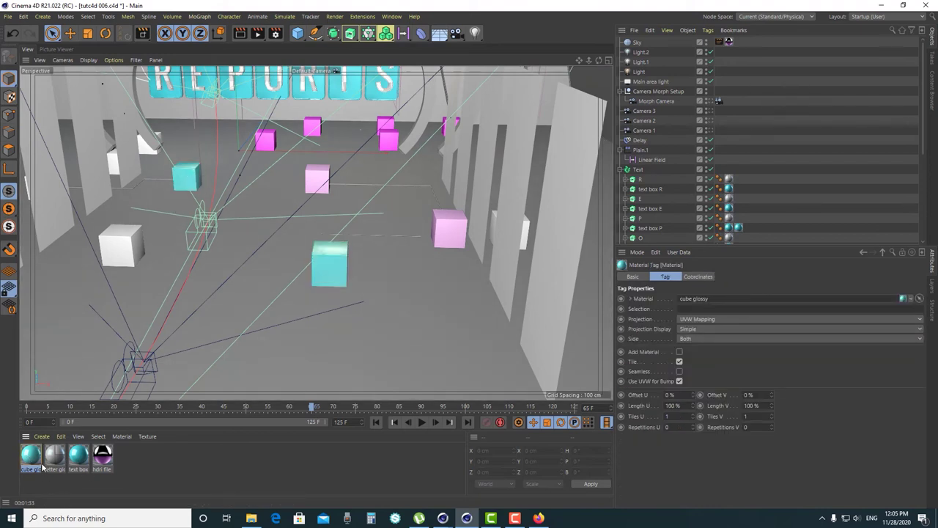
{"action": "left_click_drag", "start_coordinate": [394, 140], "coordinate": [261, 272], "text": "alt"}
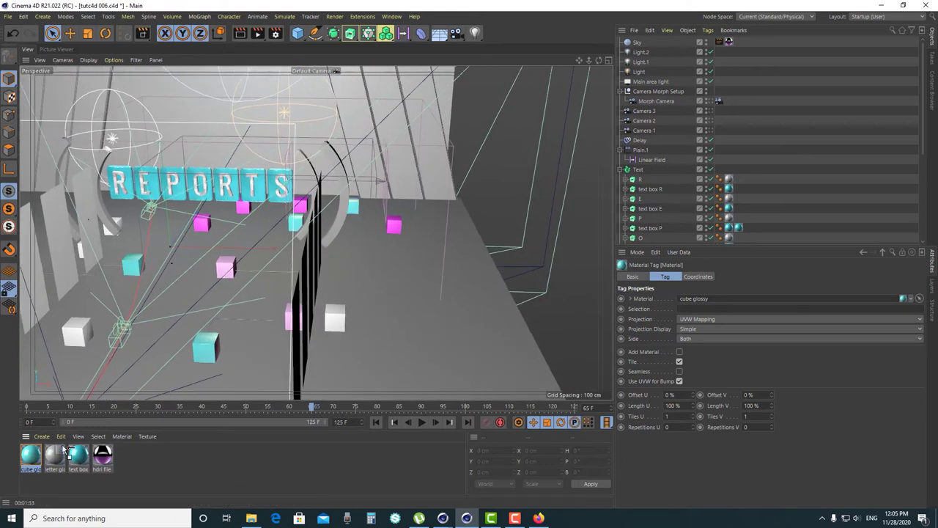
{"action": "key", "text": "ctrl+shift+z"}
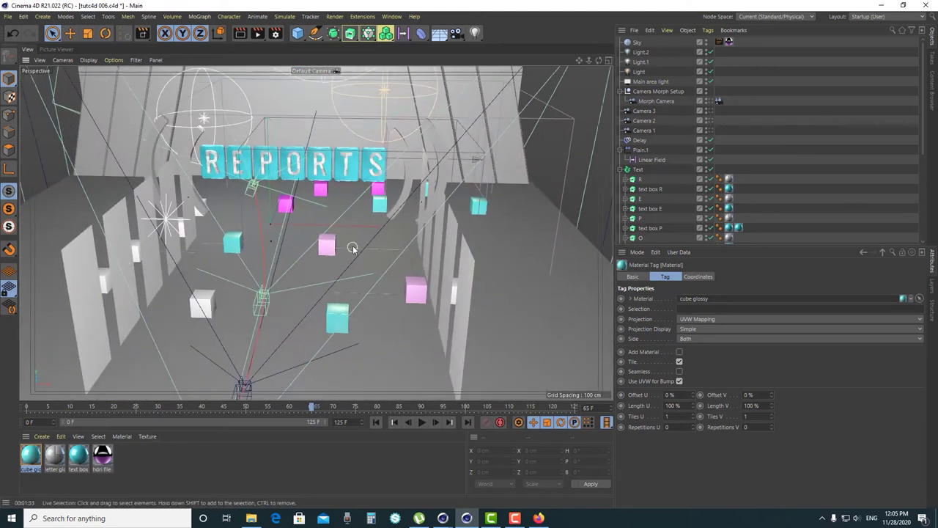
{"action": "right_click_drag", "start_coordinate": [279, 329], "coordinate": [305, 295], "text": "alt"}
{"action": "key", "text": "ctrl+shift+z"}
{"action": "key", "text": "ctrl+shift+z"}
{"action": "key", "text": "ctrl+shift+z"}
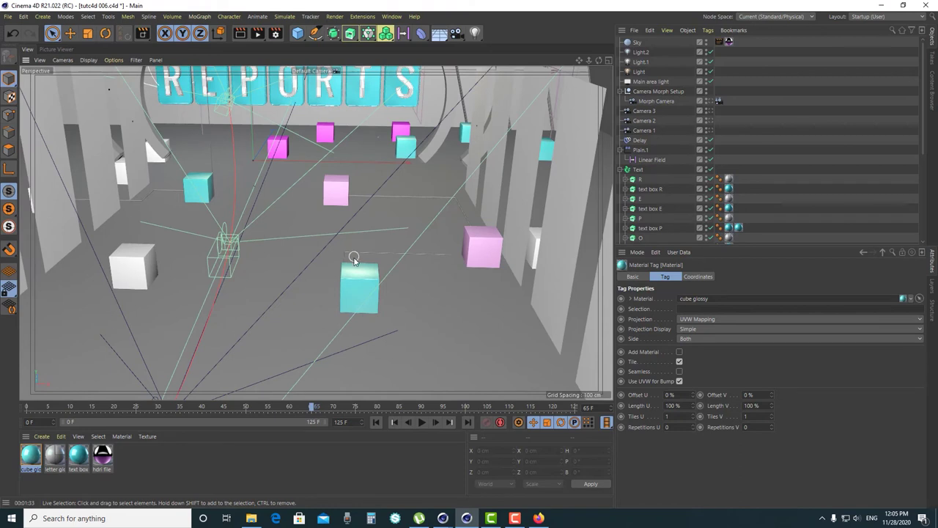
{"action": "double_click", "coordinate": [170, 452]}
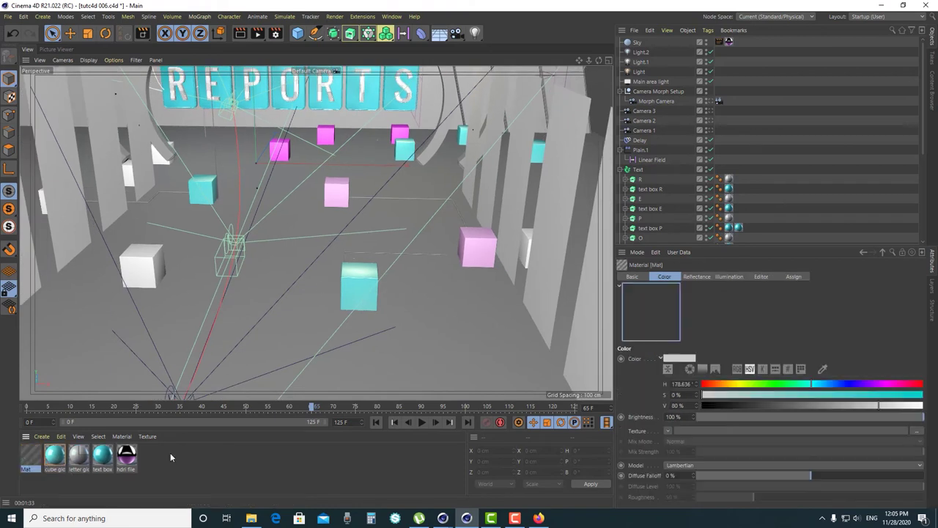
- Rename the new material to 'cube glass', enable Transparency, and set refraction to 1.4
{"action": "double_click", "coordinate": [28, 454]}
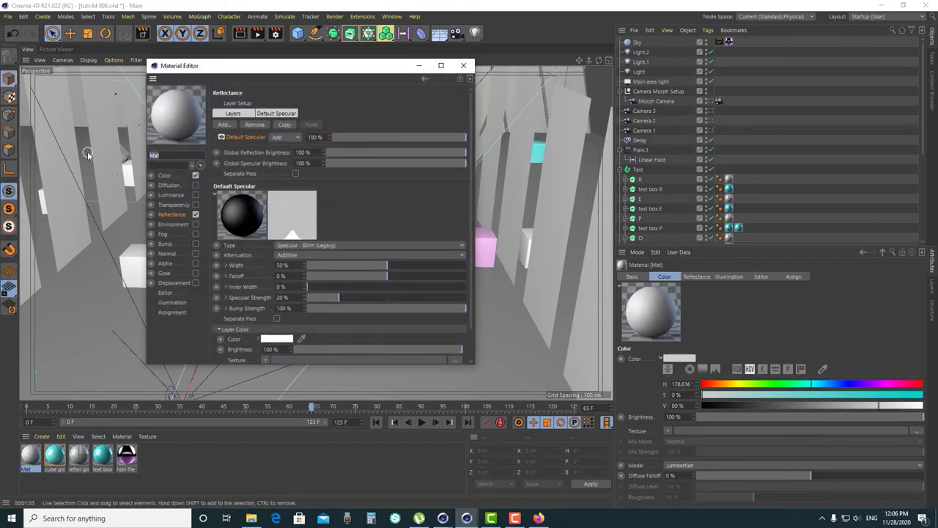
{"action": "type", "text": "cube g"}
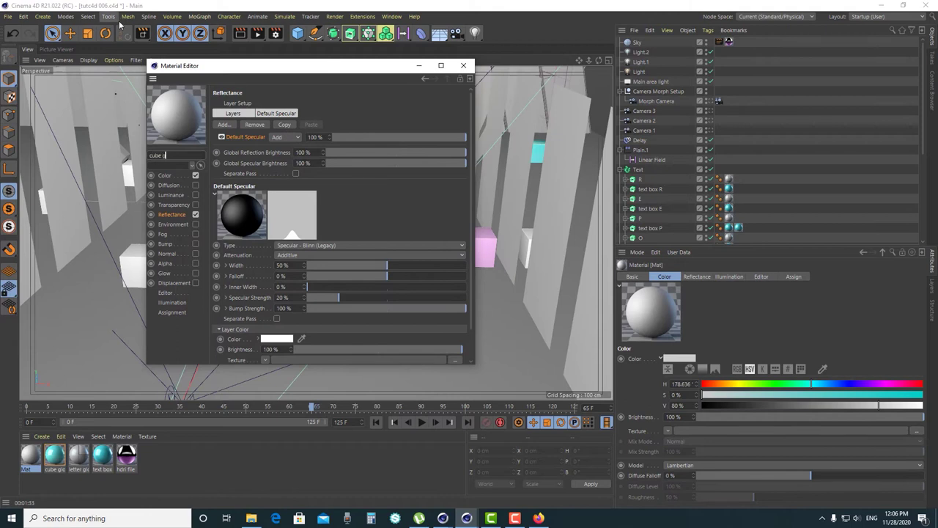
{"action": "type", "text": "lass"}
{"action": "key", "text": "Return"}
{"action": "left_click", "coordinate": [165, 175]}
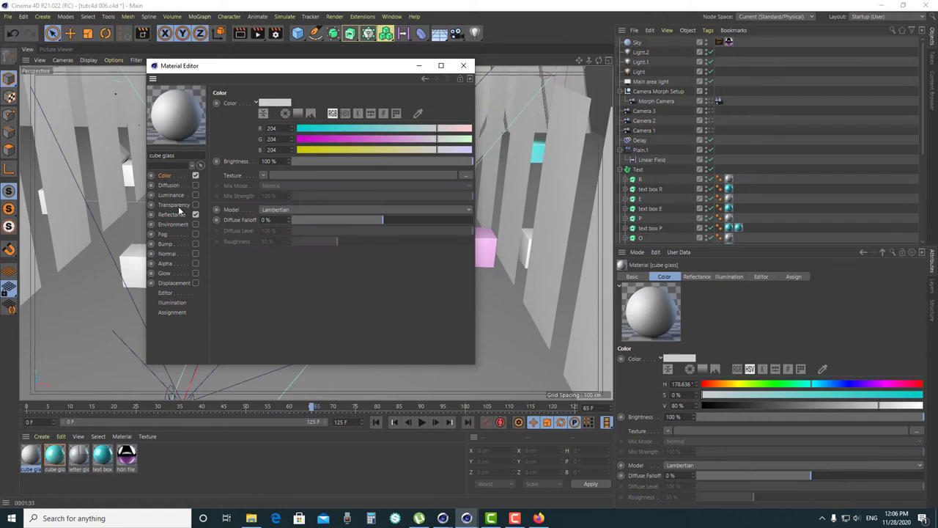
{"action": "left_click", "coordinate": [169, 204]}
{"action": "left_click", "coordinate": [195, 204]}
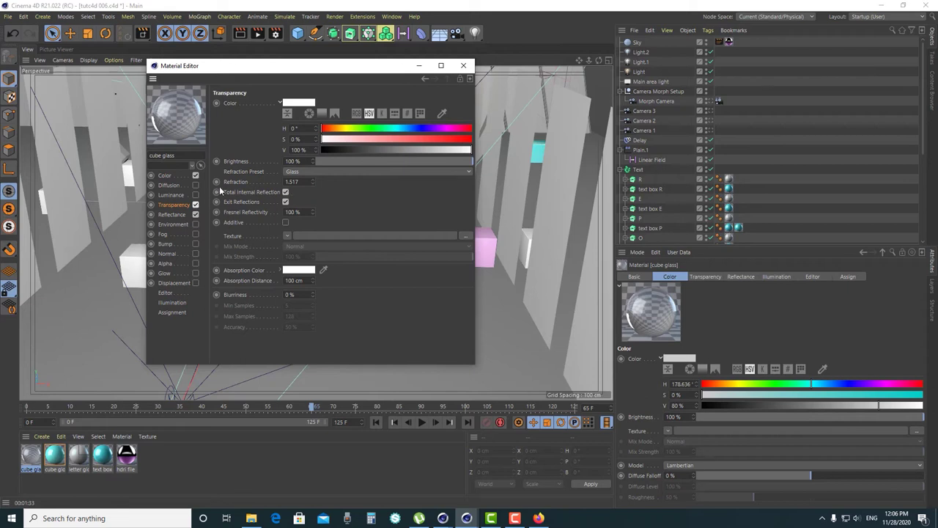
{"action": "left_click", "coordinate": [287, 182]}
{"action": "type", "text": "1.4"}
{"action": "key", "text": "Return"}
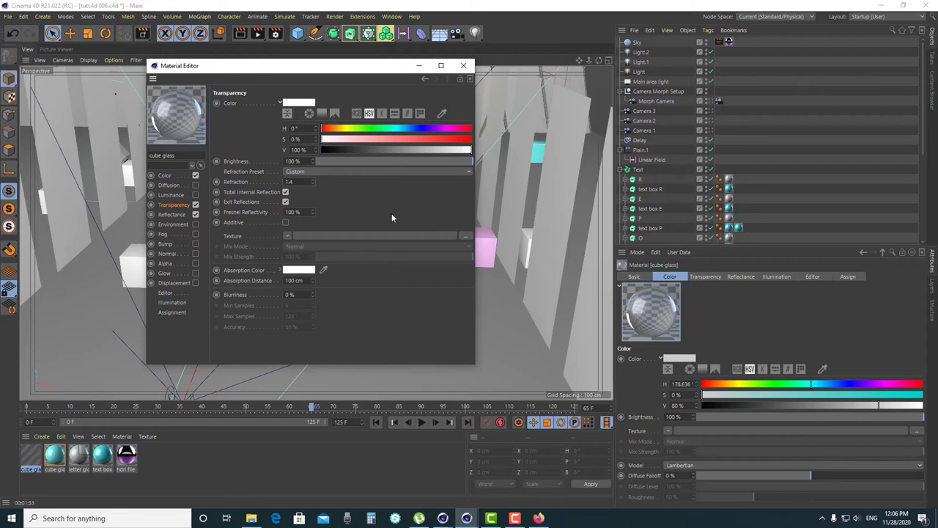
- Give the transparency a light cyan (hue 178°) absorption colour and 20 cm absorption distance
{"action": "left_click", "coordinate": [300, 270]}
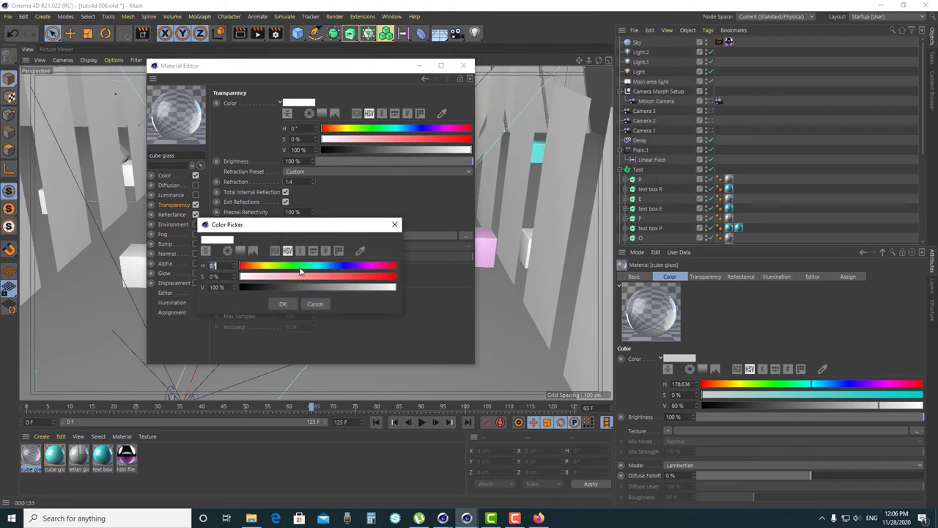
{"action": "left_click_drag", "start_coordinate": [286, 227], "coordinate": [464, 122]}
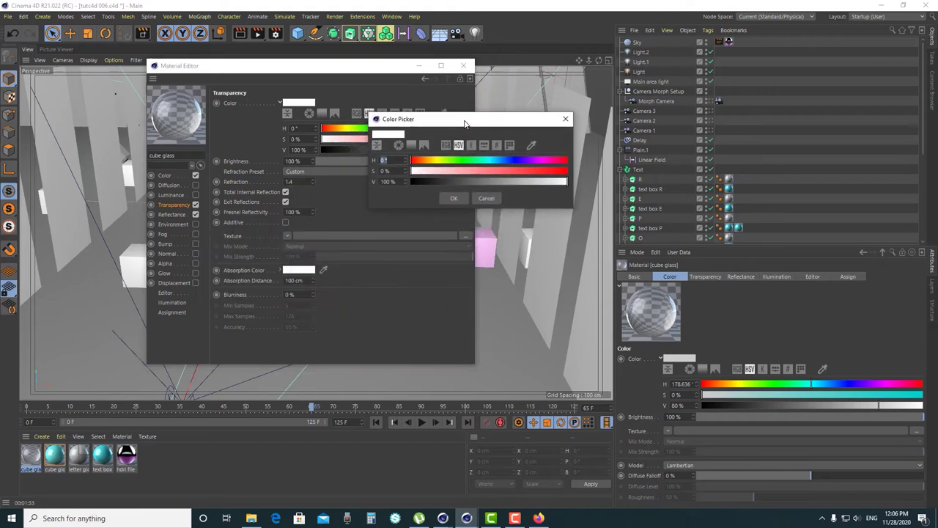
{"action": "left_click", "coordinate": [411, 145]}
{"action": "left_click", "coordinate": [482, 204]}
{"action": "left_click", "coordinate": [481, 209]}
{"action": "left_click", "coordinate": [417, 164]}
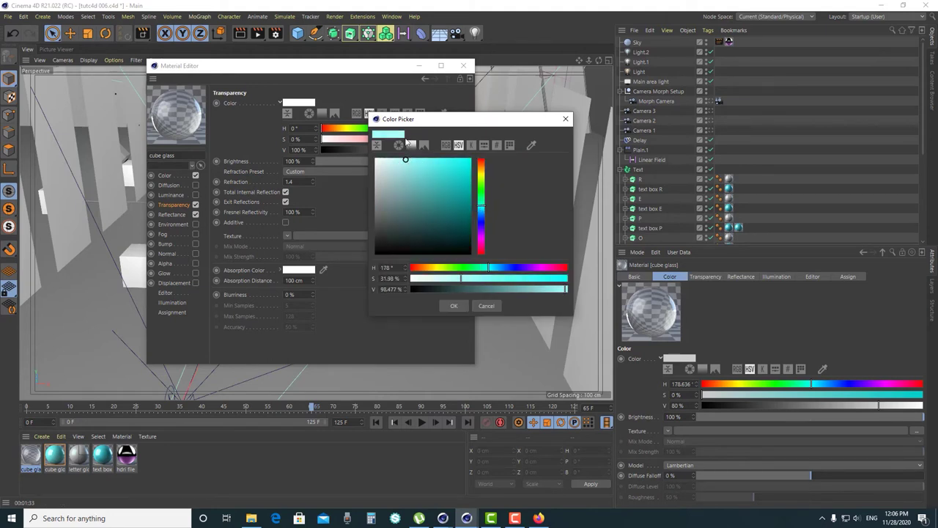
{"action": "left_click", "coordinate": [453, 306]}
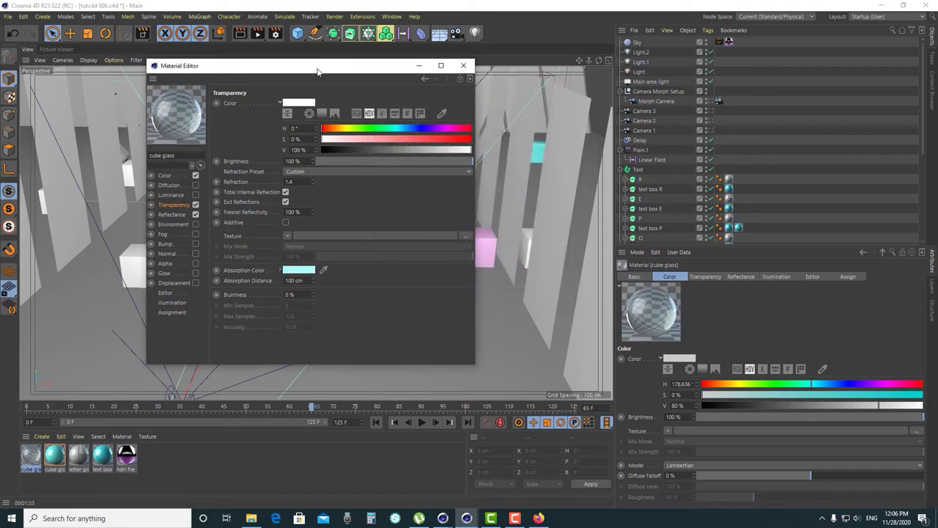
{"action": "left_click_drag", "start_coordinate": [317, 66], "coordinate": [474, 74]}
{"action": "left_click", "coordinate": [442, 287]}
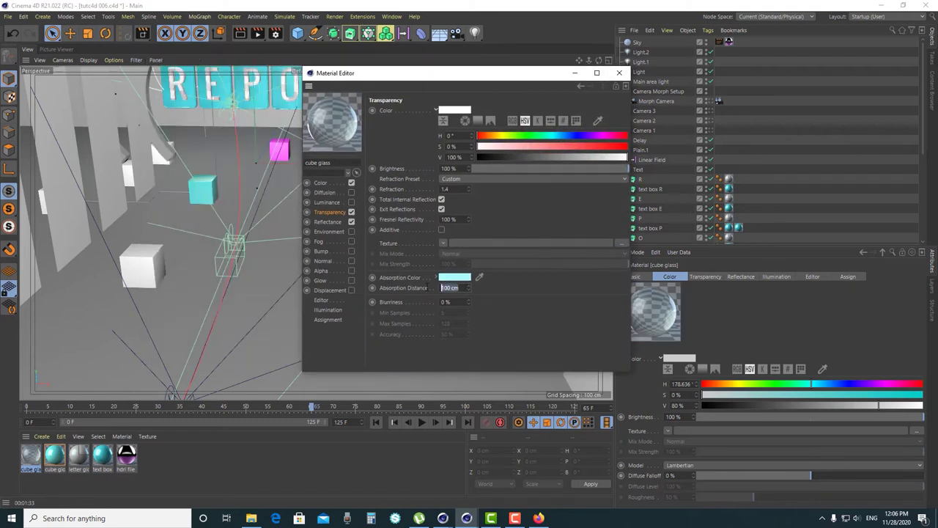
{"action": "type", "text": "20"}
{"action": "key", "text": "Return"}
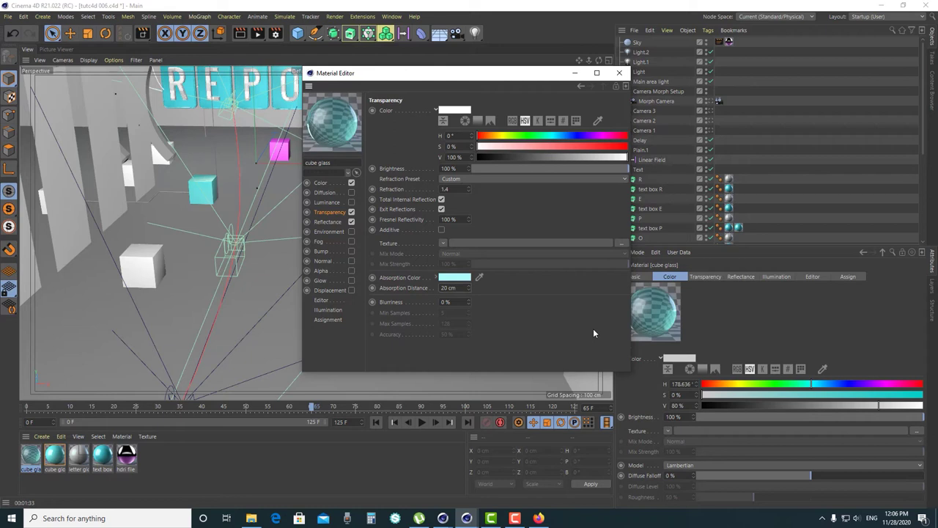
{"action": "left_click_drag", "start_coordinate": [420, 75], "coordinate": [475, 58]}
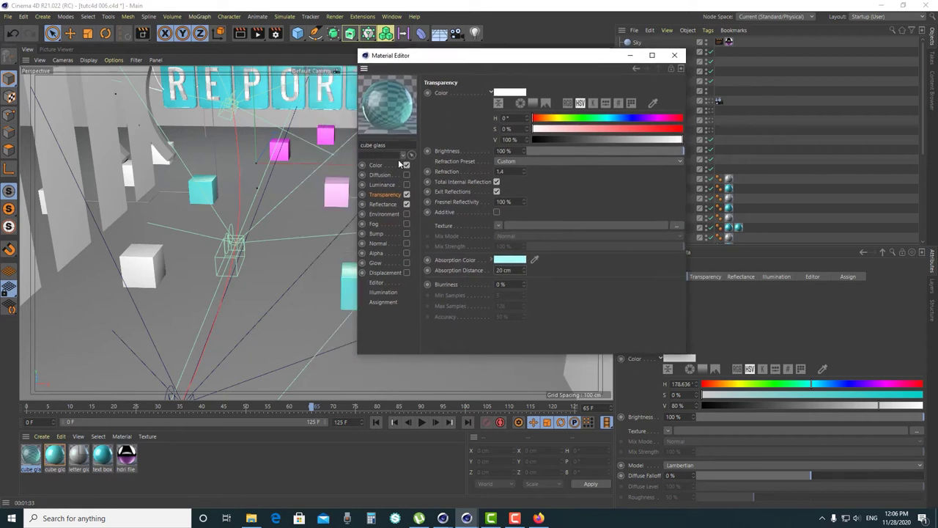
{"action": "left_click", "coordinate": [384, 203]}
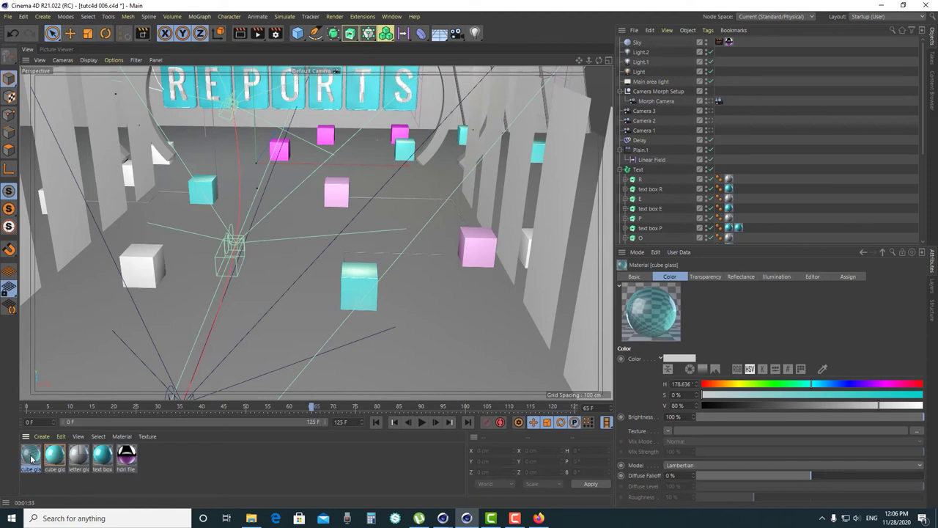
- Drag the cube glass material onto two white floor cubes in the viewport
{"action": "left_click_drag", "start_coordinate": [106, 319], "coordinate": [140, 267]}
{"action": "left_click_drag", "start_coordinate": [31, 455], "coordinate": [329, 199]}
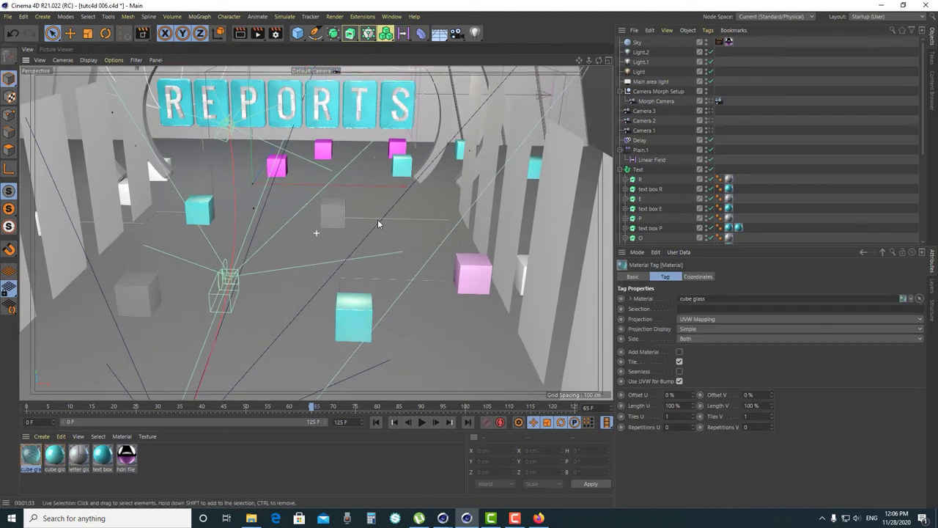
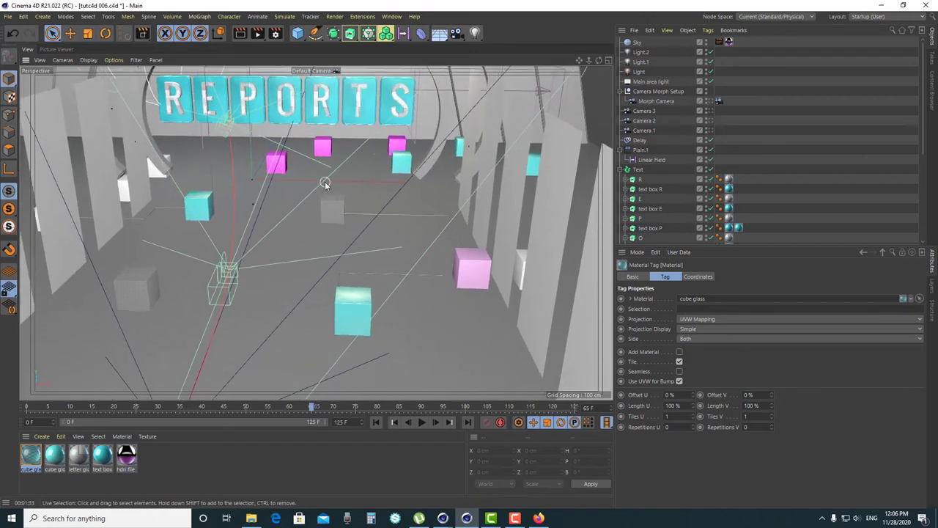
- Create a new material named 'cube metal'
{"action": "left_click_drag", "start_coordinate": [325, 184], "coordinate": [332, 214], "text": "alt"}
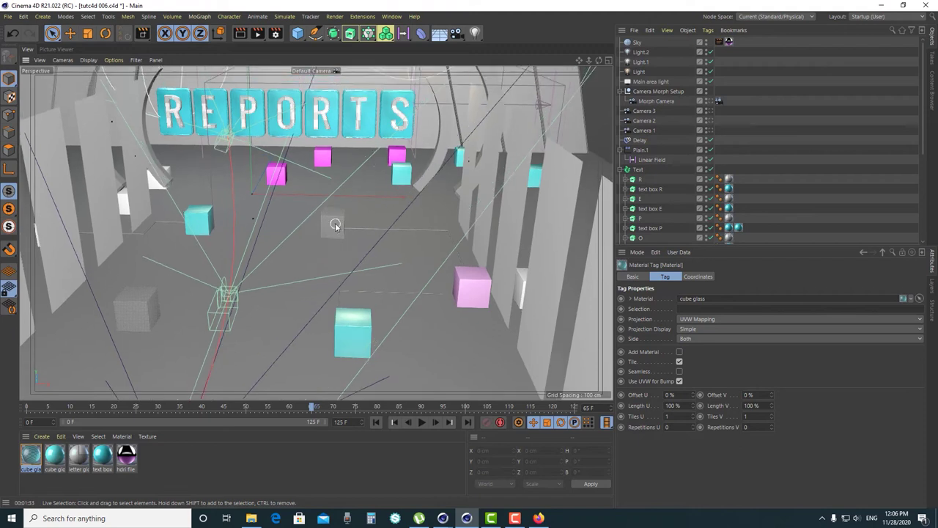
{"action": "mouse_move", "coordinate": [337, 212]}
{"action": "left_mouse_down", "text": "alt"}
{"action": "mouse_move", "coordinate": [331, 225]}
{"action": "mouse_move", "coordinate": [340, 214]}
{"action": "left_mouse_up", "text": "alt"}
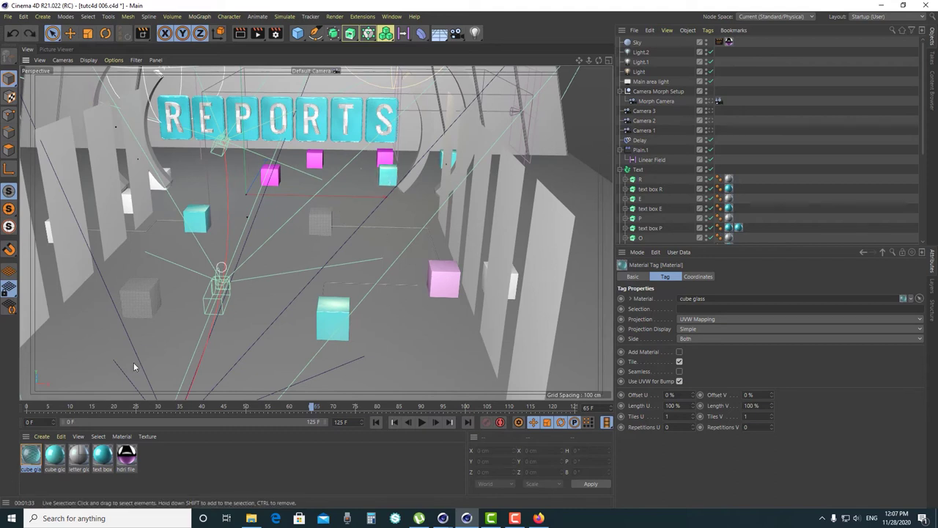
{"action": "left_click", "coordinate": [176, 459]}
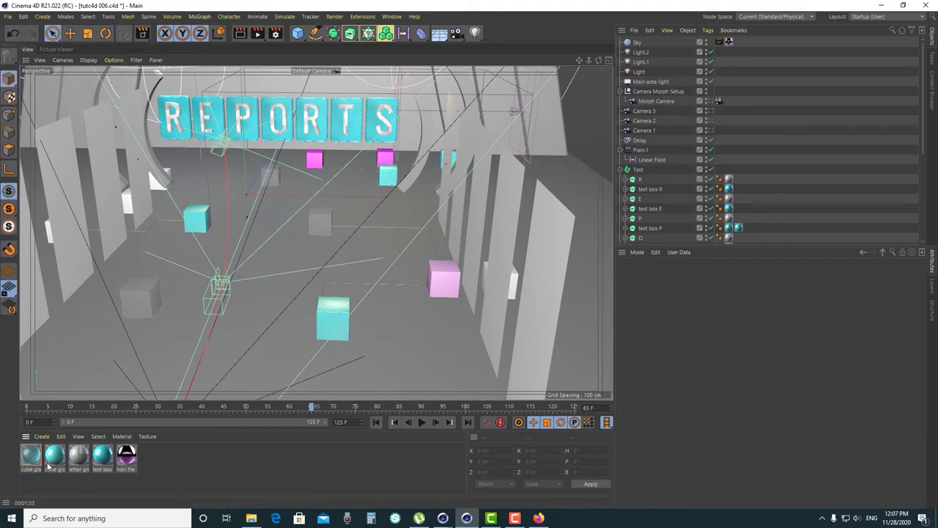
{"action": "double_click", "coordinate": [179, 455]}
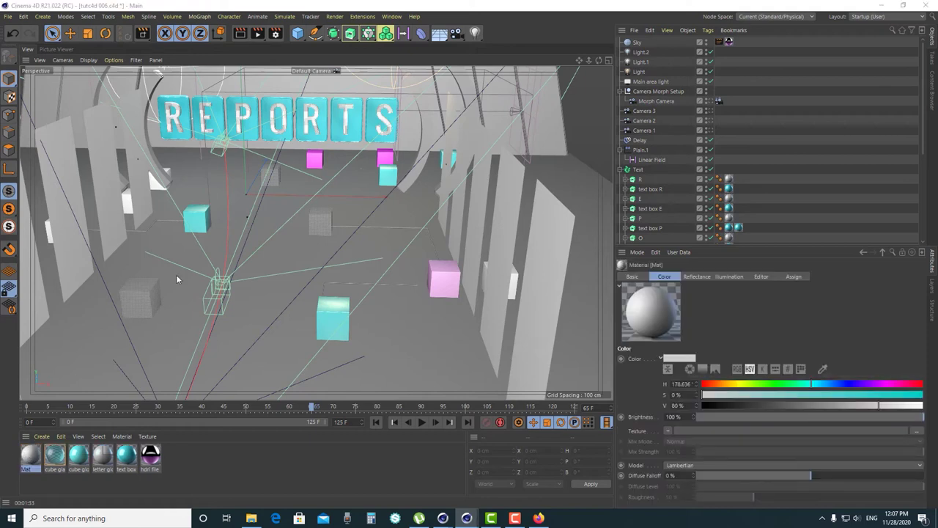
{"action": "type", "text": "cube metal"}
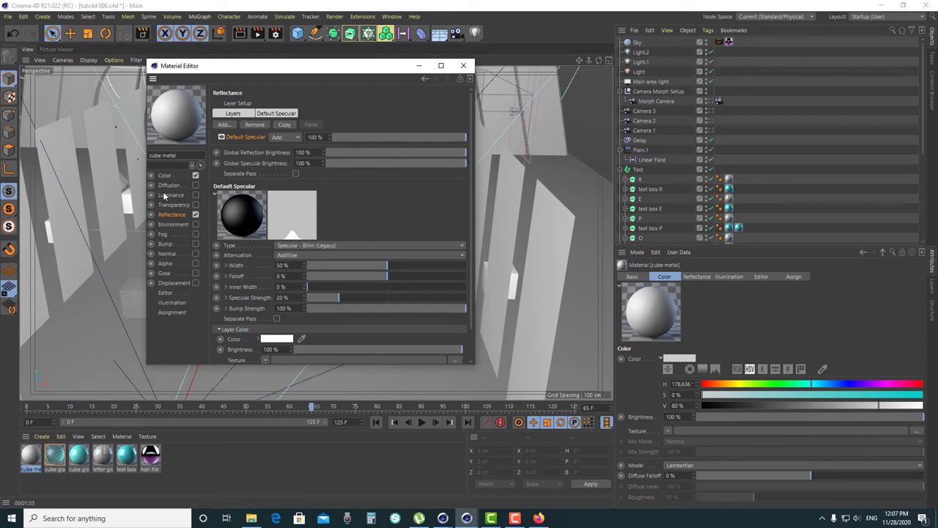
- Set the cube metal colour texture to a Layer shader
{"action": "left_click", "coordinate": [164, 176]}
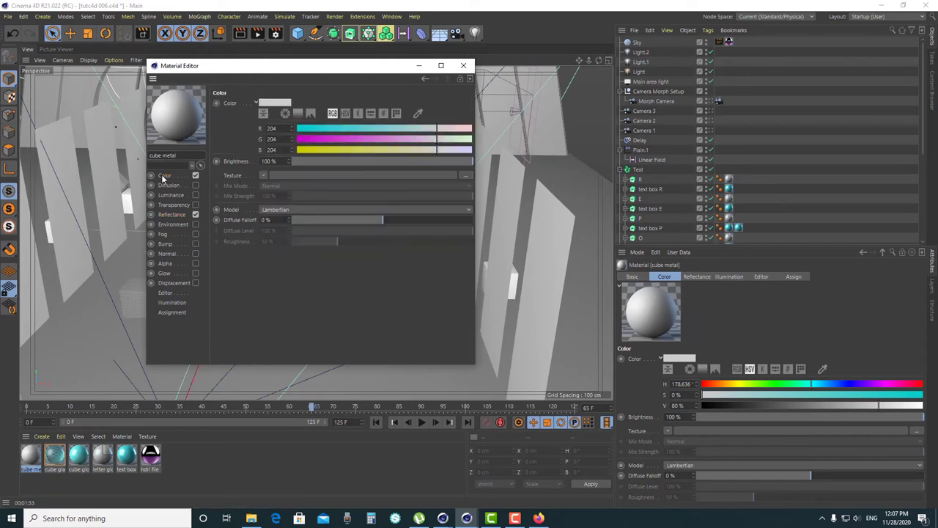
{"action": "left_click", "coordinate": [263, 176]}
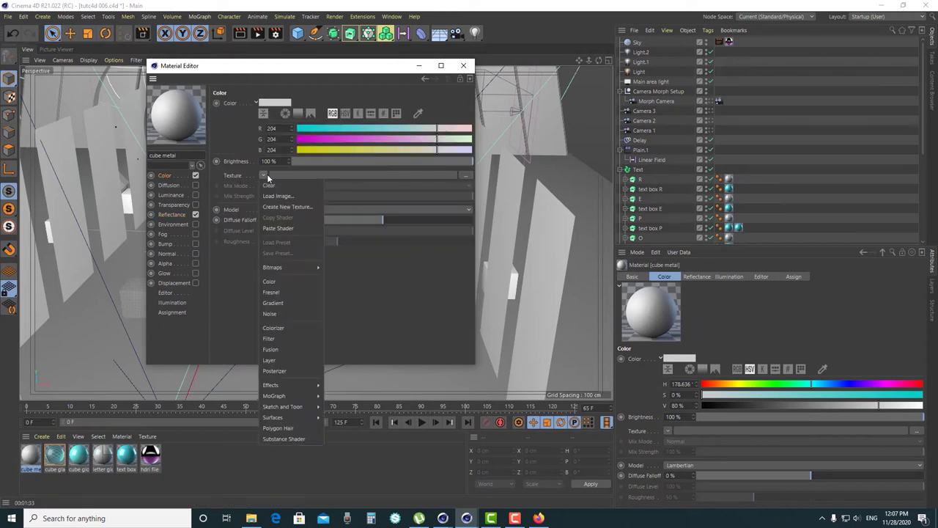
{"action": "left_click", "coordinate": [269, 360]}
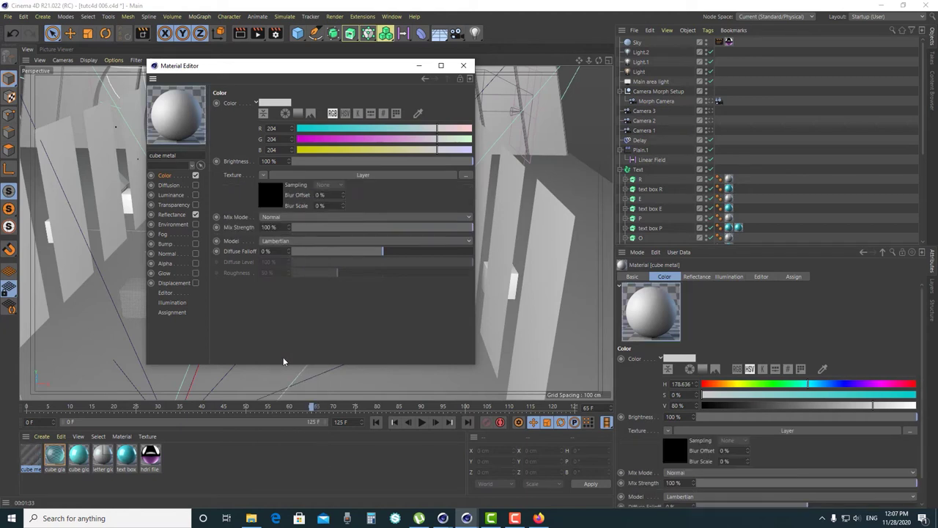
{"action": "left_click", "coordinate": [269, 200]}
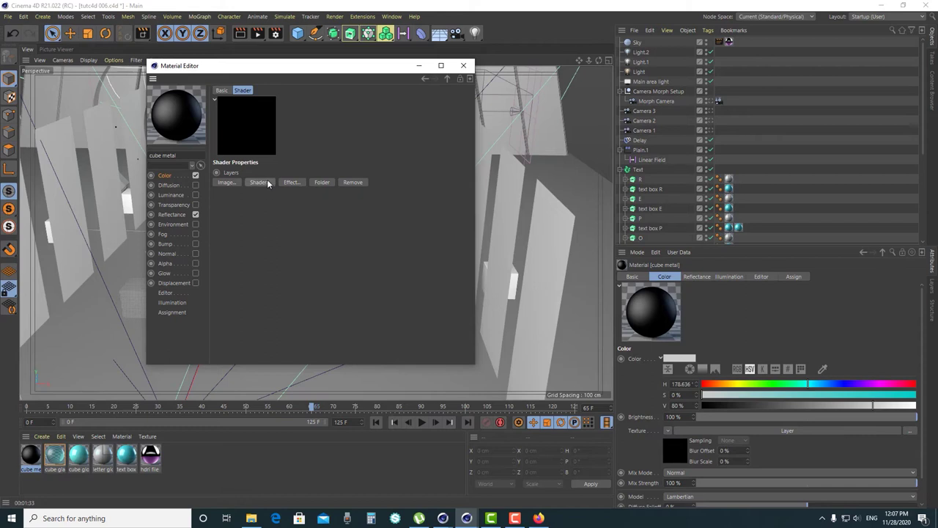
{"action": "left_click", "coordinate": [267, 182]}
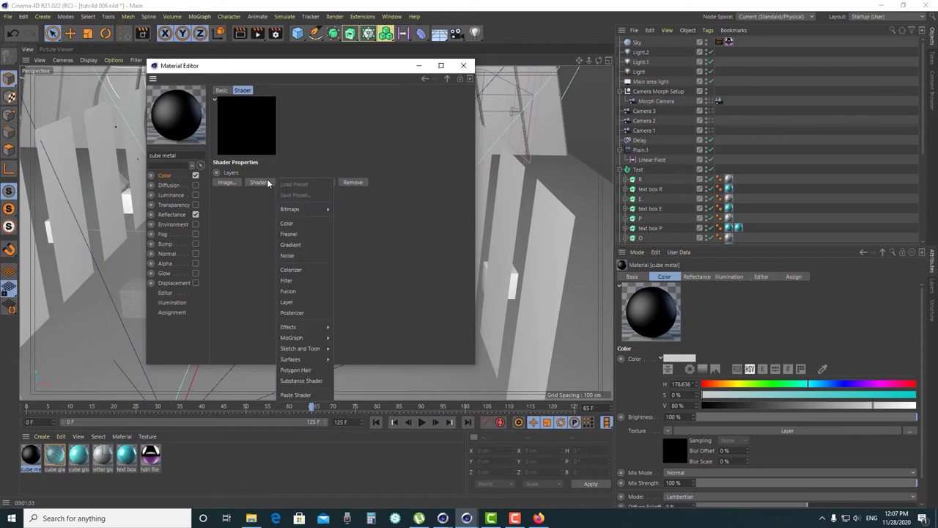
{"action": "left_click", "coordinate": [266, 210]}
- Add METAL_SEAMLESS PACK 58.jpg as an image layer without copying it into the project
{"action": "left_click", "coordinate": [226, 184]}
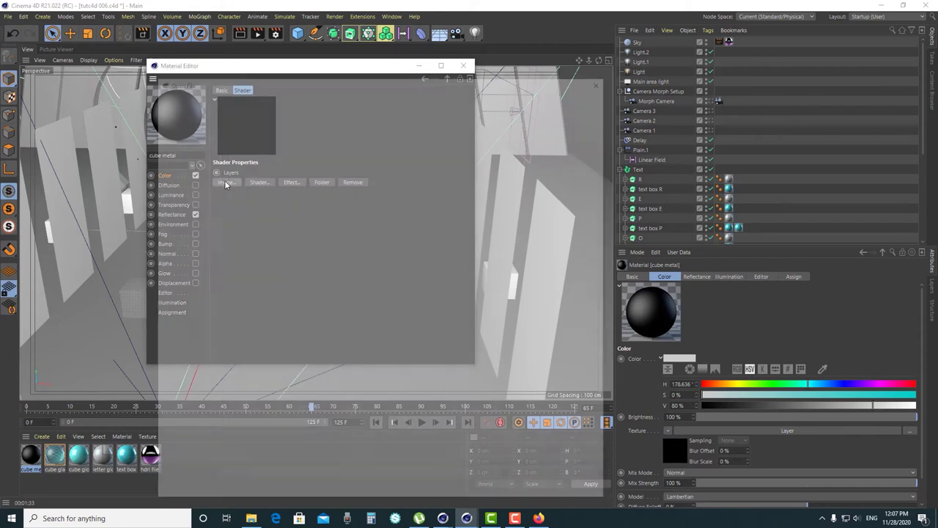
{"action": "left_click", "coordinate": [338, 154]}
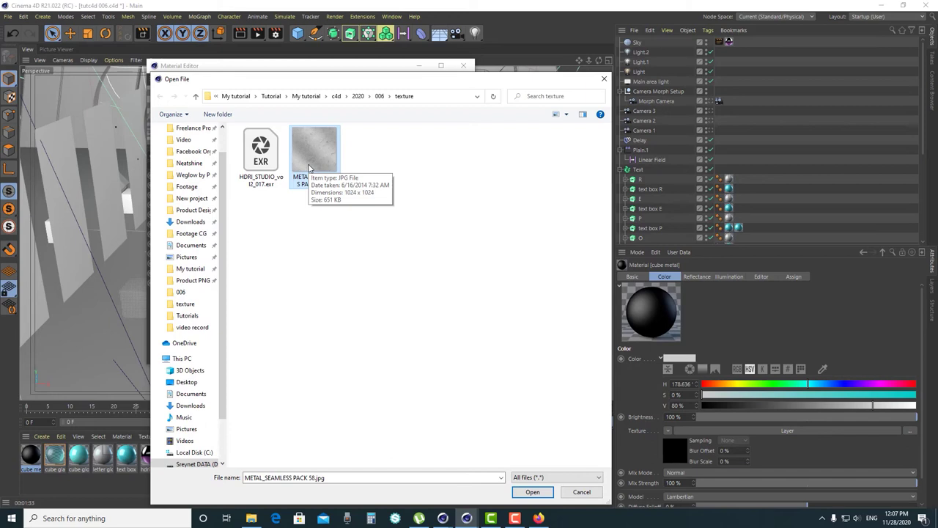
{"action": "left_click", "coordinate": [532, 492]}
{"action": "left_click", "coordinate": [547, 299]}
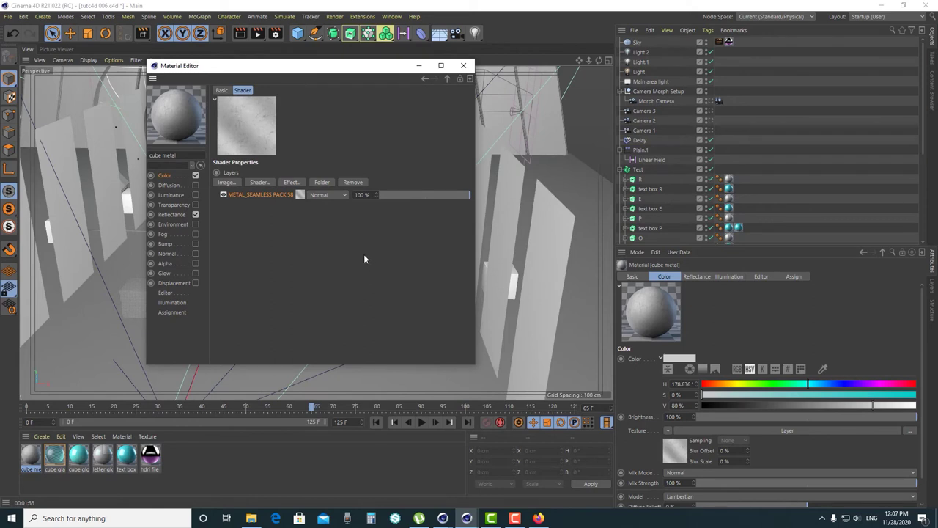
{"action": "left_click", "coordinate": [294, 183]}
- Add a Noise layer to the Layer shader, blended in Overlay mode
{"action": "left_click", "coordinate": [256, 182]}
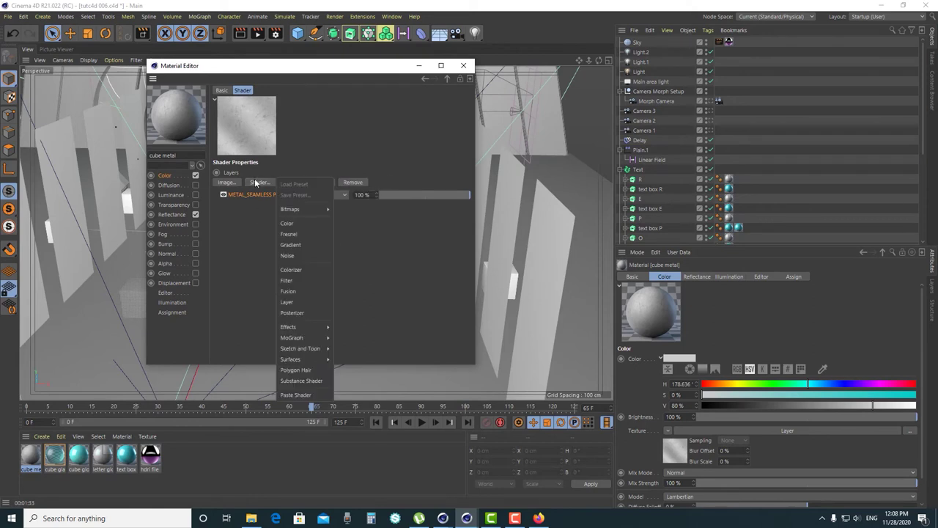
{"action": "left_click", "coordinate": [303, 255]}
{"action": "left_click", "coordinate": [312, 195]}
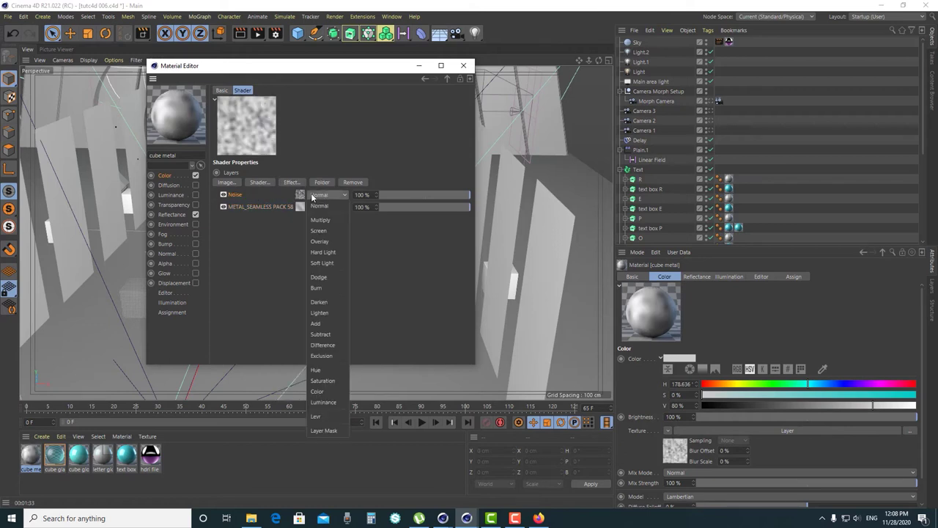
{"action": "left_click", "coordinate": [320, 241]}
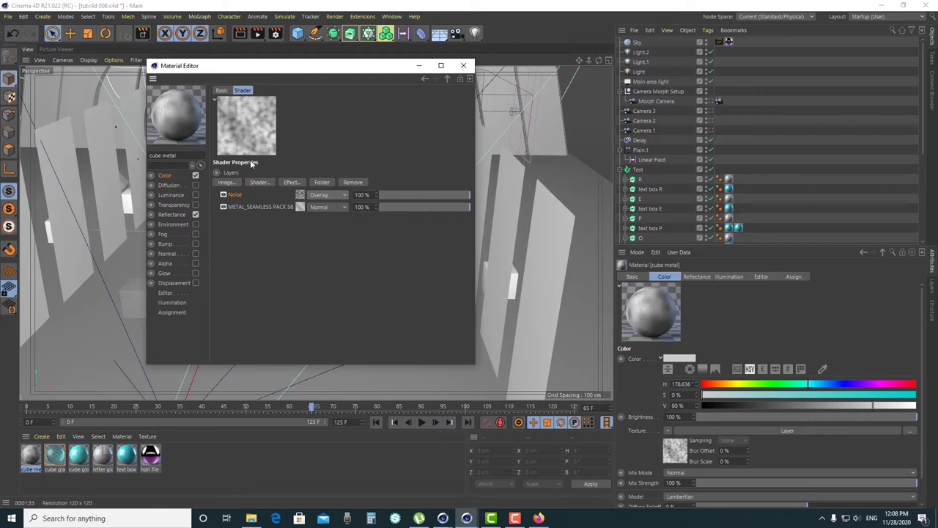
- Scale the Noise to 500 % on all three axes and lower its layer strength to 80 %
{"action": "left_click", "coordinate": [299, 195]}
{"action": "double_click", "coordinate": [284, 244]}
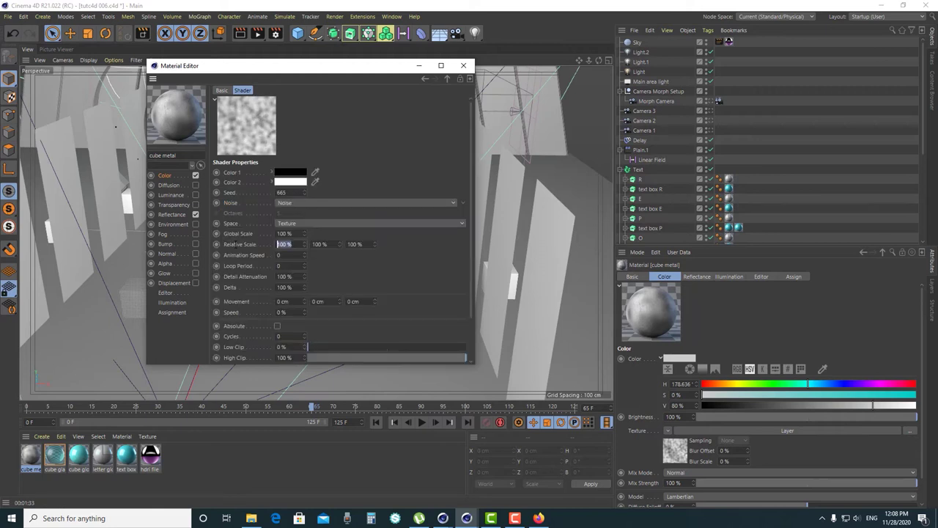
{"action": "type", "text": "500"}
{"action": "key", "text": "Tab"}
{"action": "type", "text": "5"}
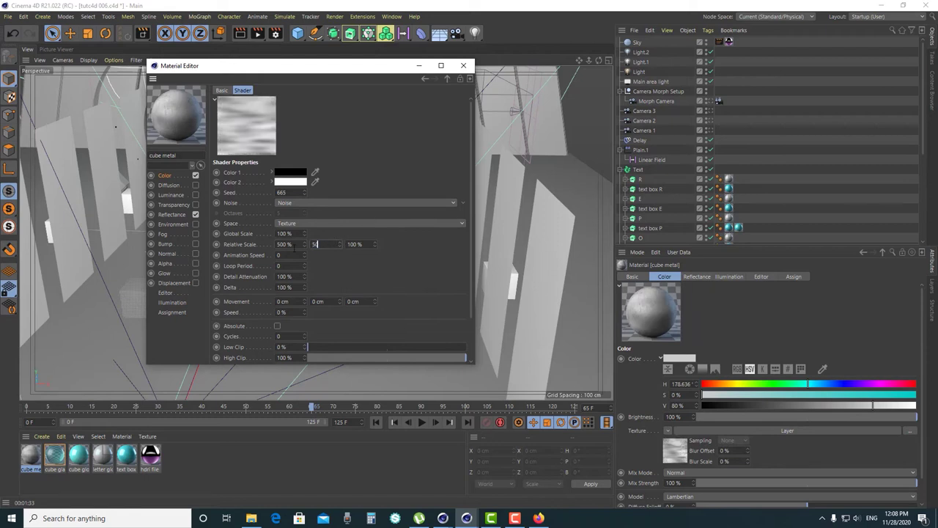
{"action": "key", "text": "Tab"}
{"action": "type", "text": "500"}
{"action": "key", "text": "Return"}
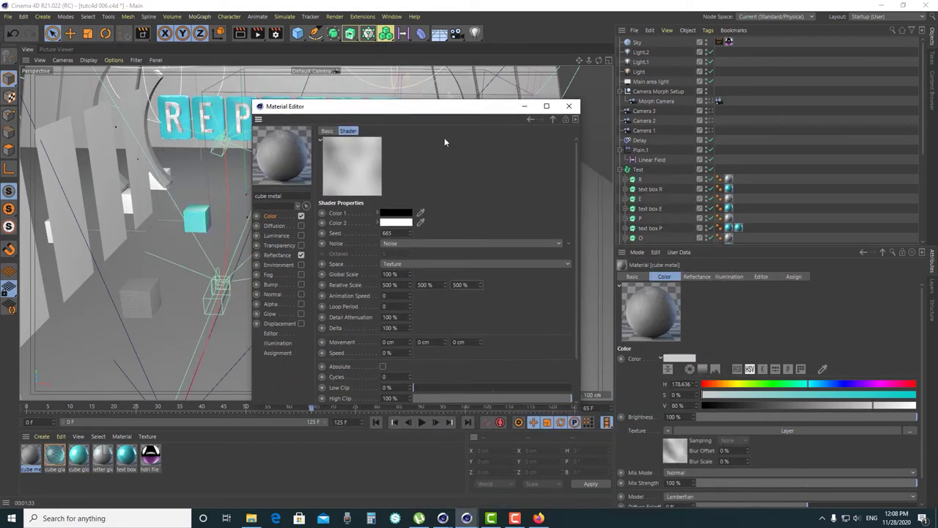
{"action": "left_click", "coordinate": [531, 120]}
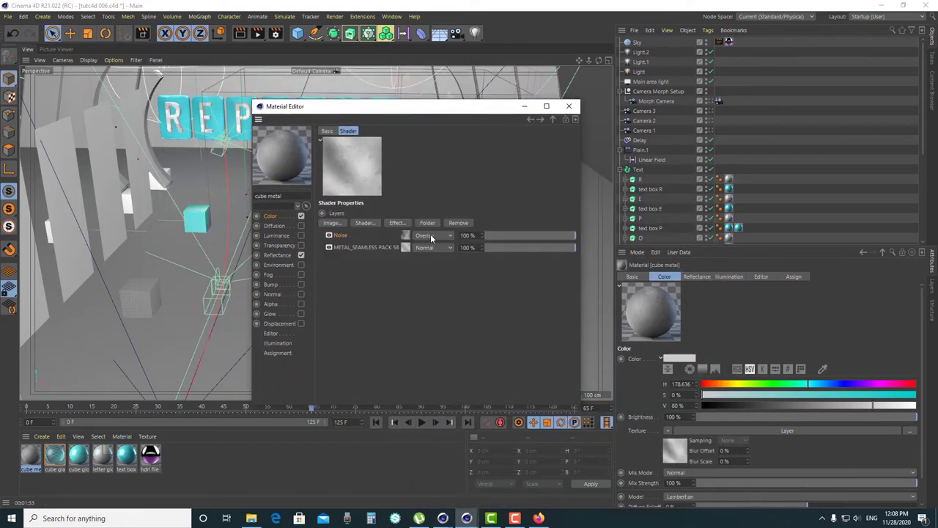
{"action": "left_click_drag", "start_coordinate": [481, 236], "coordinate": [482, 248]}
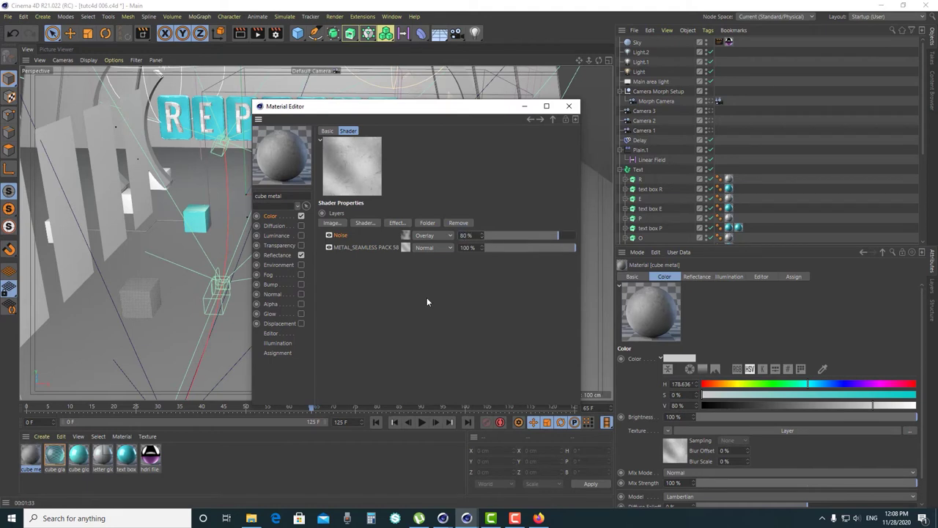
- Add a GGX reflectance layer to cube metal with Additive attenuation
{"action": "left_click", "coordinate": [278, 255]}
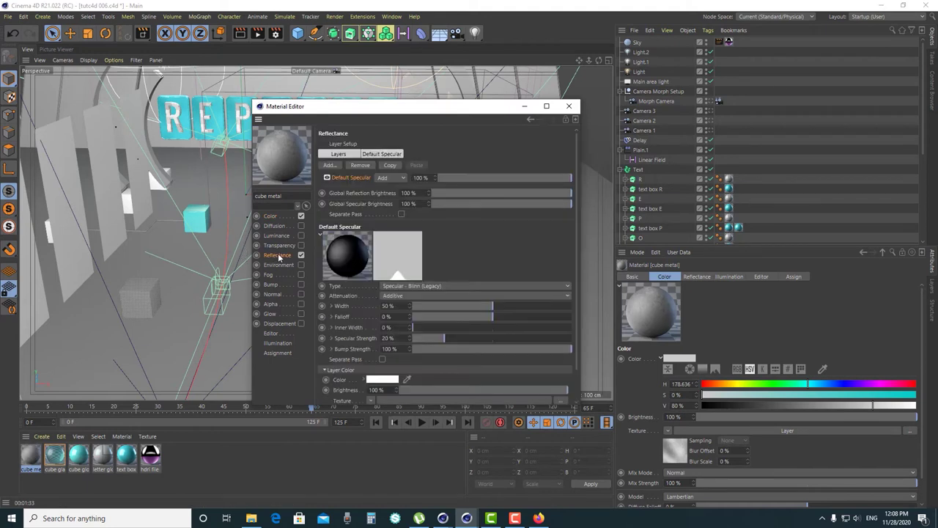
{"action": "left_click", "coordinate": [329, 165]}
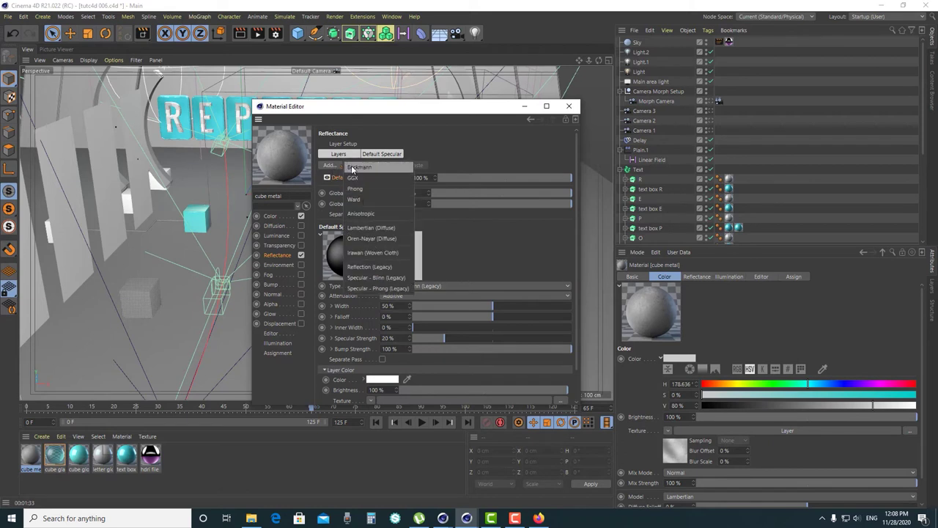
{"action": "left_click", "coordinate": [354, 178]}
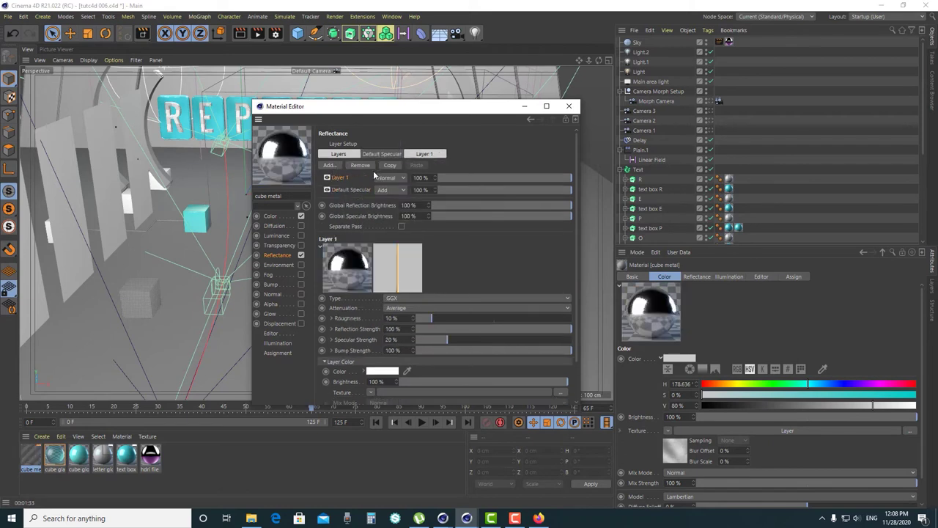
{"action": "left_click", "coordinate": [439, 154]}
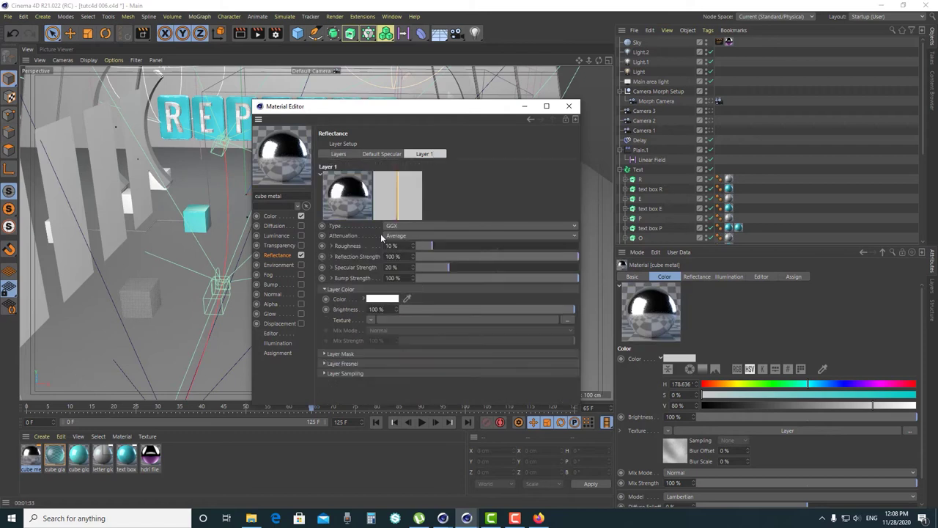
{"action": "left_click", "coordinate": [387, 236]}
{"action": "left_click", "coordinate": [414, 266]}
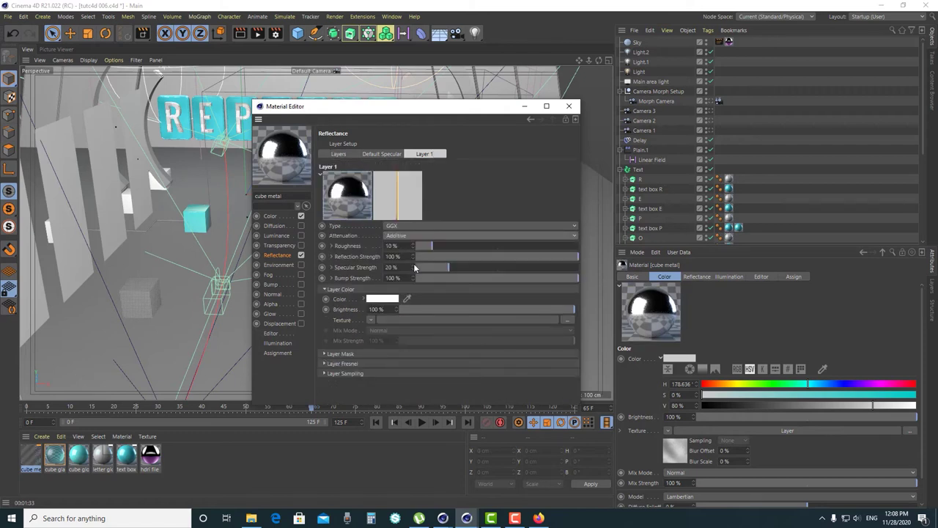
- Set the GGX layer's Reflection Strength to 20 % and Roughness to 5 %
{"action": "left_click", "coordinate": [407, 257]}
{"action": "type", "text": "1"}
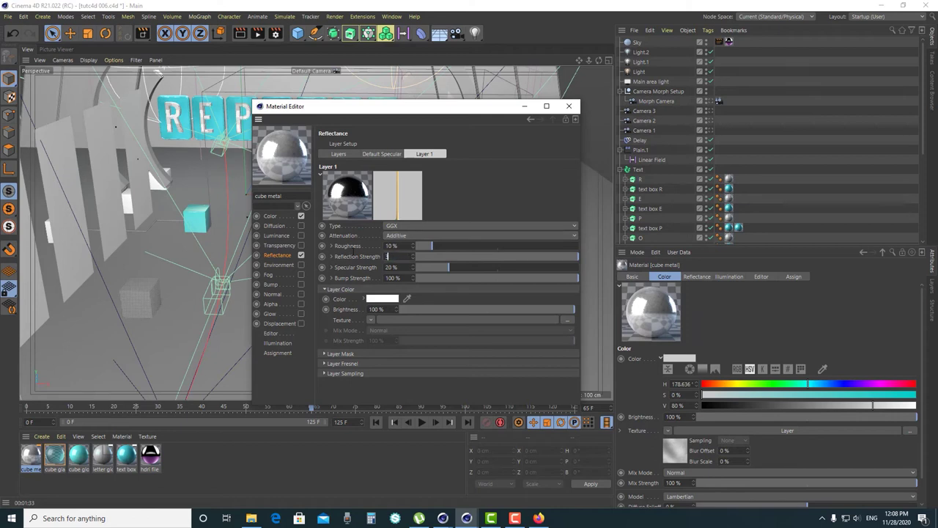
{"action": "key", "text": "Return"}
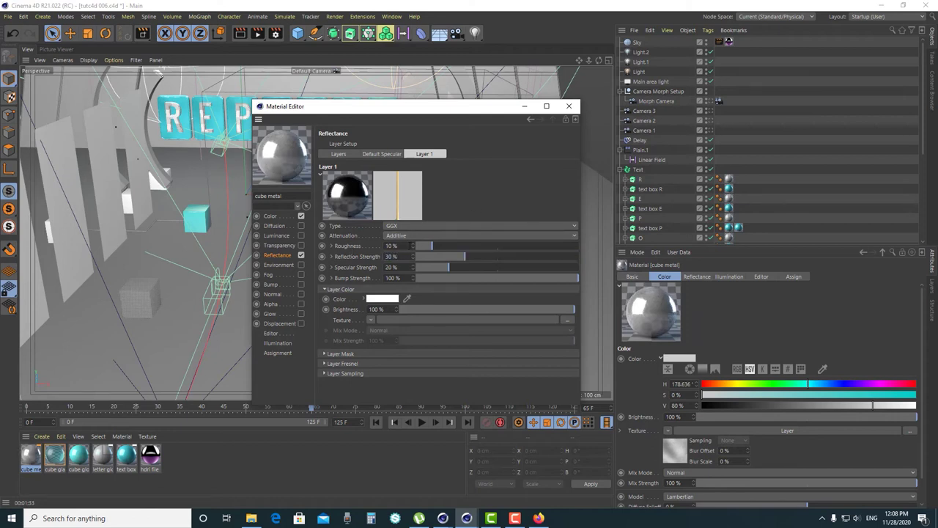
{"action": "type", "text": "20"}
{"action": "key", "text": "Return"}
{"action": "double_click", "coordinate": [389, 245]}
{"action": "type", "text": "1"}
{"action": "key", "text": "Return"}
- Expand the Layer Fresnel settings and the Layer Color texture options
{"action": "left_click", "coordinate": [367, 362]}
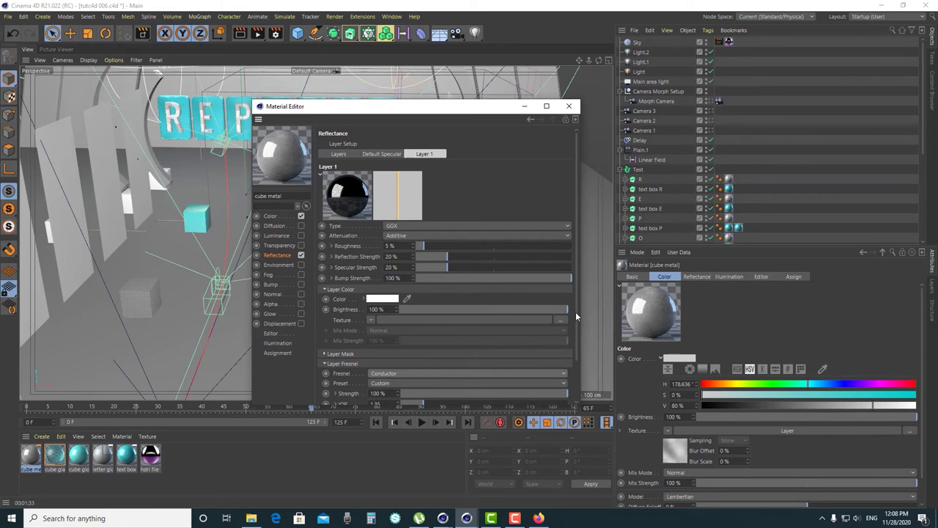
{"action": "key", "text": "ctrl+z"}
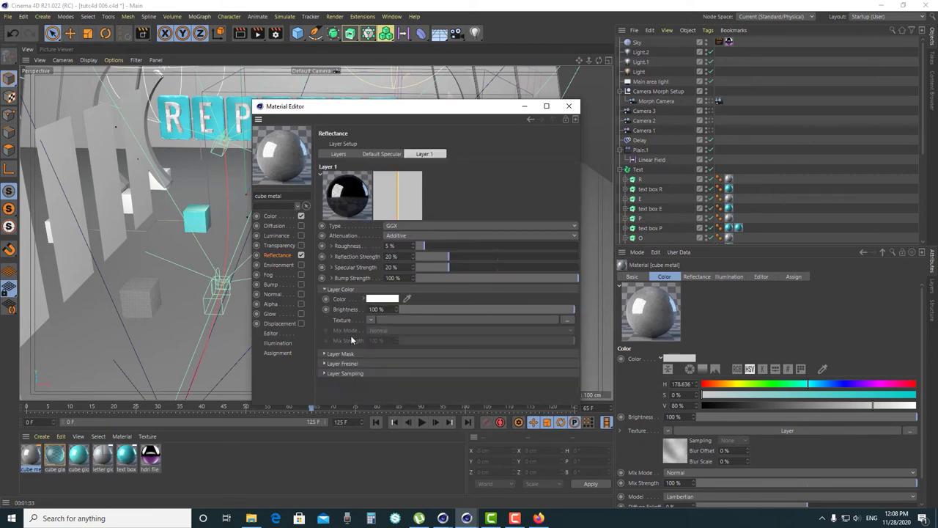
{"action": "left_click", "coordinate": [342, 363]}
{"action": "left_click", "coordinate": [370, 321]}
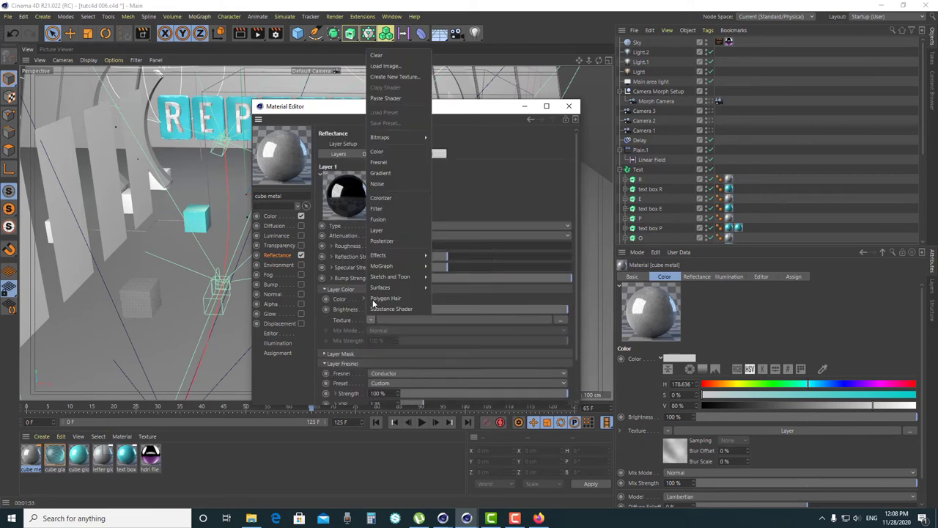
- Use the Surfaces > Metal shader as the reflectance layer's colour texture
{"action": "left_click", "coordinate": [380, 162]}
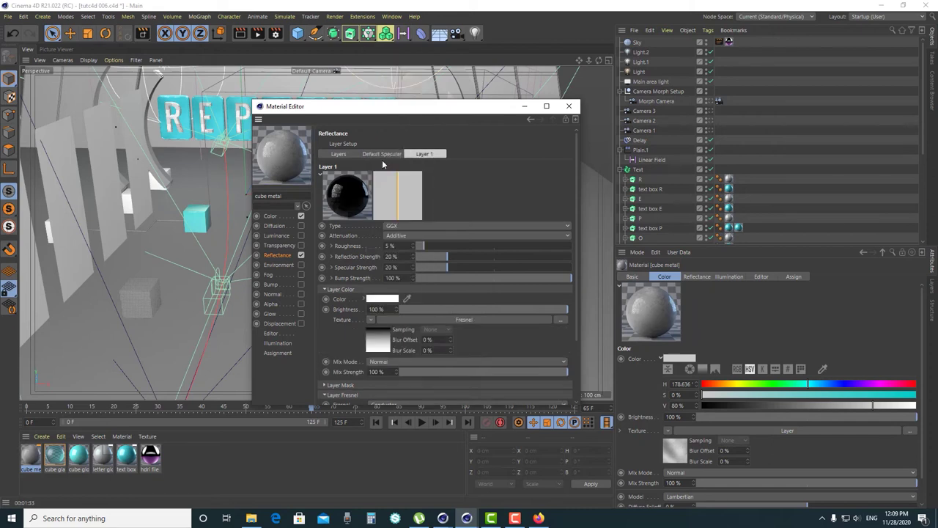
{"action": "left_click", "coordinate": [370, 320]}
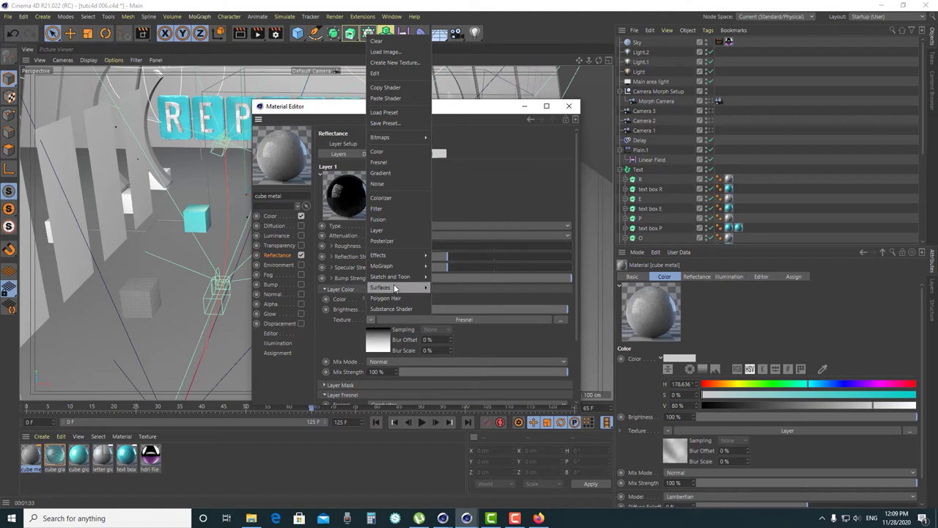
{"action": "mouse_move", "coordinate": [394, 288]}
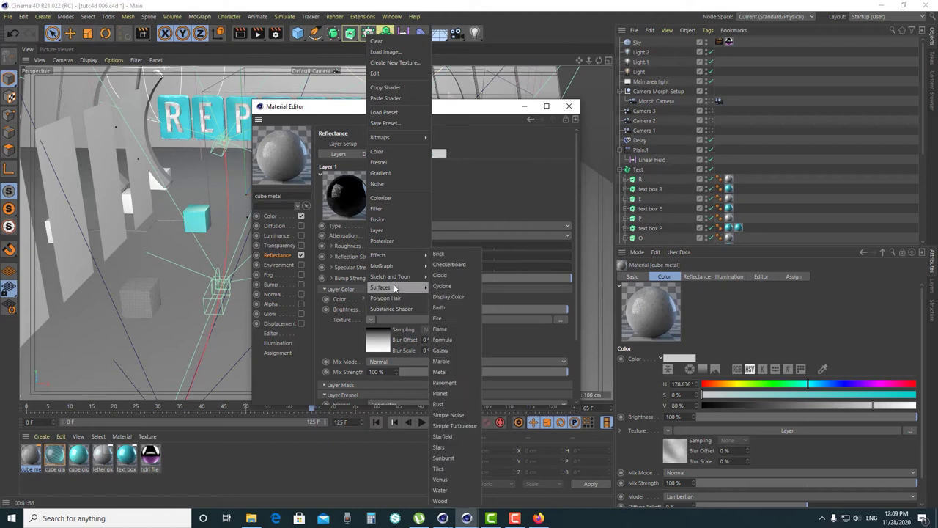
{"action": "left_click", "coordinate": [449, 372]}
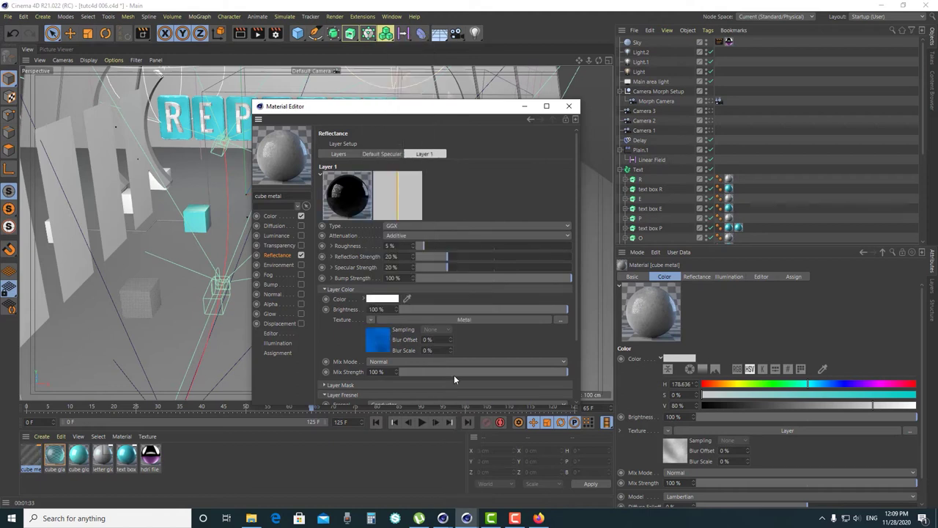
- Remove the Metal gradient's middle knot and make the right knot light grey
{"action": "left_click", "coordinate": [376, 339]}
{"action": "left_click_drag", "start_coordinate": [370, 228], "coordinate": [359, 236]}
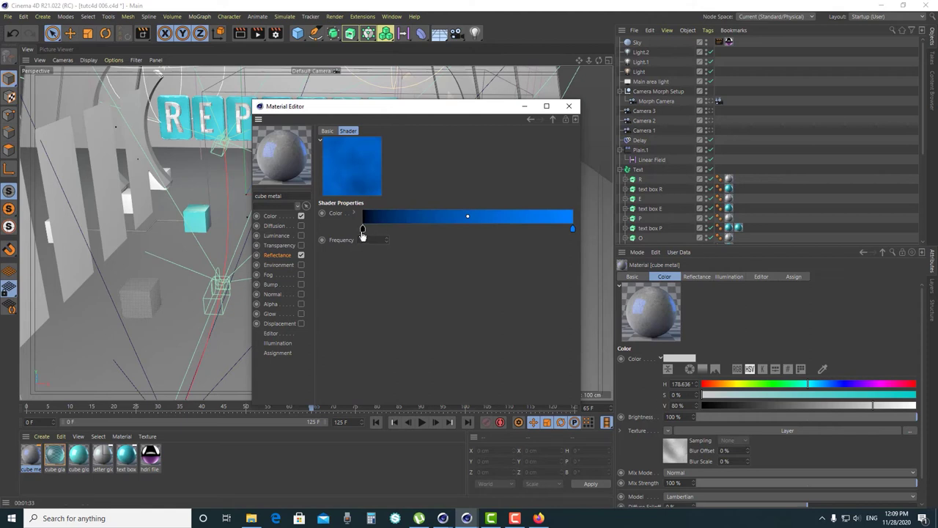
{"action": "double_click", "coordinate": [572, 231]}
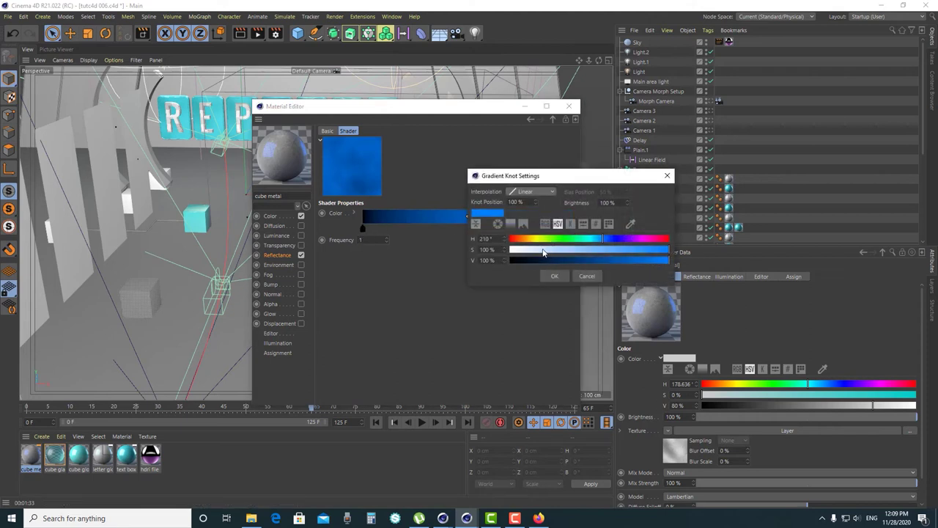
{"action": "left_click", "coordinate": [562, 274]}
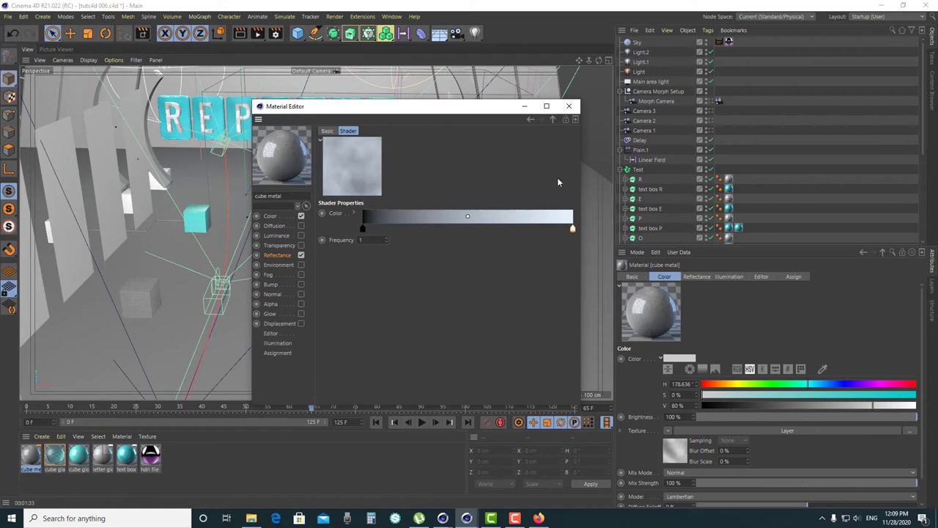
{"action": "left_click", "coordinate": [529, 119]}
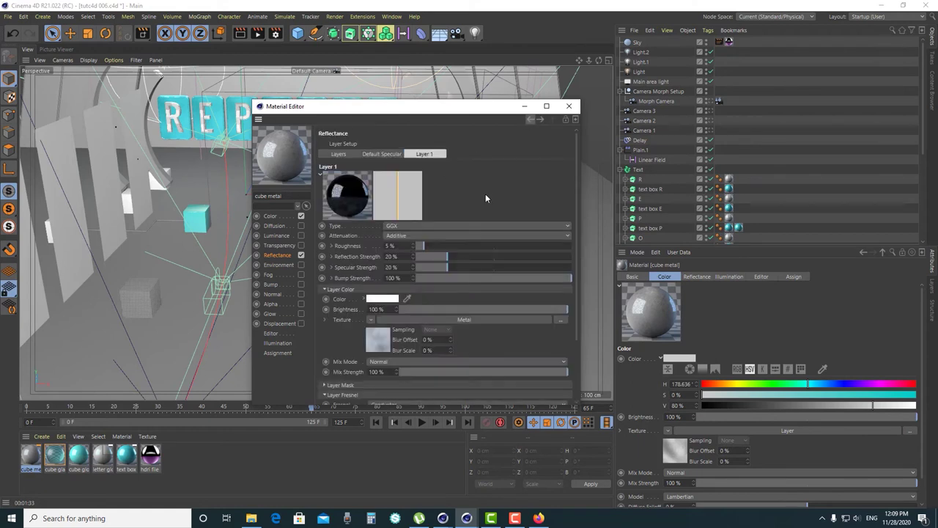
- Set the layer's Mix Strength to 85 % and apply cube metal to a grey cube
{"action": "left_click", "coordinate": [372, 320]}
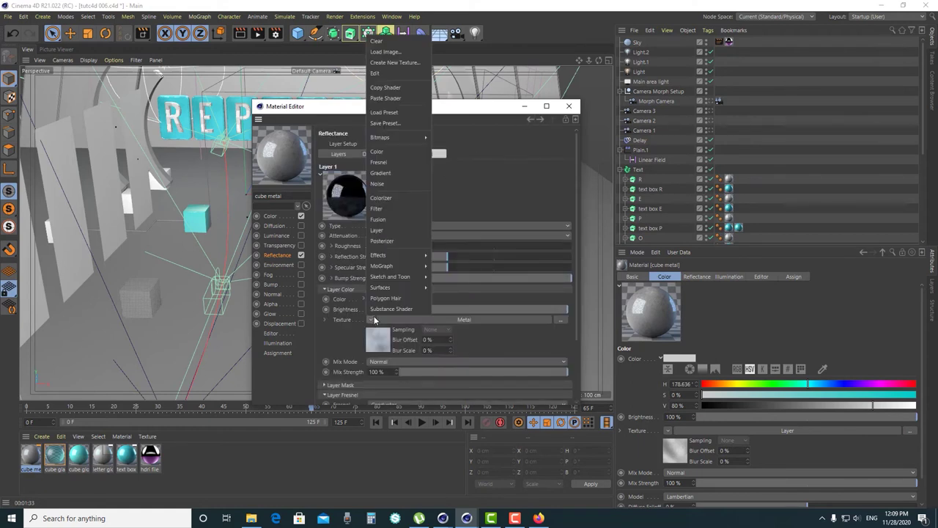
{"action": "left_click", "coordinate": [338, 290]}
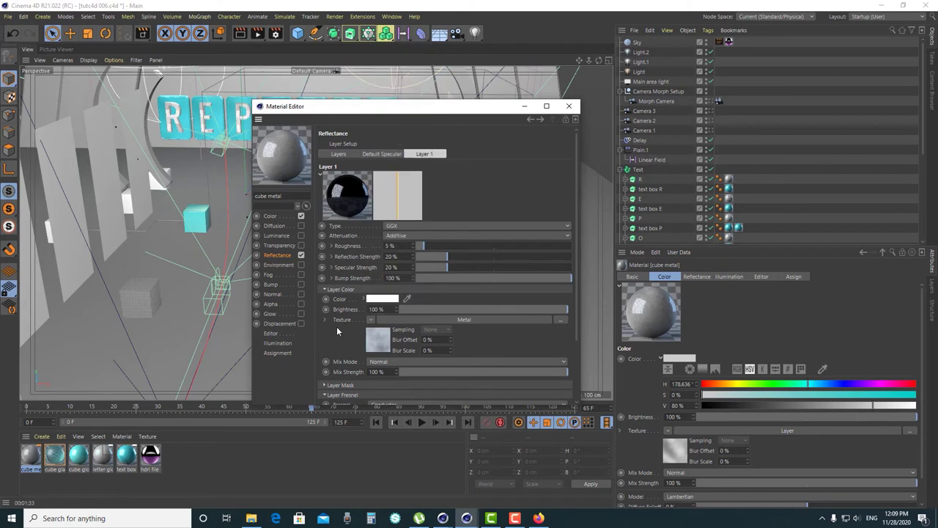
{"action": "left_click", "coordinate": [372, 320]}
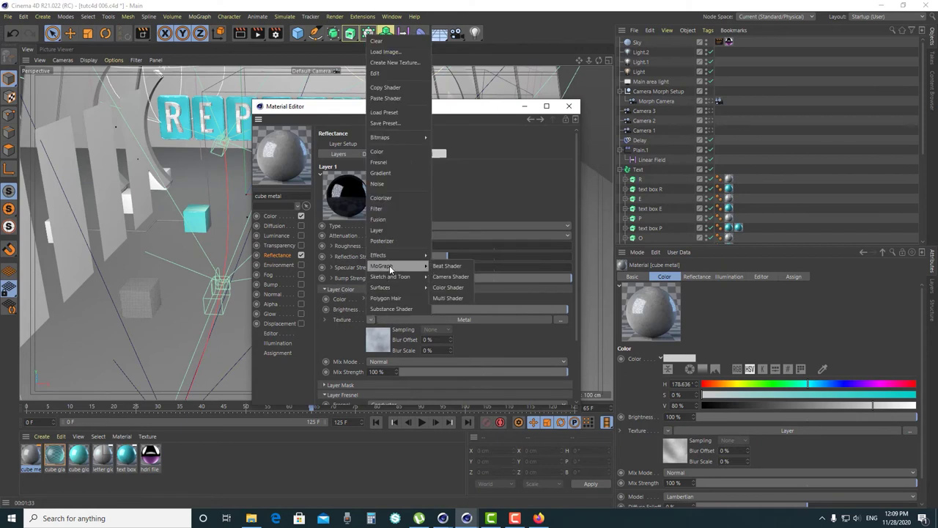
{"action": "mouse_move", "coordinate": [389, 292]}
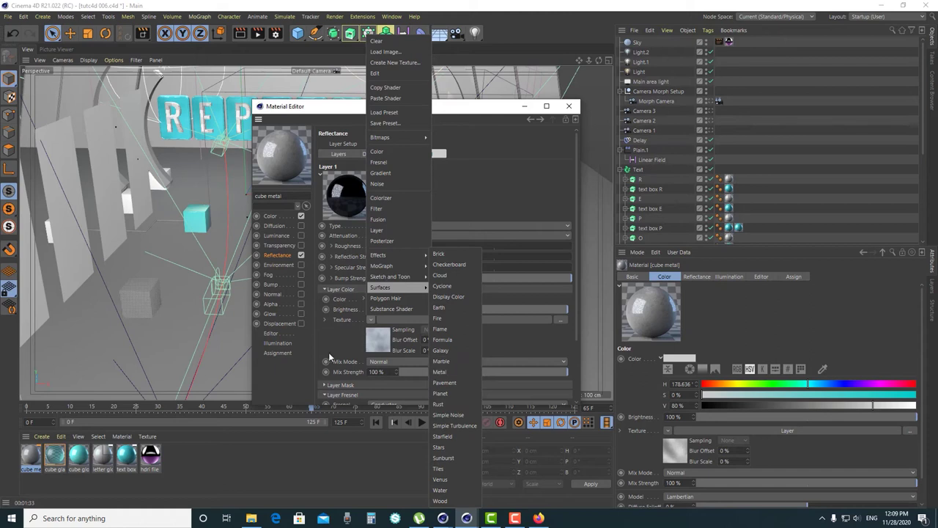
{"action": "left_click", "coordinate": [329, 357]}
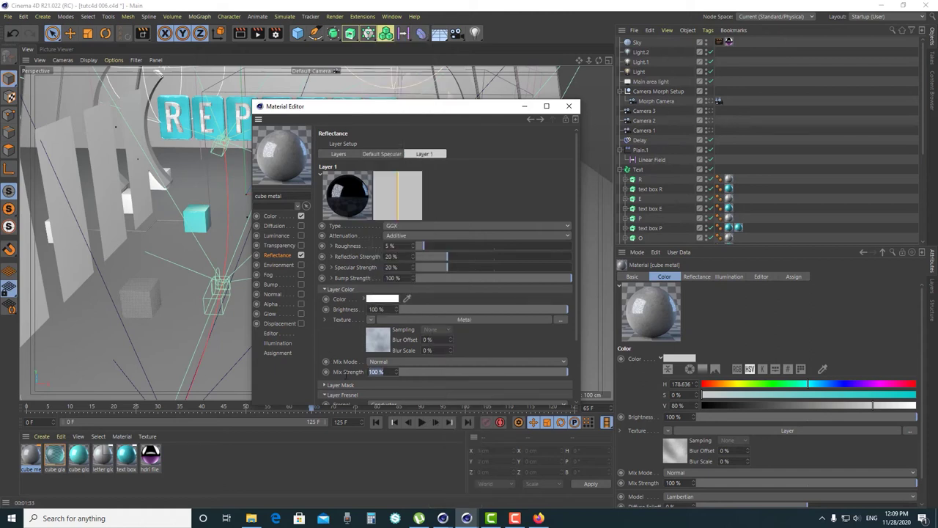
{"action": "type", "text": "85"}
{"action": "key", "text": "Return"}
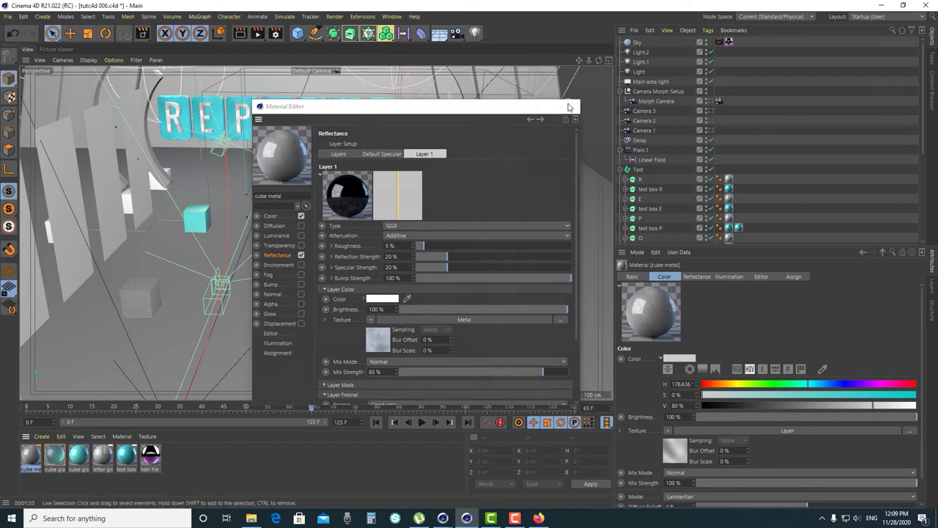
{"action": "left_click", "coordinate": [569, 107]}
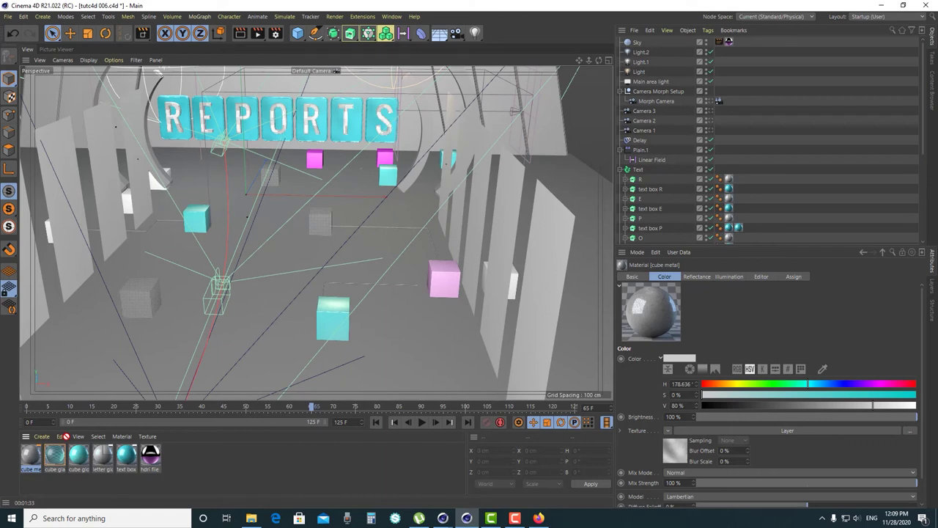
{"action": "left_click_drag", "start_coordinate": [96, 389], "coordinate": [142, 297]}
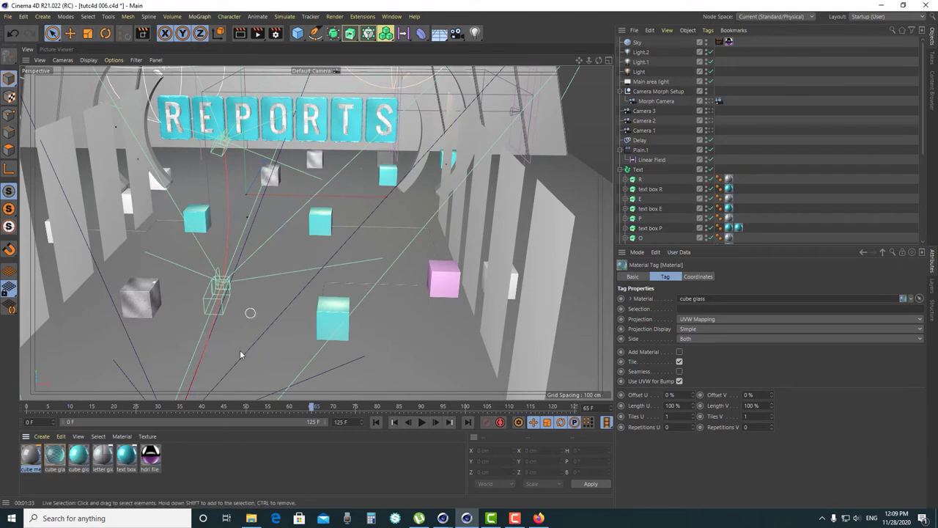
- Select the small grey cube and check its material tag among the foreground cubes
{"action": "left_click", "coordinate": [313, 158]}
{"action": "left_click", "coordinate": [627, 209]}
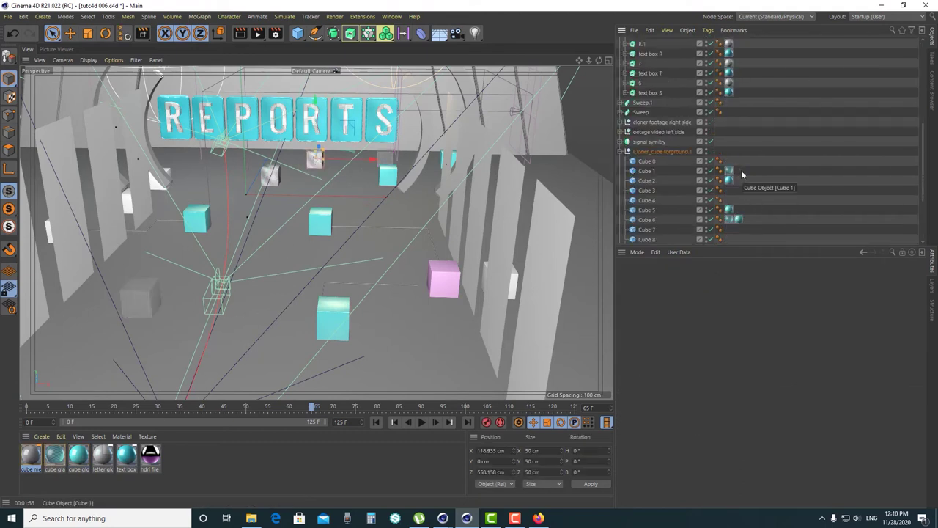
{"action": "left_click", "coordinate": [729, 189]}
{"action": "left_click", "coordinate": [828, 139]}
{"action": "scroll", "coordinate": [828, 139], "scroll_direction": "up", "scroll_amount": 10}
- View the set through the Morph Camera at frames 84 to 94, then return to the default camera
{"action": "left_click", "coordinate": [710, 83]}
{"action": "mouse_move", "coordinate": [82, 405]}
{"action": "left_mouse_down"}
{"action": "mouse_move", "coordinate": [171, 394]}
{"action": "mouse_move", "coordinate": [442, 403]}
{"action": "left_mouse_up"}
{"action": "mouse_move", "coordinate": [147, 315]}
{"action": "left_mouse_down"}
{"action": "mouse_move", "coordinate": [136, 311]}
{"action": "mouse_move", "coordinate": [269, 238]}
{"action": "mouse_move", "coordinate": [330, 220]}
{"action": "left_mouse_up"}
{"action": "left_click", "coordinate": [710, 82]}
- Compare the material tags on the metal, glass and cyan glossy cubes
{"action": "left_click_drag", "start_coordinate": [291, 281], "coordinate": [224, 352], "text": "alt"}
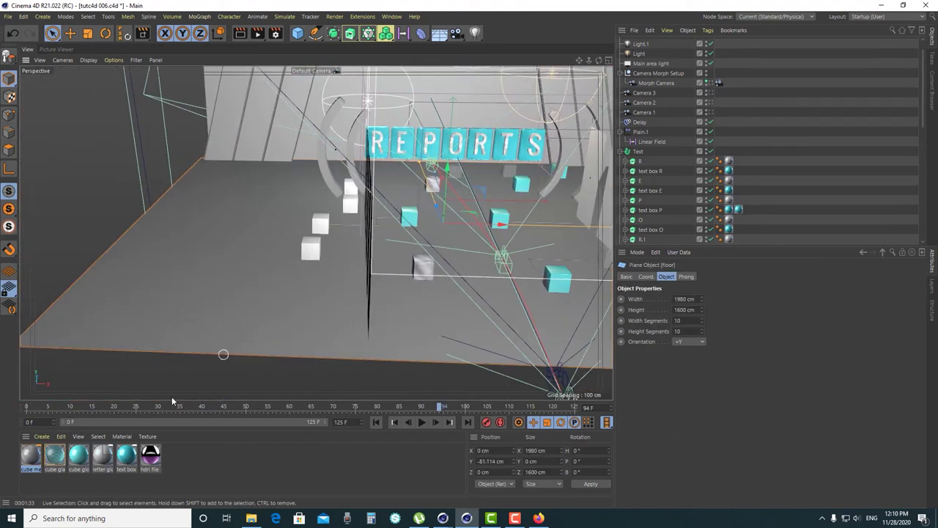
{"action": "left_click", "coordinate": [330, 223]}
{"action": "left_click_drag", "start_coordinate": [344, 238], "coordinate": [363, 245], "text": "alt"}
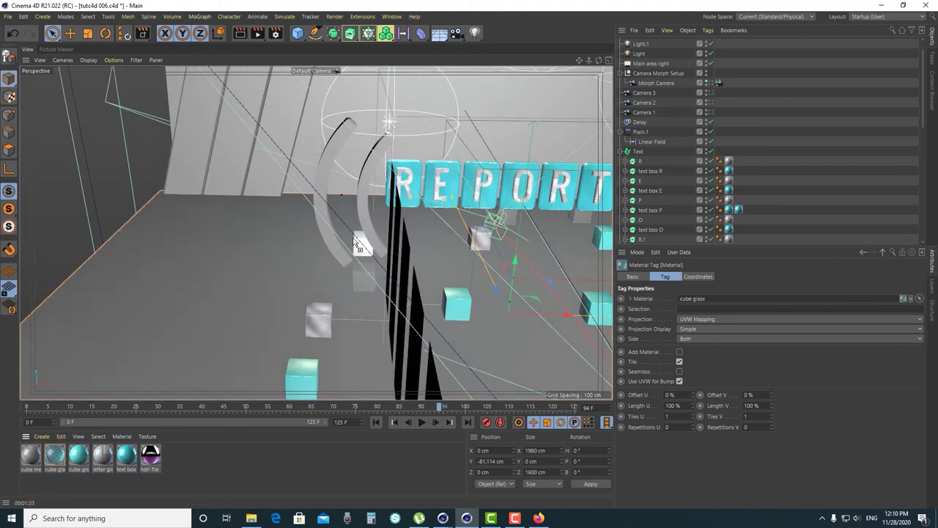
{"action": "scroll", "coordinate": [726, 139], "scroll_direction": "down", "scroll_amount": 6}
{"action": "left_click", "coordinate": [729, 191]}
{"action": "scroll", "coordinate": [726, 196], "scroll_direction": "down", "scroll_amount": 4}
{"action": "left_click", "coordinate": [732, 184]}
{"action": "mouse_move", "coordinate": [476, 220]}
{"action": "left_mouse_down", "text": "alt"}
{"action": "mouse_move", "coordinate": [522, 245]}
{"action": "mouse_move", "coordinate": [365, 239]}
{"action": "mouse_move", "coordinate": [377, 436]}
{"action": "left_mouse_up", "text": "alt"}
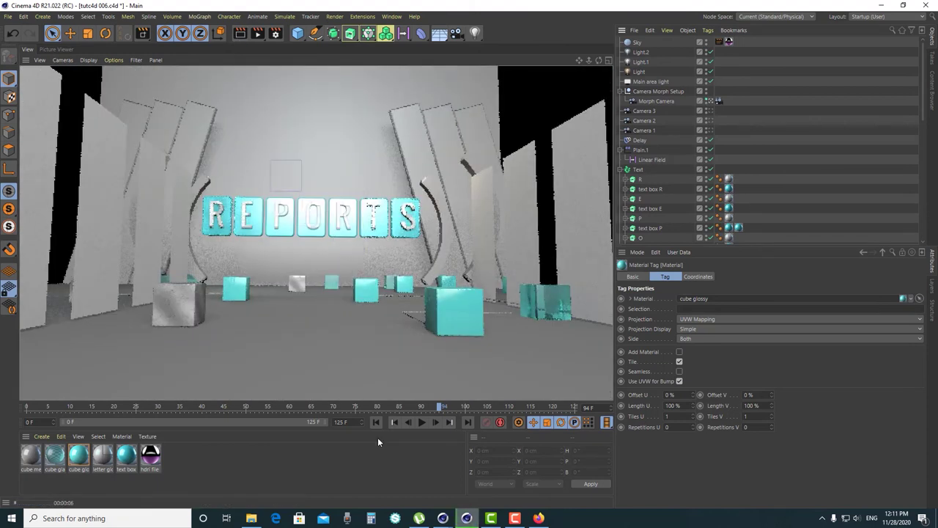
{"action": "left_click", "coordinate": [386, 361]}
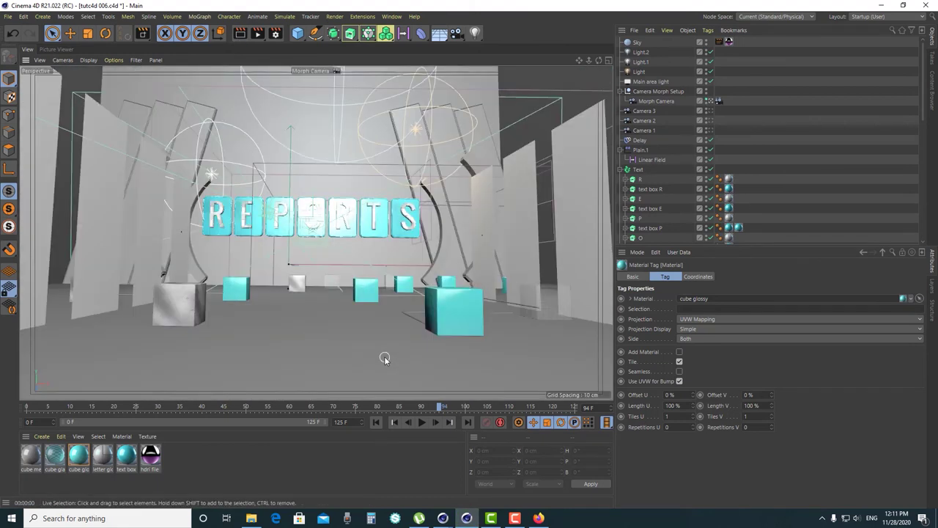
{"action": "left_click", "coordinate": [174, 471]}
{"action": "left_click", "coordinate": [195, 131]}
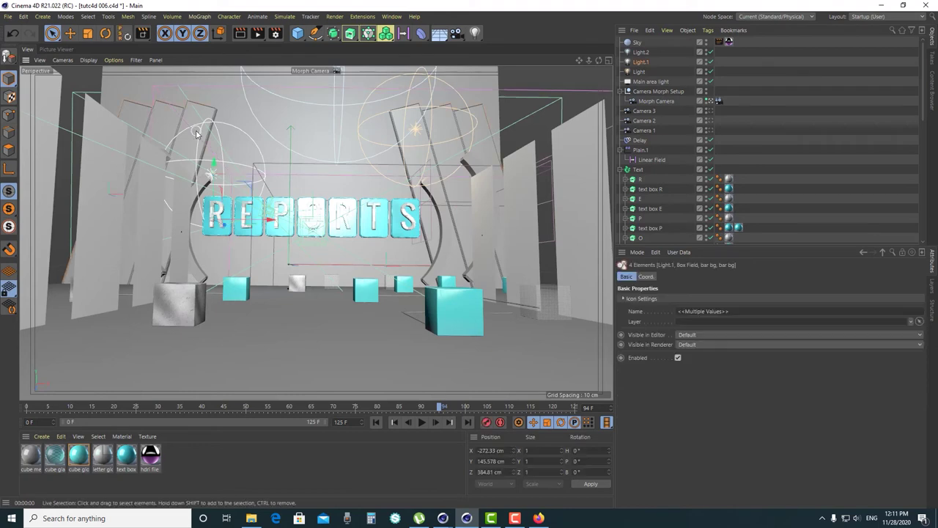
{"action": "left_click", "coordinate": [477, 126]}
{"action": "scroll", "coordinate": [758, 184], "scroll_direction": "down", "scroll_amount": 10}
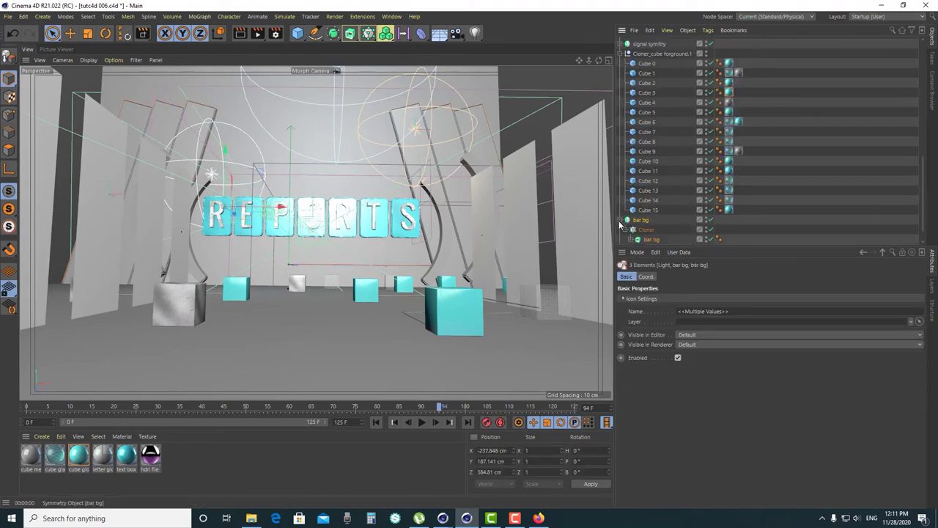
{"action": "left_click", "coordinate": [601, 264]}
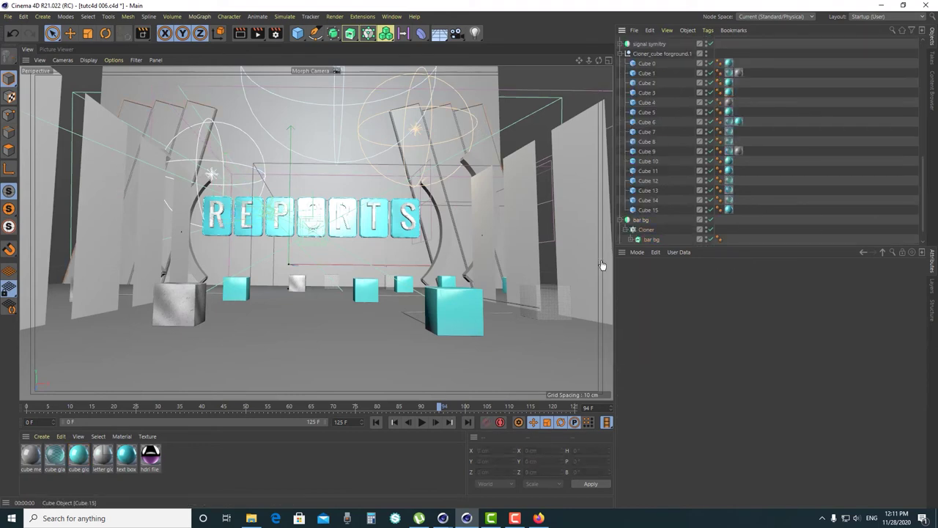
{"action": "left_click", "coordinate": [81, 456]}
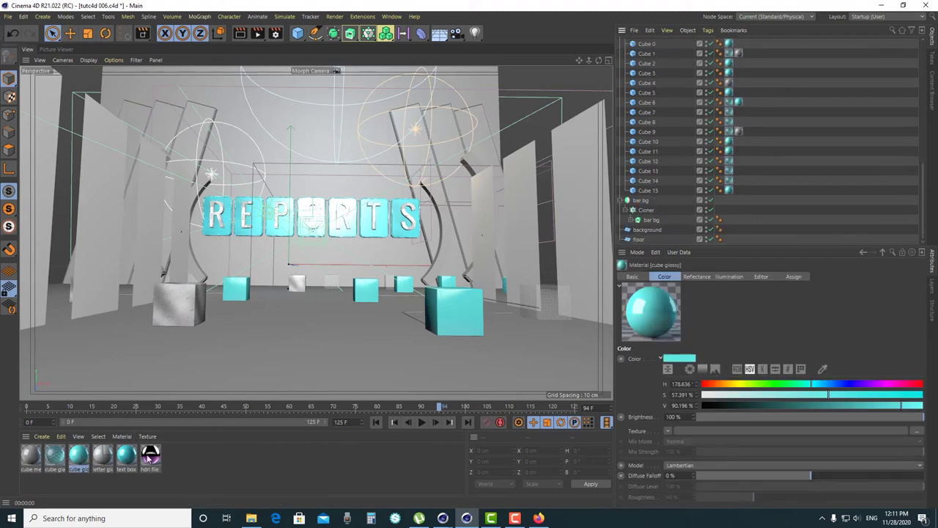
{"action": "left_click_drag", "start_coordinate": [81, 461], "coordinate": [644, 220]}
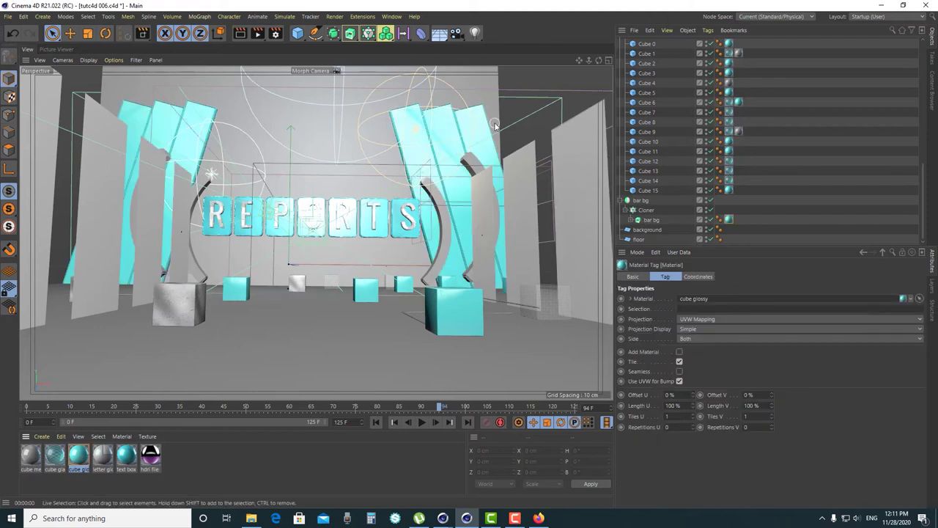
{"action": "key", "text": "Delete"}
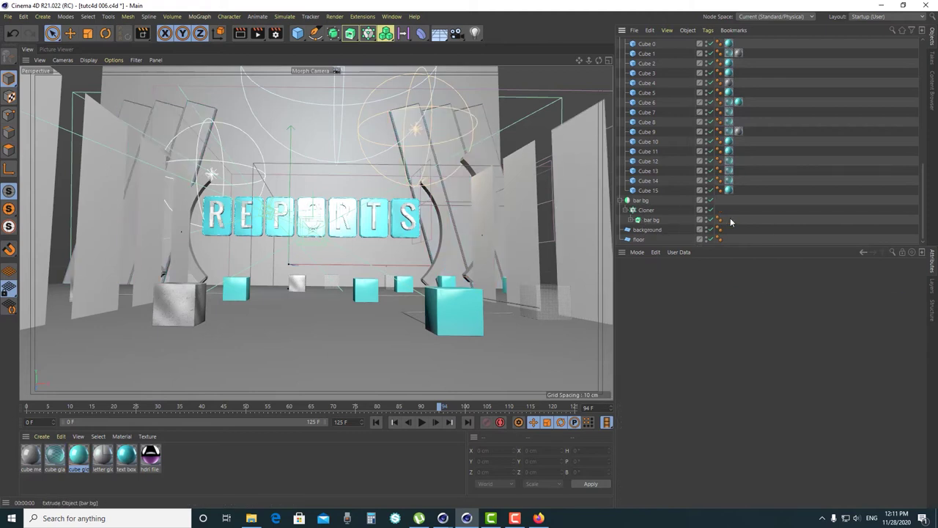
{"action": "left_click", "coordinate": [80, 458]}
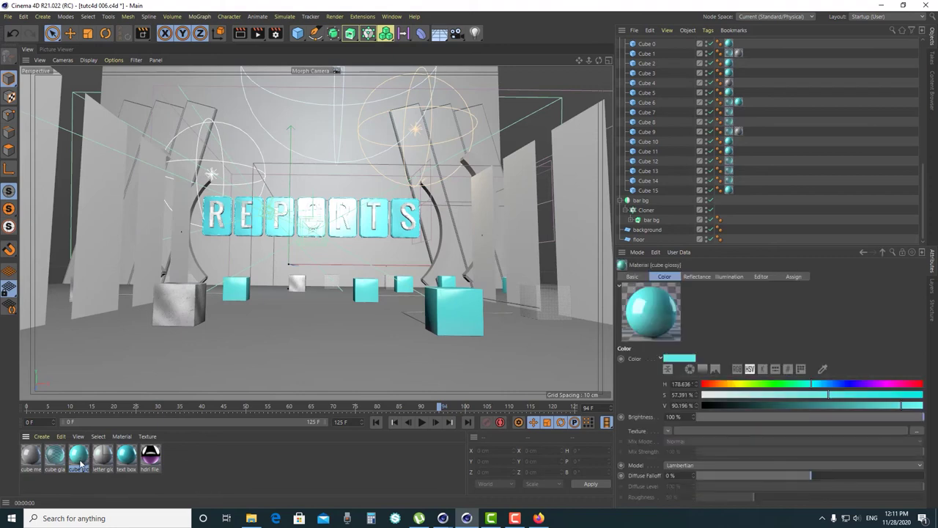
{"action": "left_click_drag", "start_coordinate": [80, 462], "coordinate": [103, 458], "text": "ctrl"}
- Rename the copied material to 'bar bg glossy'
{"action": "double_click", "coordinate": [103, 456]}
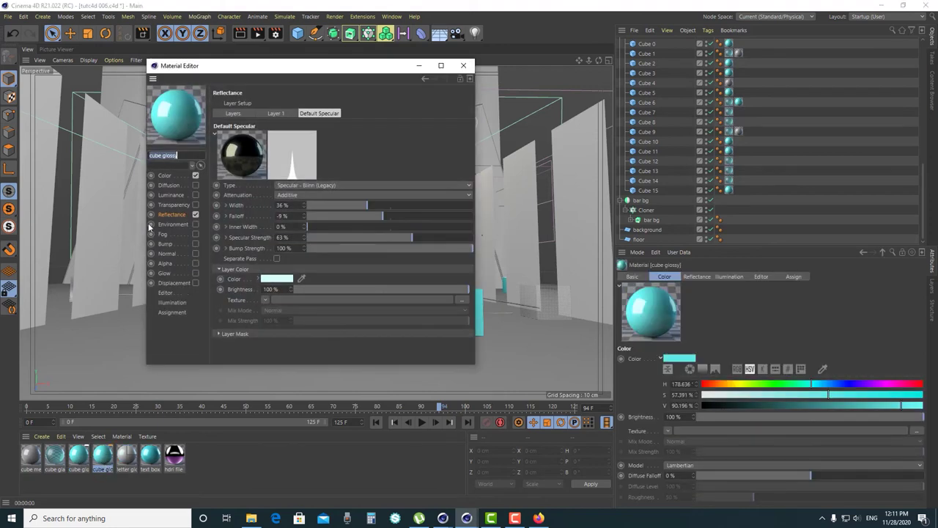
{"action": "left_click", "coordinate": [150, 156]}
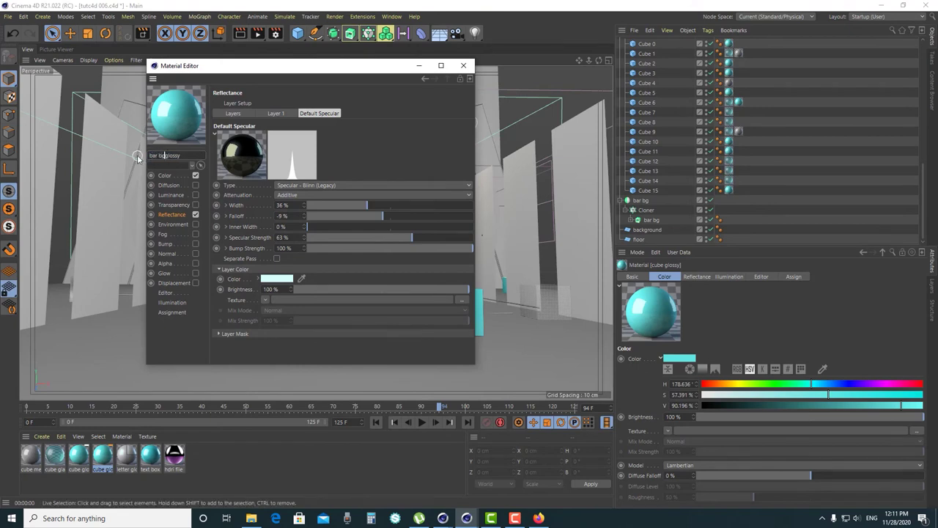
{"action": "type", "text": "bar bg"}
{"action": "left_click", "coordinate": [168, 176]}
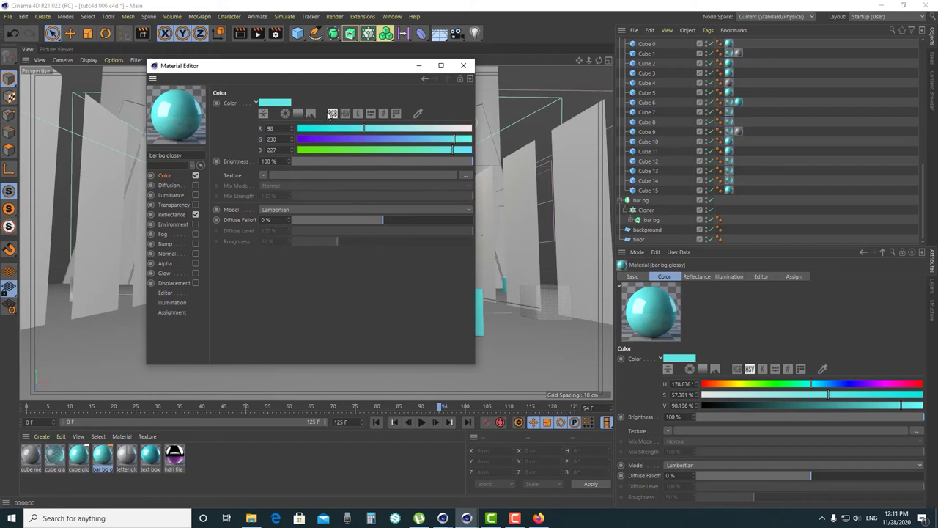
- Deepen the bar colour to a darker cyan, around RGB 43/180/188
{"action": "left_click_drag", "start_coordinate": [360, 129], "coordinate": [334, 129]}
{"action": "left_click_drag", "start_coordinate": [455, 150], "coordinate": [449, 149]}
{"action": "left_click", "coordinate": [298, 113]}
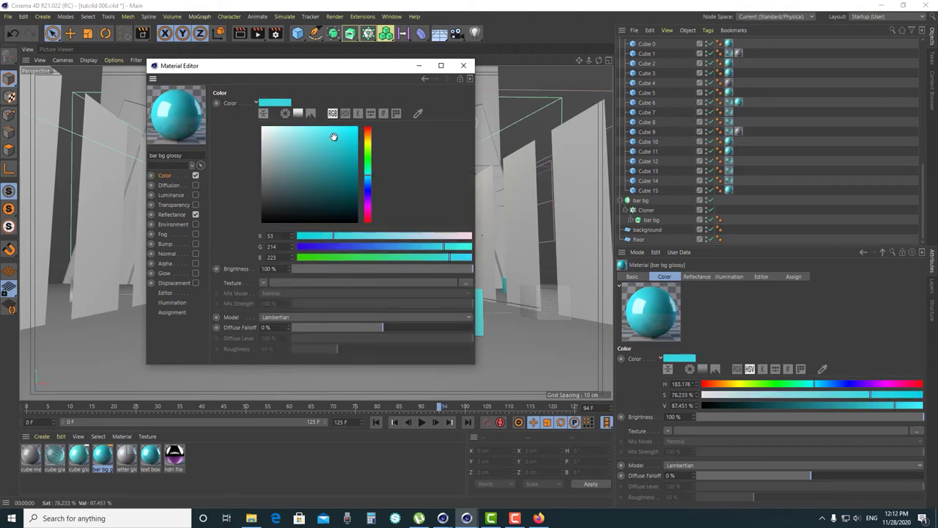
{"action": "left_click_drag", "start_coordinate": [333, 136], "coordinate": [335, 151]}
{"action": "left_click_drag", "start_coordinate": [334, 69], "coordinate": [521, 73]}
{"action": "left_click_drag", "start_coordinate": [463, 240], "coordinate": [438, 241]}
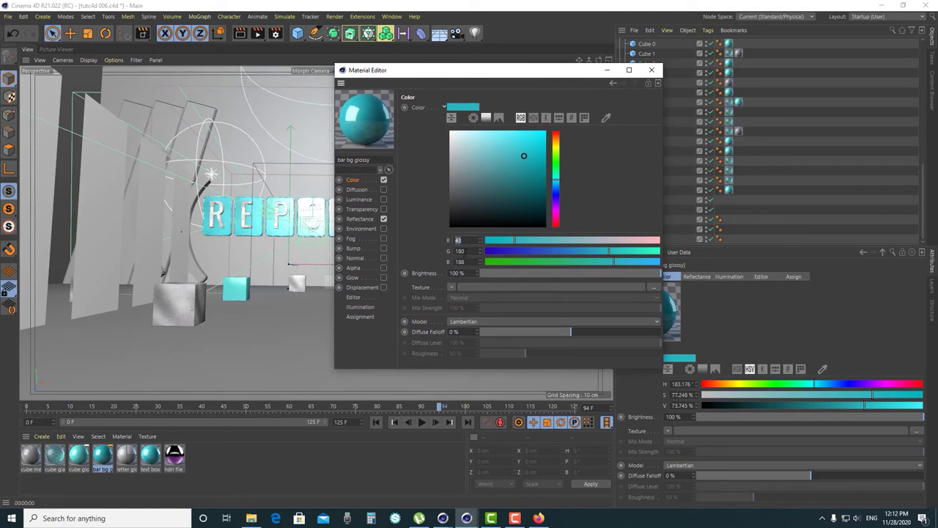
{"action": "key", "text": "Tab"}
{"action": "left_click_drag", "start_coordinate": [498, 70], "coordinate": [434, 182]}
{"action": "left_click", "coordinate": [584, 184]}
- Apply bar bg glossy to the Cloner's bar bg object, then clear the selections
{"action": "left_click_drag", "start_coordinate": [102, 458], "coordinate": [645, 220]}
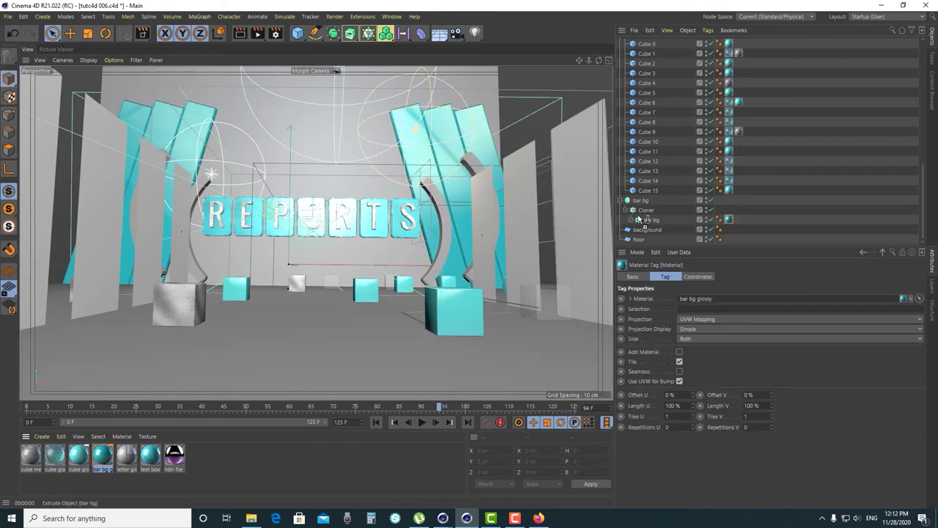
{"action": "left_click", "coordinate": [765, 206]}
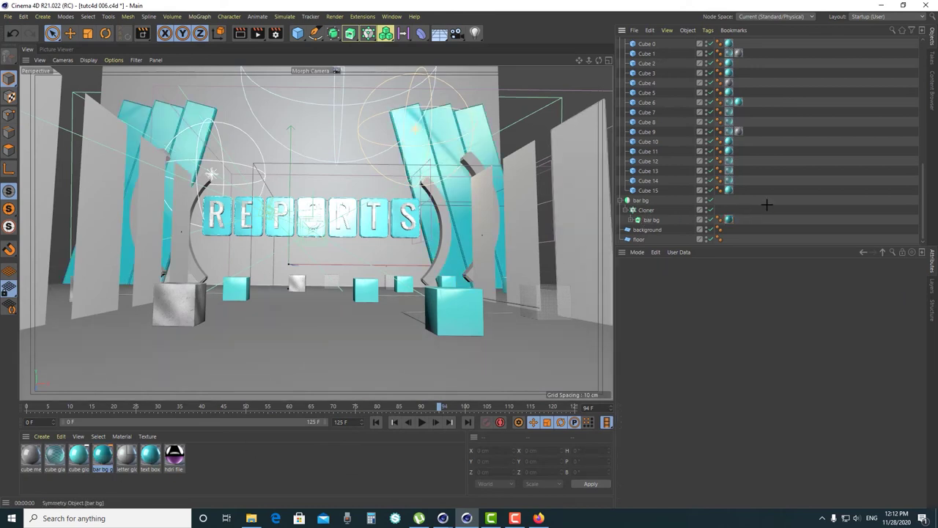
{"action": "left_click", "coordinate": [234, 378]}
{"action": "left_click", "coordinate": [234, 455]}
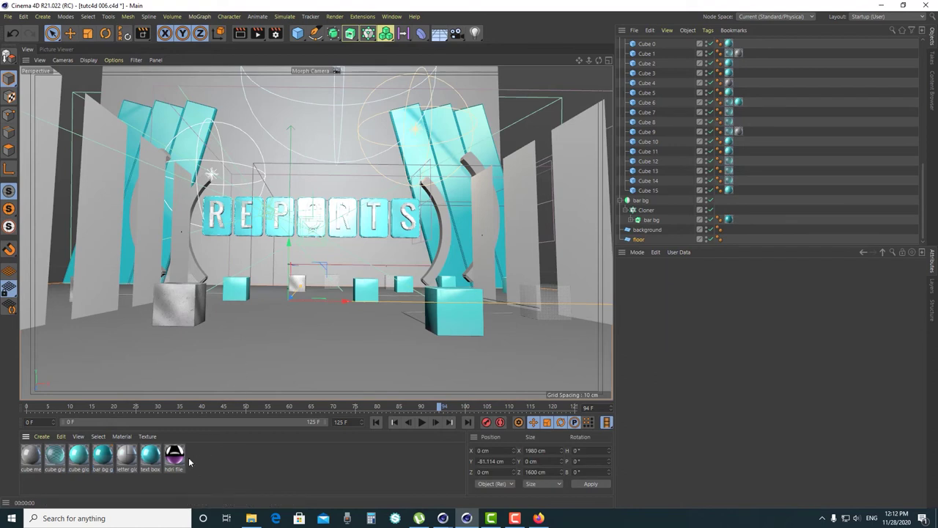
- Create a new default material named 'floor glossy' with a mid-grey colour
{"action": "left_click", "coordinate": [42, 436]}
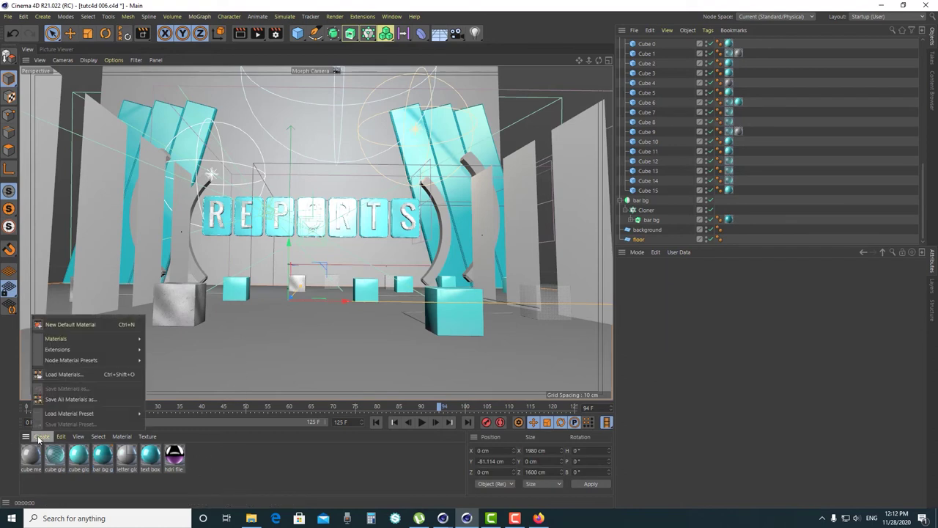
{"action": "left_click", "coordinate": [65, 325]}
{"action": "double_click", "coordinate": [31, 456]}
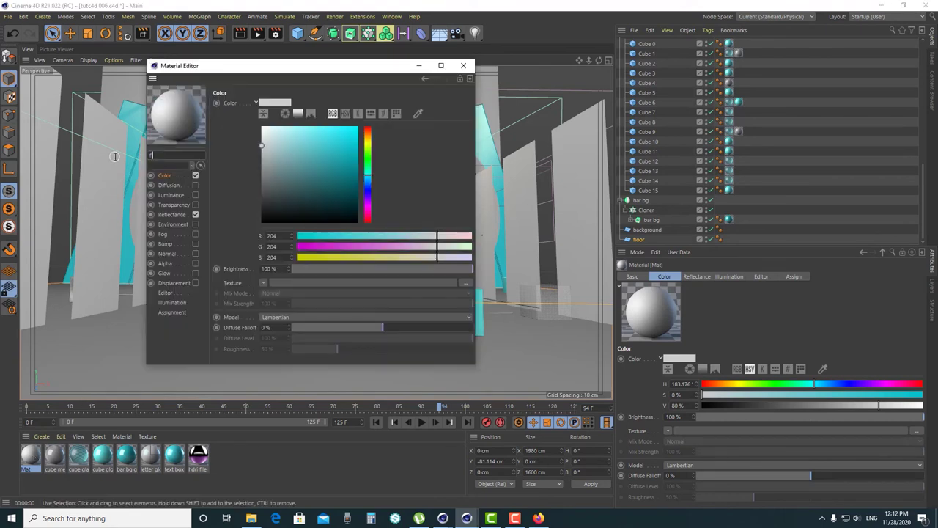
{"action": "type", "text": "floor glossy"}
{"action": "key", "text": "Return"}
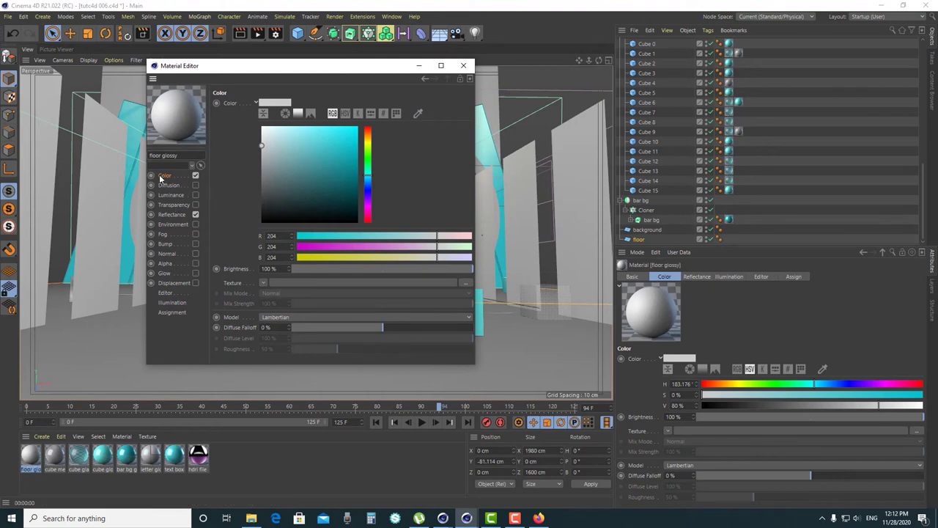
{"action": "left_click_drag", "start_coordinate": [261, 146], "coordinate": [263, 166]}
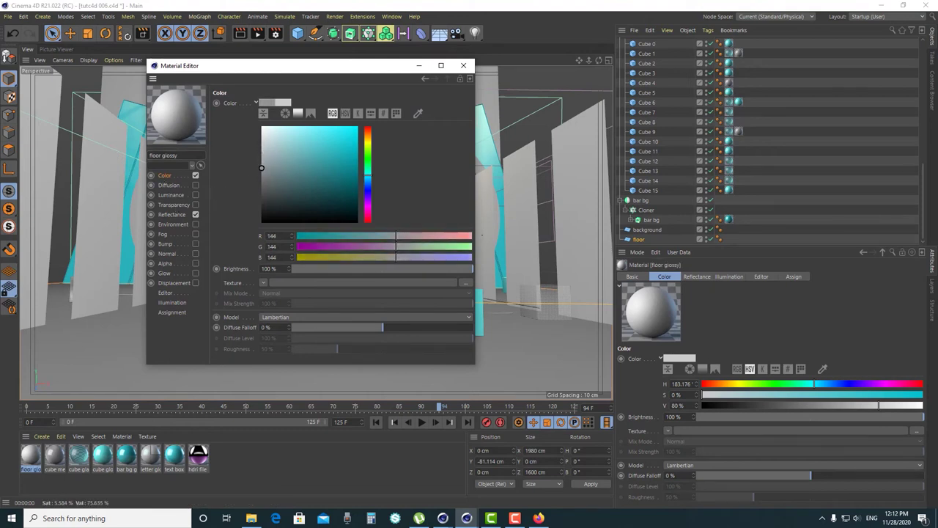
- Add a GGX reflectance layer with Additive attenuation and 10 % Reflection Strength
{"action": "left_click", "coordinate": [173, 214]}
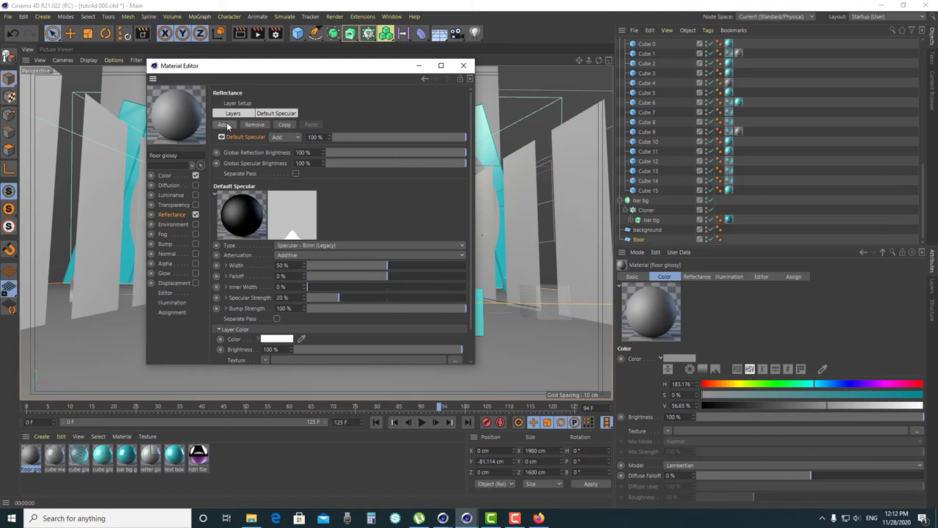
{"action": "left_click", "coordinate": [227, 126]}
{"action": "left_click", "coordinate": [257, 139]}
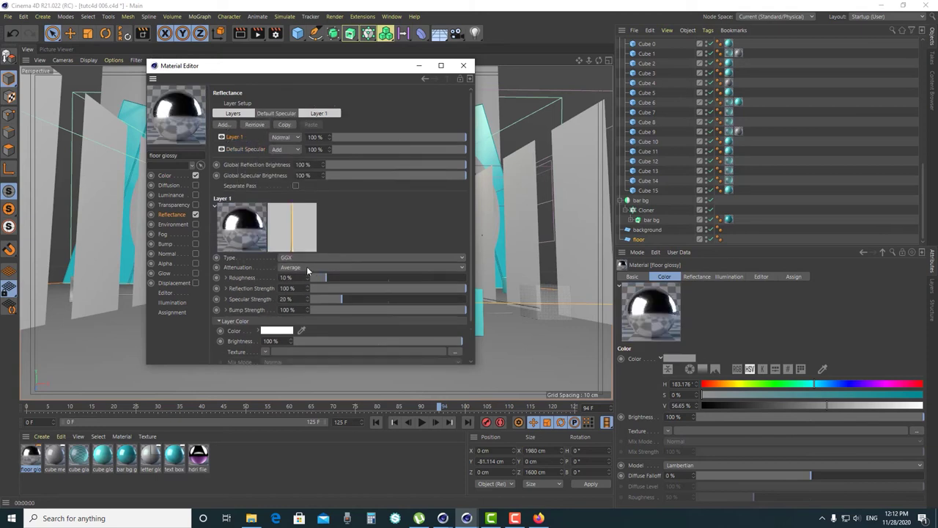
{"action": "left_click", "coordinate": [306, 266]}
{"action": "left_click", "coordinate": [301, 288]}
{"action": "left_click", "coordinate": [287, 288]}
{"action": "type", "text": "10"}
{"action": "key", "text": "Return"}
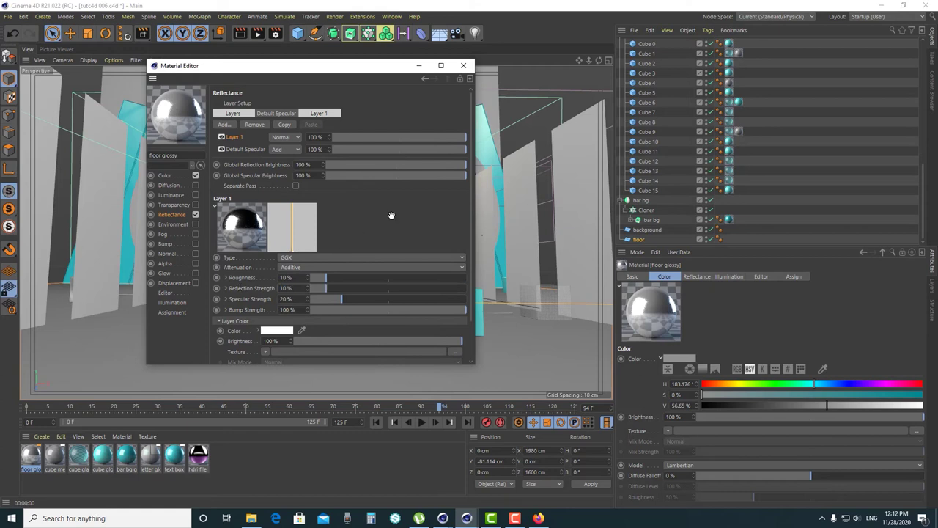
- Tint the floor glossy reflection layer light cyan
{"action": "left_click", "coordinate": [284, 331]}
{"action": "left_click", "coordinate": [342, 332]}
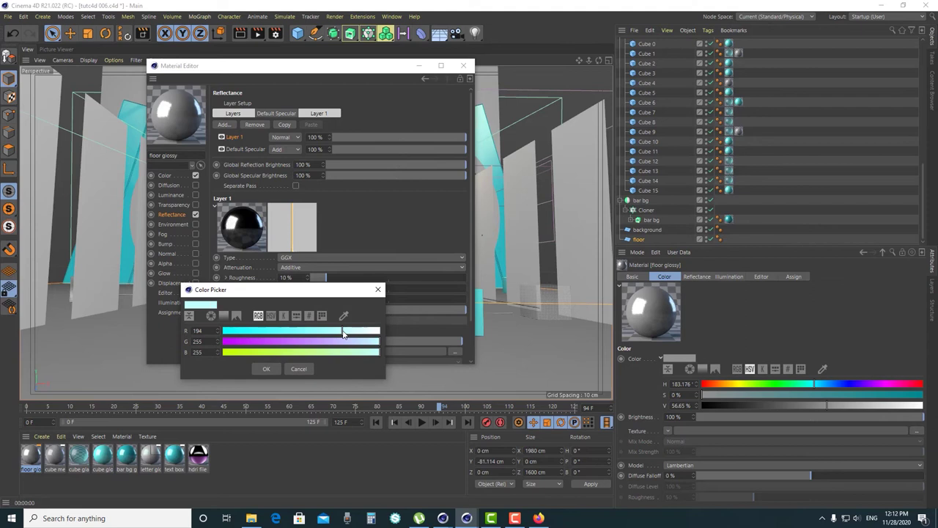
{"action": "left_click", "coordinate": [267, 368]}
{"action": "left_click", "coordinate": [463, 65]}
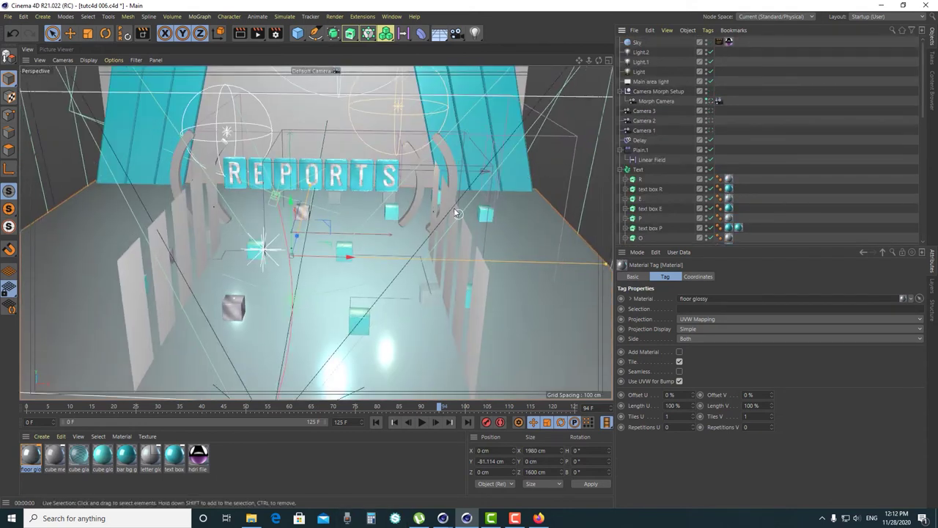
- Drop the cube metal material onto the left signal arch
{"action": "mouse_move", "coordinate": [444, 188]}
{"action": "left_mouse_down", "text": "alt"}
{"action": "mouse_move", "coordinate": [477, 155]}
{"action": "mouse_move", "coordinate": [443, 186]}
{"action": "mouse_move", "coordinate": [498, 115]}
{"action": "mouse_move", "coordinate": [440, 183]}
{"action": "left_mouse_up", "text": "alt"}
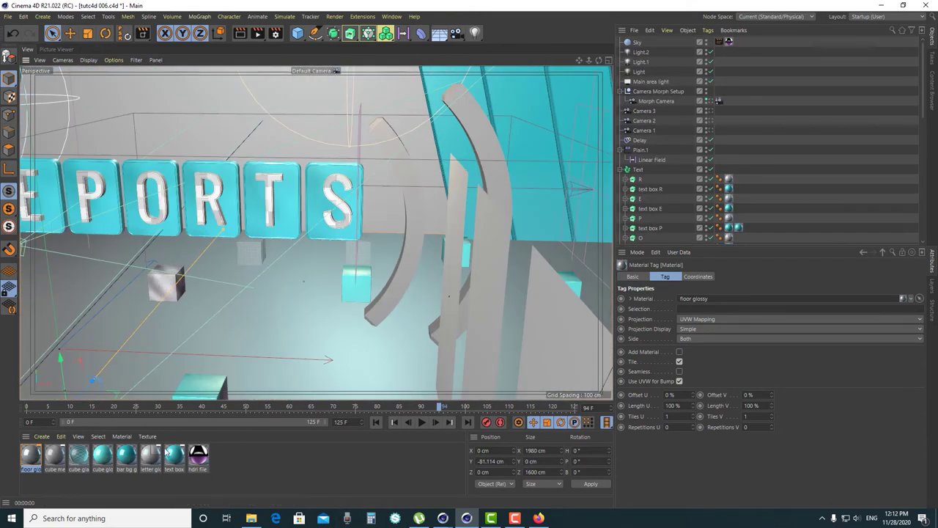
{"action": "left_click", "coordinate": [54, 458]}
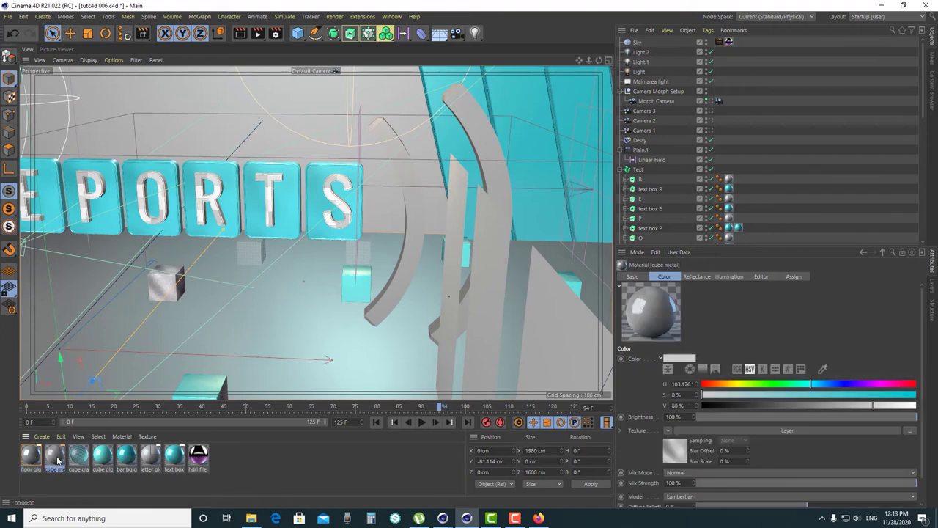
{"action": "double_click", "coordinate": [57, 460]}
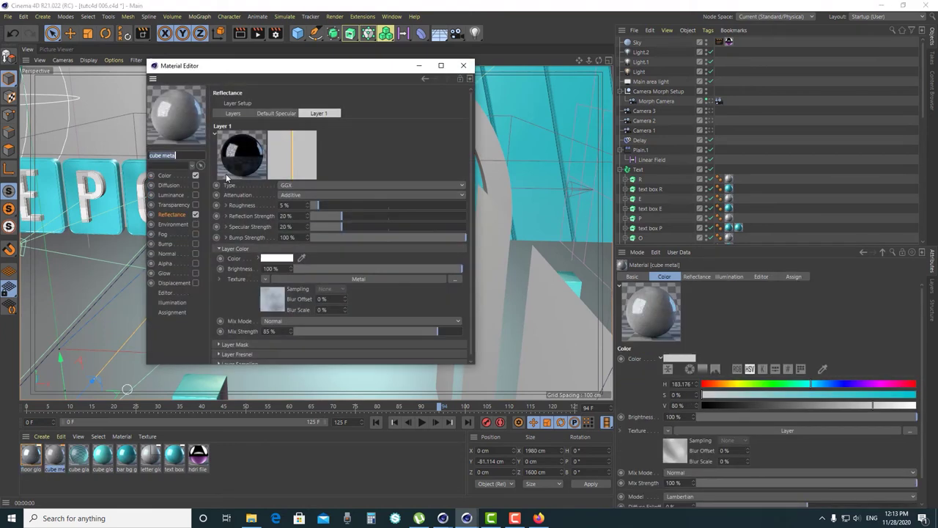
{"action": "left_click", "coordinate": [463, 65]}
{"action": "left_click_drag", "start_coordinate": [54, 456], "coordinate": [404, 164]}
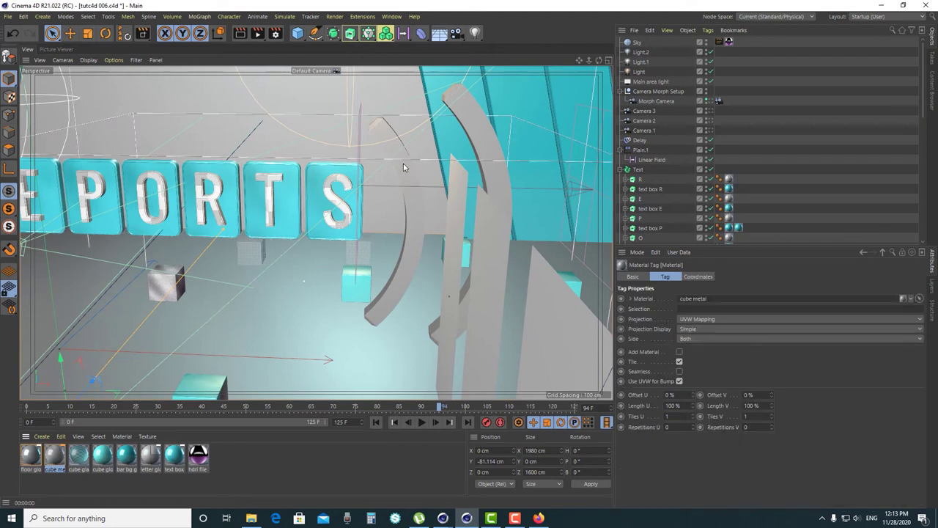
{"action": "left_click_drag", "start_coordinate": [487, 179], "coordinate": [410, 187], "text": "alt"}
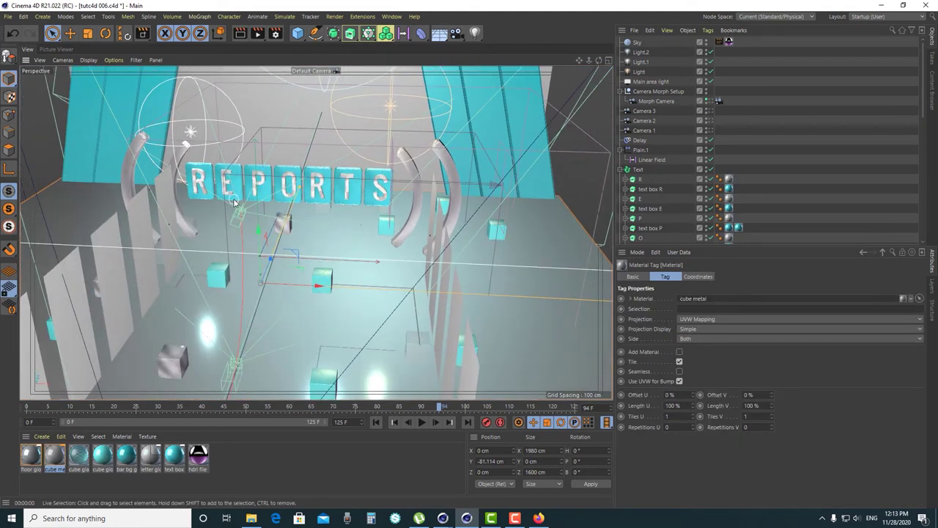
{"action": "scroll", "coordinate": [629, 208], "scroll_direction": "down", "scroll_amount": 5}
{"action": "scroll", "coordinate": [629, 208], "scroll_direction": "down", "scroll_amount": 5}
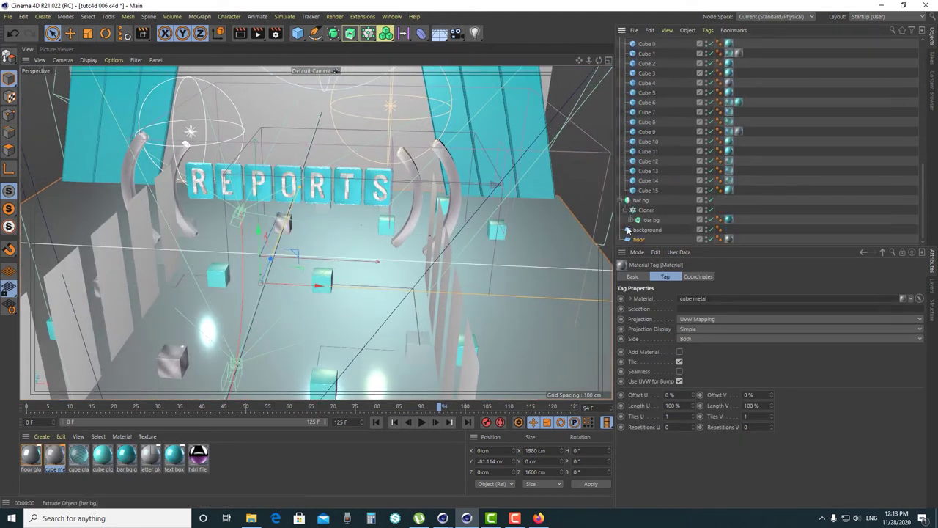
{"action": "scroll", "coordinate": [627, 230], "scroll_direction": "up", "scroll_amount": 5}
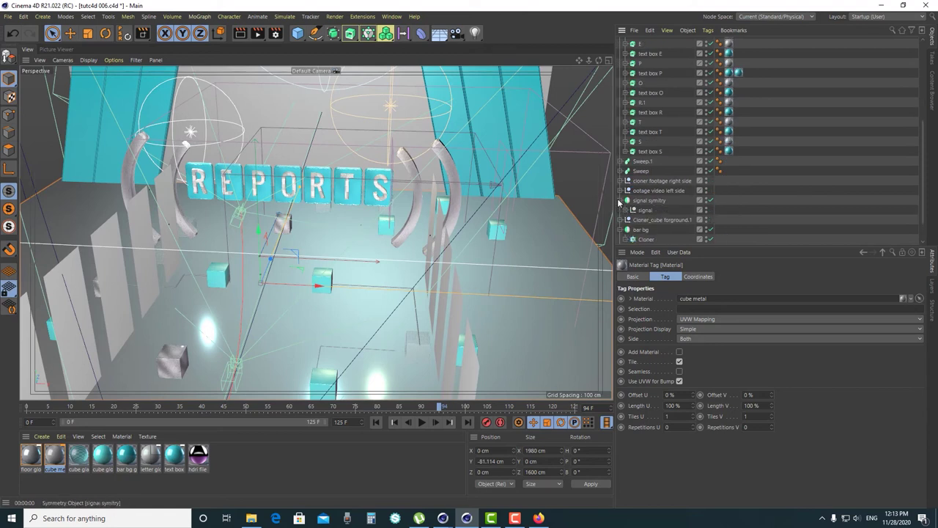
- Expand the signal group and check the Signal big and Signal small material tags
{"action": "left_click", "coordinate": [633, 210]}
{"action": "left_click", "coordinate": [627, 211]}
{"action": "left_click", "coordinate": [655, 220]}
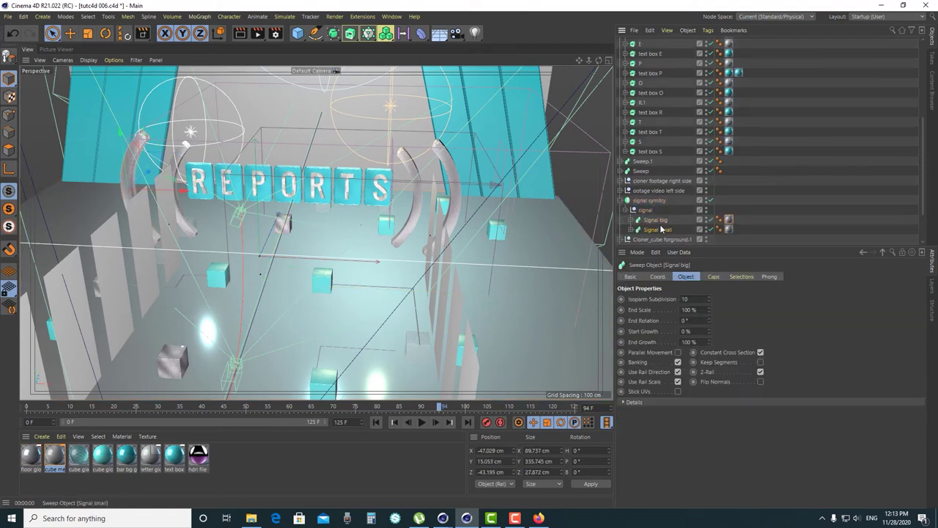
{"action": "left_click", "coordinate": [729, 230]}
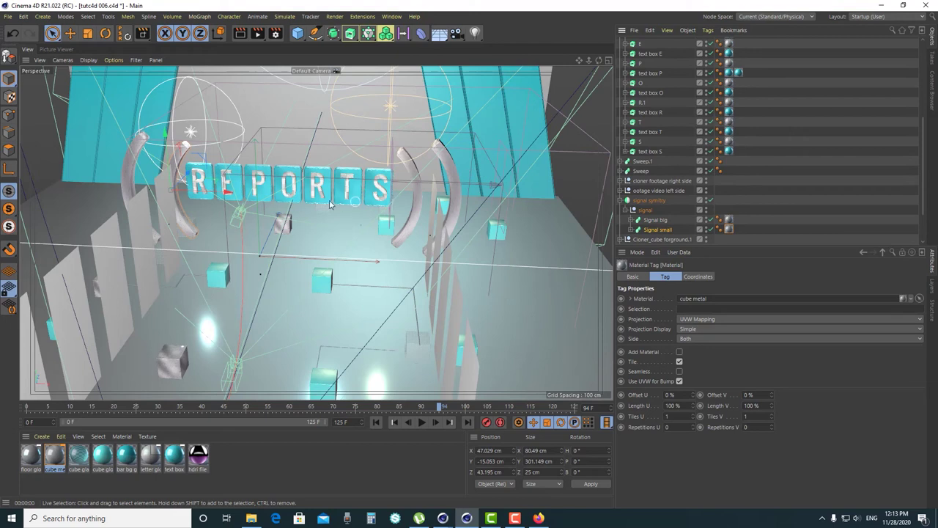
{"action": "scroll", "coordinate": [344, 220], "scroll_direction": "down", "scroll_amount": 4}
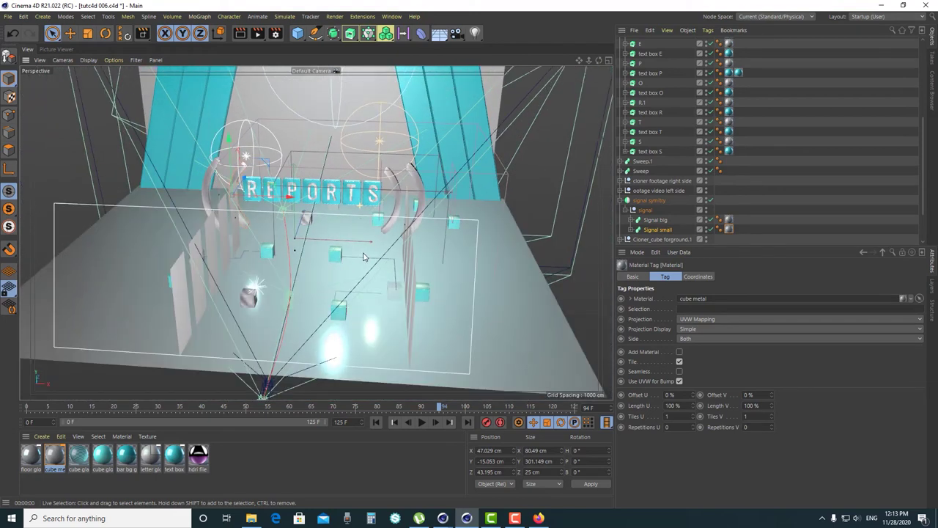
- Select the background plane and orbit to a side view of the set
{"action": "left_click_drag", "start_coordinate": [379, 134], "coordinate": [432, 197], "text": "alt"}
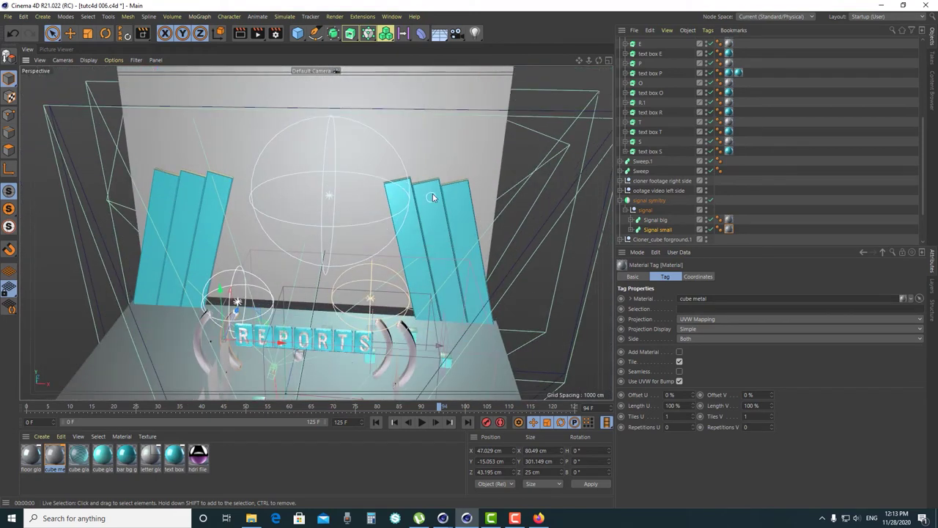
{"action": "left_click", "coordinate": [447, 149]}
{"action": "left_click_drag", "start_coordinate": [475, 216], "coordinate": [352, 213], "text": "alt"}
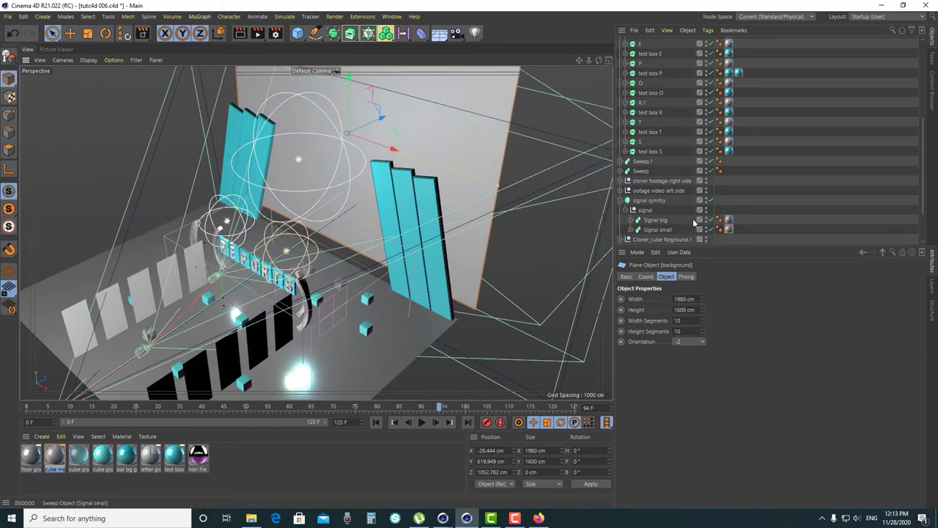
{"action": "scroll", "coordinate": [693, 222], "scroll_direction": "down", "scroll_amount": 3}
- Hide the background plane in the viewport and clear the selection
{"action": "double_click", "coordinate": [710, 229]}
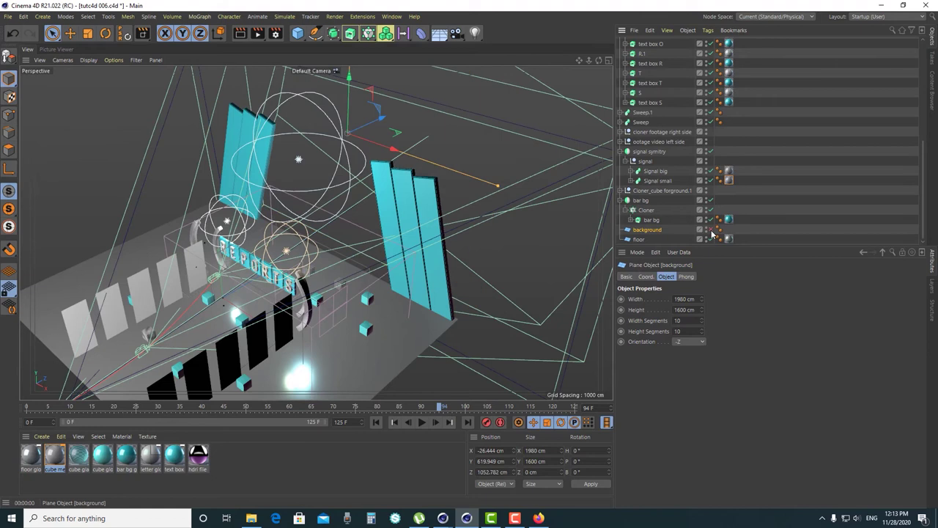
{"action": "left_click", "coordinate": [710, 229]}
{"action": "left_click", "coordinate": [710, 229]}
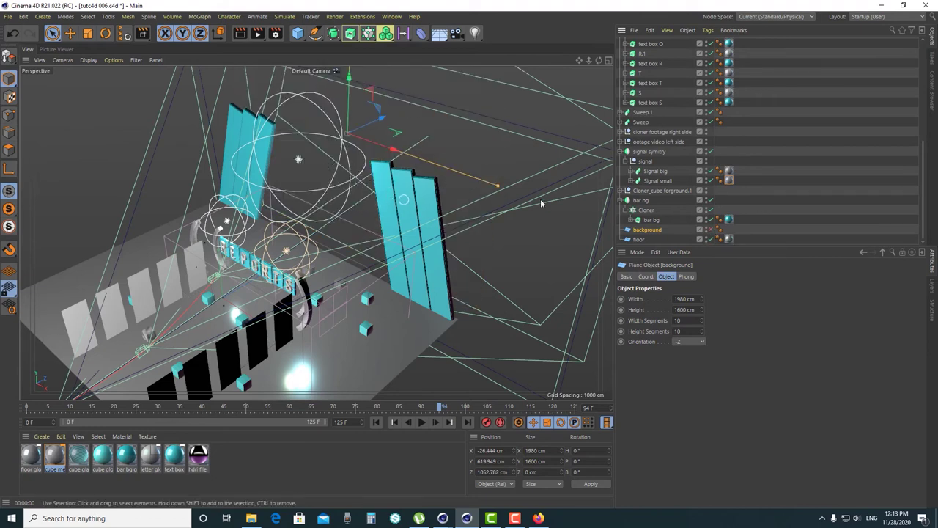
{"action": "left_click", "coordinate": [708, 228]}
{"action": "left_click", "coordinate": [709, 228]}
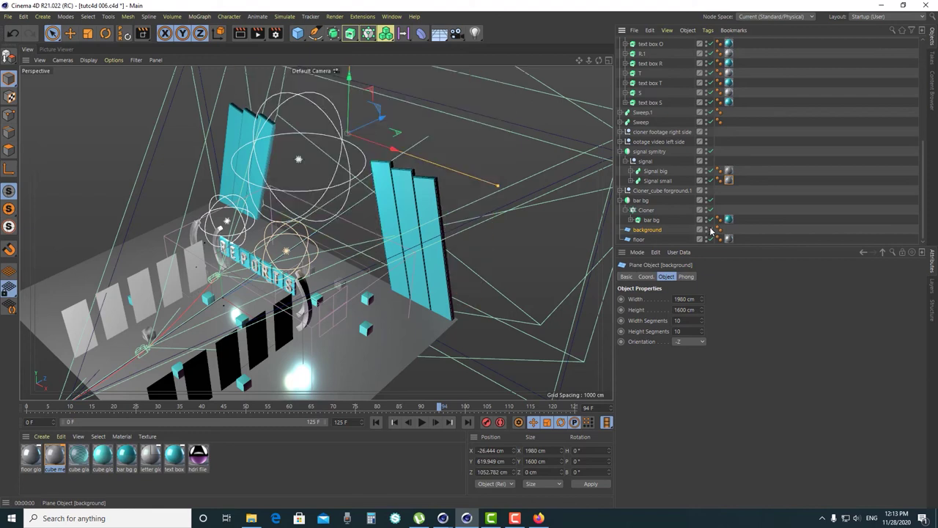
{"action": "left_click", "coordinate": [710, 228]}
{"action": "left_click", "coordinate": [710, 229]}
{"action": "left_click", "coordinate": [627, 208]}
- Preview-render the Morph Camera view, clear it, and create a new default material
{"action": "scroll", "coordinate": [660, 168], "scroll_direction": "up", "scroll_amount": 7}
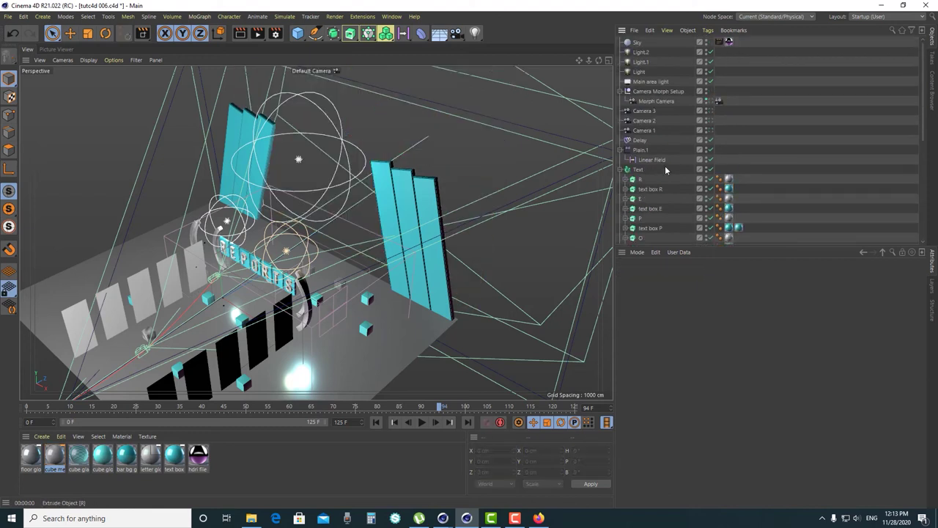
{"action": "left_click", "coordinate": [709, 101]}
{"action": "key", "text": "ctrl+r"}
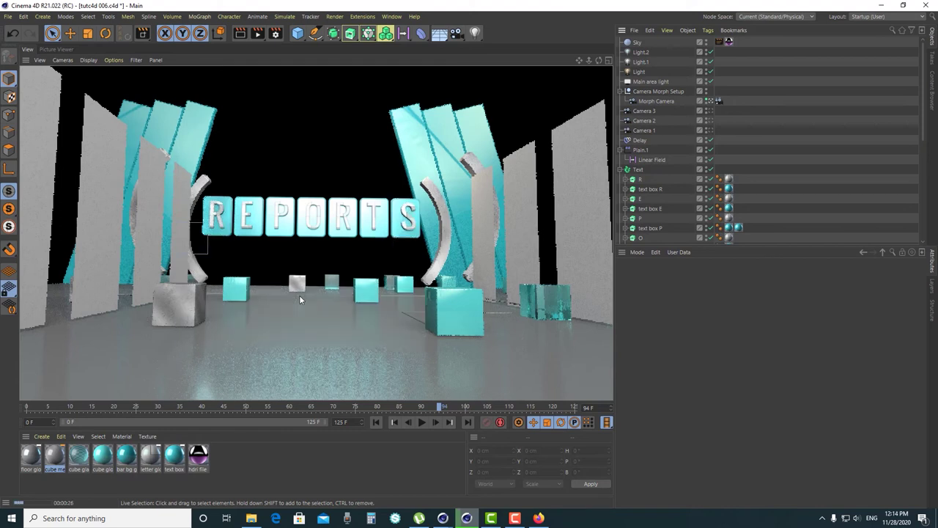
{"action": "left_click", "coordinate": [263, 462]}
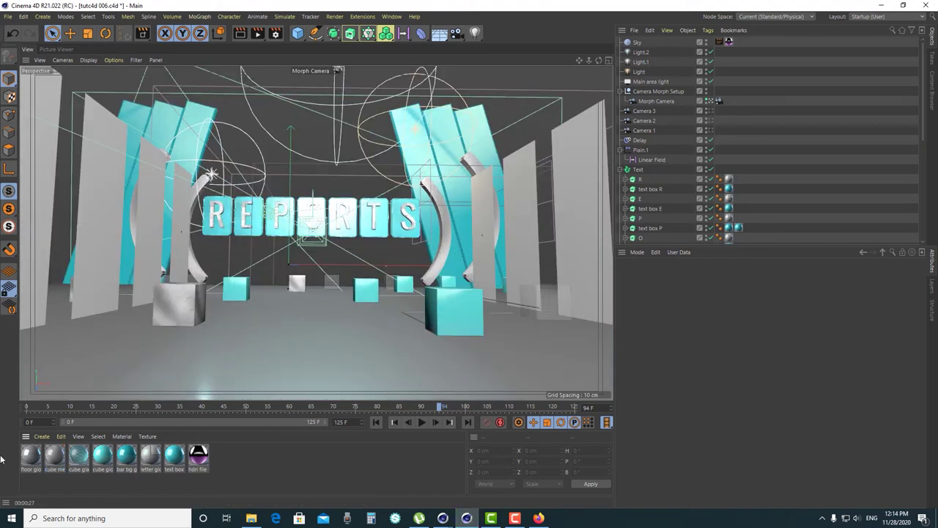
{"action": "double_click", "coordinate": [224, 459]}
- Set the new screen material's colour to near-black (RGB 22)
{"action": "double_click", "coordinate": [33, 458]}
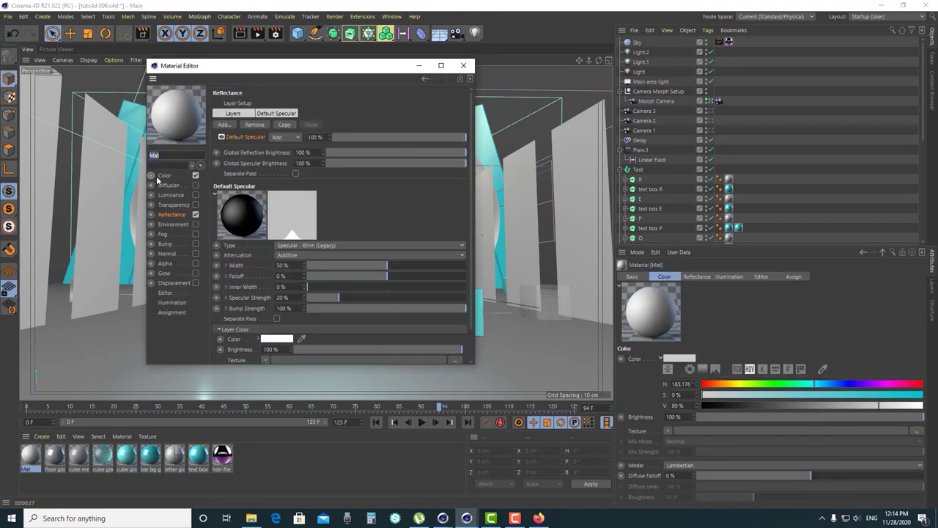
{"action": "left_click", "coordinate": [164, 175]}
{"action": "left_click", "coordinate": [261, 174]}
{"action": "left_click", "coordinate": [261, 214]}
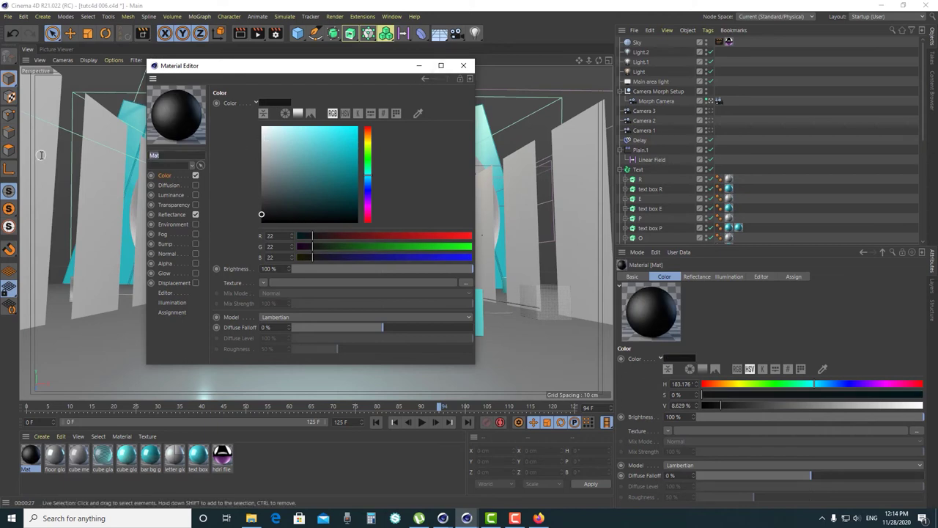
{"action": "left_click", "coordinate": [463, 65]}
- Apply the screen material to the side footage group and render to the Picture Viewer
{"action": "left_click", "coordinate": [518, 176]}
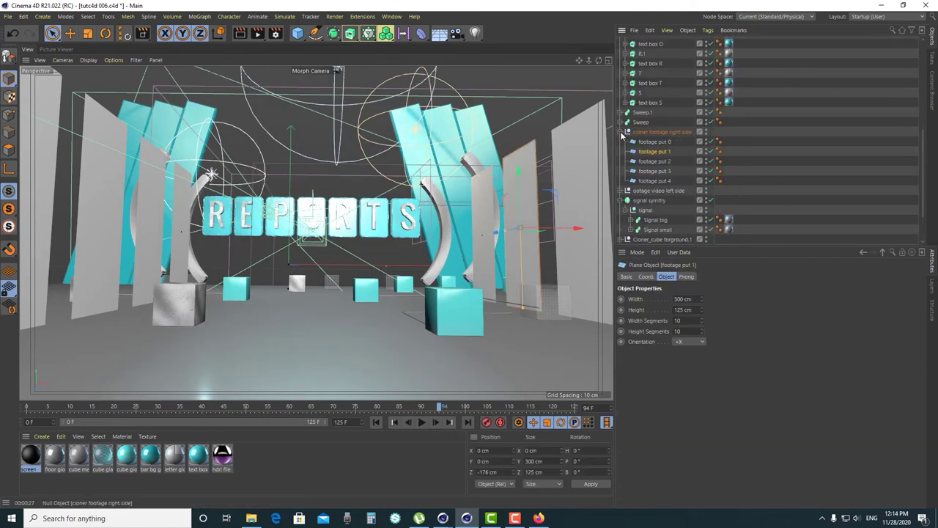
{"action": "left_click", "coordinate": [652, 142]}
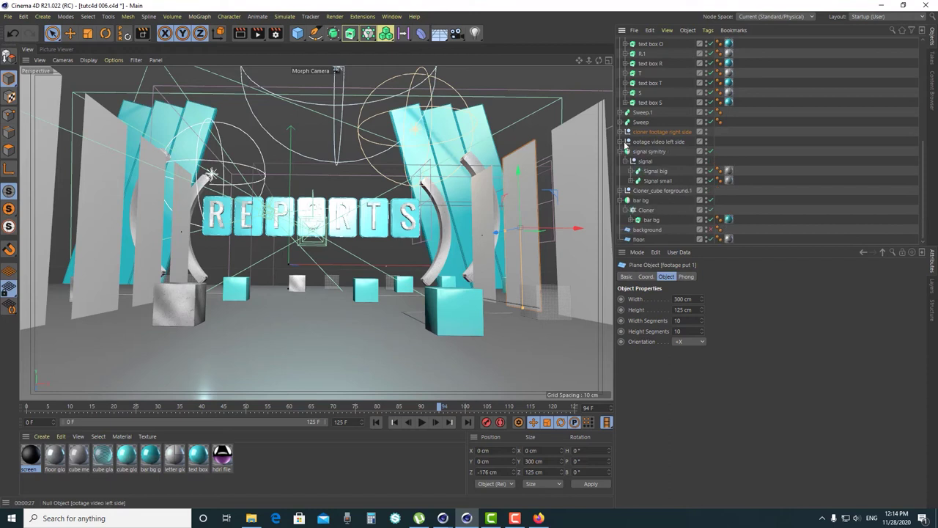
{"action": "left_click_drag", "start_coordinate": [30, 455], "coordinate": [655, 141]}
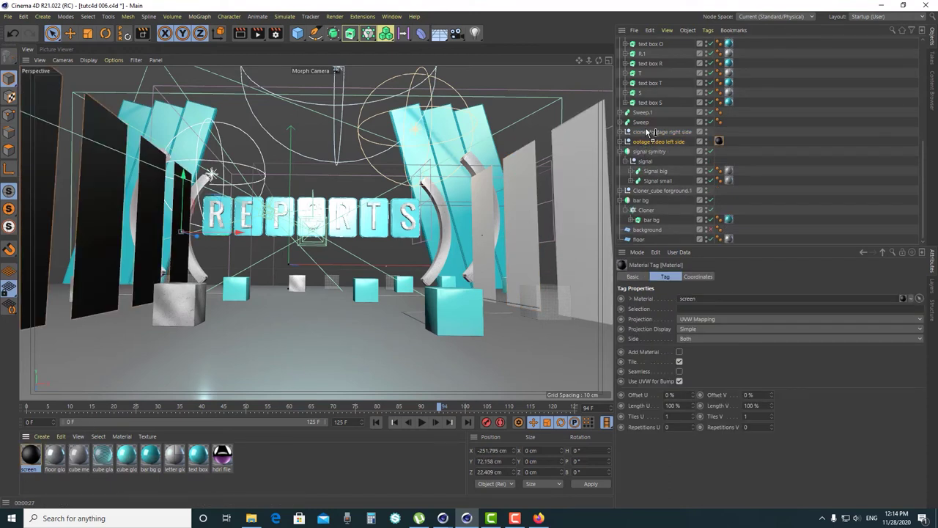
{"action": "left_click", "coordinate": [796, 160]}
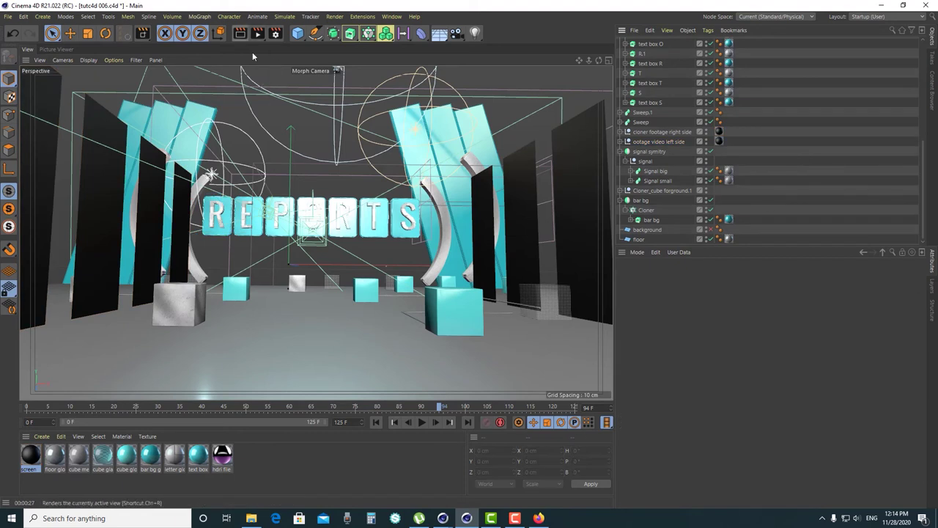
{"action": "left_click", "coordinate": [258, 33]}
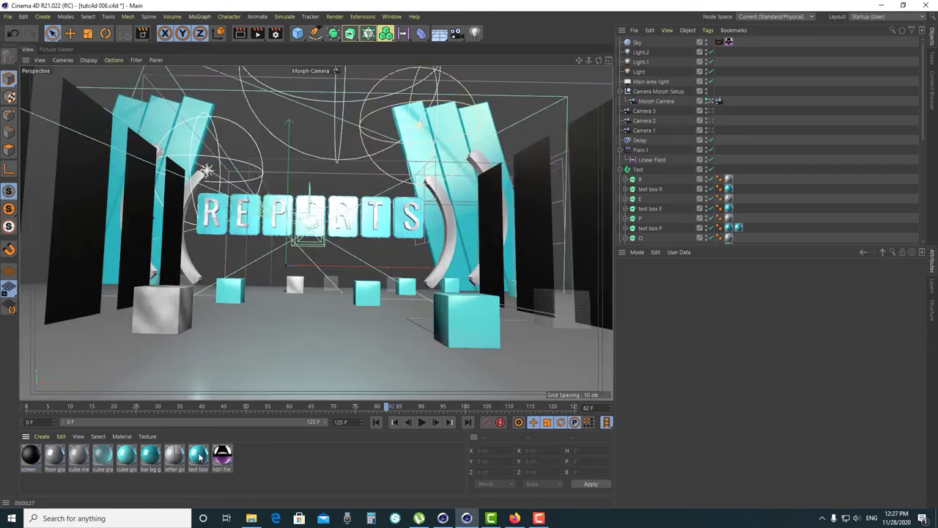
- Set the text box glossy mat's Layer 1 Specular Strength to 20%
{"action": "left_click", "coordinate": [198, 457]}
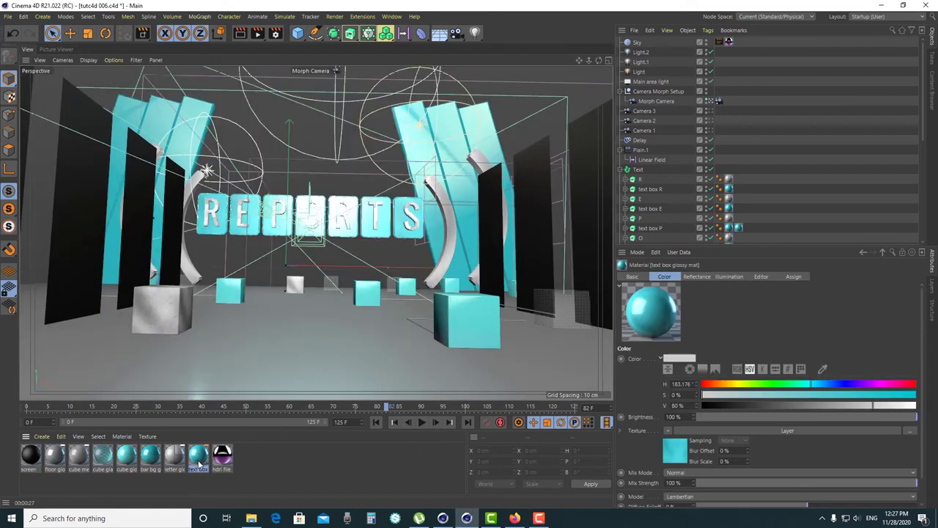
{"action": "double_click", "coordinate": [199, 457]}
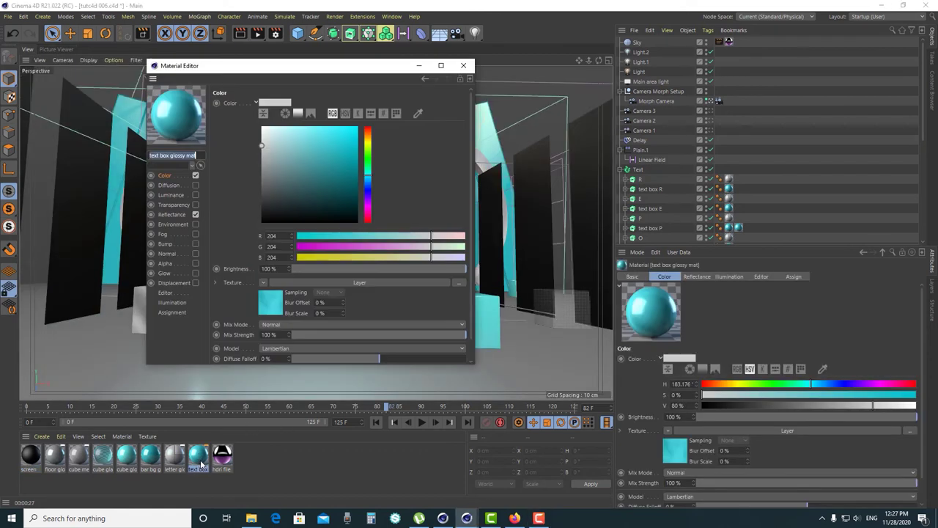
{"action": "left_click", "coordinate": [165, 176]}
{"action": "left_click", "coordinate": [168, 215]}
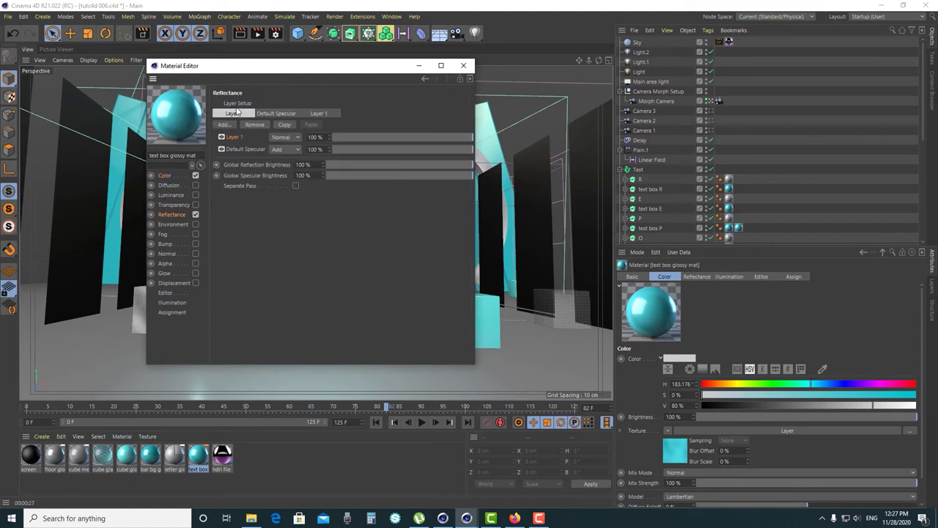
{"action": "left_click", "coordinate": [318, 114]}
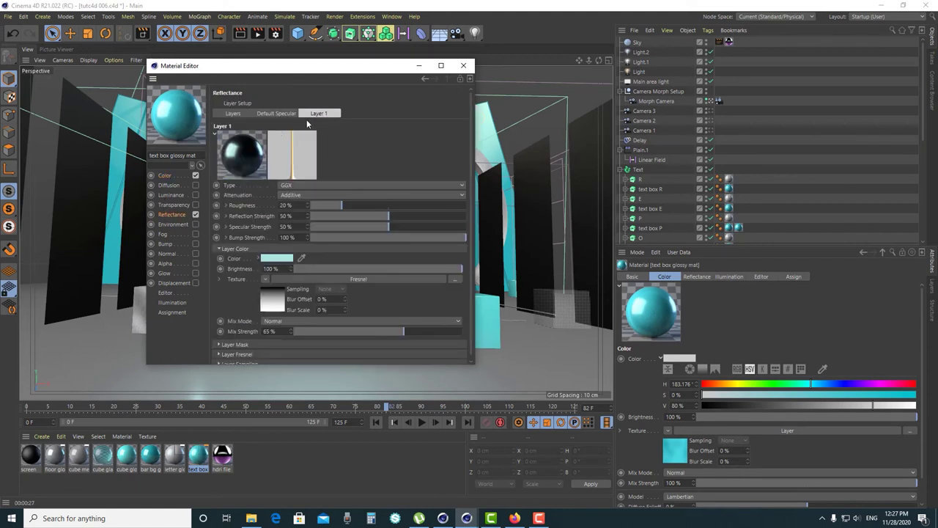
{"action": "left_click", "coordinate": [281, 227]}
{"action": "type", "text": "20"}
{"action": "key", "text": "Return"}
- Compare higher Specular Strength values, then settle on 15% and close the editor
{"action": "left_click_drag", "start_coordinate": [299, 67], "coordinate": [543, 61]}
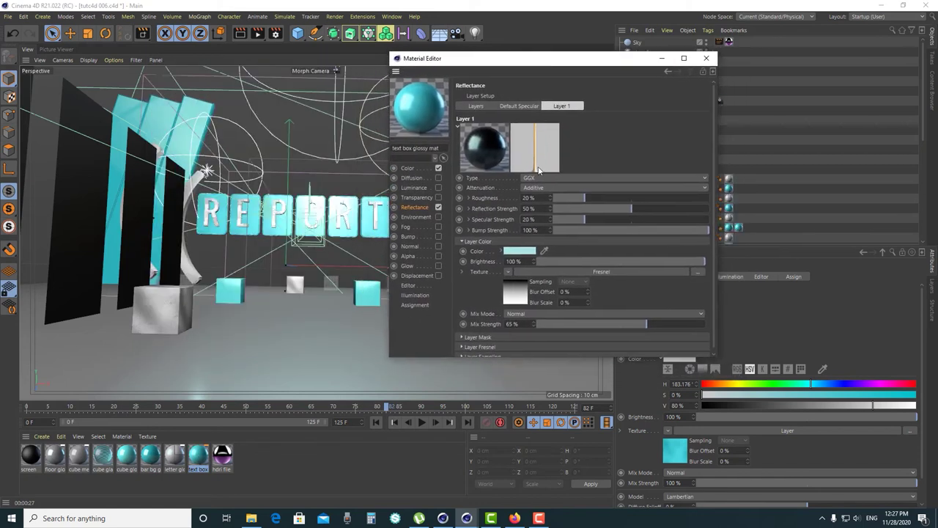
{"action": "left_click", "coordinate": [587, 220]}
{"action": "left_click_drag", "start_coordinate": [527, 57], "coordinate": [614, 33]}
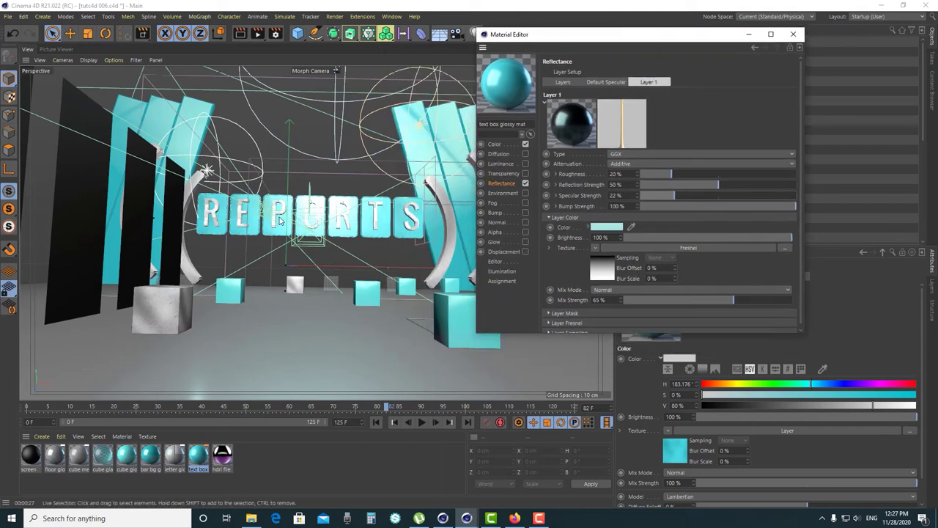
{"action": "left_click_drag", "start_coordinate": [674, 193], "coordinate": [756, 193]}
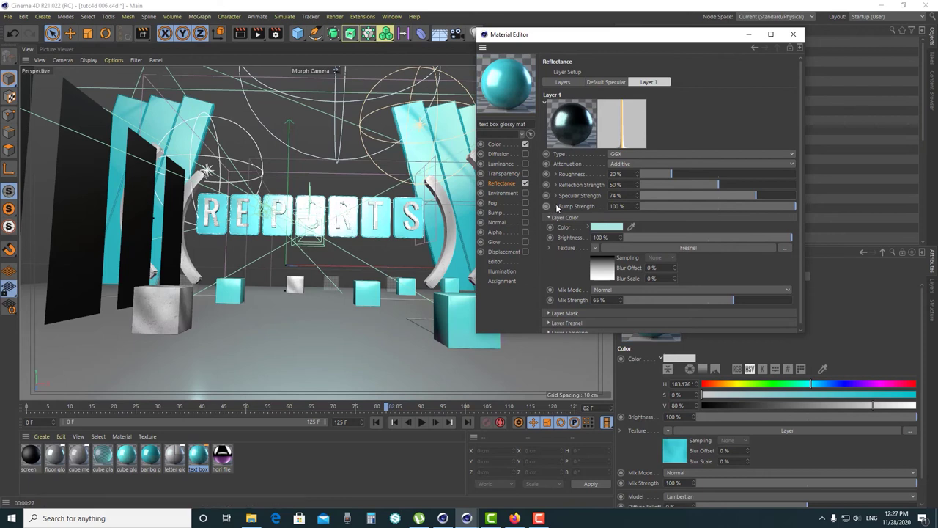
{"action": "double_click", "coordinate": [614, 195]}
{"action": "type", "text": "20"}
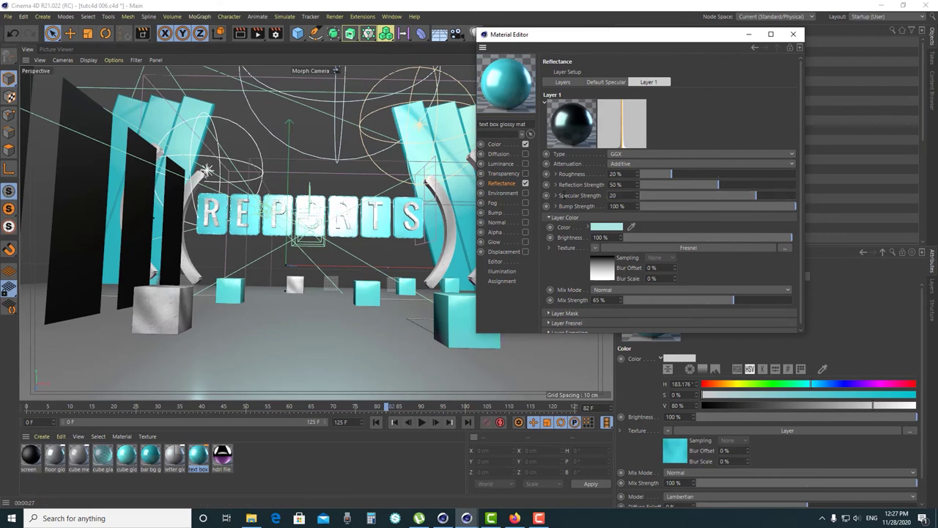
{"action": "key", "text": "Return"}
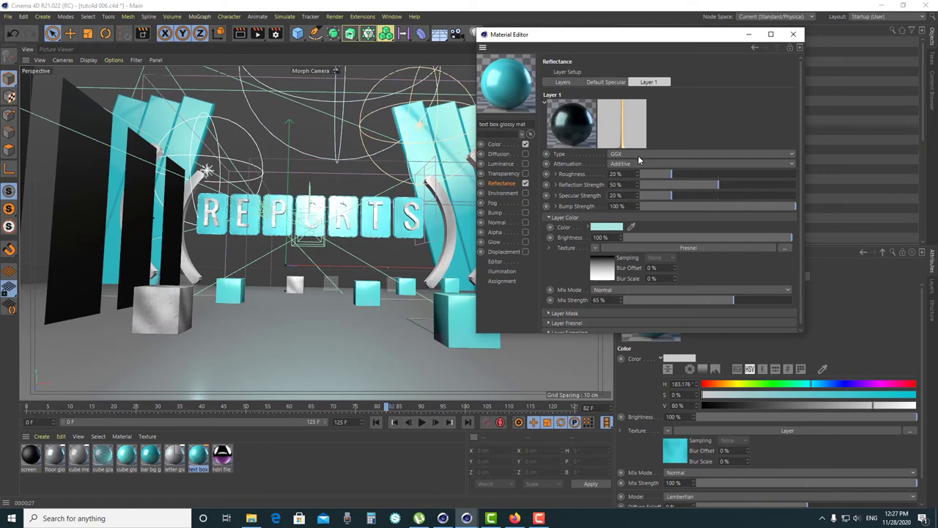
{"action": "double_click", "coordinate": [611, 195]}
{"action": "type", "text": "15"}
{"action": "key", "text": "Return"}
{"action": "left_click", "coordinate": [793, 34]}
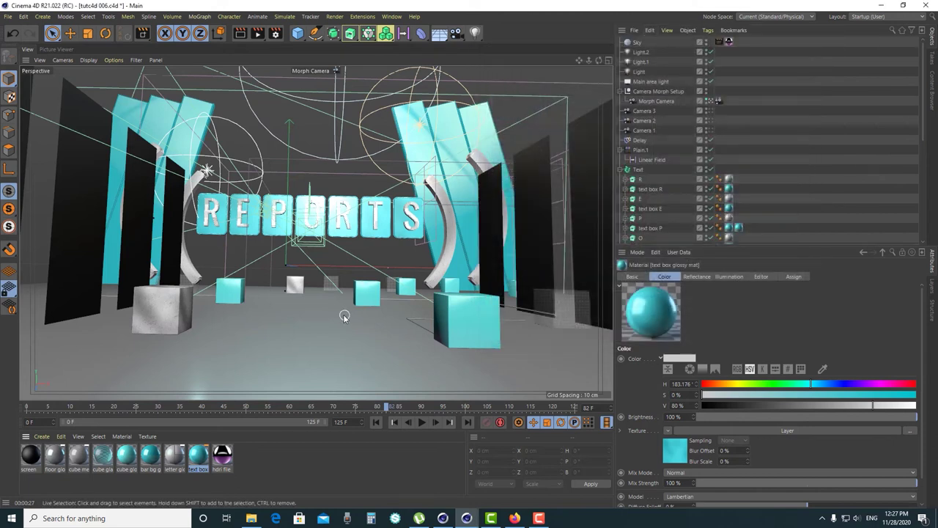
- Switch to the default camera and frame the view on the REPORTS letters
{"action": "left_click", "coordinate": [719, 100]}
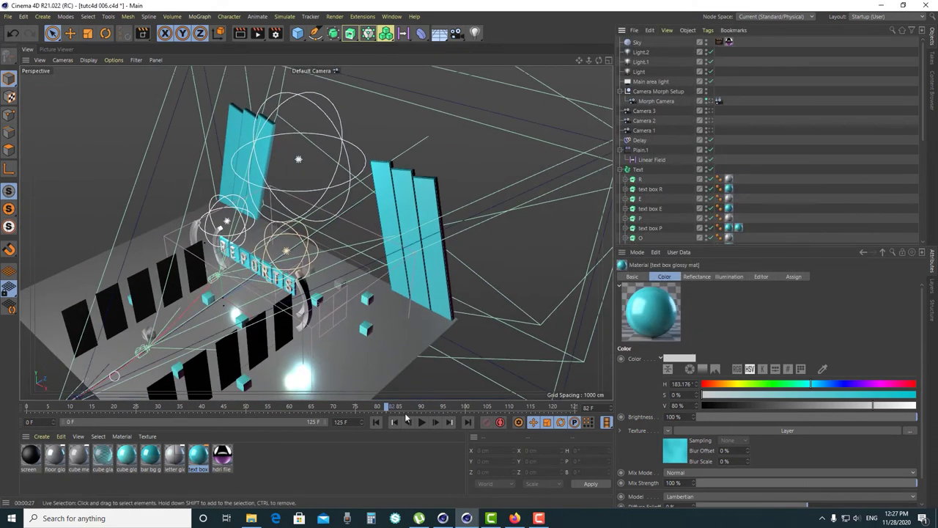
{"action": "scroll", "coordinate": [275, 285], "scroll_direction": "up", "scroll_amount": 5}
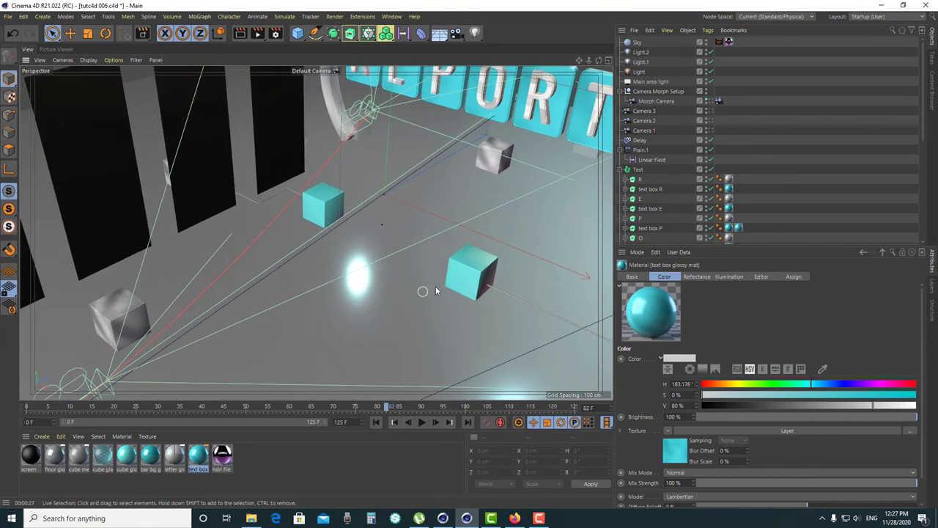
{"action": "scroll", "coordinate": [351, 150], "scroll_direction": "up", "scroll_amount": 4}
{"action": "scroll", "coordinate": [350, 150], "scroll_direction": "down", "scroll_amount": 4}
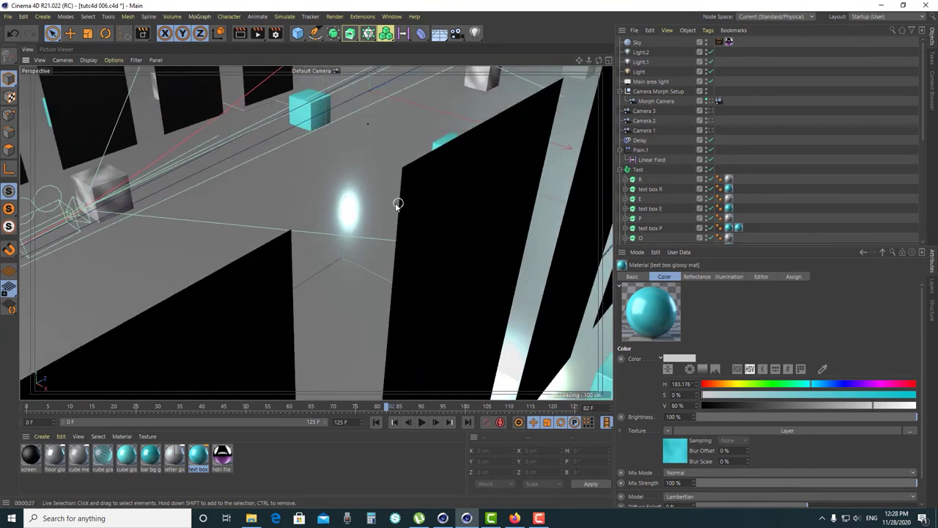
{"action": "scroll", "coordinate": [410, 211], "scroll_direction": "down", "scroll_amount": 4}
{"action": "mouse_move", "coordinate": [437, 218]}
{"action": "left_mouse_down", "text": "alt"}
{"action": "mouse_move", "coordinate": [417, 180]}
{"action": "mouse_move", "coordinate": [507, 199]}
{"action": "mouse_move", "coordinate": [532, 215]}
{"action": "mouse_move", "coordinate": [429, 226]}
{"action": "left_mouse_up", "text": "alt"}
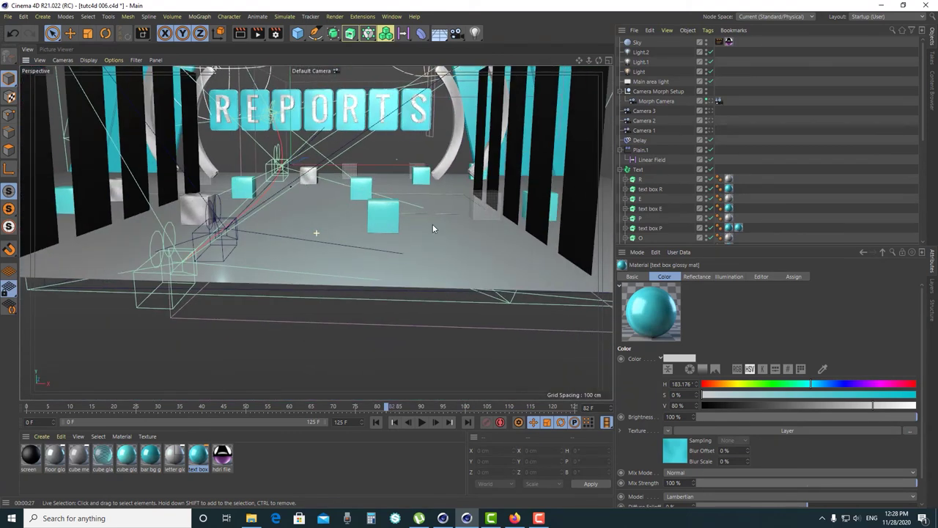
- Set the cube glass Absorption Color to peach (hue 37, saturation 33.5%)
{"action": "double_click", "coordinate": [102, 456]}
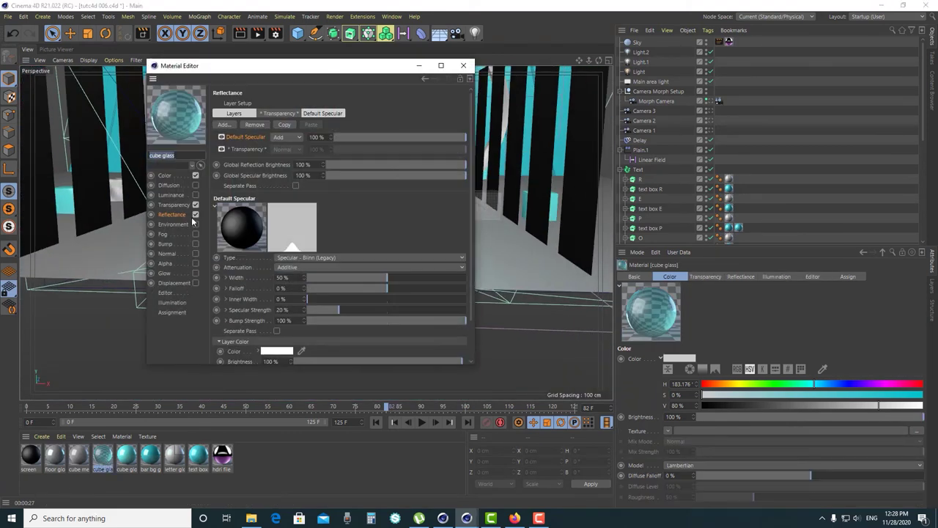
{"action": "left_click", "coordinate": [174, 205]}
{"action": "left_click", "coordinate": [299, 269]}
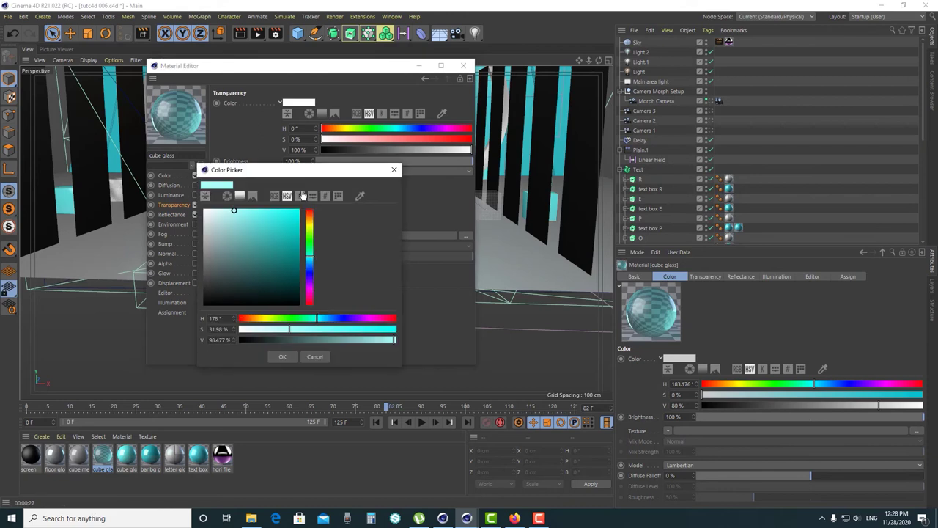
{"action": "left_click_drag", "start_coordinate": [340, 171], "coordinate": [477, 152]}
{"action": "mouse_move", "coordinate": [452, 203]}
{"action": "left_mouse_down"}
{"action": "mouse_move", "coordinate": [358, 195]}
{"action": "mouse_move", "coordinate": [370, 189]}
{"action": "left_mouse_up"}
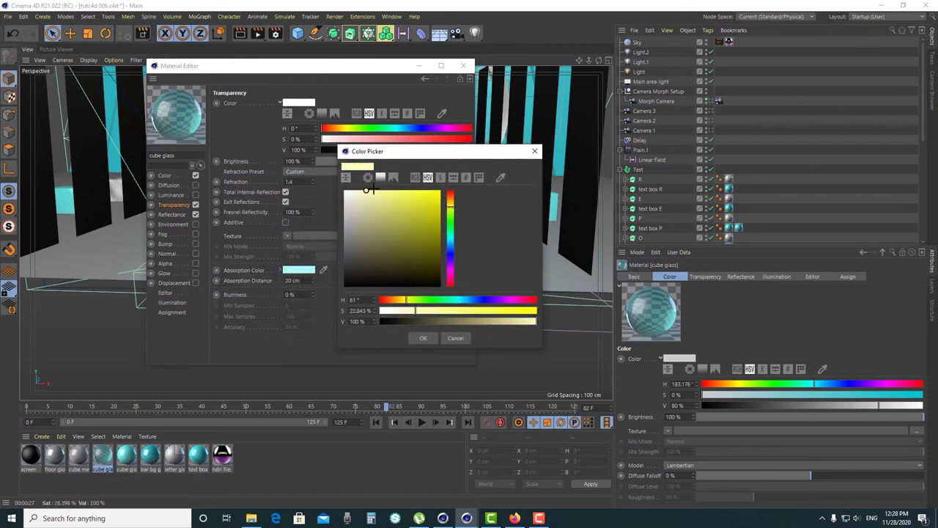
{"action": "left_click", "coordinate": [450, 201]}
{"action": "left_click_drag", "start_coordinate": [371, 191], "coordinate": [376, 190]}
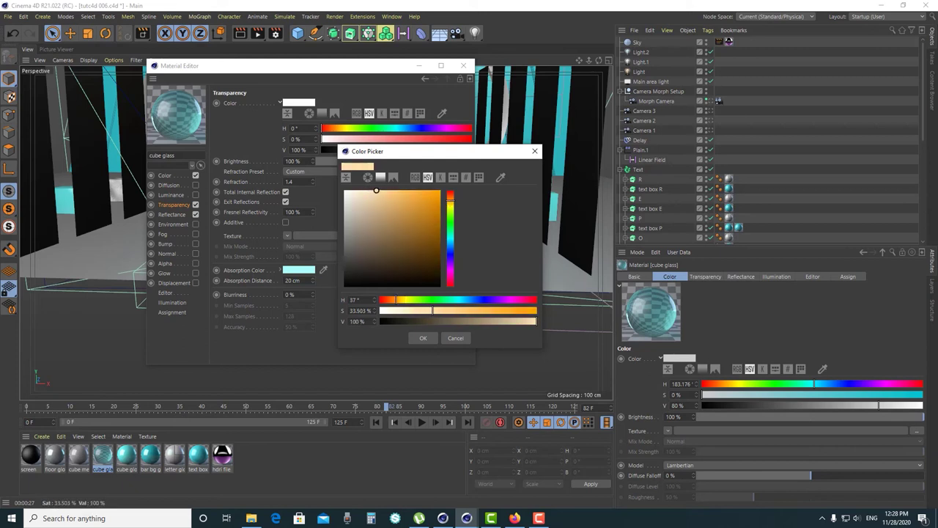
{"action": "left_click_drag", "start_coordinate": [389, 151], "coordinate": [411, 143]}
{"action": "left_click", "coordinate": [446, 330]}
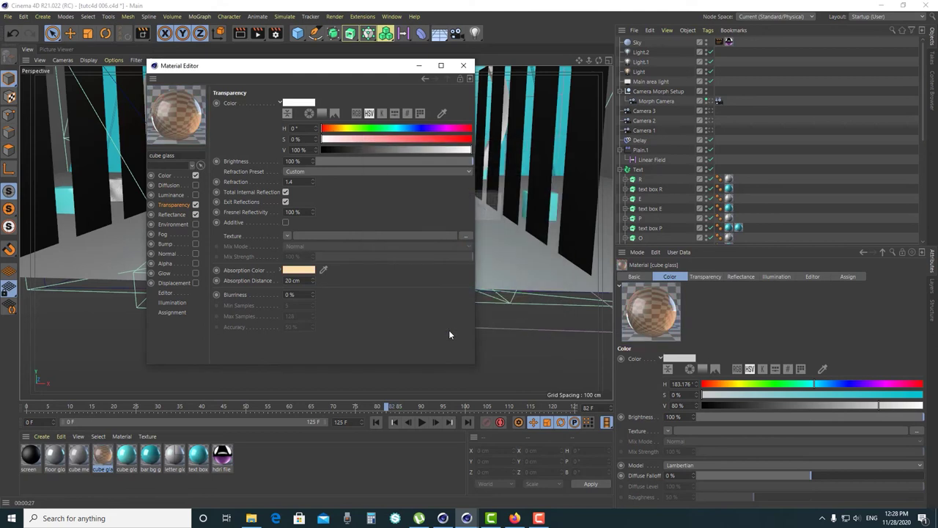
- Copy the peach absorption colour into the cube glass Color channel and close the editor
{"action": "right_click", "coordinate": [255, 271]}
{"action": "left_click", "coordinate": [272, 314]}
{"action": "left_click", "coordinate": [170, 176]}
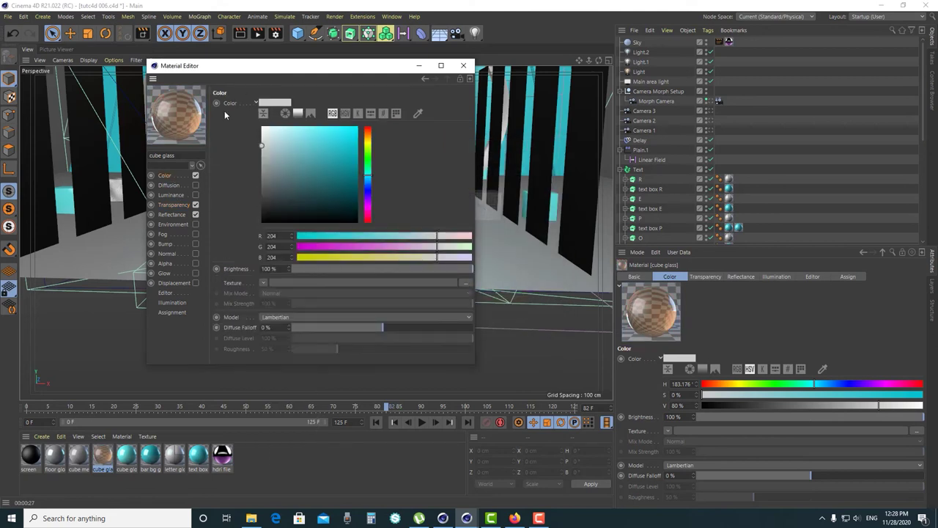
{"action": "left_click", "coordinate": [256, 102]}
{"action": "key", "text": "Escape"}
{"action": "right_click", "coordinate": [232, 105]}
{"action": "left_click", "coordinate": [250, 156]}
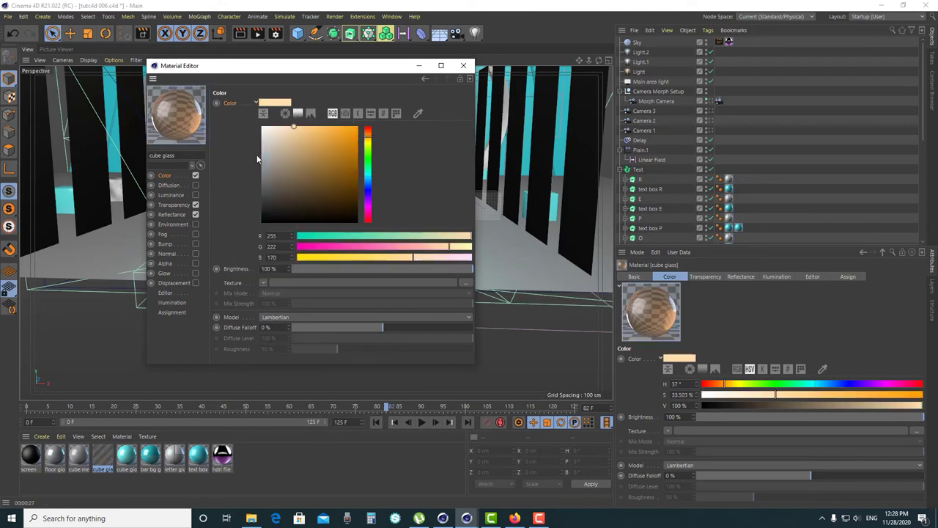
{"action": "left_click_drag", "start_coordinate": [289, 67], "coordinate": [290, 211]}
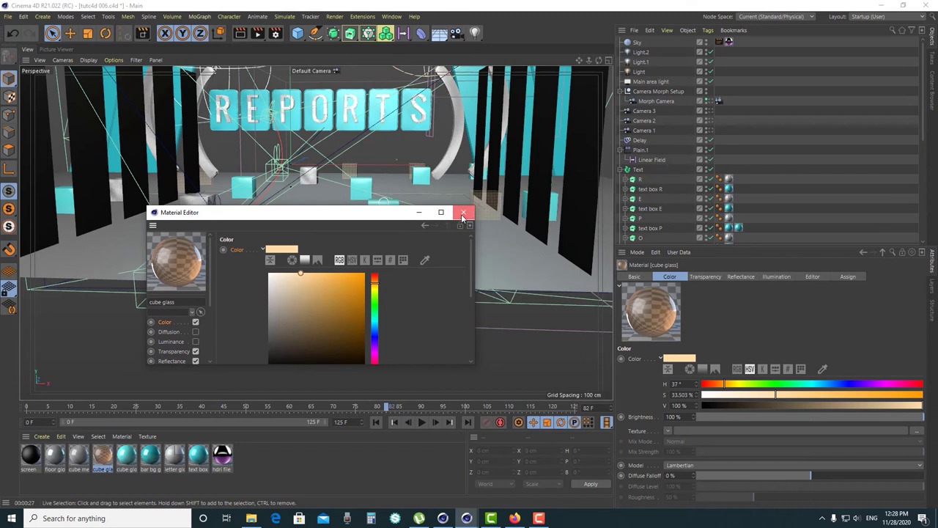
{"action": "left_click", "coordinate": [463, 210]}
{"action": "left_click", "coordinate": [714, 102]}
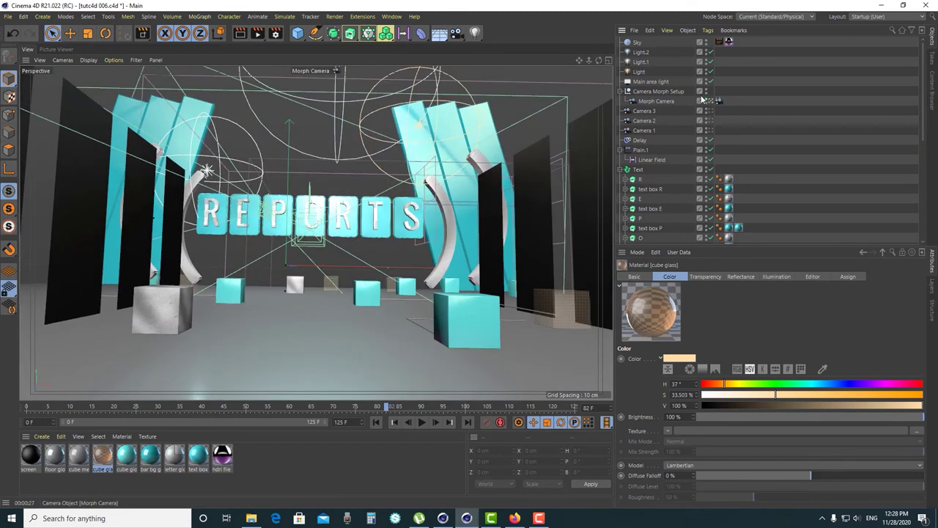
- Run an interactive render and select the large teal cube in front
{"action": "left_click", "coordinate": [259, 35]}
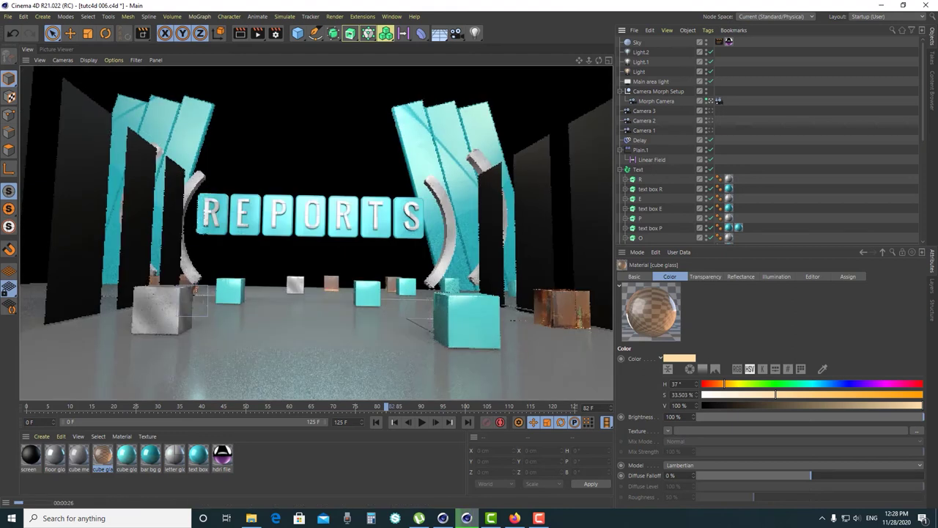
{"action": "left_click", "coordinate": [299, 453]}
{"action": "left_click", "coordinate": [477, 320]}
- Darken the cube glossy base colour to a deeper teal around hue 184°
{"action": "double_click", "coordinate": [127, 455]}
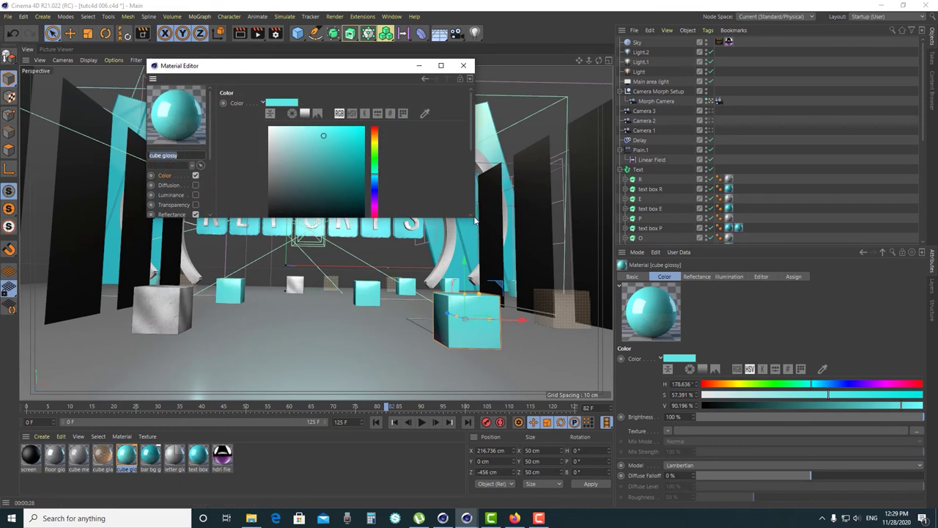
{"action": "scroll", "coordinate": [472, 146], "scroll_direction": "down", "scroll_amount": 2}
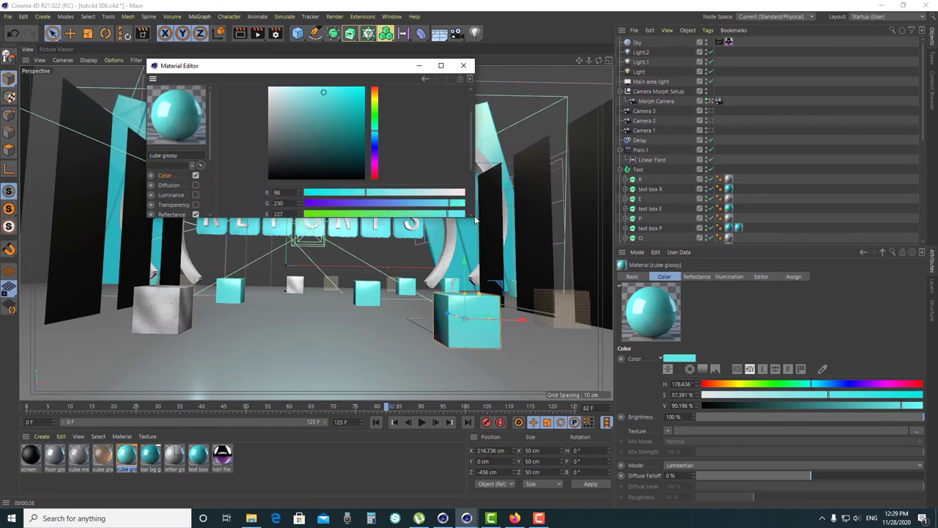
{"action": "scroll", "coordinate": [471, 215], "scroll_direction": "down", "scroll_amount": 1}
{"action": "left_click_drag", "start_coordinate": [342, 60], "coordinate": [554, 124]}
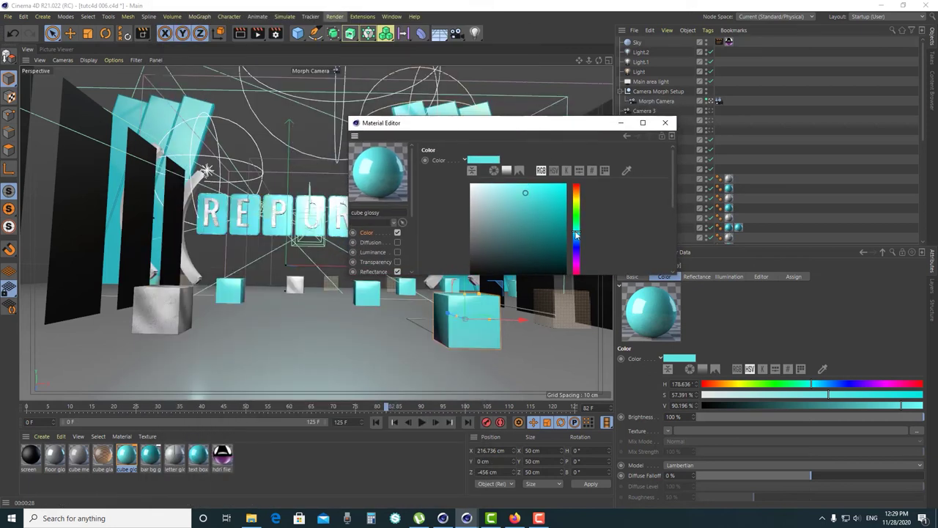
{"action": "left_click_drag", "start_coordinate": [515, 192], "coordinate": [523, 200]}
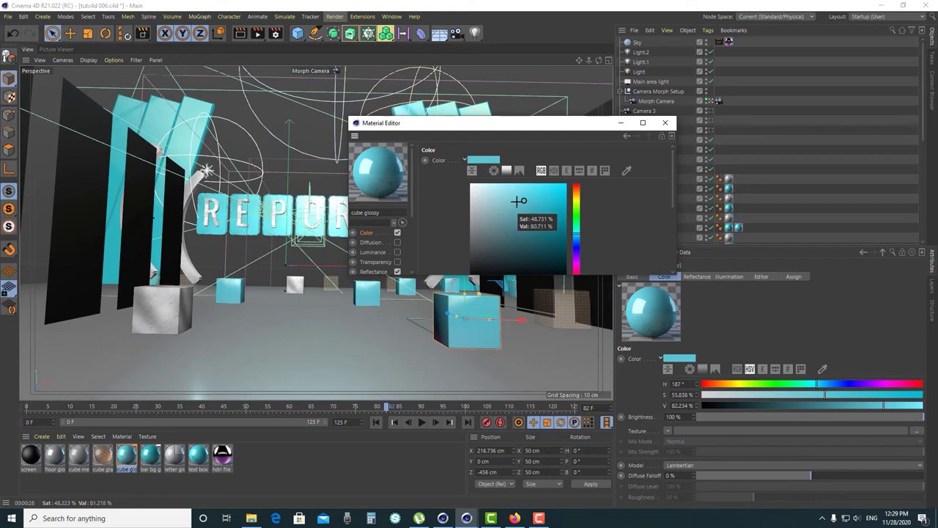
{"action": "left_click", "coordinate": [579, 239]}
{"action": "left_click", "coordinate": [578, 231]}
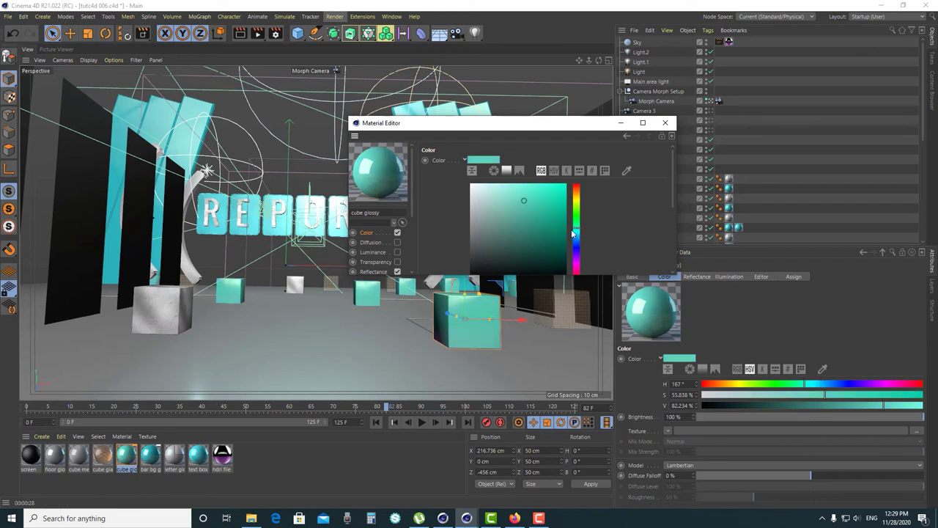
{"action": "left_click_drag", "start_coordinate": [476, 122], "coordinate": [436, 94]}
{"action": "left_click_drag", "start_coordinate": [634, 247], "coordinate": [678, 399]}
{"action": "left_click_drag", "start_coordinate": [472, 97], "coordinate": [648, 122]}
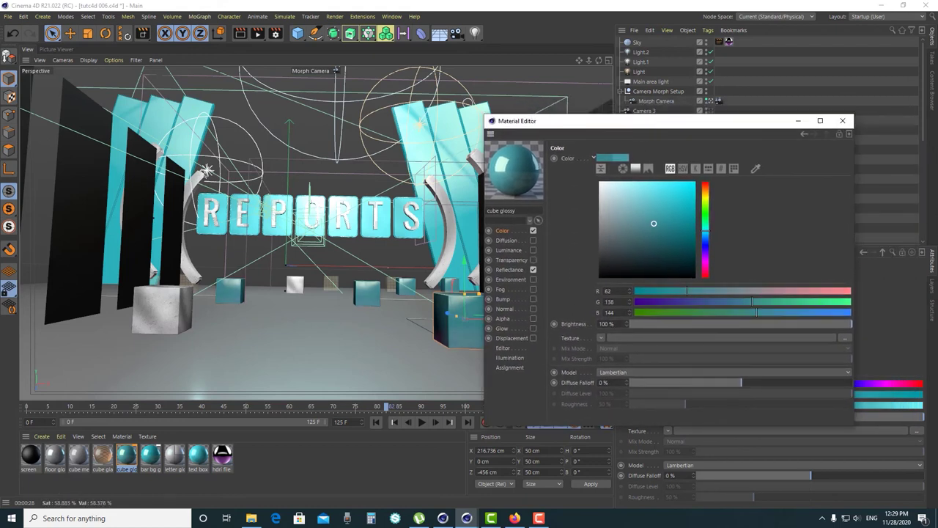
- Give the Default Specular layer a pale peach colour (RGB 255/233/188) and close the editor
{"action": "left_click", "coordinate": [510, 270]}
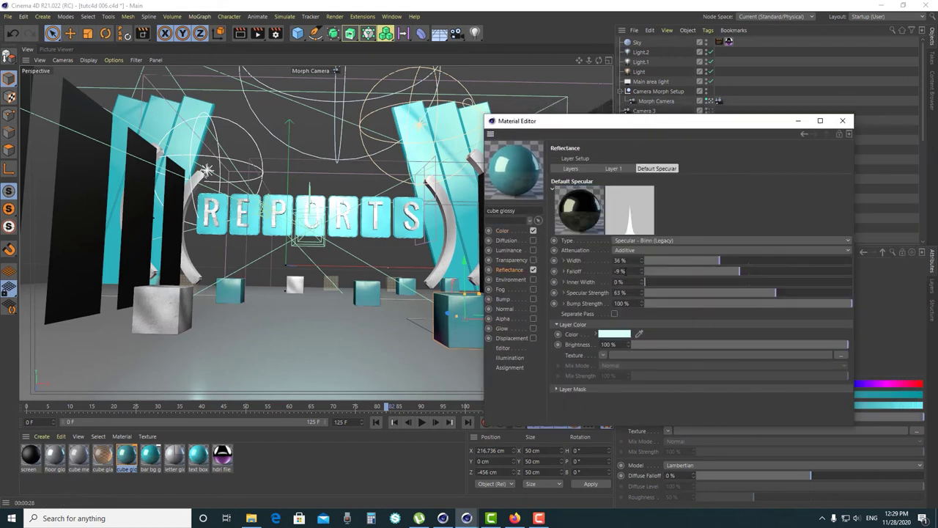
{"action": "left_click", "coordinate": [613, 169]}
{"action": "left_click", "coordinate": [673, 168]}
{"action": "left_click", "coordinate": [623, 333]}
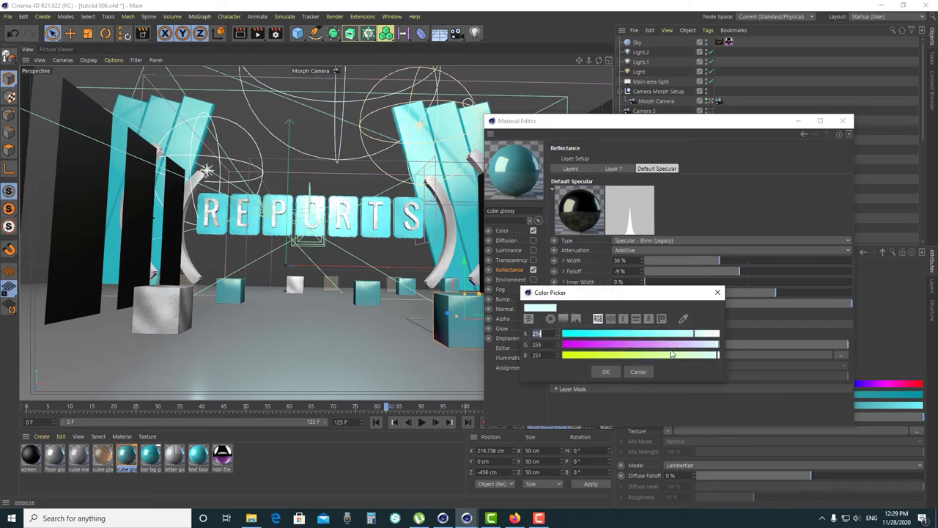
{"action": "left_click", "coordinate": [562, 321]}
{"action": "left_click", "coordinate": [635, 341]}
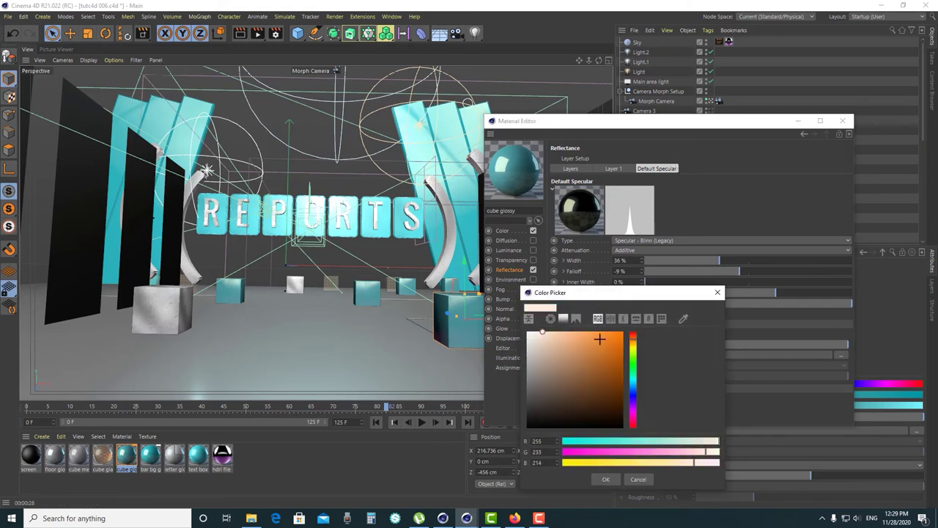
{"action": "left_click_drag", "start_coordinate": [598, 294], "coordinate": [595, 209]}
{"action": "left_click_drag", "start_coordinate": [689, 376], "coordinate": [677, 379]}
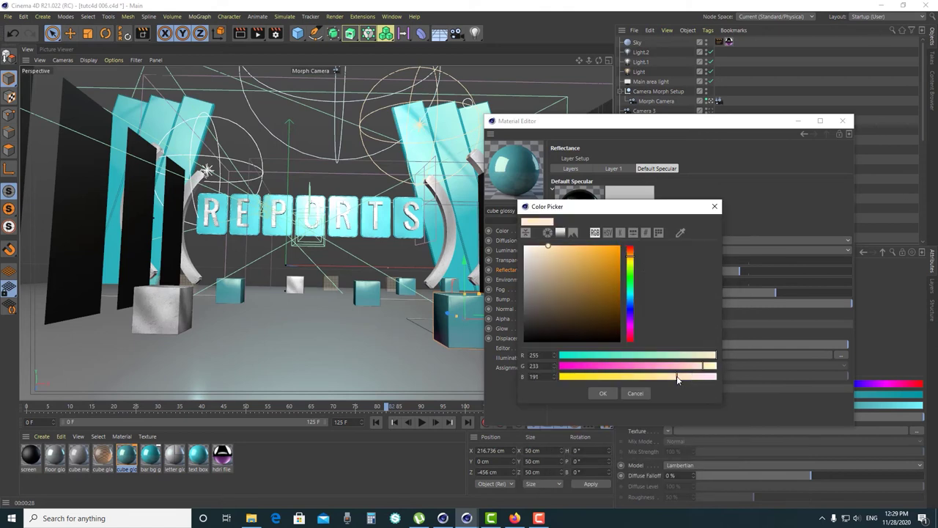
{"action": "left_click", "coordinate": [602, 393]}
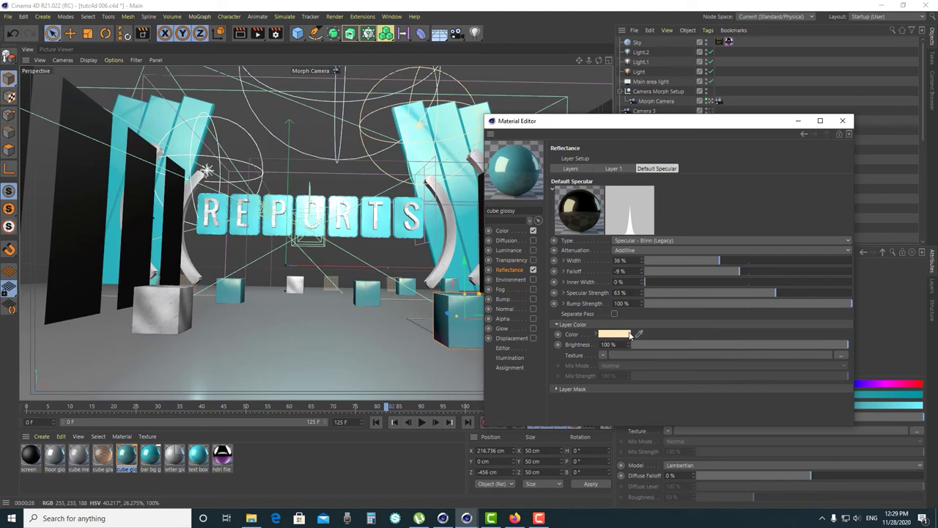
{"action": "left_click", "coordinate": [617, 172]}
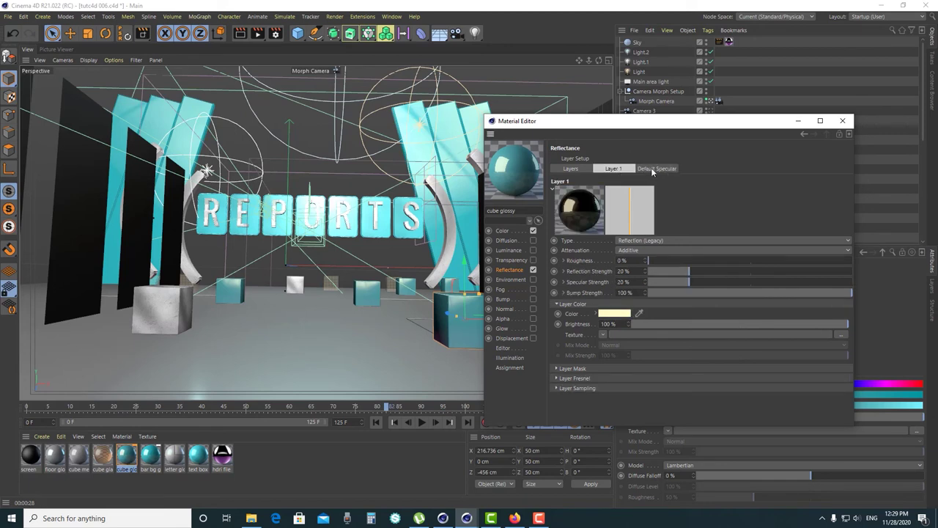
{"action": "left_click", "coordinate": [840, 120]}
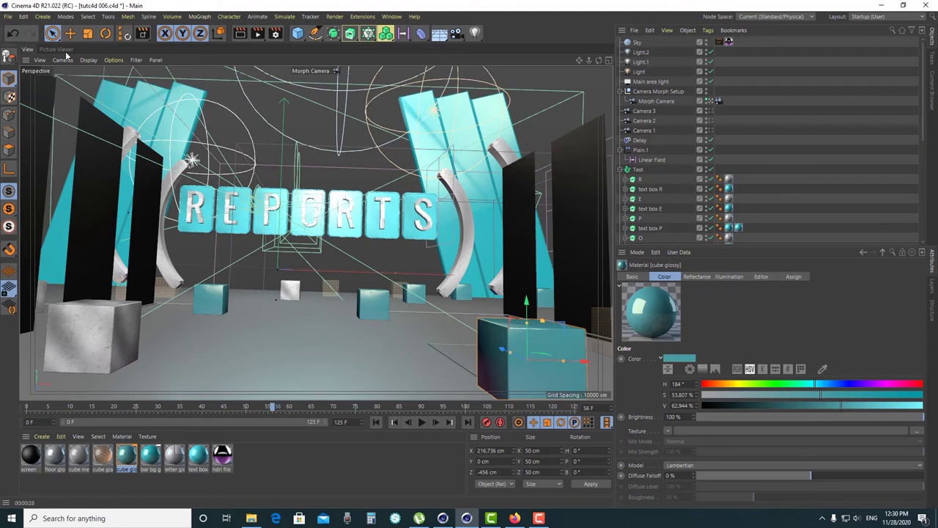
- Move the timeline to frame 82 and render it to the Picture Viewer
{"action": "left_click", "coordinate": [64, 50]}
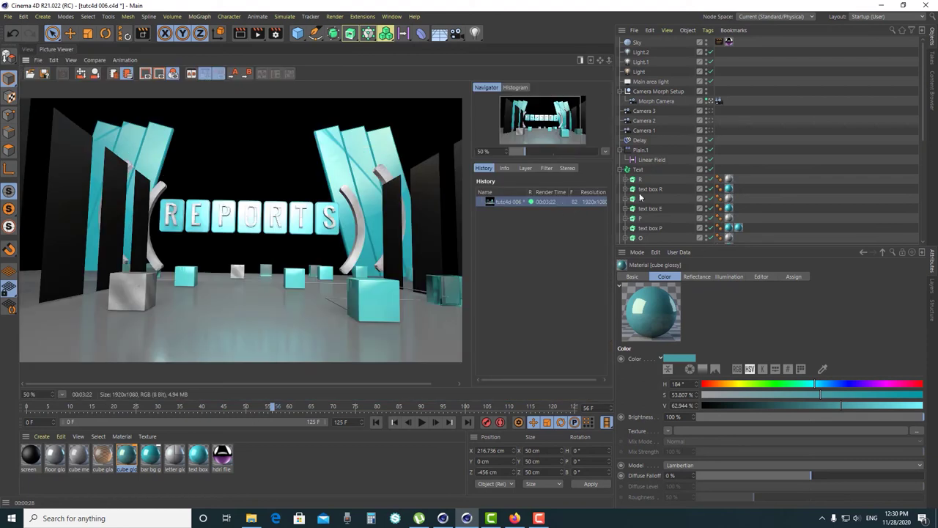
{"action": "left_click", "coordinate": [28, 50]}
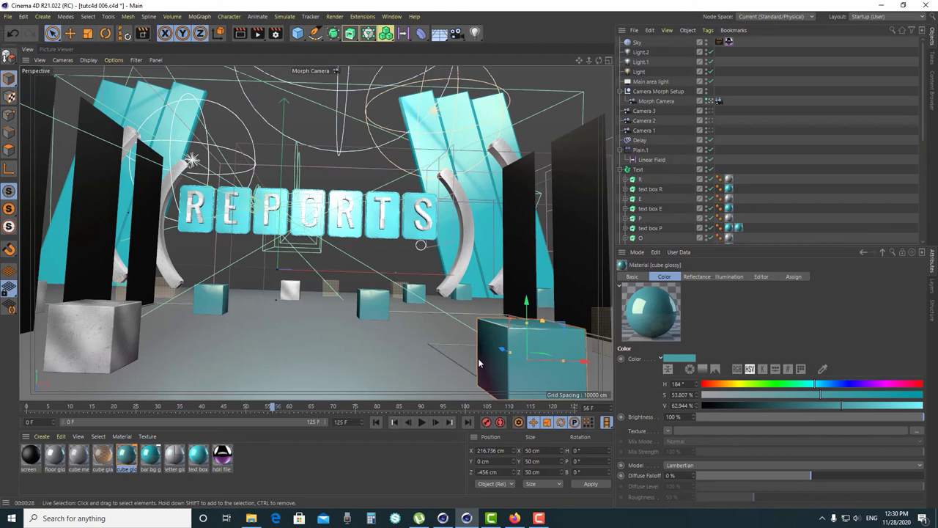
{"action": "left_click_drag", "start_coordinate": [271, 408], "coordinate": [390, 419]}
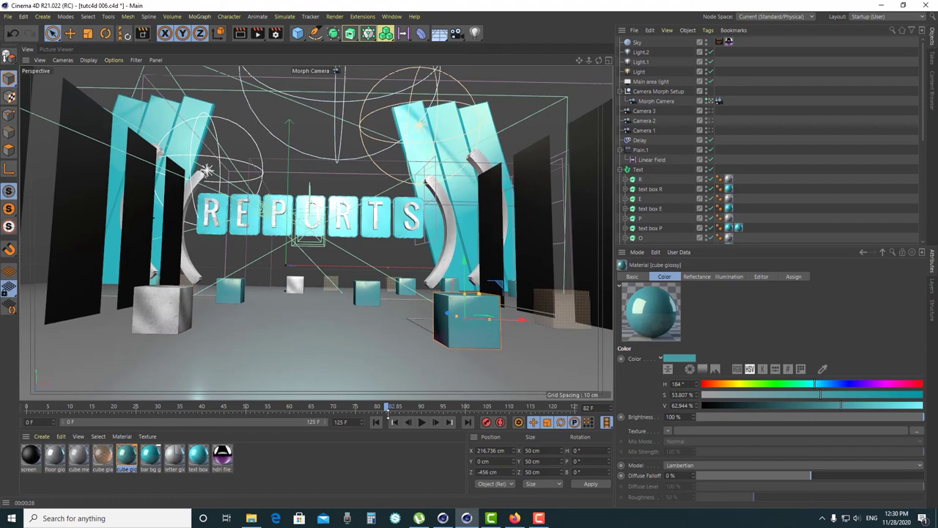
{"action": "left_click", "coordinate": [258, 35]}
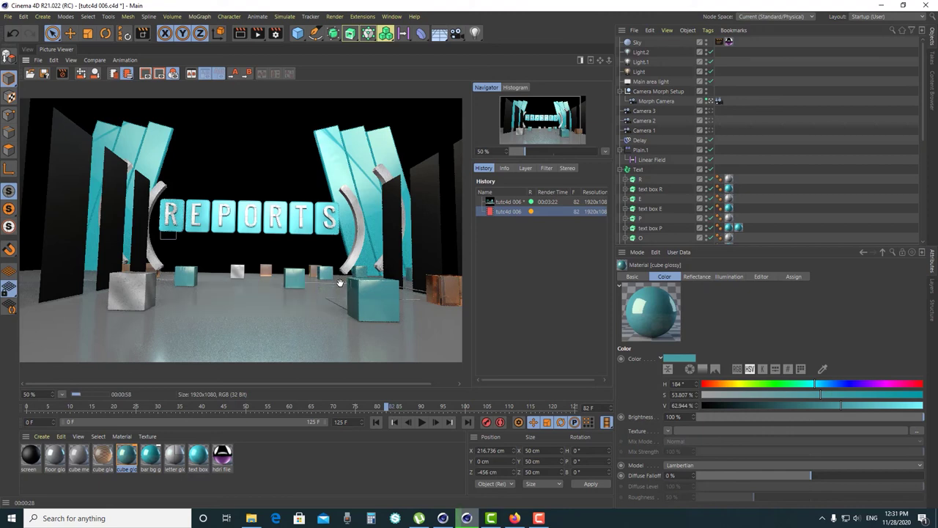
- Flip between the new and earlier renders in History, ending on the newest
{"action": "left_click", "coordinate": [514, 202]}
{"action": "left_click", "coordinate": [513, 213]}
{"action": "left_click", "coordinate": [510, 203]}
{"action": "left_click", "coordinate": [505, 203]}
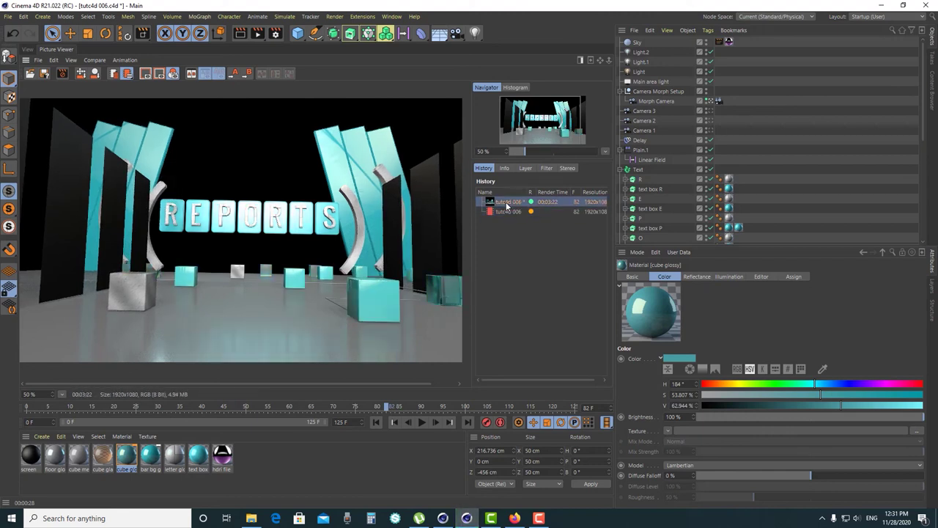
{"action": "left_click", "coordinate": [506, 212]}
{"action": "left_click", "coordinate": [505, 202]}
{"action": "left_click", "coordinate": [508, 212]}
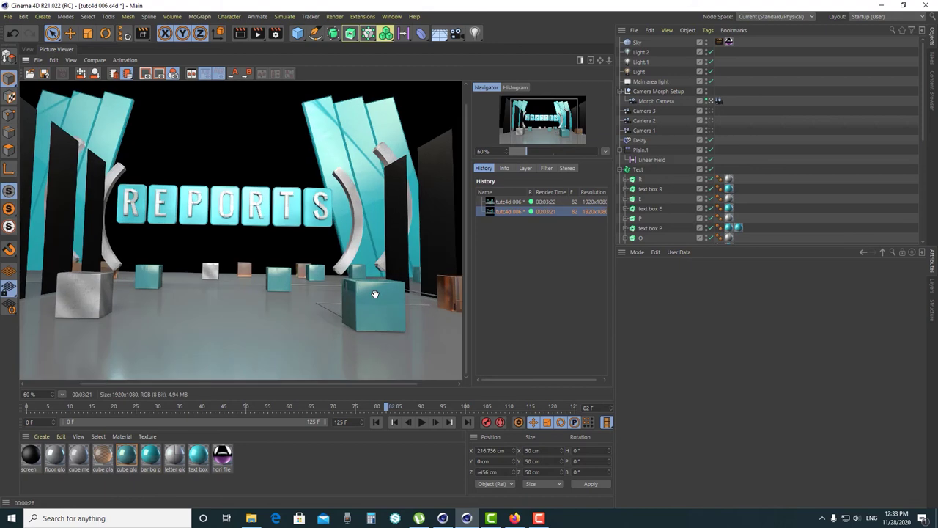
- Show the render at 100% zoom in the Picture Viewer
{"action": "scroll", "coordinate": [375, 293], "scroll_direction": "down", "scroll_amount": 1}
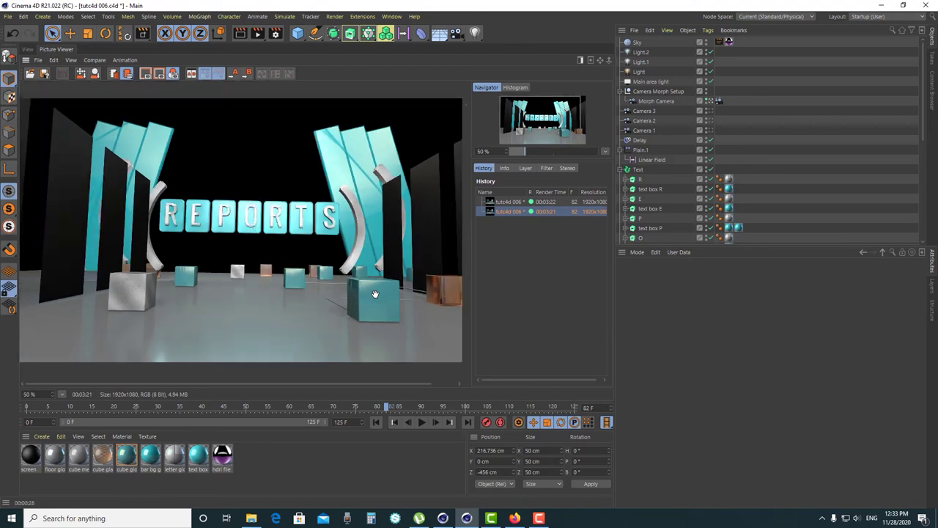
{"action": "left_click", "coordinate": [30, 395]}
{"action": "key", "text": "Return"}
{"action": "scroll", "coordinate": [323, 220], "scroll_direction": "down", "scroll_amount": 1}
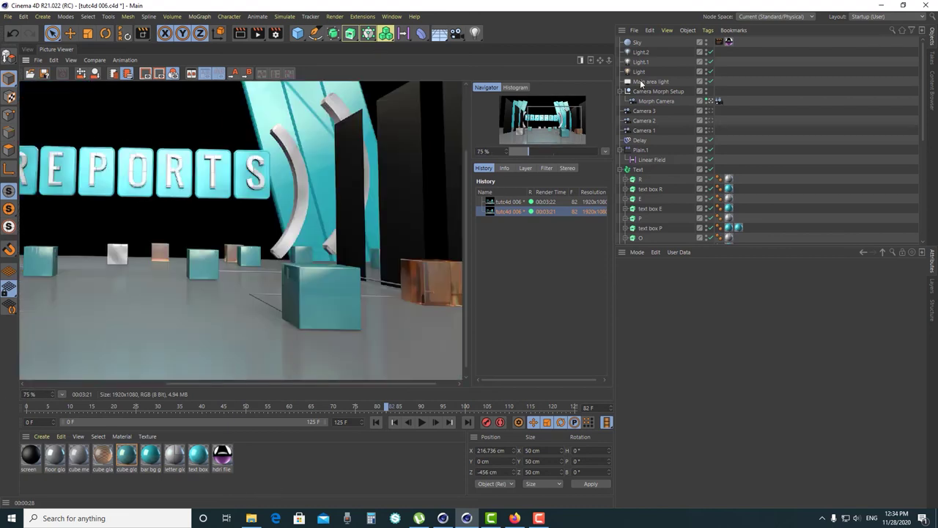
{"action": "double_click", "coordinate": [107, 455]}
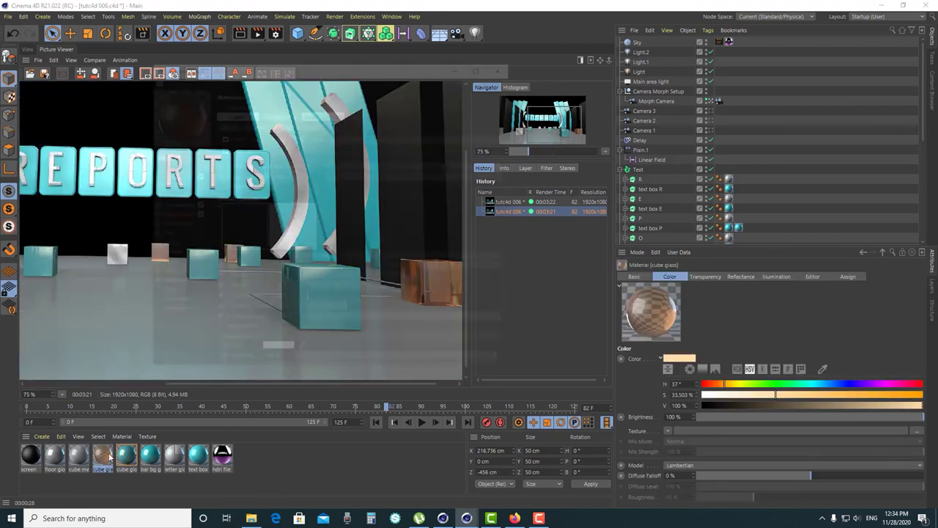
- Set the cube glass Absorption Color to light cyan (H 178°, S 47.7%, V 82.7%)
{"action": "left_click", "coordinate": [174, 214]}
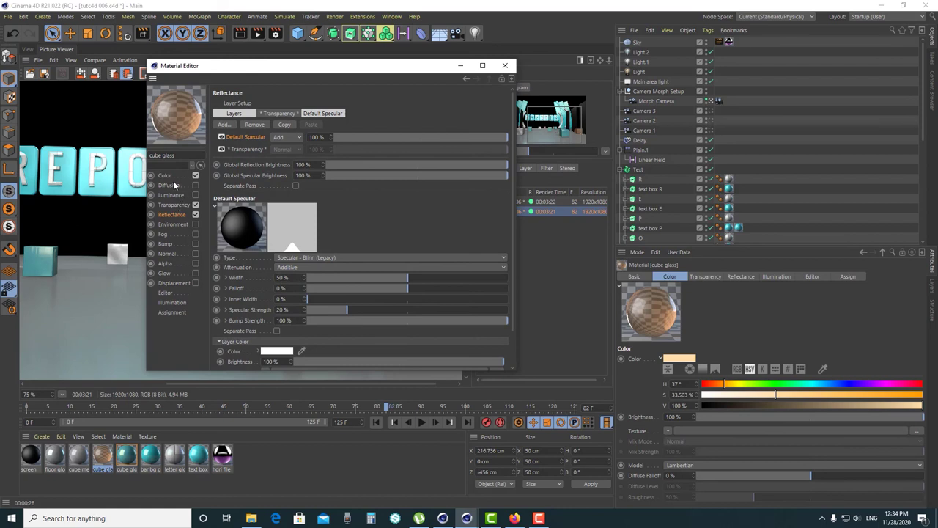
{"action": "left_click", "coordinate": [166, 176]}
{"action": "left_click", "coordinate": [173, 214]}
{"action": "left_click", "coordinate": [173, 205]}
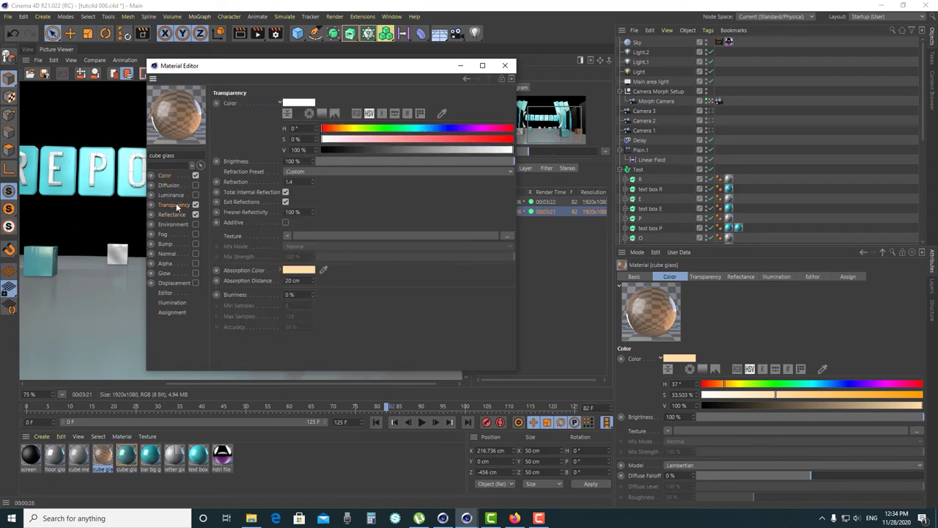
{"action": "left_click", "coordinate": [287, 270]}
{"action": "left_click_drag", "start_coordinate": [310, 247], "coordinate": [309, 262]}
{"action": "left_click_drag", "start_coordinate": [253, 218], "coordinate": [246, 226]}
{"action": "left_click", "coordinate": [280, 357]}
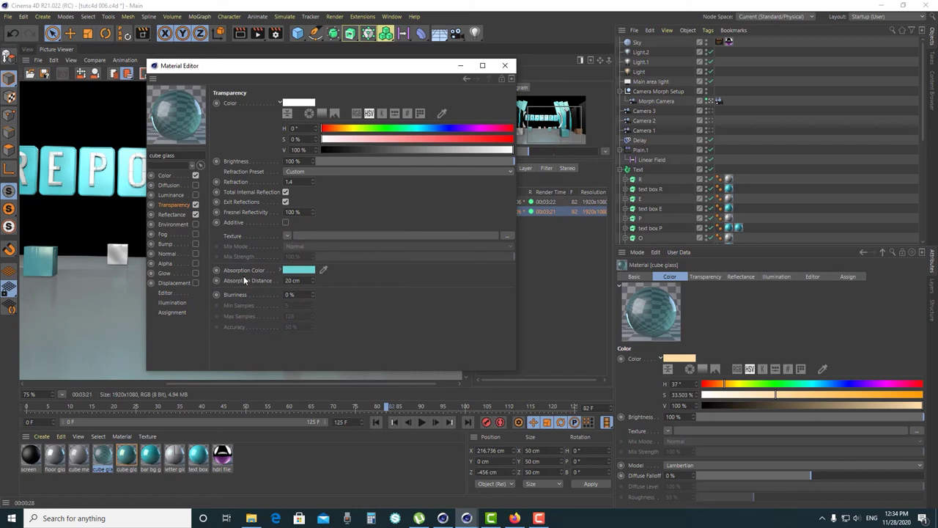
- Copy the cyan absorption colour into the Color channel, close the editor, and return to the 3D view
{"action": "right_click", "coordinate": [239, 273]}
{"action": "left_click", "coordinate": [262, 325]}
{"action": "left_click", "coordinate": [168, 176]}
{"action": "right_click", "coordinate": [229, 107]}
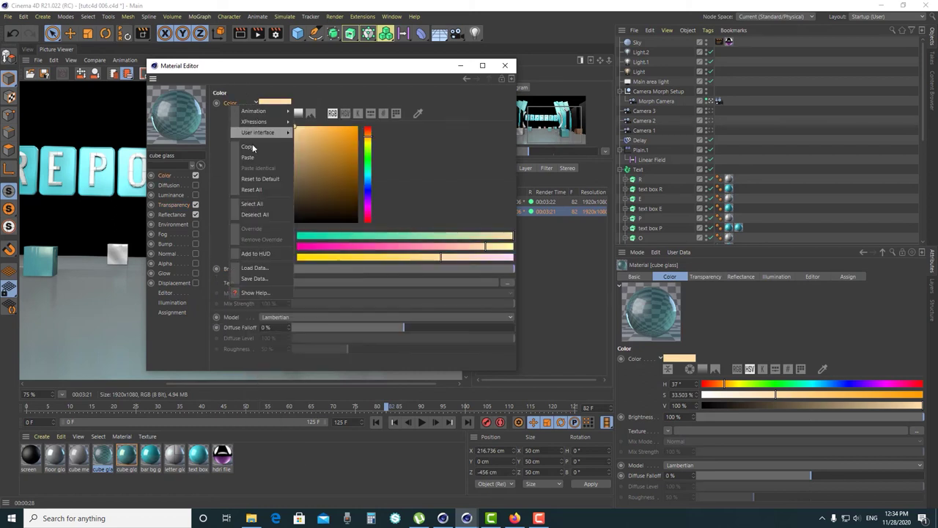
{"action": "left_click", "coordinate": [256, 154]}
{"action": "left_click", "coordinate": [507, 66]}
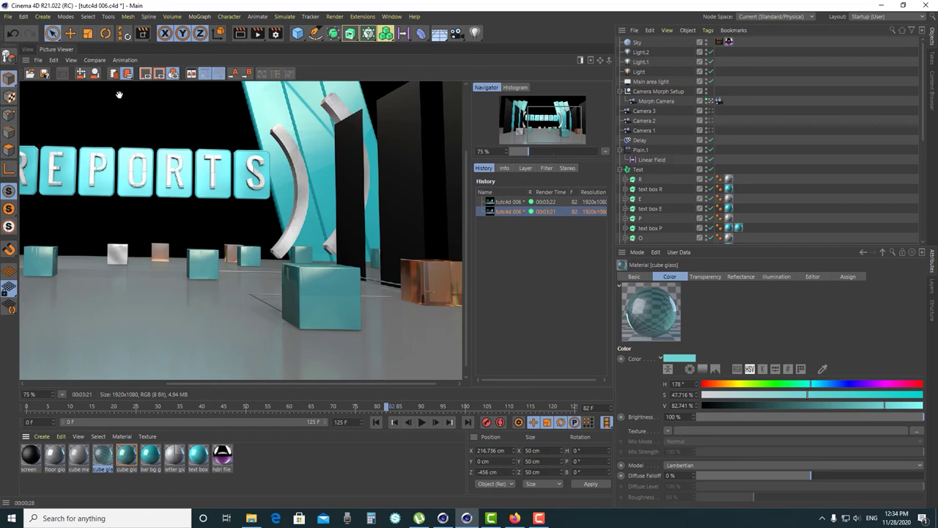
{"action": "left_click", "coordinate": [27, 49]}
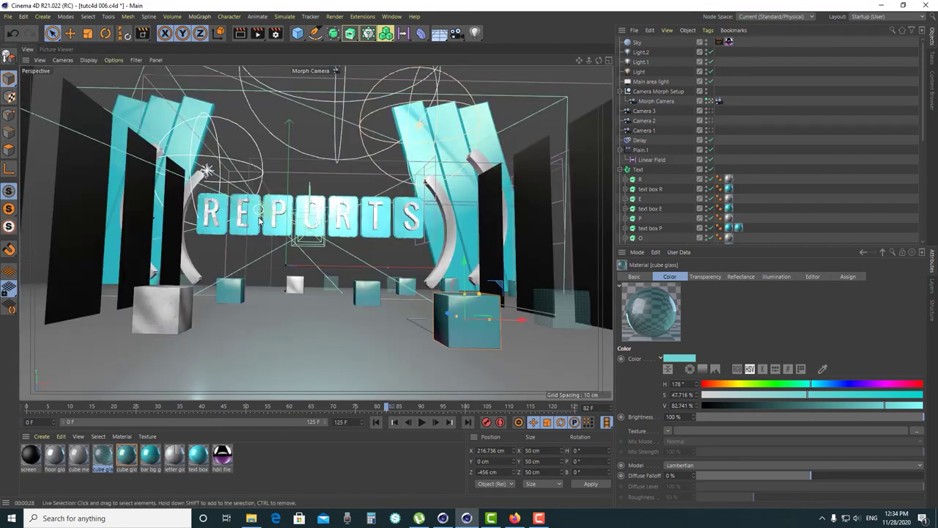
- Tweak the cube glossy colour to a more saturated, slightly brighter 180° cyan
{"action": "left_click", "coordinate": [463, 328]}
{"action": "double_click", "coordinate": [127, 456]}
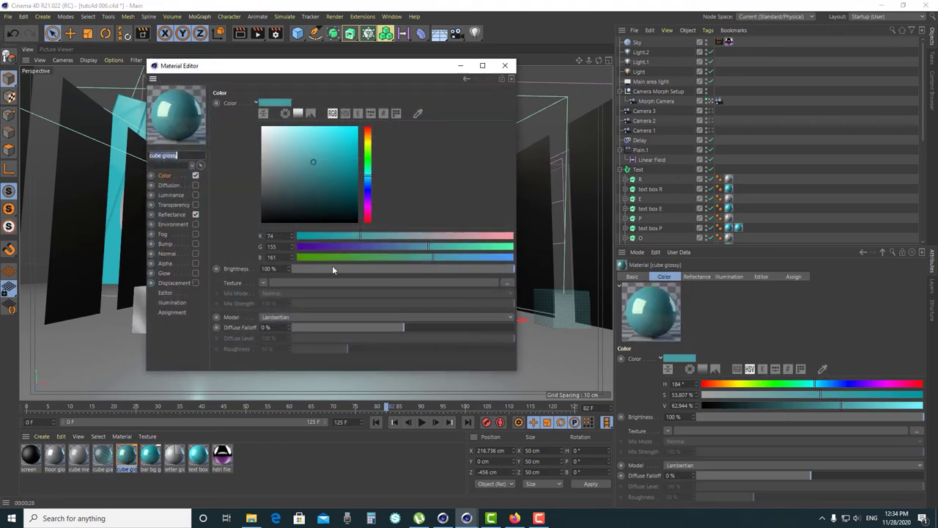
{"action": "mouse_move", "coordinate": [316, 174]}
{"action": "left_mouse_down"}
{"action": "mouse_move", "coordinate": [330, 146]}
{"action": "mouse_move", "coordinate": [337, 157]}
{"action": "mouse_move", "coordinate": [293, 176]}
{"action": "mouse_move", "coordinate": [303, 176]}
{"action": "left_mouse_up"}
{"action": "left_click", "coordinate": [368, 174]}
{"action": "mouse_move", "coordinate": [326, 147]}
{"action": "left_mouse_down"}
{"action": "mouse_move", "coordinate": [355, 164]}
{"action": "mouse_move", "coordinate": [358, 156]}
{"action": "left_mouse_up"}
{"action": "mouse_move", "coordinate": [484, 66]}
{"action": "left_mouse_down"}
{"action": "mouse_move", "coordinate": [484, 106]}
{"action": "mouse_move", "coordinate": [706, 387]}
{"action": "mouse_move", "coordinate": [503, 352]}
{"action": "mouse_move", "coordinate": [511, 340]}
{"action": "left_mouse_up"}
- Sharpen the Default Specular falloff, raise its strength to 100%, and show the frame 82 render
{"action": "left_click_drag", "start_coordinate": [401, 348], "coordinate": [387, 238]}
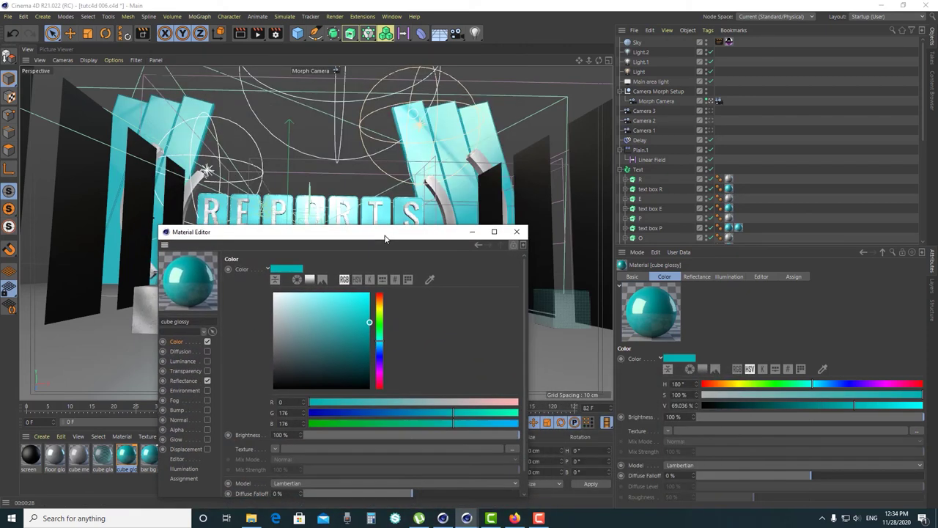
{"action": "left_click", "coordinate": [184, 380]}
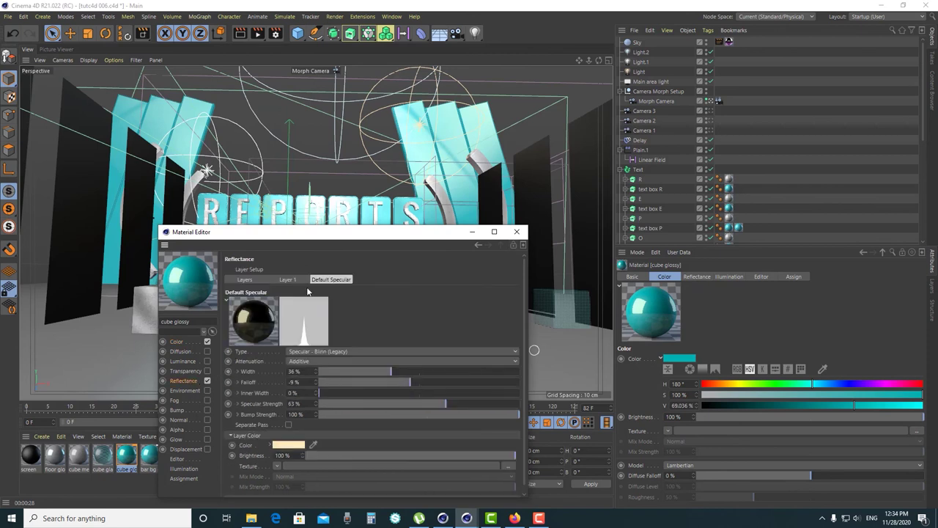
{"action": "left_click", "coordinate": [331, 279]}
{"action": "left_click_drag", "start_coordinate": [333, 231], "coordinate": [347, 200]}
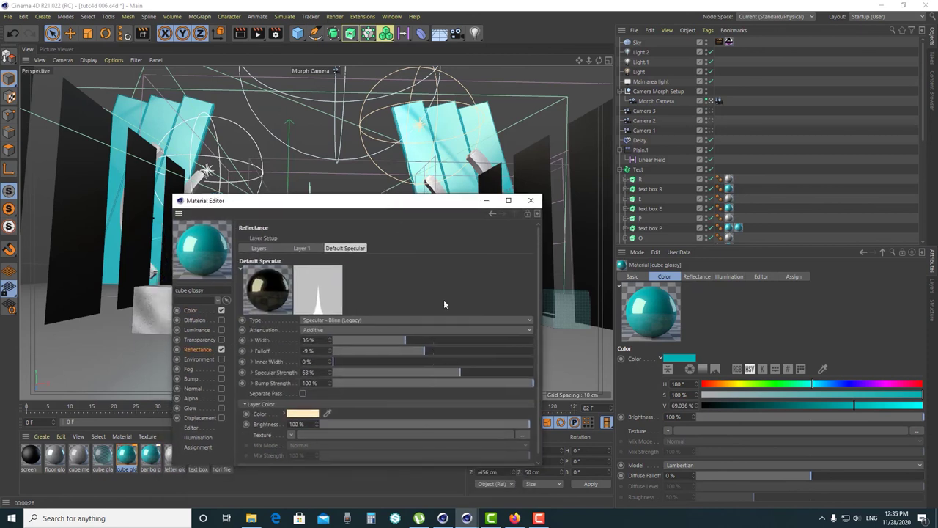
{"action": "left_click_drag", "start_coordinate": [419, 351], "coordinate": [475, 373]}
{"action": "left_click", "coordinate": [406, 341]}
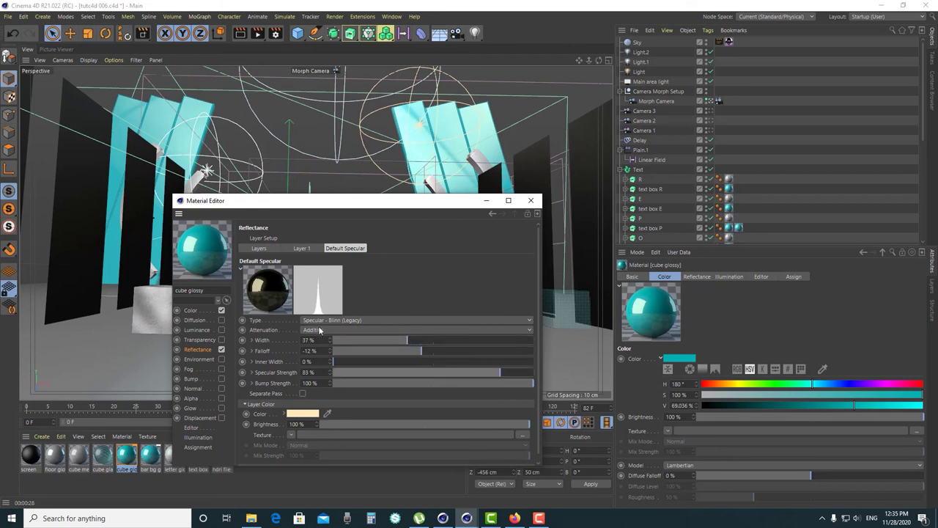
{"action": "left_click", "coordinate": [260, 249]}
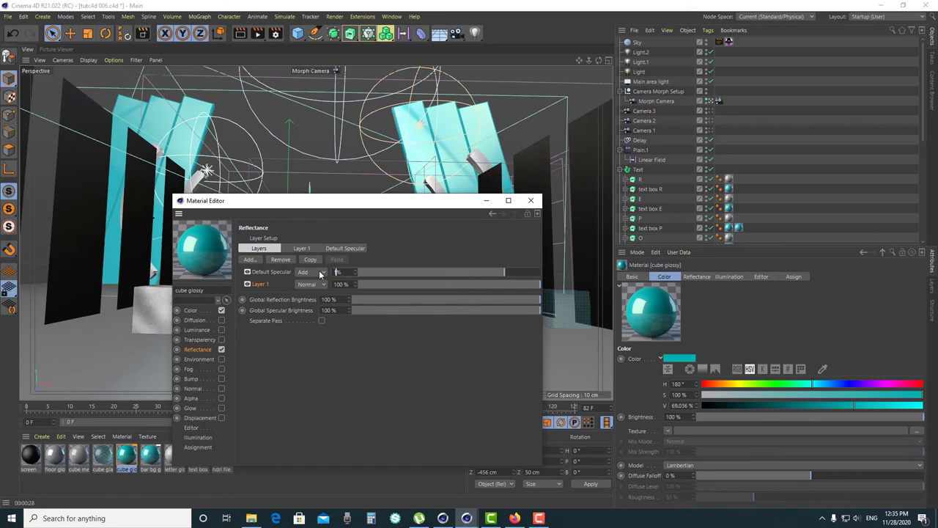
{"action": "left_click", "coordinate": [531, 200]}
{"action": "left_click", "coordinate": [55, 49]}
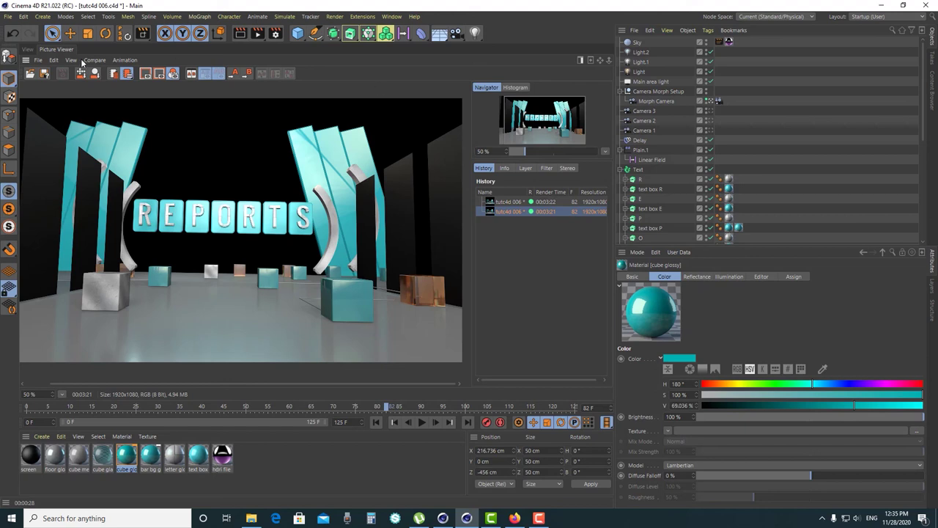
- Give the bar bg glossy material a deeper teal colour shifted slightly toward cyan
{"action": "left_click", "coordinate": [28, 49]}
{"action": "left_click", "coordinate": [134, 480]}
{"action": "double_click", "coordinate": [161, 466]}
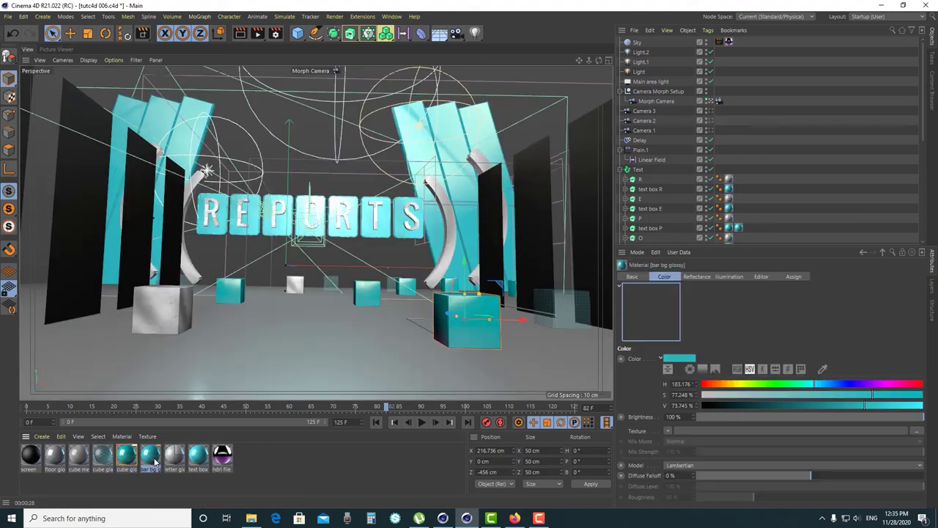
{"action": "left_click", "coordinate": [168, 177]}
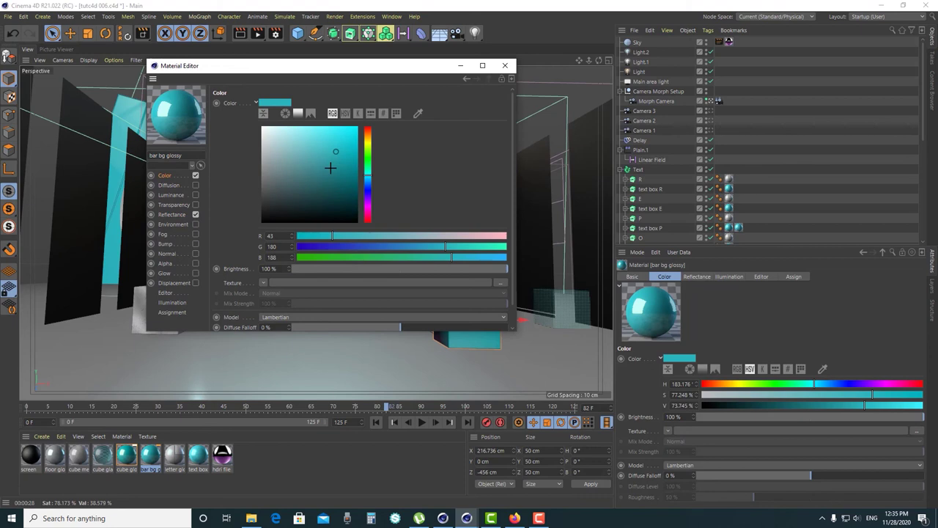
{"action": "left_click_drag", "start_coordinate": [337, 155], "coordinate": [343, 169]}
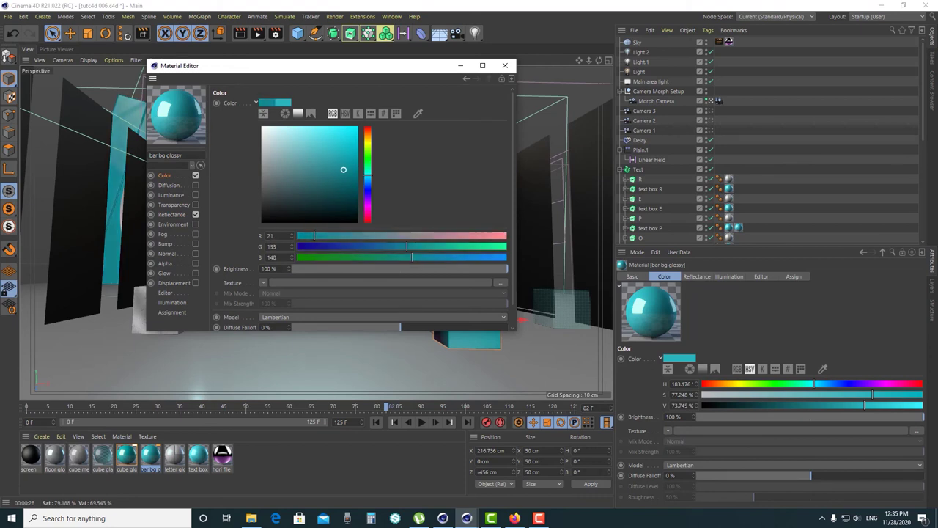
{"action": "left_click_drag", "start_coordinate": [300, 65], "coordinate": [208, 258]}
{"action": "key", "text": "alt+Tab"}
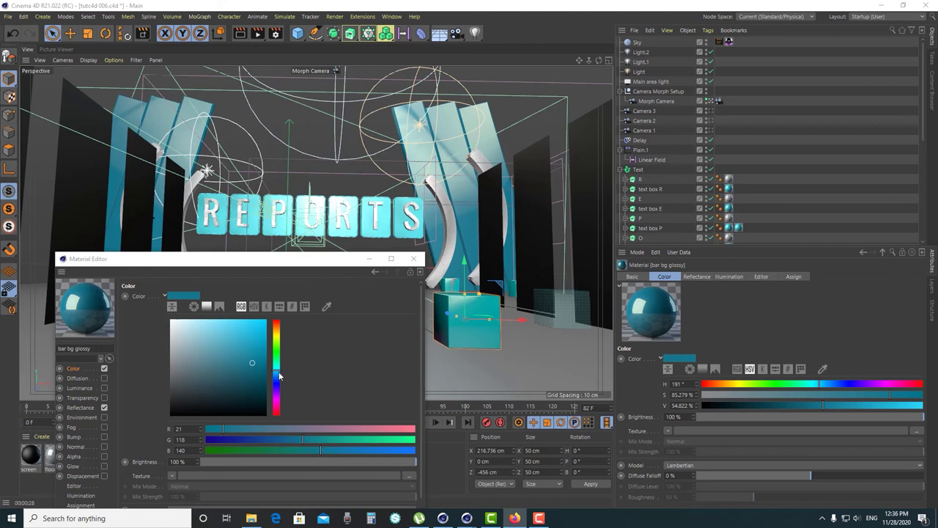
{"action": "left_click", "coordinate": [247, 353]}
{"action": "left_click_drag", "start_coordinate": [260, 267], "coordinate": [582, 216]}
{"action": "mouse_move", "coordinate": [600, 329]}
{"action": "left_mouse_down"}
{"action": "mouse_move", "coordinate": [600, 315]}
{"action": "mouse_move", "coordinate": [600, 323]}
{"action": "left_mouse_up"}
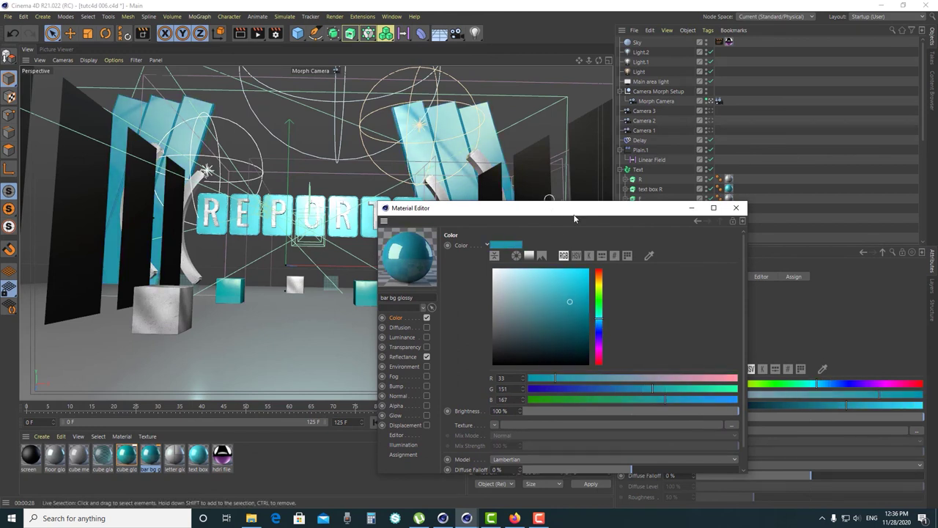
{"action": "left_click_drag", "start_coordinate": [576, 208], "coordinate": [730, 131]}
- Set the bar bg glossy Default Specular width to 33% and falloff to -5%
{"action": "left_click", "coordinate": [564, 283]}
{"action": "left_click_drag", "start_coordinate": [760, 268], "coordinate": [756, 268]}
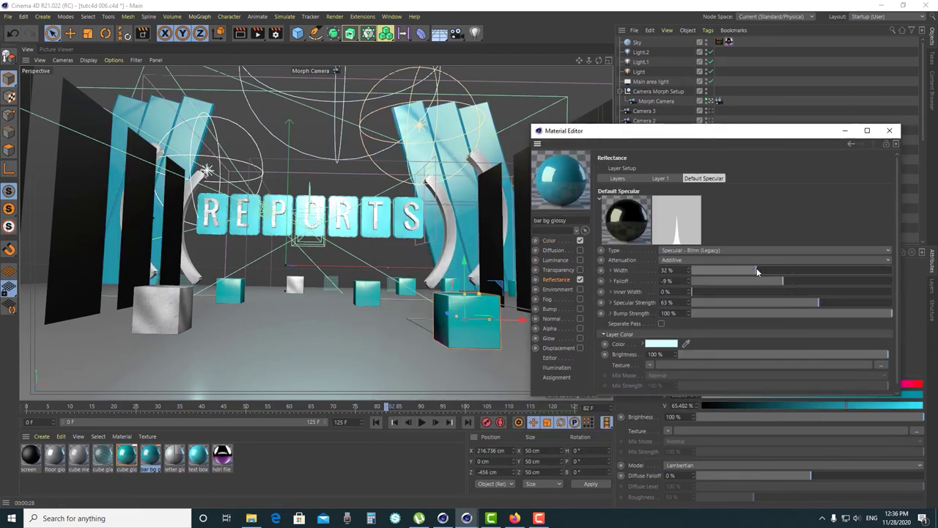
{"action": "left_click_drag", "start_coordinate": [666, 134], "coordinate": [456, 145]}
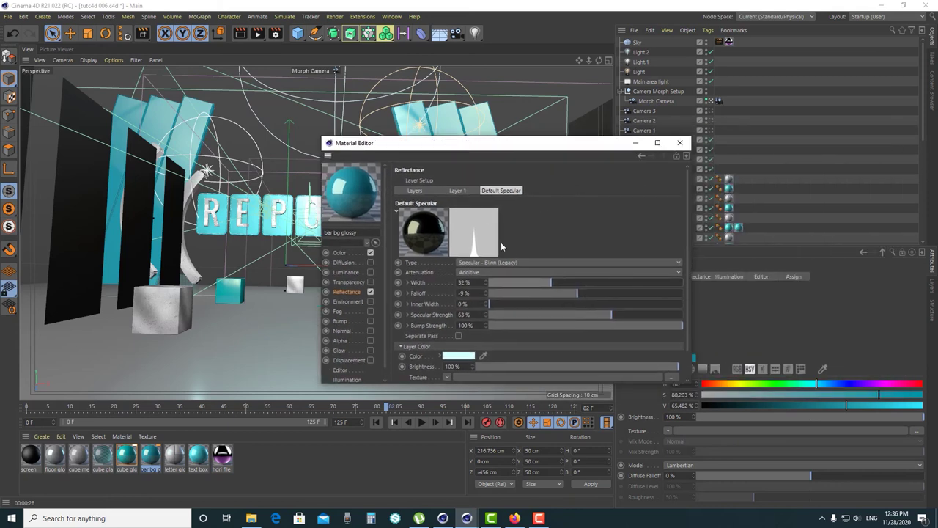
{"action": "mouse_move", "coordinate": [544, 280]}
{"action": "left_mouse_down"}
{"action": "mouse_move", "coordinate": [535, 278]}
{"action": "mouse_move", "coordinate": [561, 277]}
{"action": "left_mouse_up"}
{"action": "left_click", "coordinate": [582, 293]}
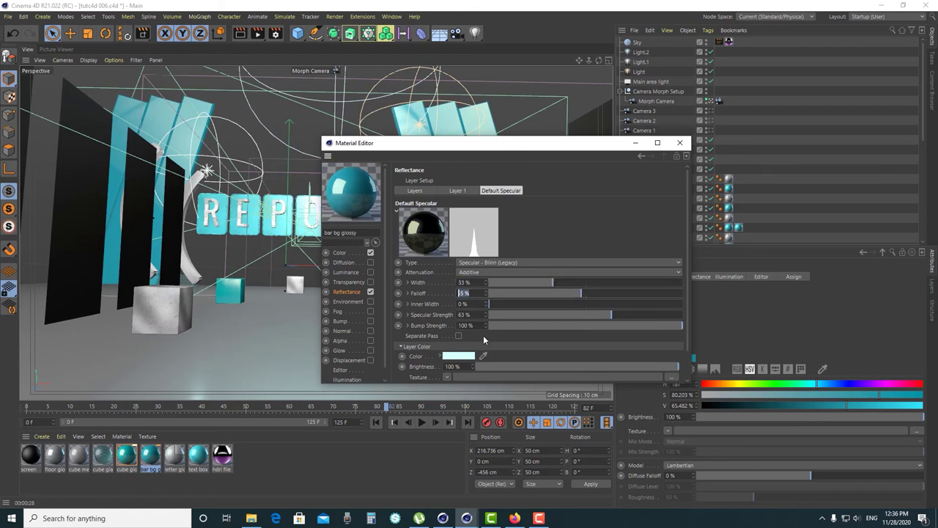
- Tint the specular layer colour pale peach (RGB 255/237/211)
{"action": "left_click", "coordinate": [531, 347]}
{"action": "left_click", "coordinate": [442, 346]}
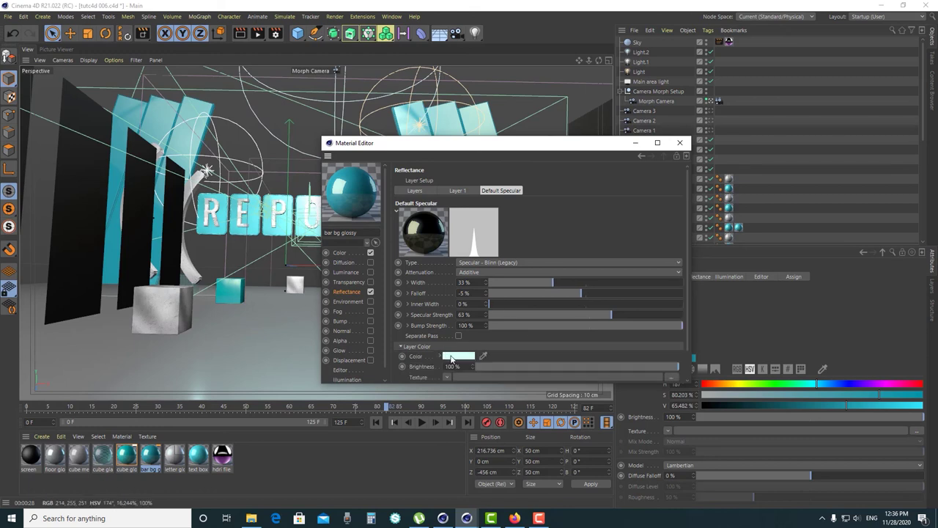
{"action": "left_click", "coordinate": [459, 365]}
{"action": "left_click", "coordinate": [501, 429]}
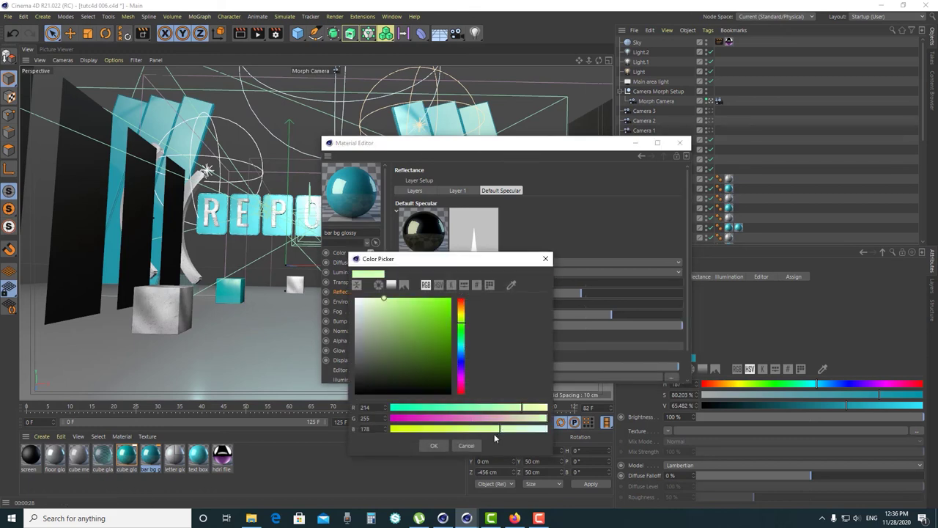
{"action": "left_click", "coordinate": [460, 310]}
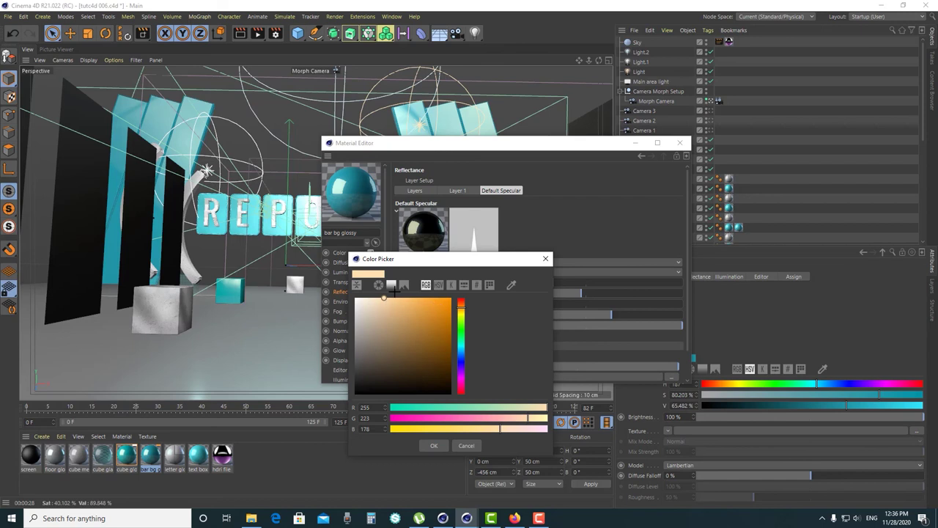
{"action": "left_click_drag", "start_coordinate": [379, 299], "coordinate": [372, 297]}
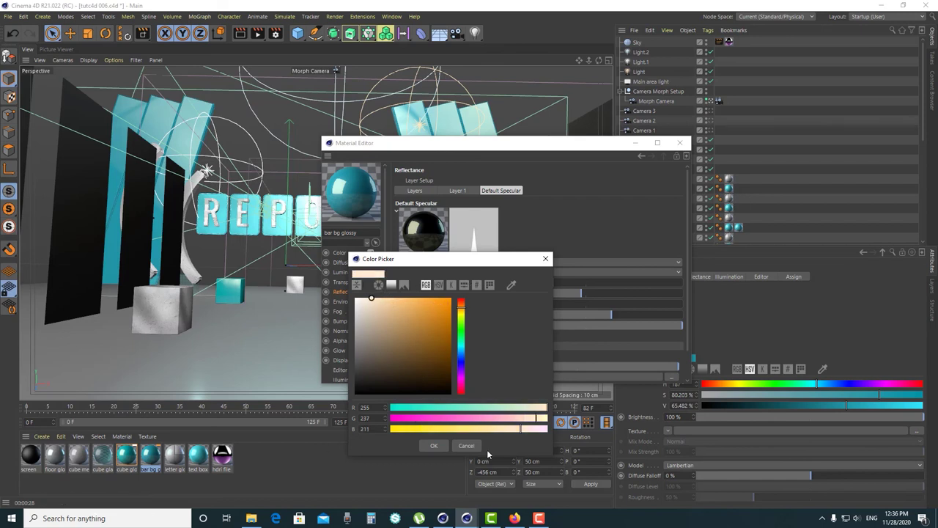
{"action": "left_click", "coordinate": [442, 445]}
{"action": "left_click_drag", "start_coordinate": [501, 143], "coordinate": [488, 204]}
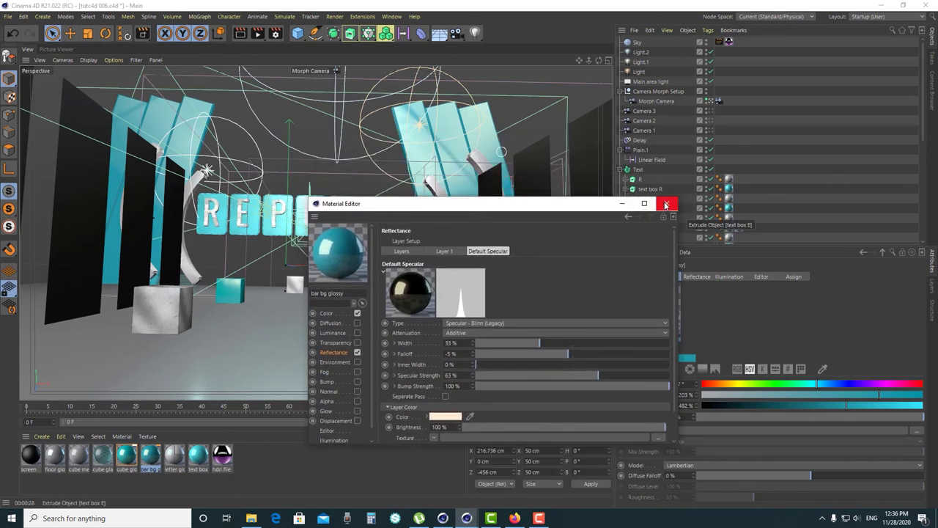
{"action": "left_click", "coordinate": [665, 205]}
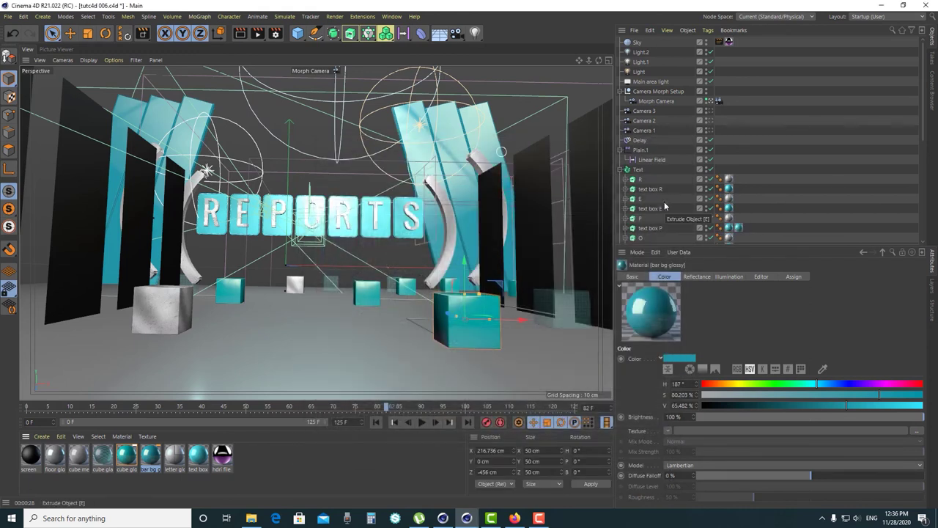
{"action": "left_click", "coordinate": [427, 328]}
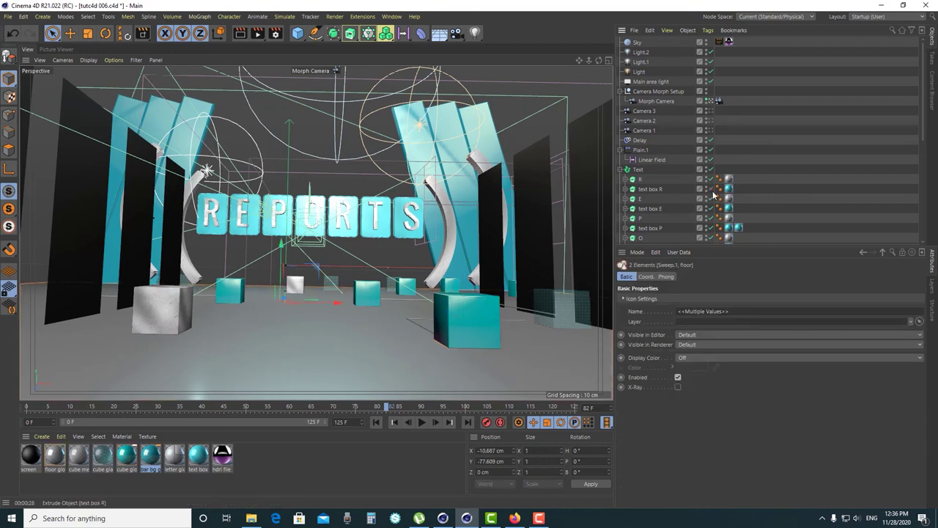
- Collapse the bar bg and signal symitry hierarchies and select only Sweep.1
{"action": "scroll", "coordinate": [666, 230], "scroll_direction": "down", "scroll_amount": 5}
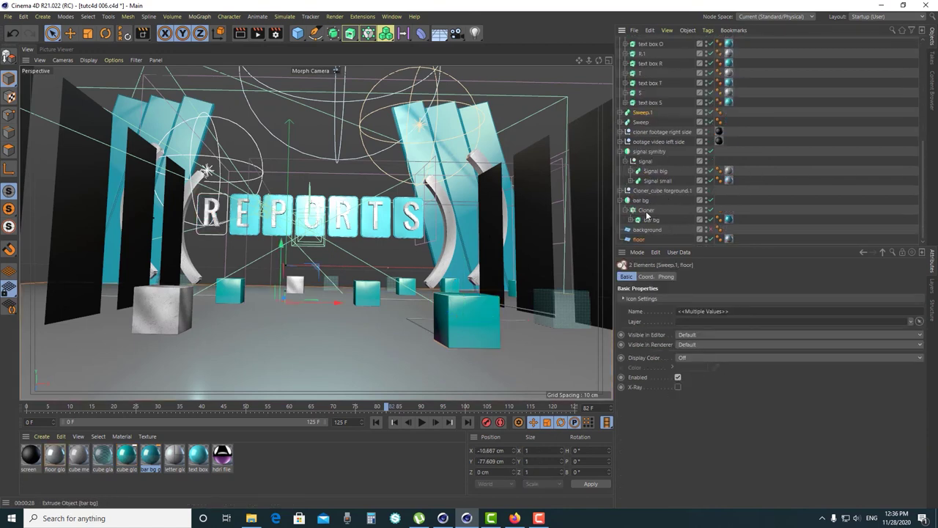
{"action": "scroll", "coordinate": [649, 184], "scroll_direction": "up", "scroll_amount": 3}
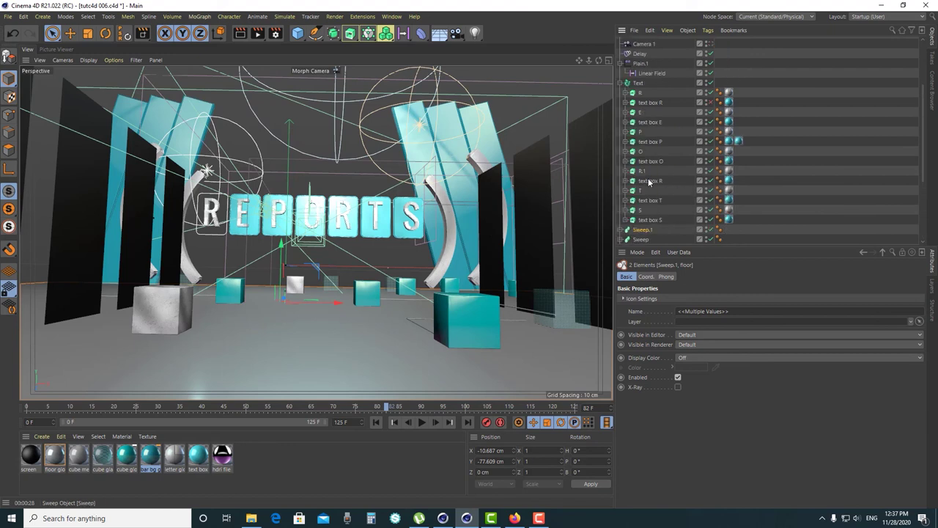
{"action": "scroll", "coordinate": [649, 183], "scroll_direction": "down", "scroll_amount": 1}
{"action": "scroll", "coordinate": [649, 183], "scroll_direction": "down", "scroll_amount": 2}
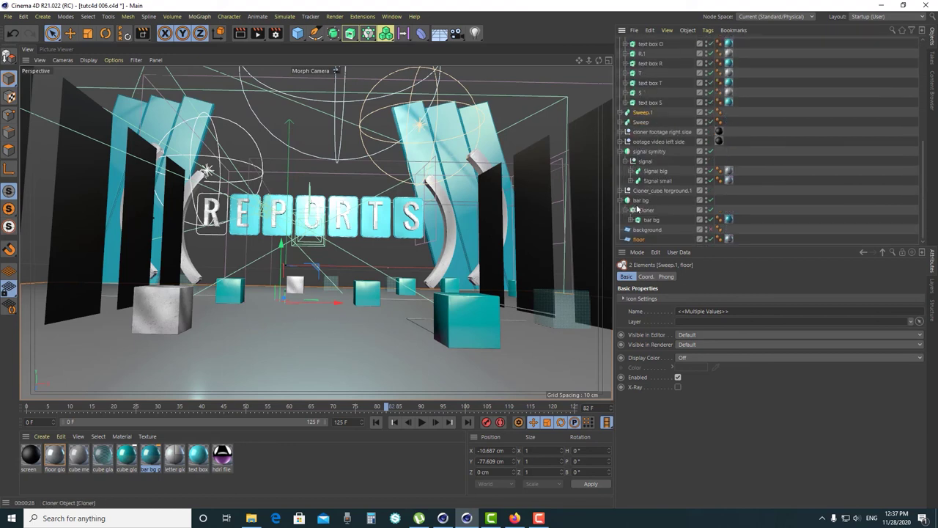
{"action": "left_click", "coordinate": [623, 200]}
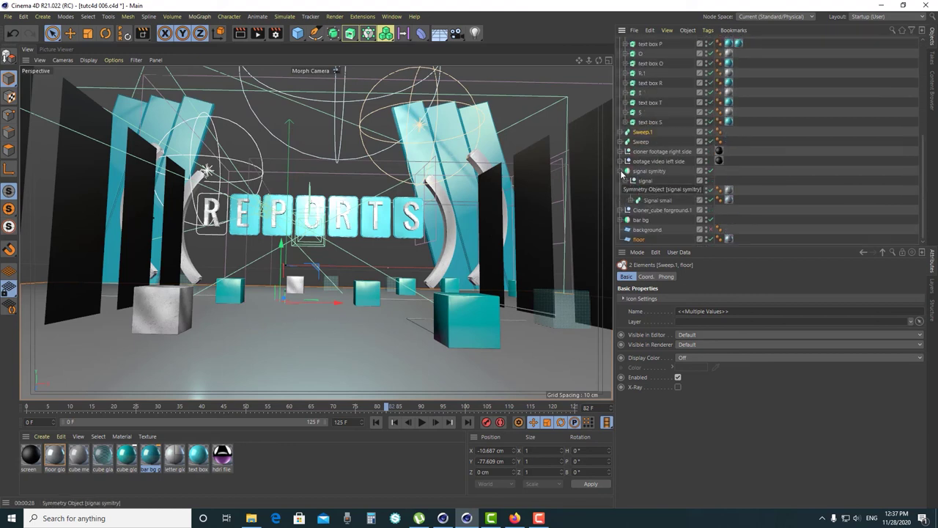
{"action": "left_click", "coordinate": [621, 171]}
{"action": "left_click", "coordinate": [644, 163]}
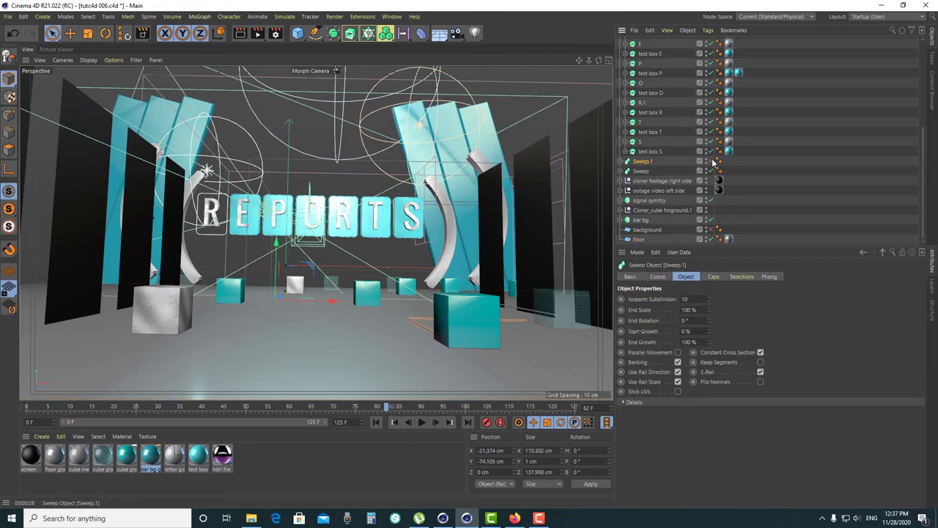
- Duplicate the bar bg glossy material and rename the copy 'sweep detail glossy'
{"action": "left_click", "coordinate": [151, 456]}
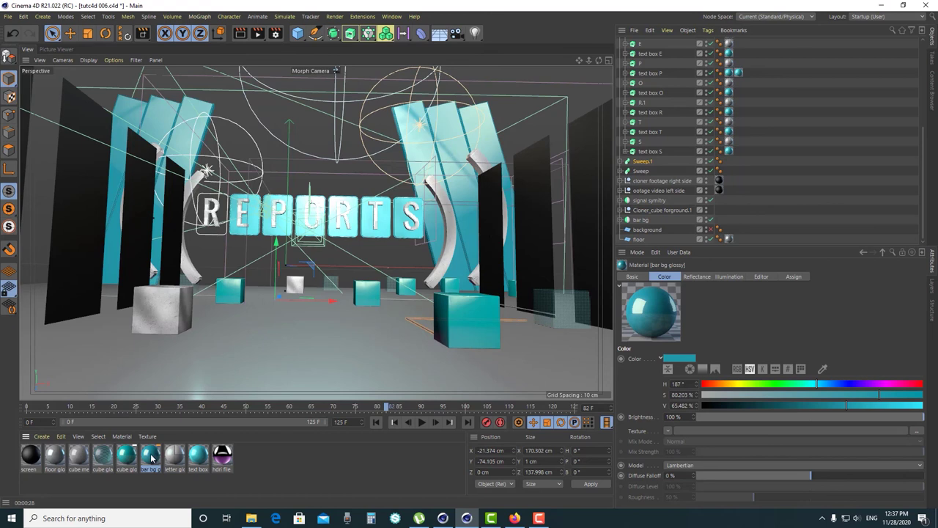
{"action": "left_click_drag", "start_coordinate": [152, 456], "coordinate": [173, 455], "text": "ctrl"}
{"action": "double_click", "coordinate": [173, 455]}
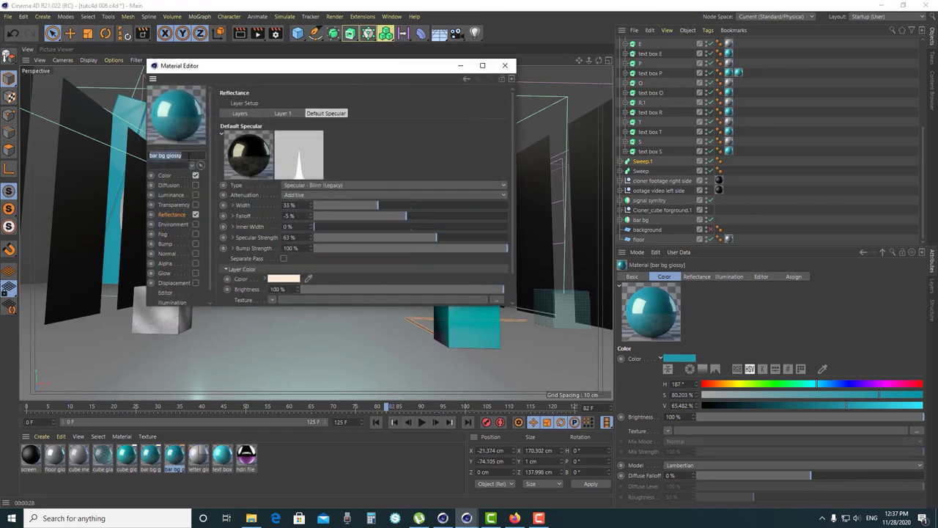
{"action": "left_click", "coordinate": [167, 155]}
{"action": "left_click_drag", "start_coordinate": [167, 155], "coordinate": [128, 156]}
{"action": "type", "text": "sweep detail"}
- Colour the material pale cream-gold (RGB 238/222/158) and apply it to Sweep.1
{"action": "left_click", "coordinate": [170, 177]}
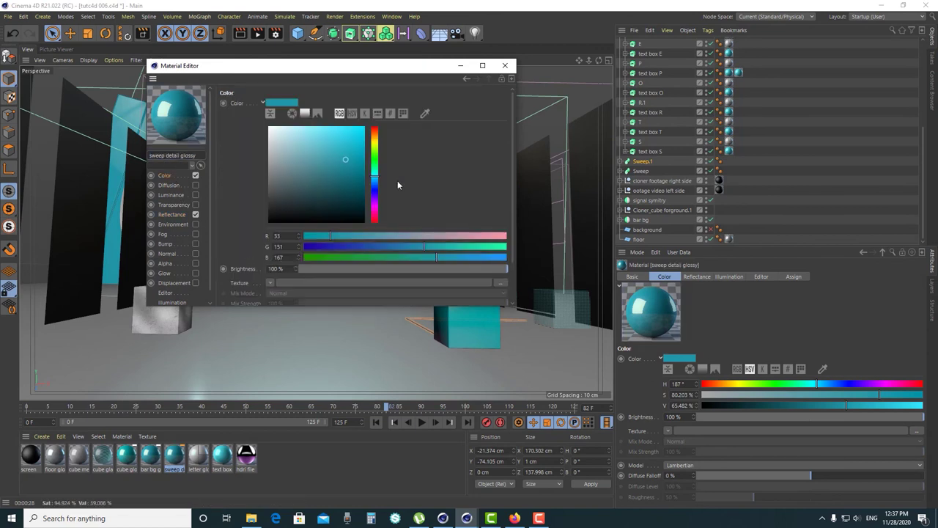
{"action": "left_click", "coordinate": [375, 137]}
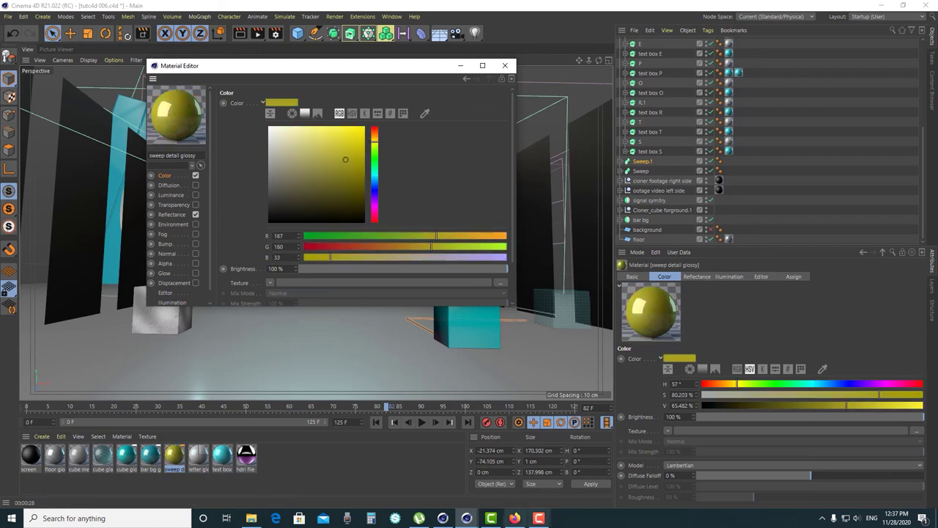
{"action": "left_click", "coordinate": [375, 134]}
{"action": "left_click", "coordinate": [314, 143]}
{"action": "left_click", "coordinate": [282, 126]}
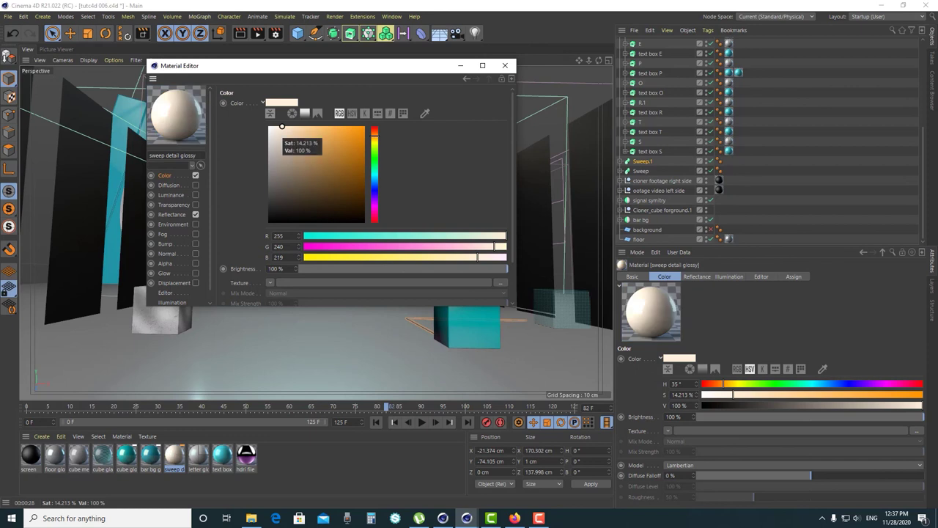
{"action": "left_click", "coordinate": [375, 144]}
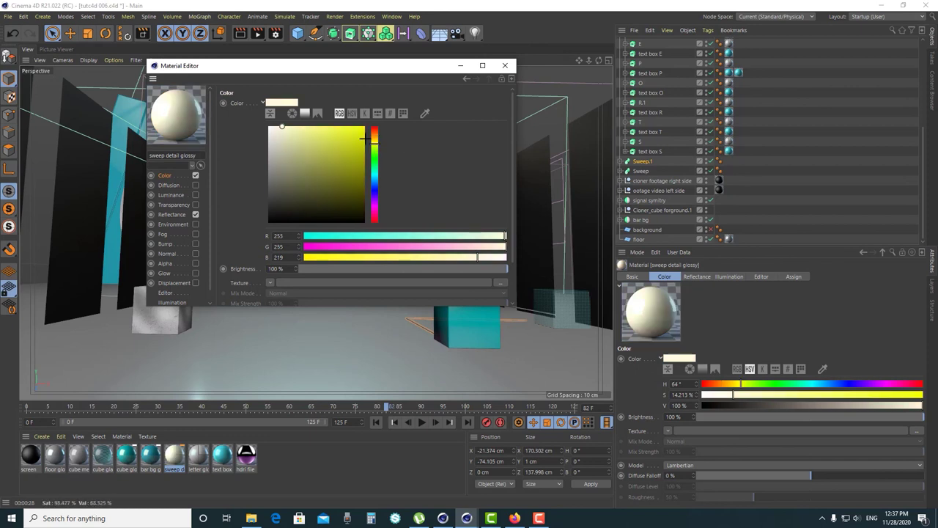
{"action": "left_click", "coordinate": [374, 139]}
{"action": "left_click", "coordinate": [303, 128]}
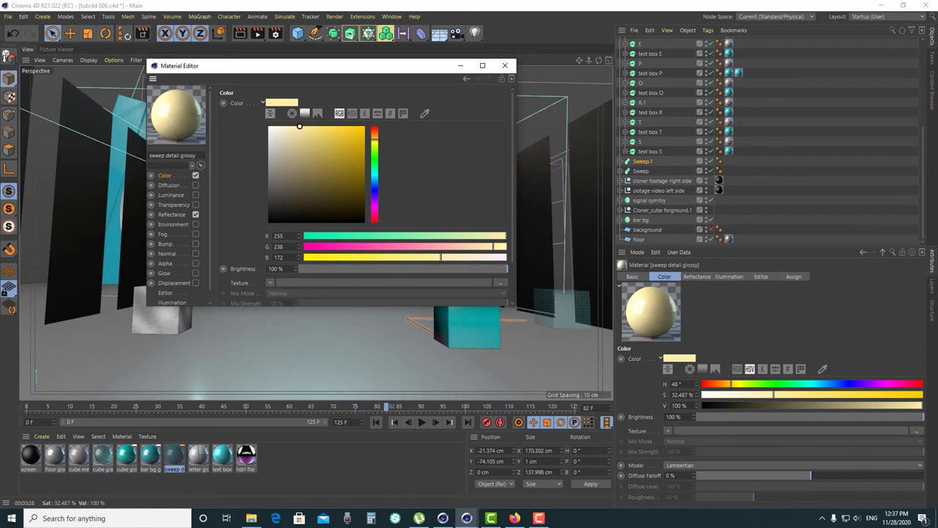
{"action": "left_click", "coordinate": [300, 132]}
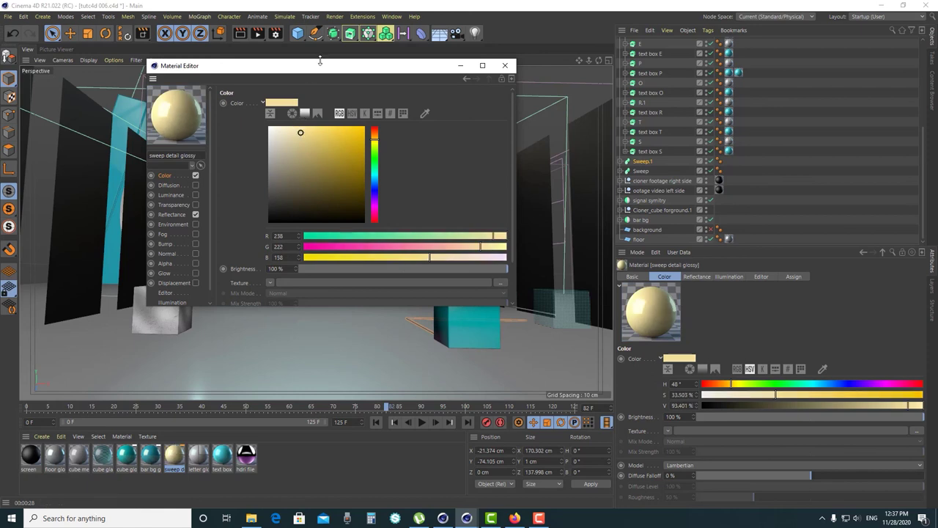
{"action": "left_click_drag", "start_coordinate": [321, 58], "coordinate": [323, 66]}
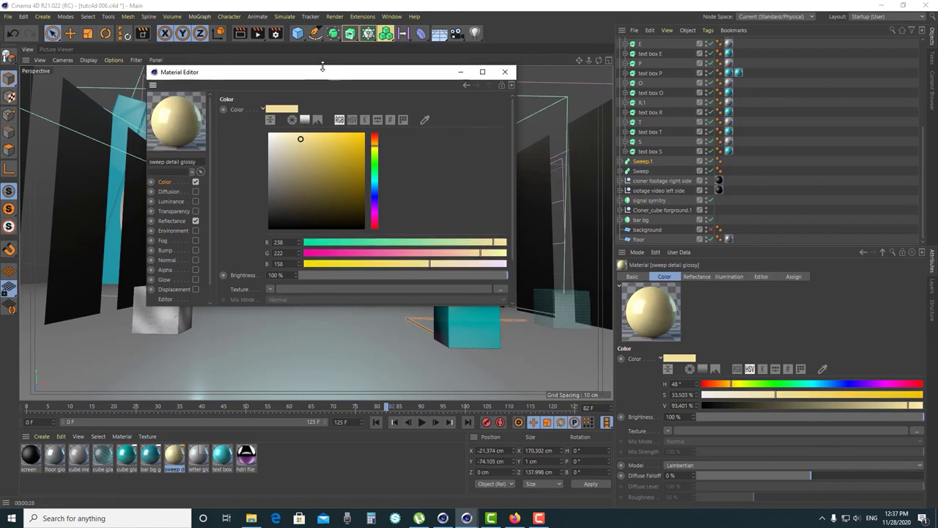
{"action": "left_click", "coordinate": [506, 73]}
{"action": "left_click_drag", "start_coordinate": [175, 460], "coordinate": [646, 162]}
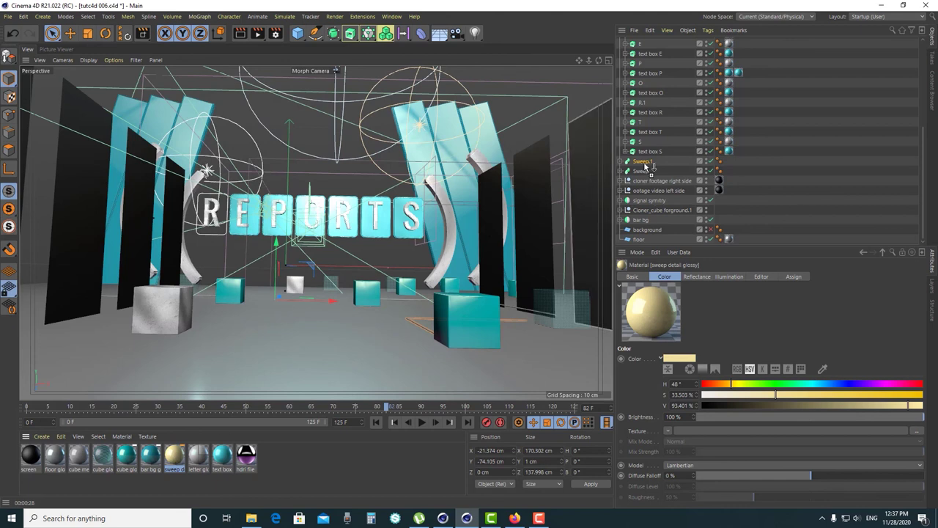
- Apply the sweep detail glossy material to Sweep and check it with an interactive render
{"action": "left_click", "coordinate": [639, 170]}
{"action": "left_click_drag", "start_coordinate": [171, 460], "coordinate": [640, 172]}
{"action": "left_click", "coordinate": [735, 178]}
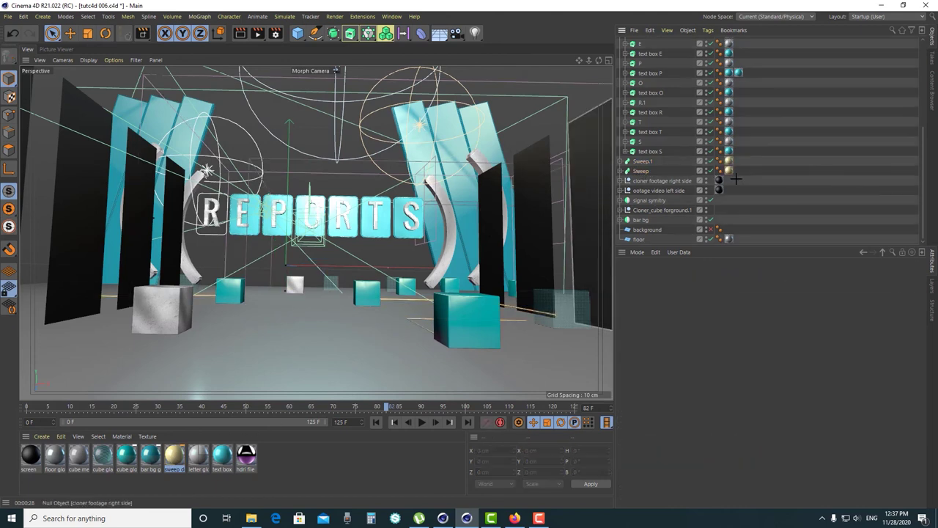
{"action": "key", "text": "ctrl+r"}
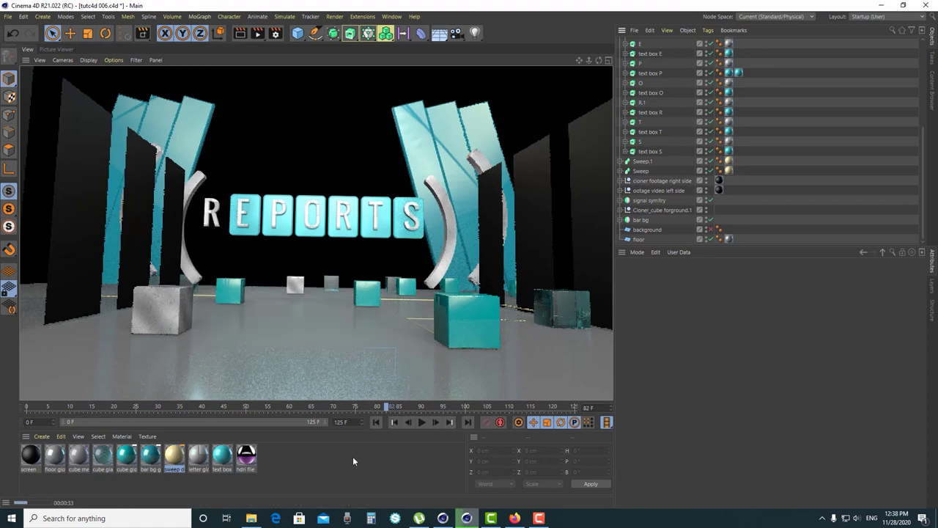
{"action": "left_click", "coordinate": [352, 457]}
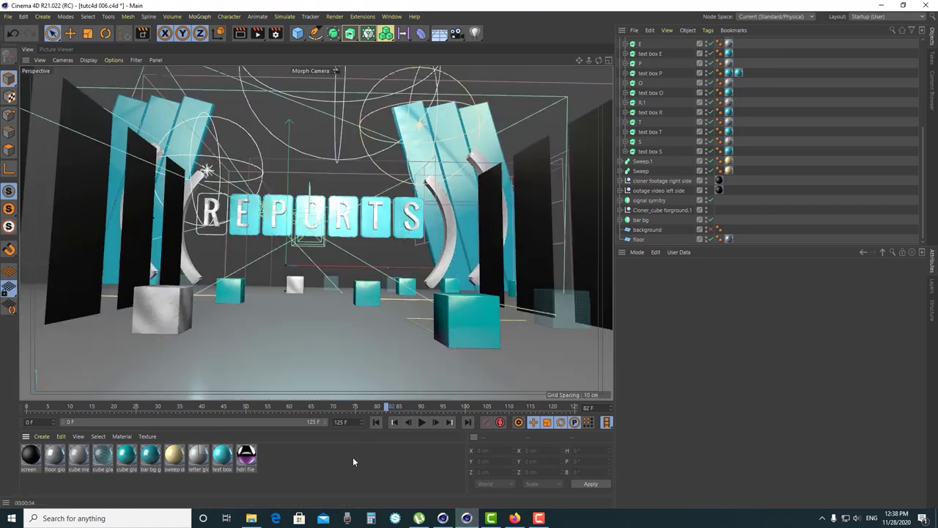
- Change the sweep detail glossy colour to pure white (S 0%, V 100%)
{"action": "double_click", "coordinate": [174, 456]}
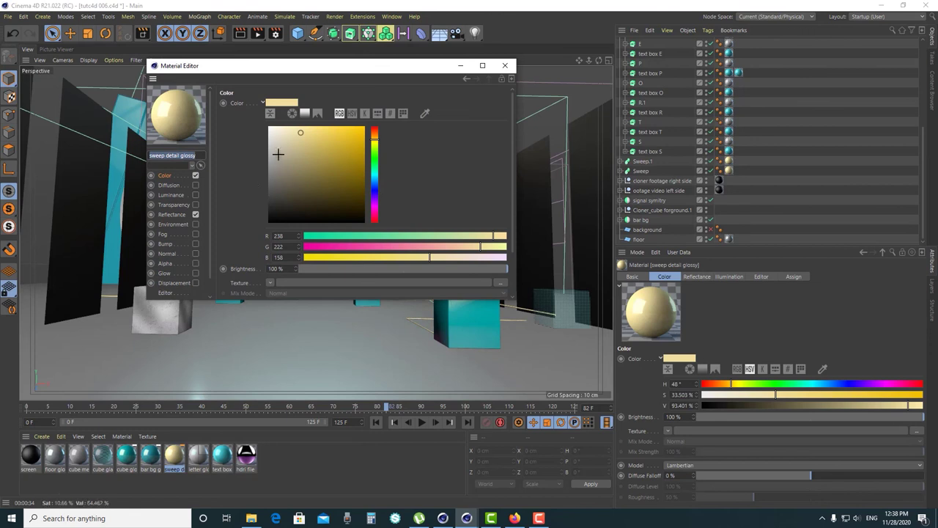
{"action": "left_click", "coordinate": [269, 128]}
{"action": "left_click", "coordinate": [504, 66]}
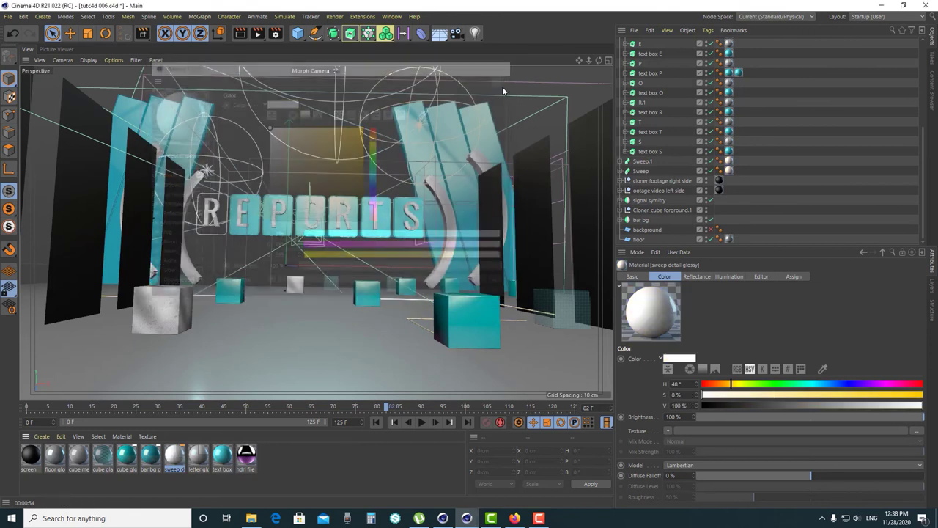
{"action": "left_click", "coordinate": [144, 296]}
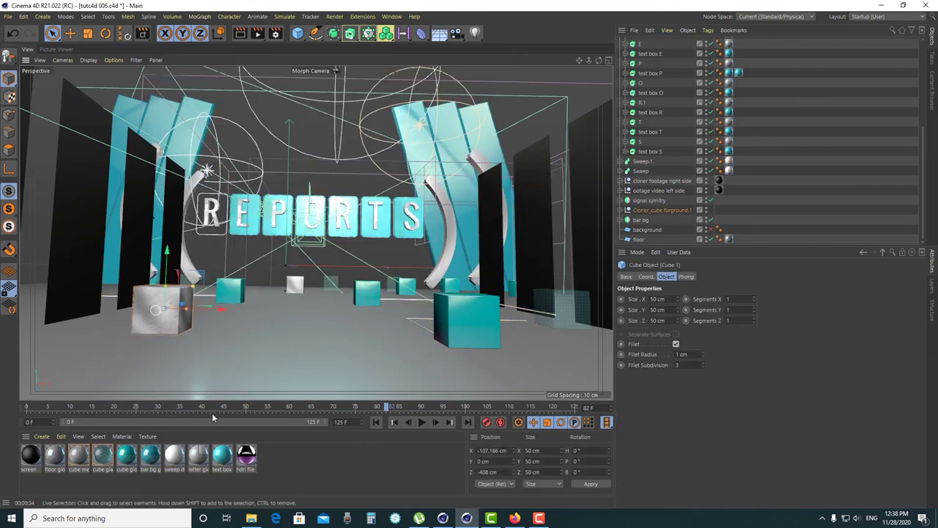
- Remove the cube metal tag from Cube 1 in Cloner_cube foreground.1 and test-render
{"action": "left_click_drag", "start_coordinate": [104, 452], "coordinate": [162, 306]}
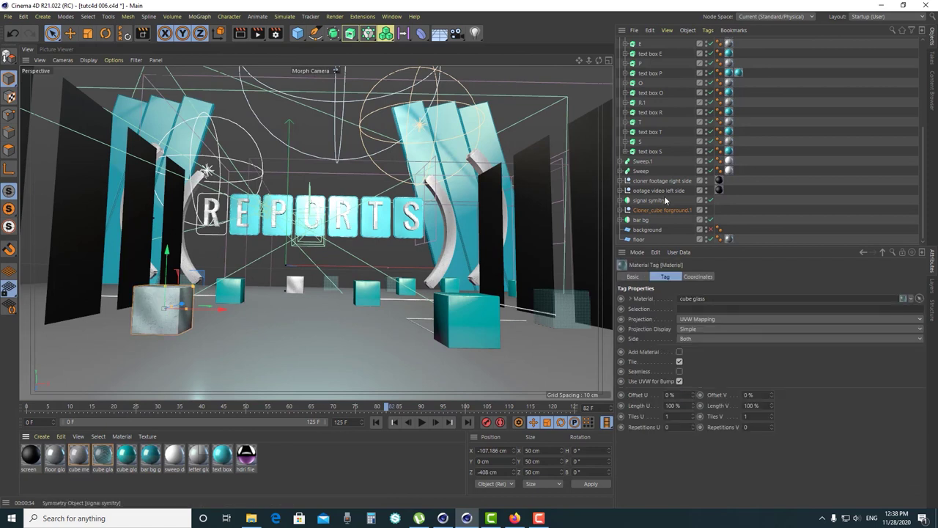
{"action": "left_click", "coordinate": [622, 210]}
{"action": "scroll", "coordinate": [702, 217], "scroll_direction": "down", "scroll_amount": 4}
{"action": "left_click", "coordinate": [738, 111]}
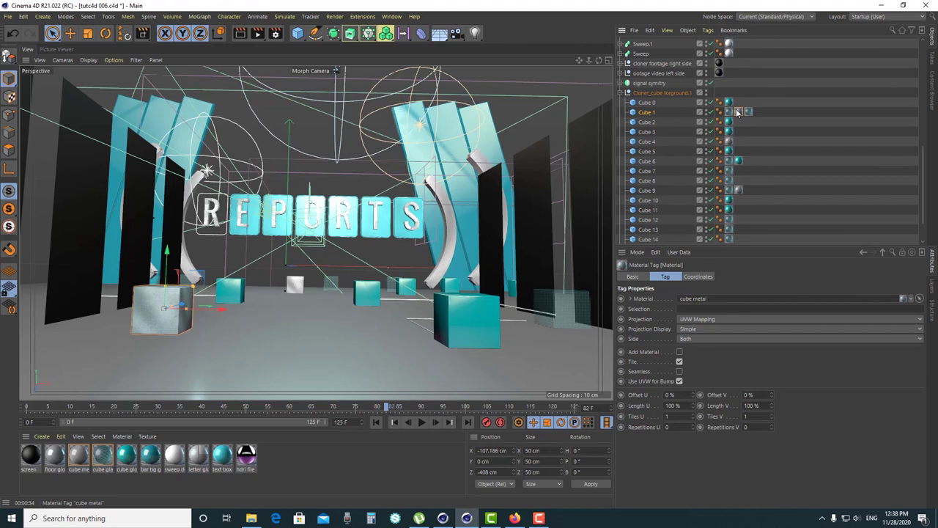
{"action": "left_click", "coordinate": [773, 115]}
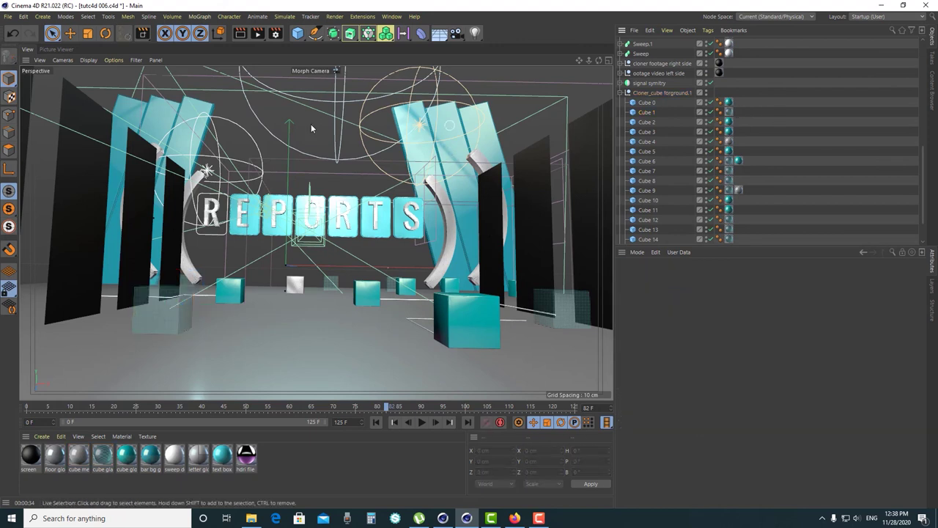
{"action": "left_click", "coordinate": [258, 36]}
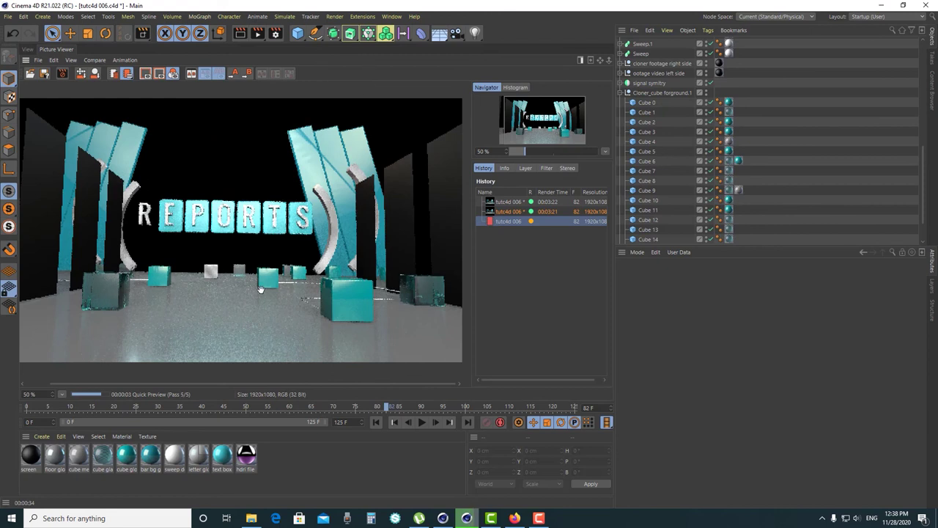
{"action": "left_click", "coordinate": [61, 78]}
{"action": "left_click", "coordinate": [491, 294]}
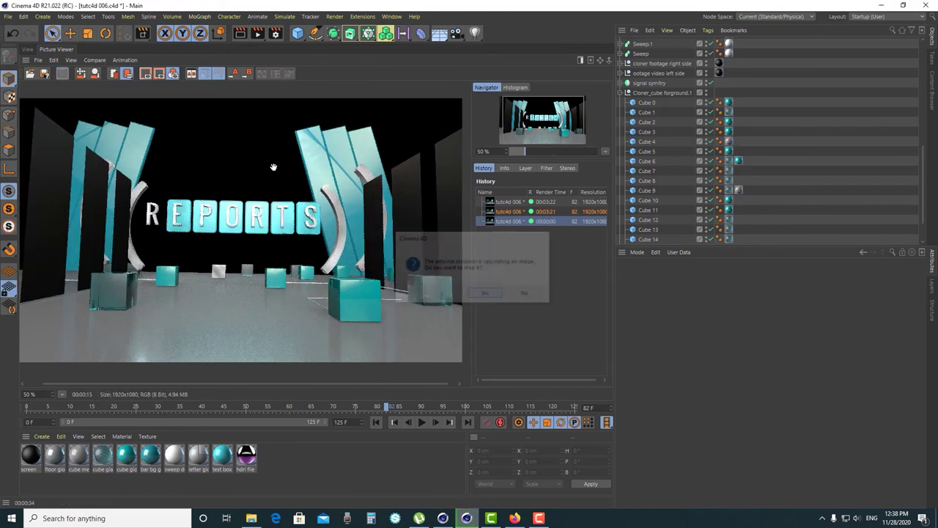
- Apply the cube metal material to Cube 5 and start a new frame 82 render
{"action": "left_click", "coordinate": [30, 50]}
{"action": "left_click", "coordinate": [226, 291]}
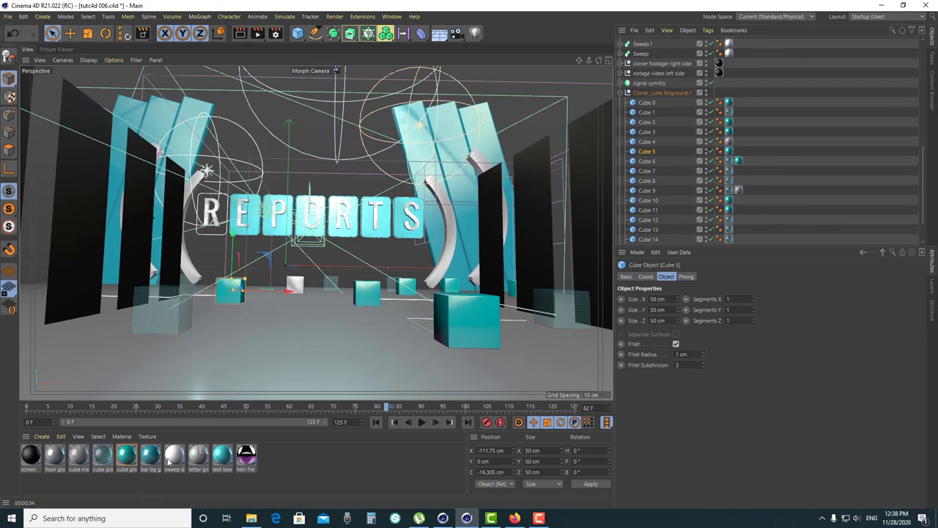
{"action": "left_click_drag", "start_coordinate": [79, 457], "coordinate": [229, 290]}
{"action": "left_click", "coordinate": [764, 159]}
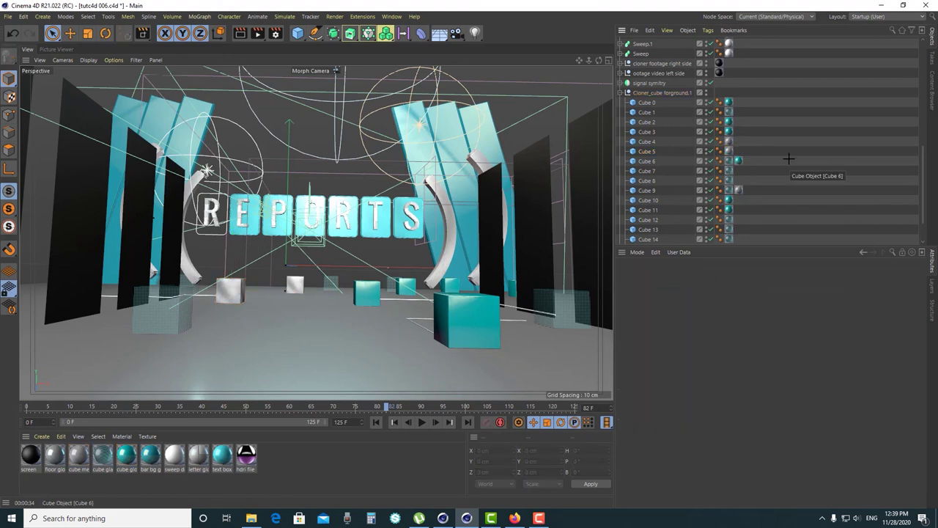
{"action": "scroll", "coordinate": [788, 158], "scroll_direction": "up", "scroll_amount": 5}
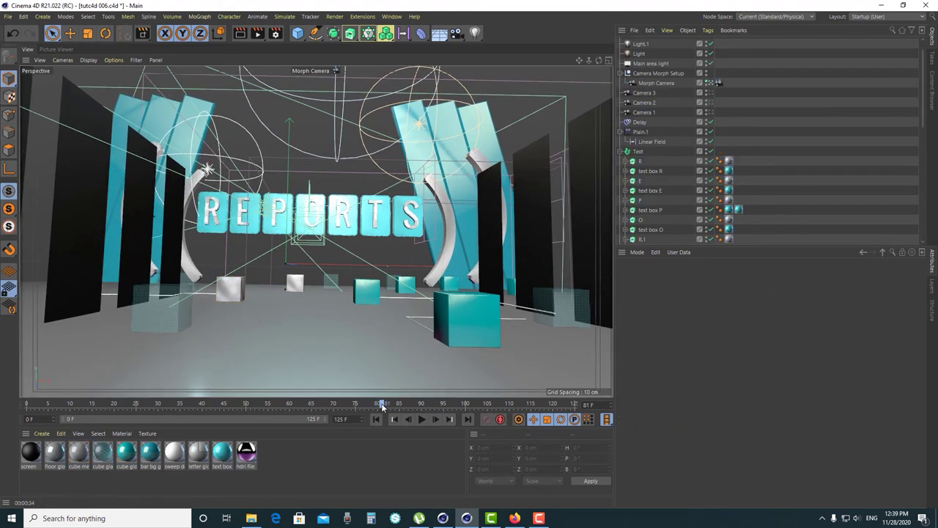
{"action": "left_click", "coordinate": [257, 33]}
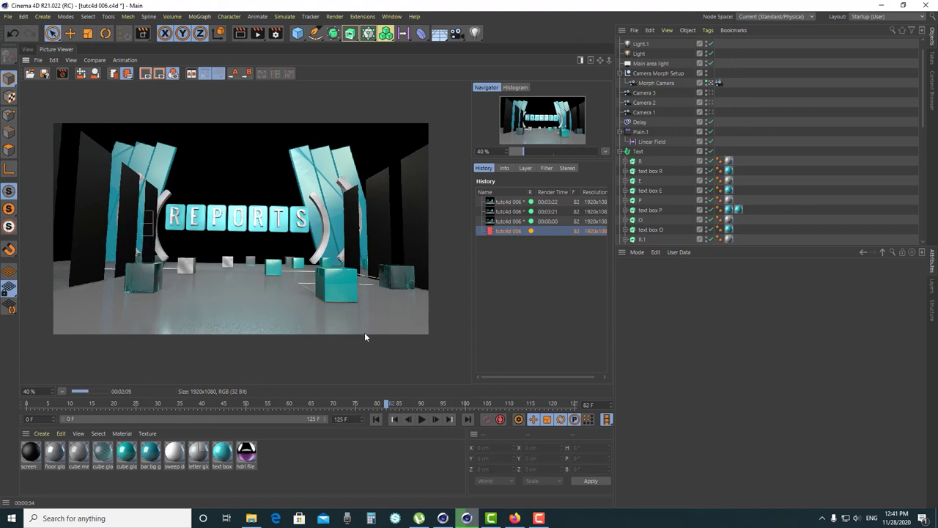
- Stop the frame 82 render, return to the editor view and move to frame 0
{"action": "left_click", "coordinate": [63, 73]}
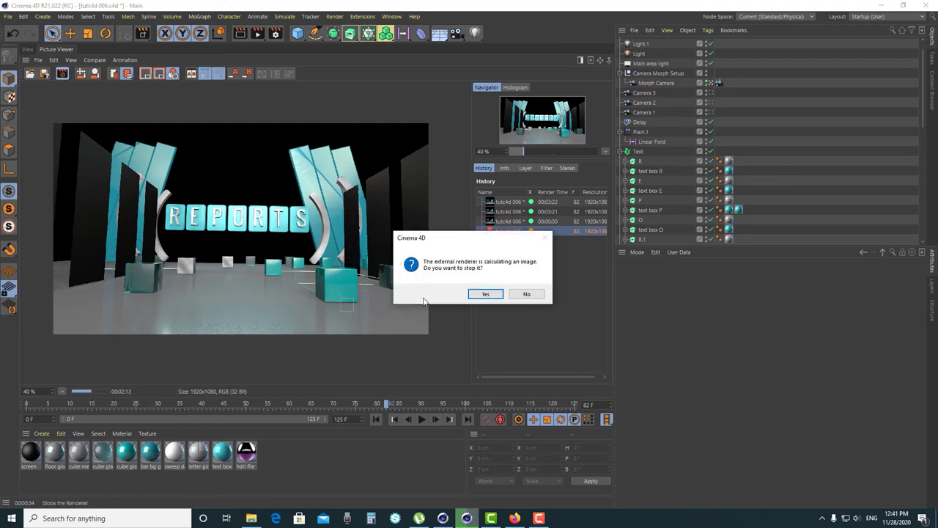
{"action": "left_click", "coordinate": [485, 294]}
{"action": "left_click", "coordinate": [28, 49]}
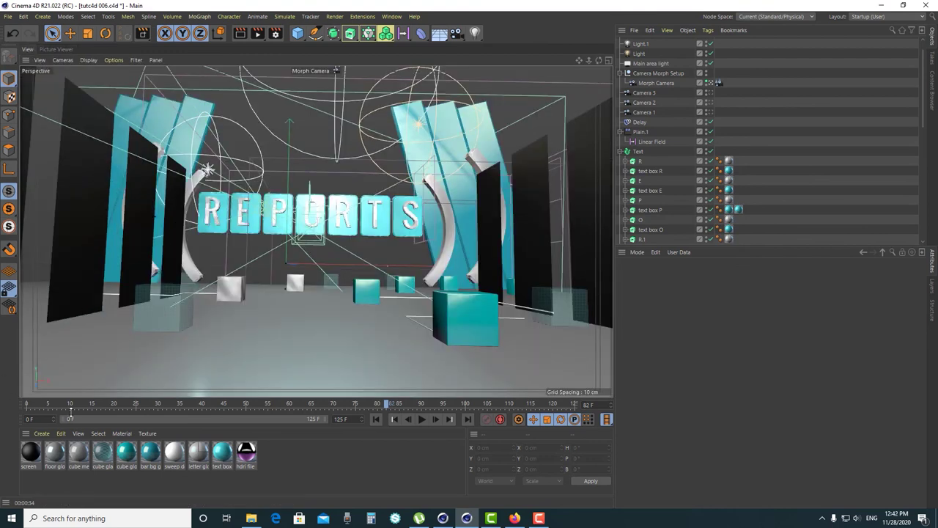
{"action": "left_click_drag", "start_coordinate": [68, 404], "coordinate": [13, 409]}
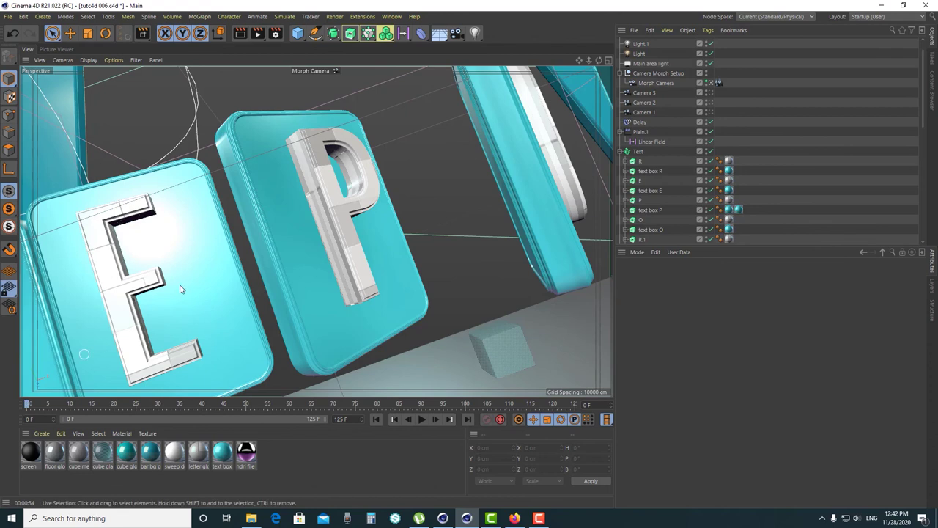
- Render the frame 0 close-up of the E and P letters, then play the camera animation
{"action": "left_click", "coordinate": [257, 34]}
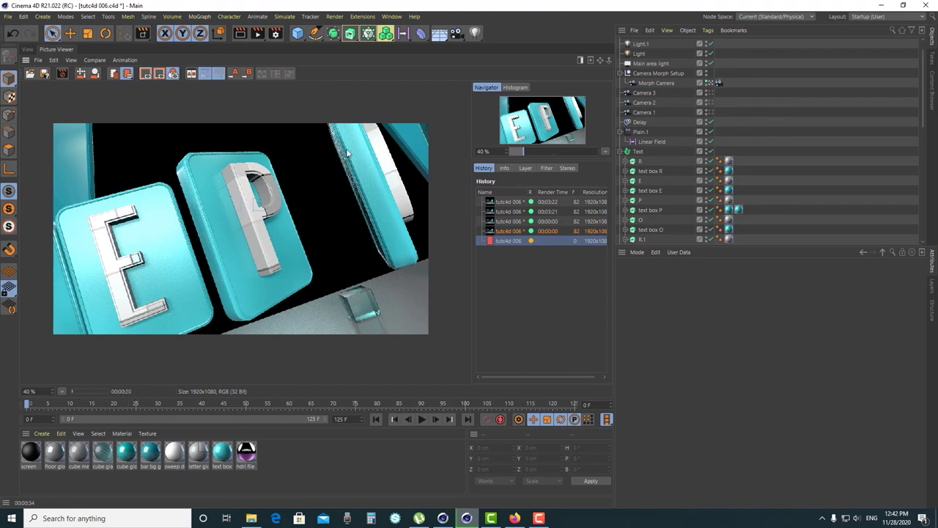
{"action": "left_click", "coordinate": [422, 419]}
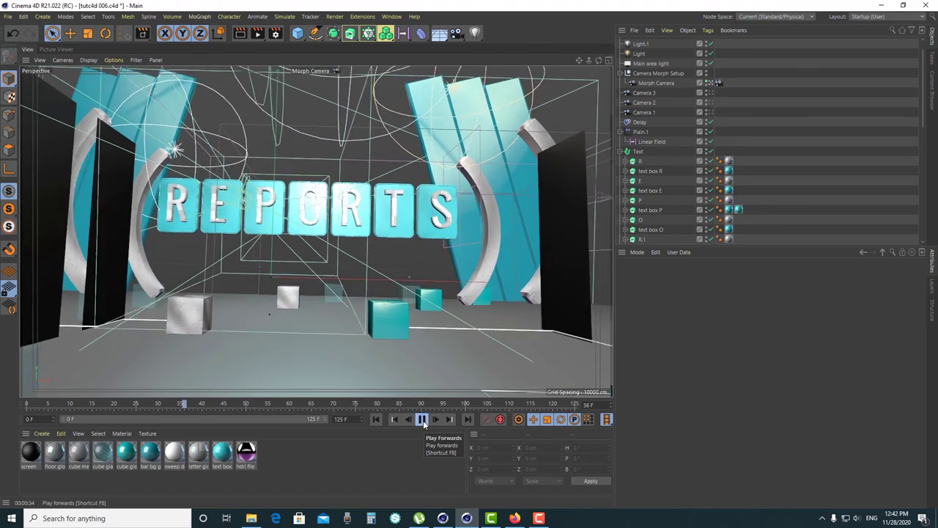
- Pause playback and scrub the Morph Camera animation back and forth, ending at frame 95
{"action": "left_click", "coordinate": [423, 420]}
{"action": "left_click_drag", "start_coordinate": [221, 404], "coordinate": [44, 404]}
{"action": "left_click_drag", "start_coordinate": [4, 432], "coordinate": [436, 438]}
{"action": "left_click_drag", "start_coordinate": [297, 452], "coordinate": [26, 462]}
{"action": "left_click", "coordinate": [304, 458]}
{"action": "mouse_move", "coordinate": [304, 457]}
{"action": "left_mouse_down"}
{"action": "mouse_move", "coordinate": [249, 459]}
{"action": "mouse_move", "coordinate": [294, 453]}
{"action": "left_mouse_up"}
{"action": "left_click", "coordinate": [295, 453]}
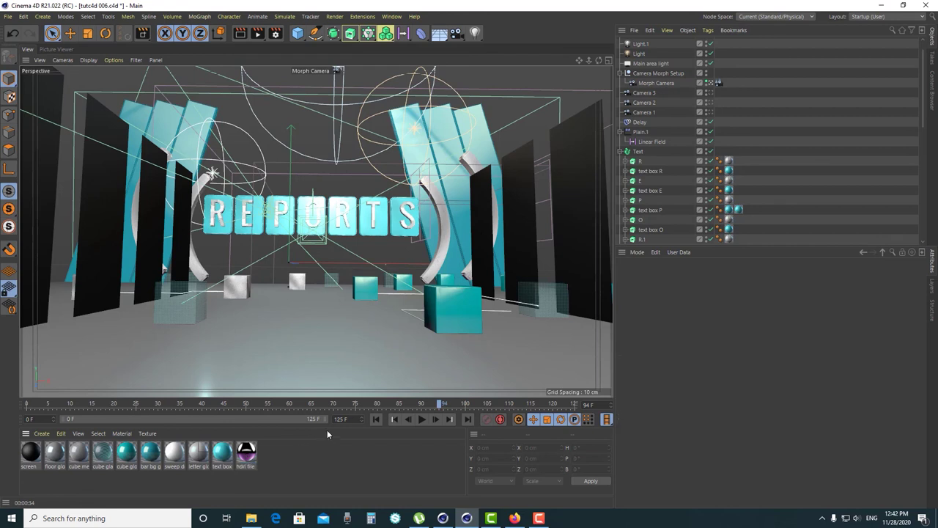
{"action": "left_click_drag", "start_coordinate": [359, 408], "coordinate": [445, 431]}
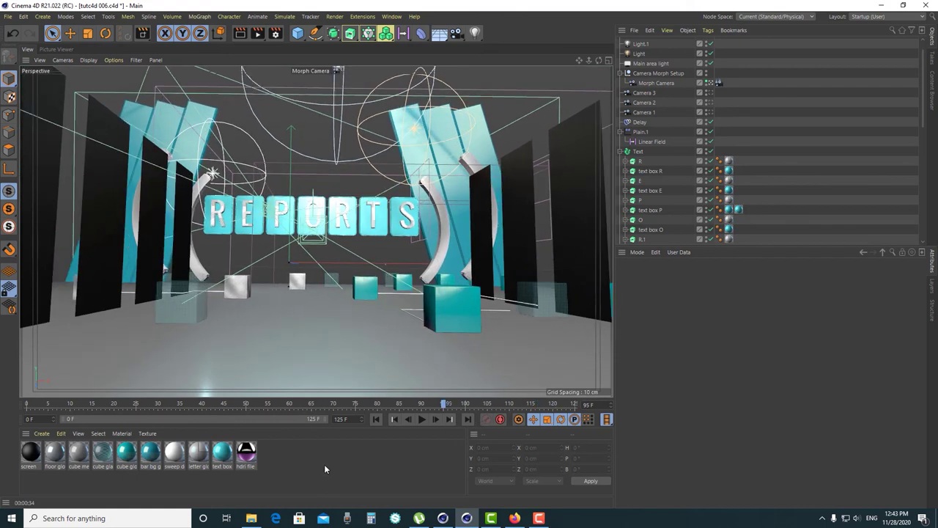